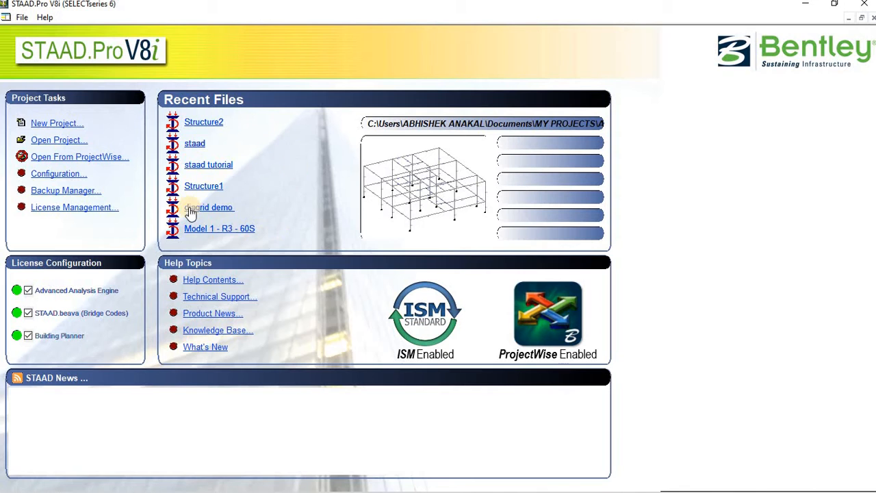
Step: Start a new Space structure named 'staad tut' using Meter and KiloNewton units
click(55, 123)
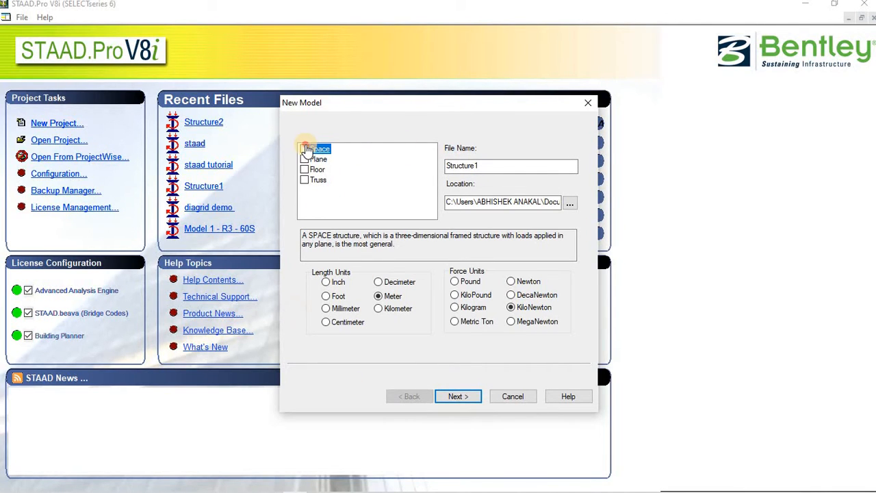
click(305, 149)
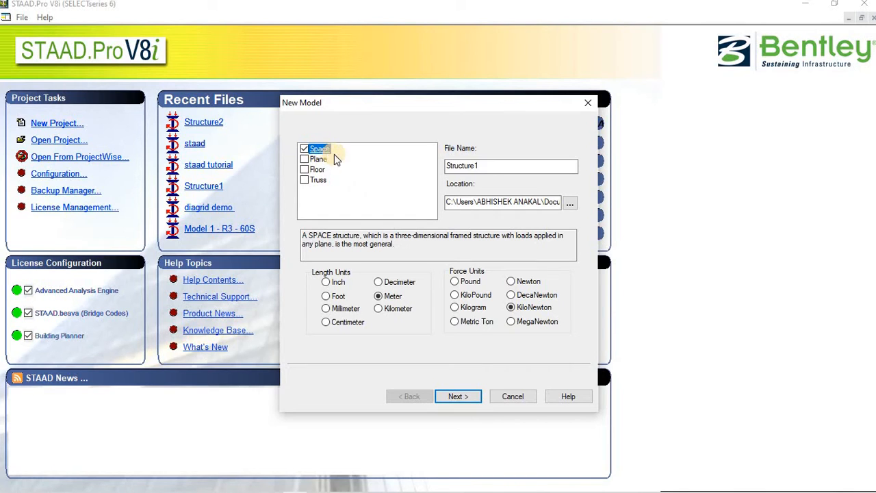
drag(504, 171, 334, 177)
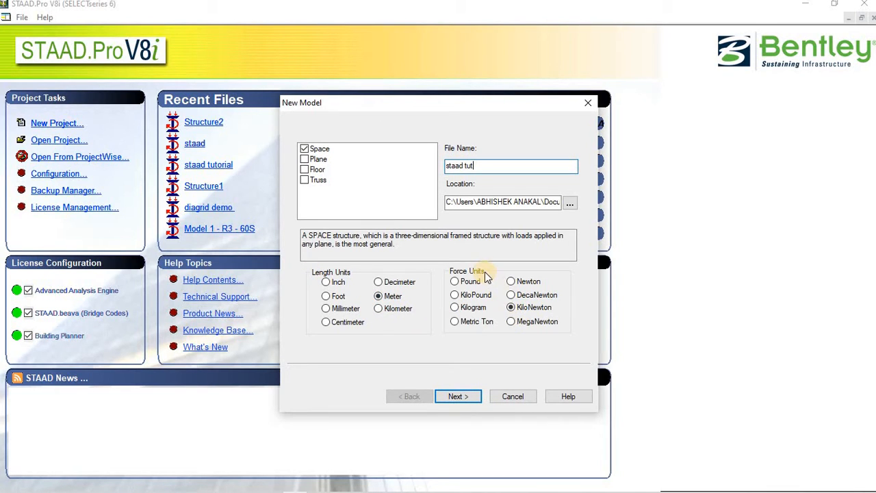
Step: Finish the wizard with Add Beam kept, then dismiss the grid snapping settings
click(469, 399)
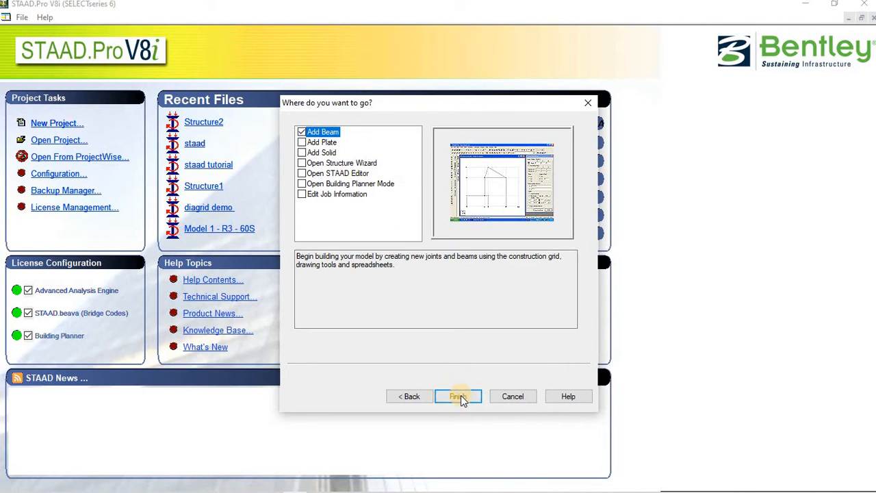
click(459, 395)
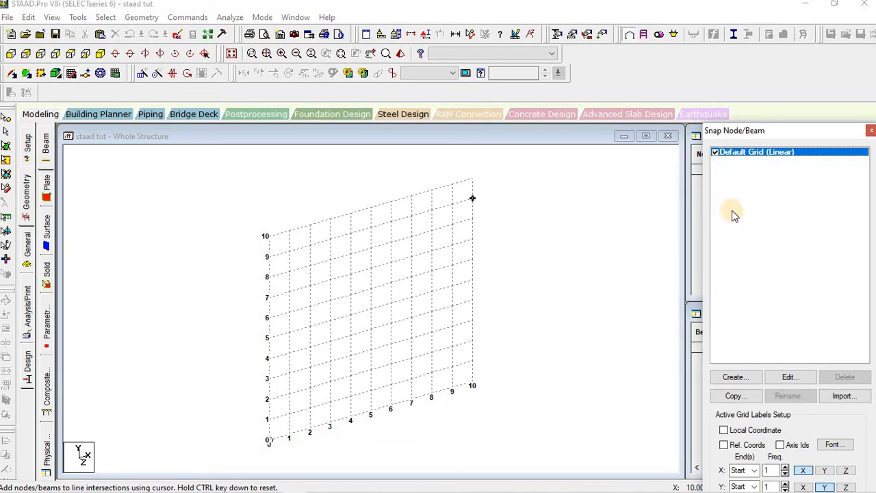
click(870, 132)
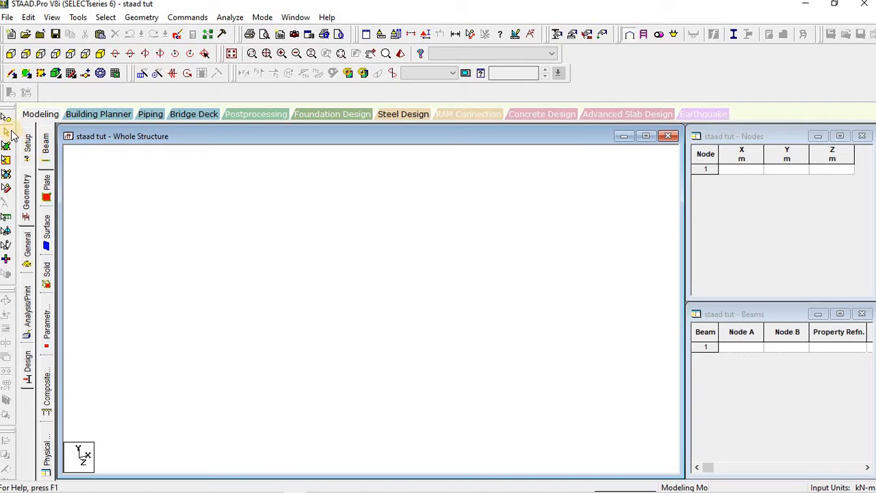
Step: Activate the Add Beams rubber-banding tool
click(12, 74)
Step: Change the selection cursor from Nodes to Plates and focus the Nodes table
click(8, 120)
click(7, 155)
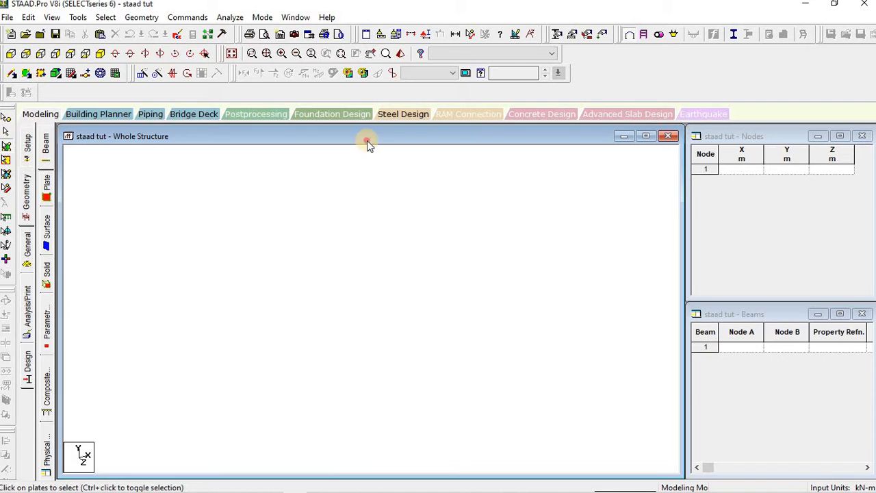
click(773, 139)
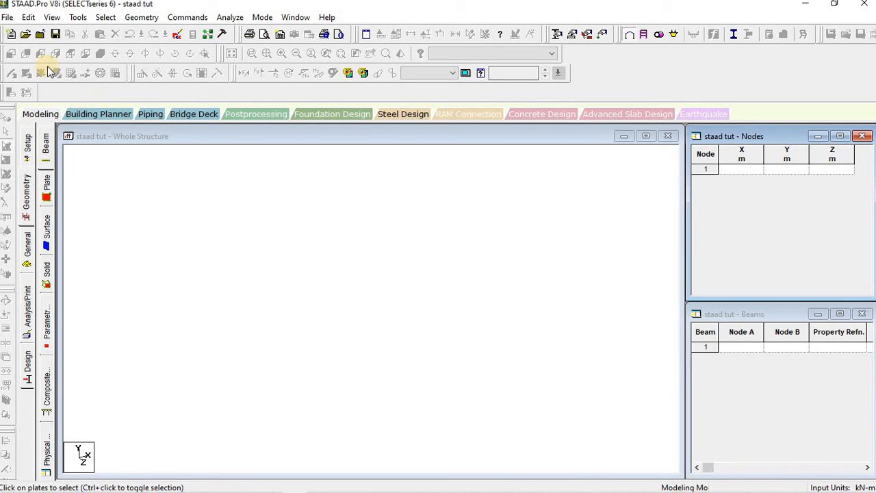
Step: Switch between the structure view and Nodes table, then bring up AutoCAD's Arch.Dwg
click(157, 185)
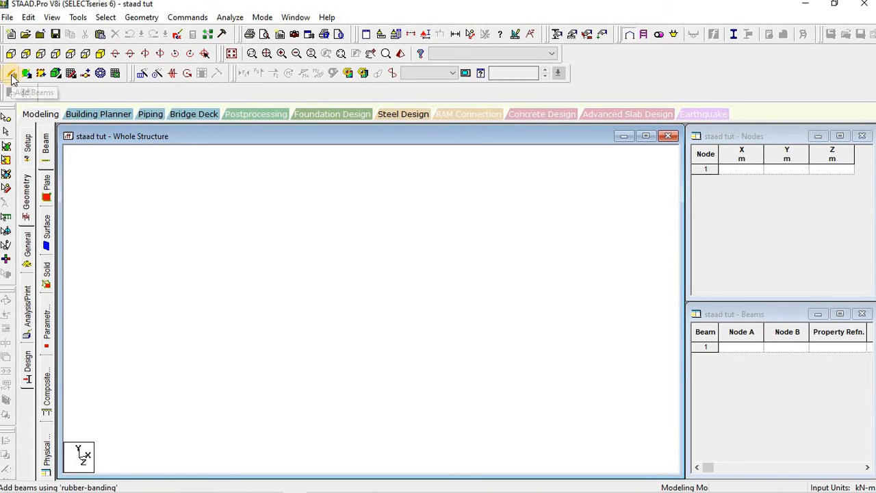
click(11, 74)
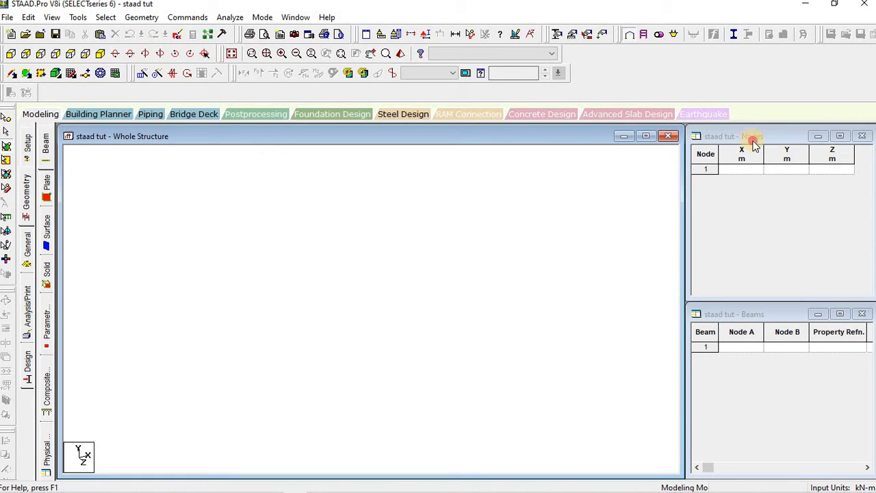
drag(753, 140, 583, 202)
click(507, 174)
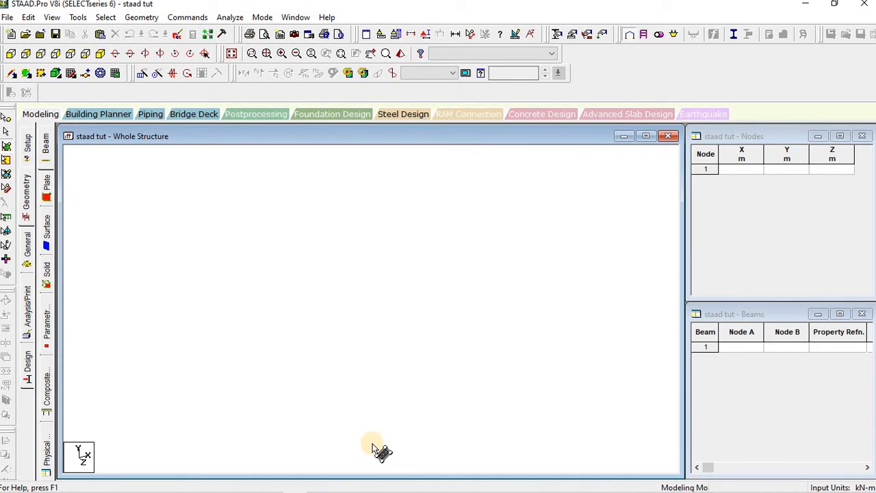
mouse_move(362, 487)
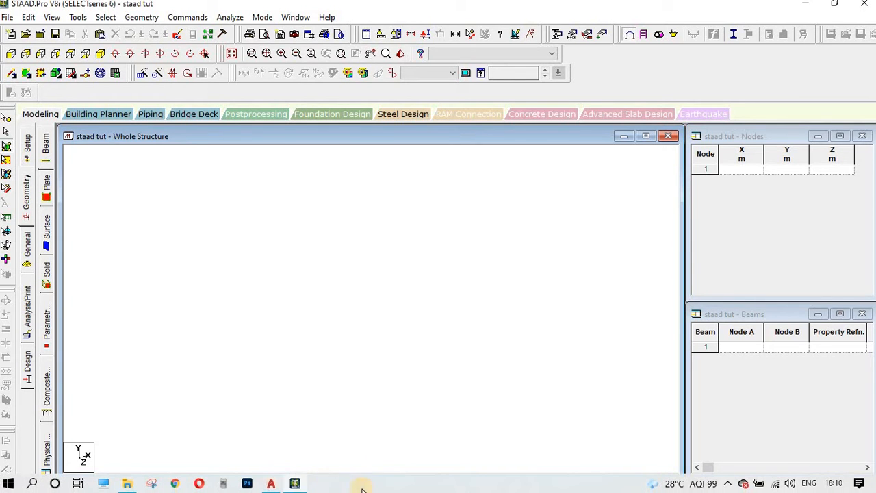
click(273, 483)
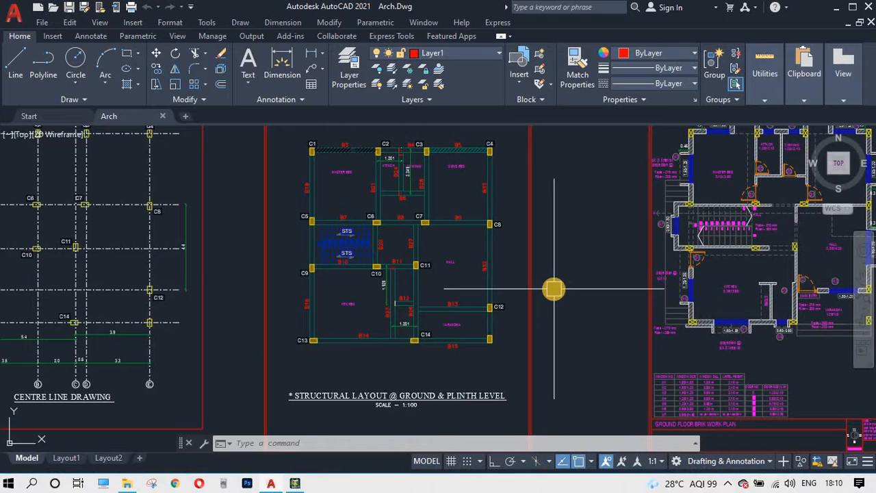
Step: Centre the ground floor plan beside the structural layout
mouse_move(581, 290)
middle_down()
mouse_move(376, 309)
mouse_move(263, 334)
middle_up()
scroll(513, 336, up, 2)
scroll(513, 336, down, 2)
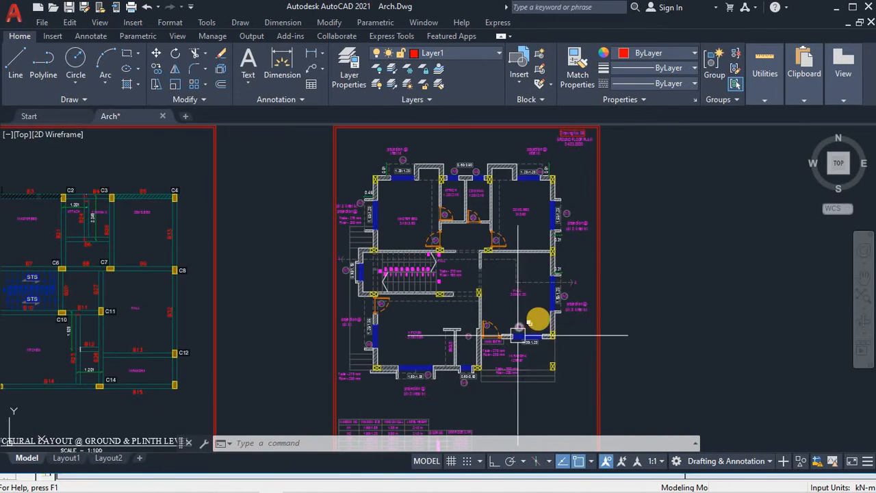
middle_drag(536, 313, 506, 318)
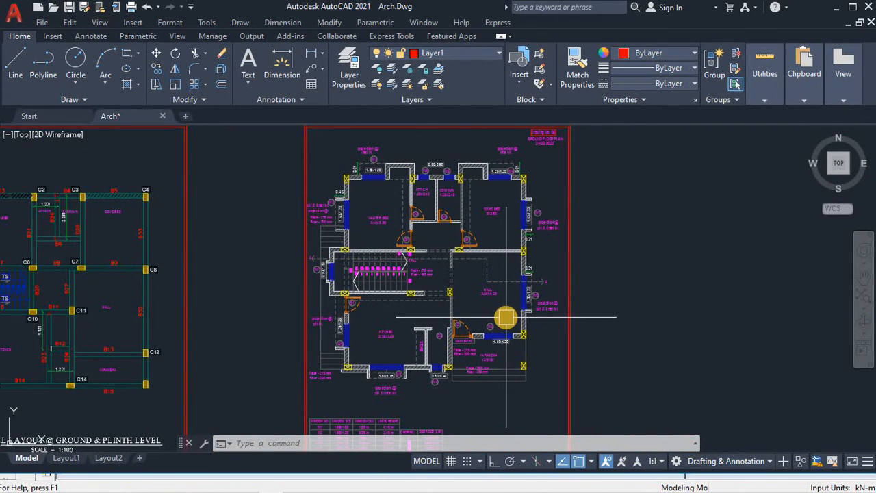
scroll(587, 300, up, 2)
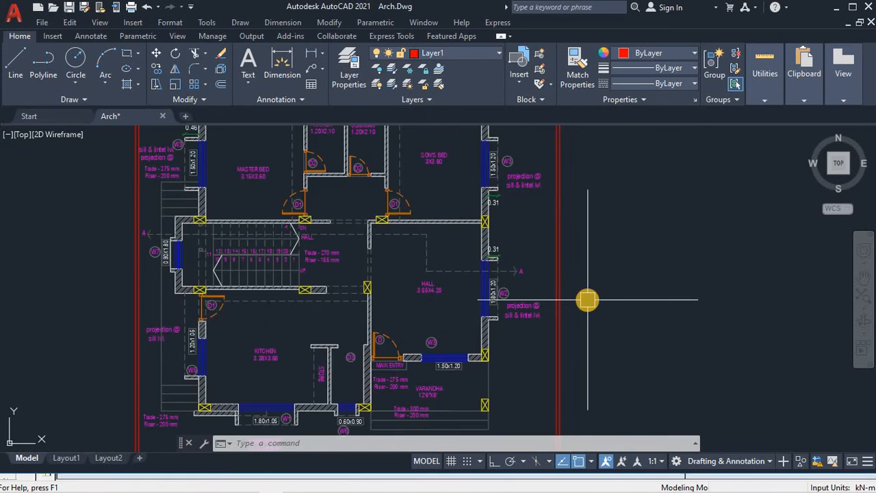
scroll(588, 300, down, 2)
scroll(587, 300, up, 2)
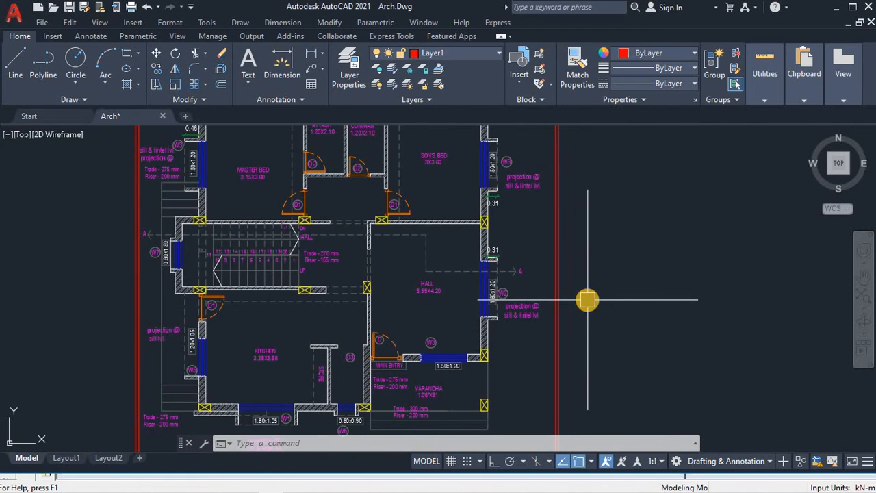
scroll(586, 293, down, 2)
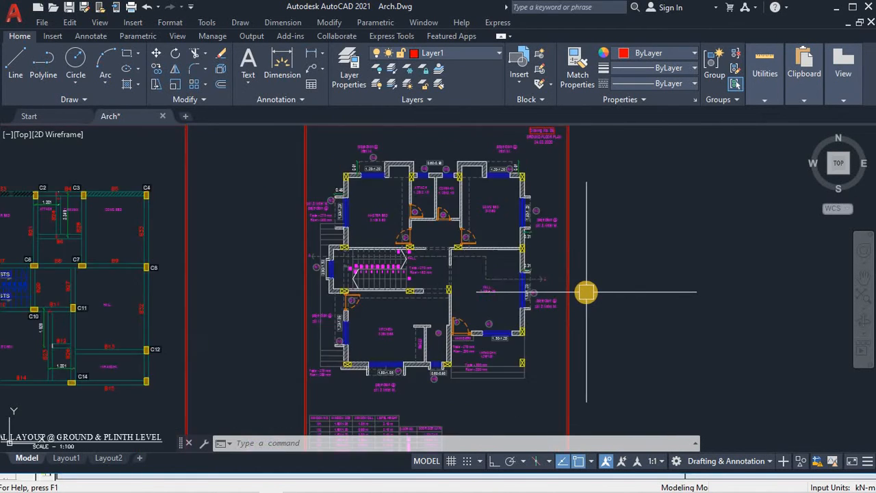
scroll(495, 274, up, 2)
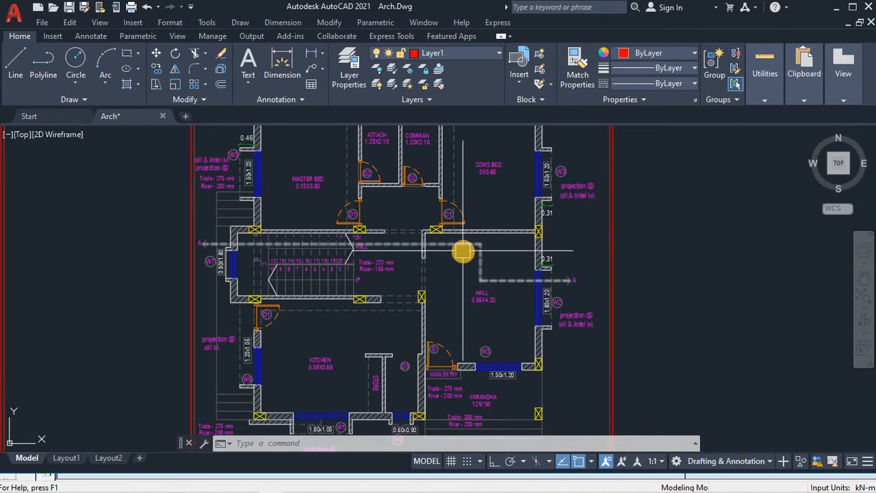
scroll(464, 252, down, 2)
scroll(506, 255, up, 2)
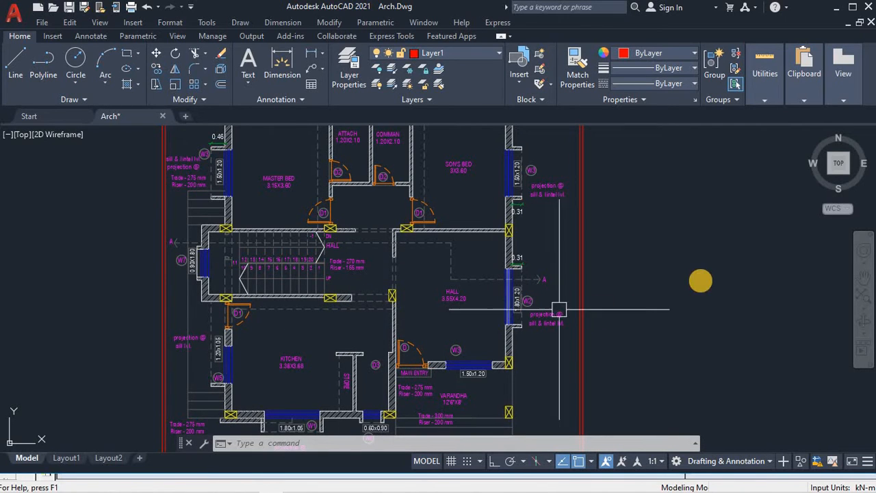
Step: Reframe the floor plan to inspect the hall area
scroll(704, 288, down, 3)
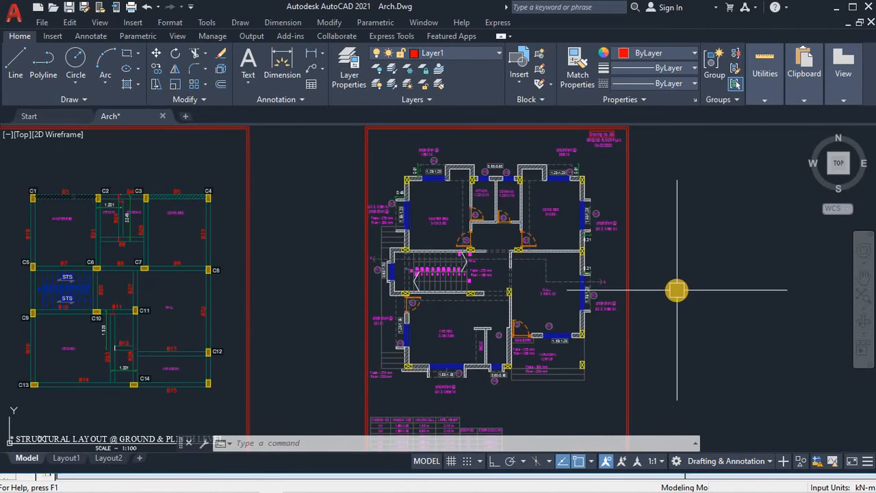
scroll(677, 290, up, 3)
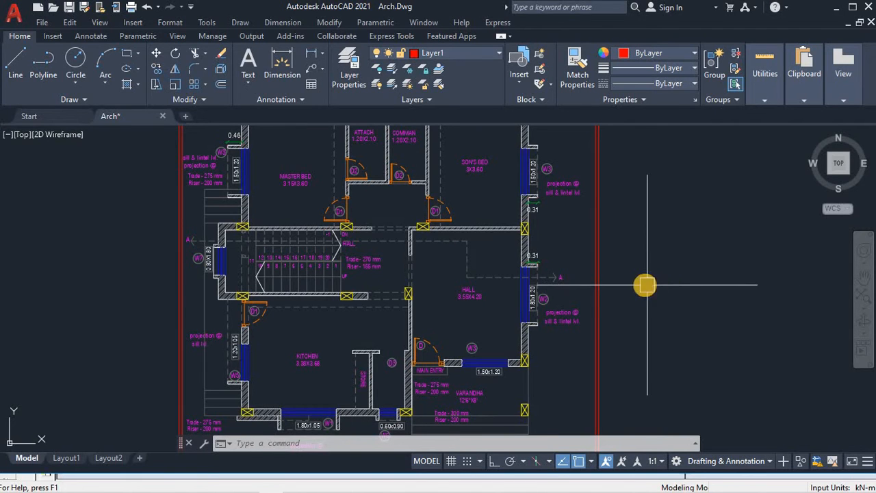
middle_drag(627, 332, 630, 329)
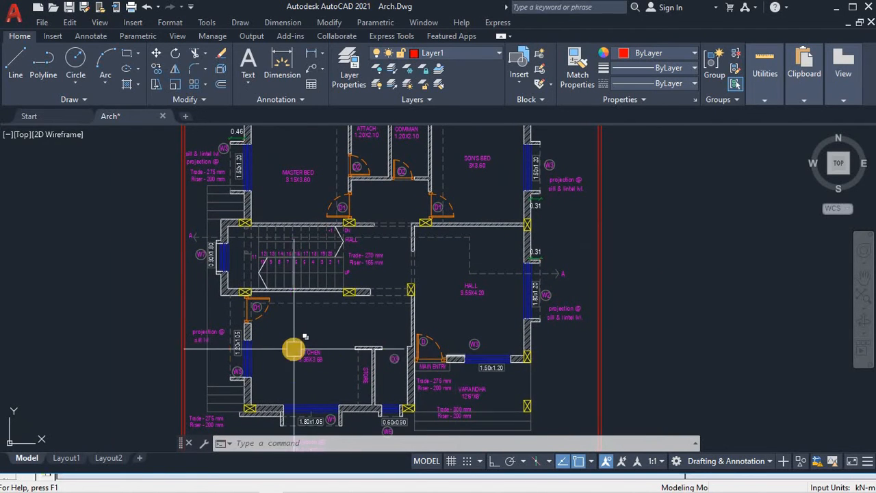
scroll(293, 349, down, 2)
scroll(340, 284, up, 2)
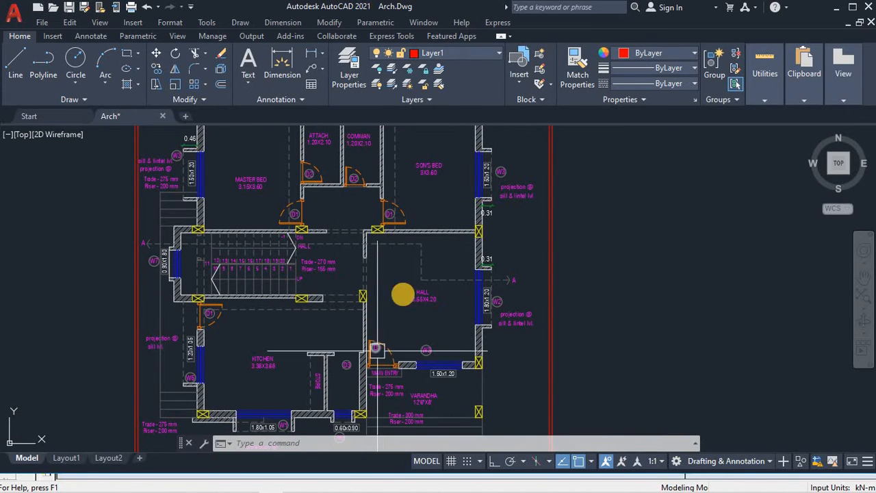
mouse_move(409, 282)
middle_down()
mouse_move(430, 297)
mouse_move(446, 294)
middle_up()
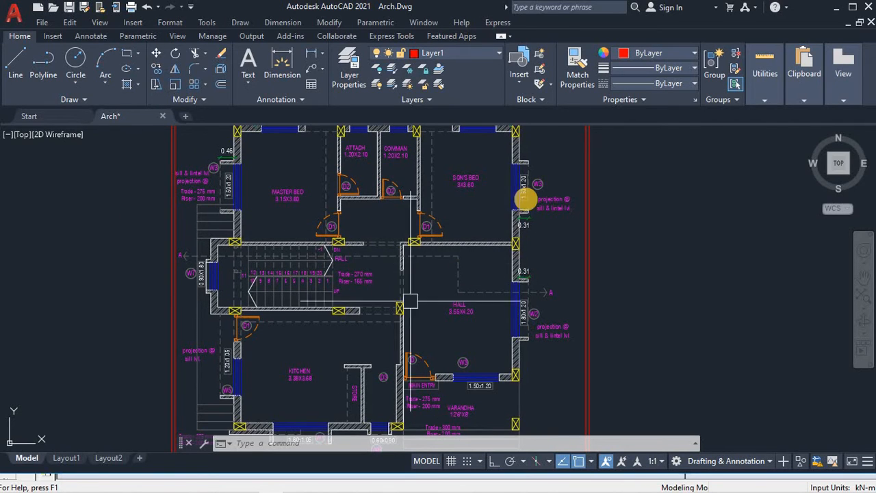
middle_drag(505, 223, 525, 199)
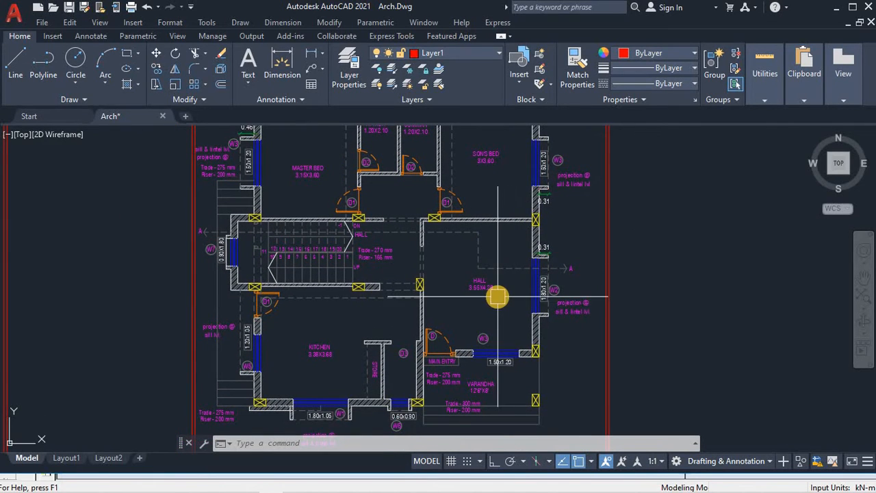
scroll(498, 296, down, 2)
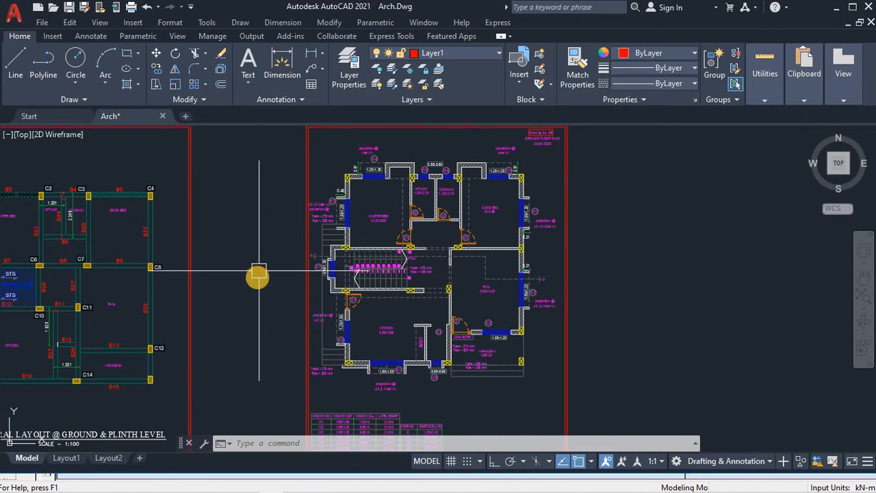
Step: Survey the structural layout, including stair and kitchen beams, beside the floor plan
mouse_move(323, 284)
middle_down()
mouse_move(430, 270)
mouse_move(546, 240)
mouse_move(454, 285)
middle_up()
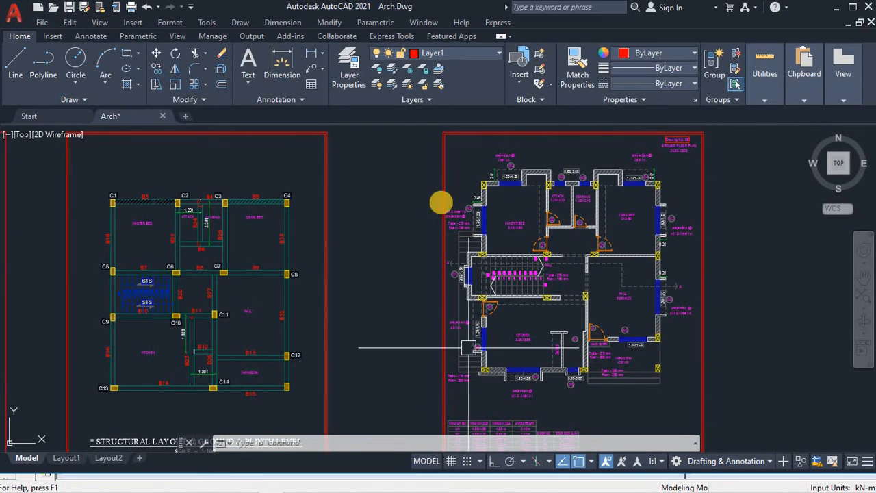
mouse_move(304, 260)
middle_down()
mouse_move(454, 247)
mouse_move(574, 293)
middle_up()
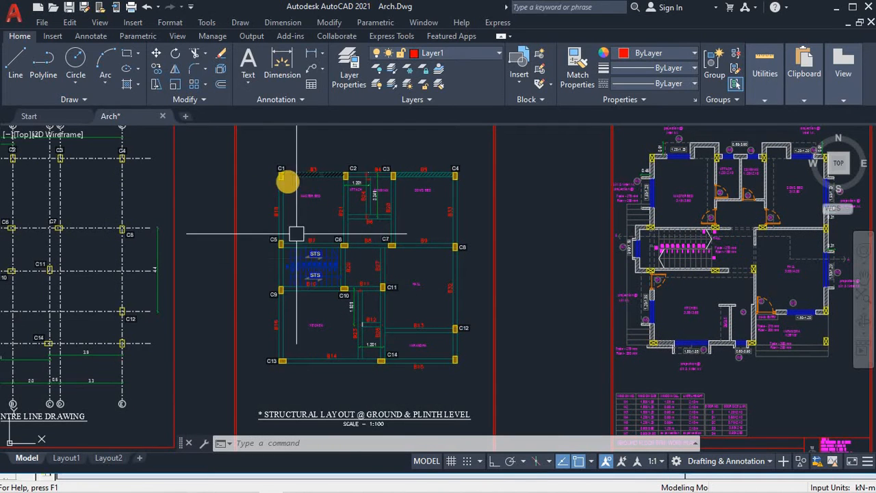
scroll(325, 368, up, 2)
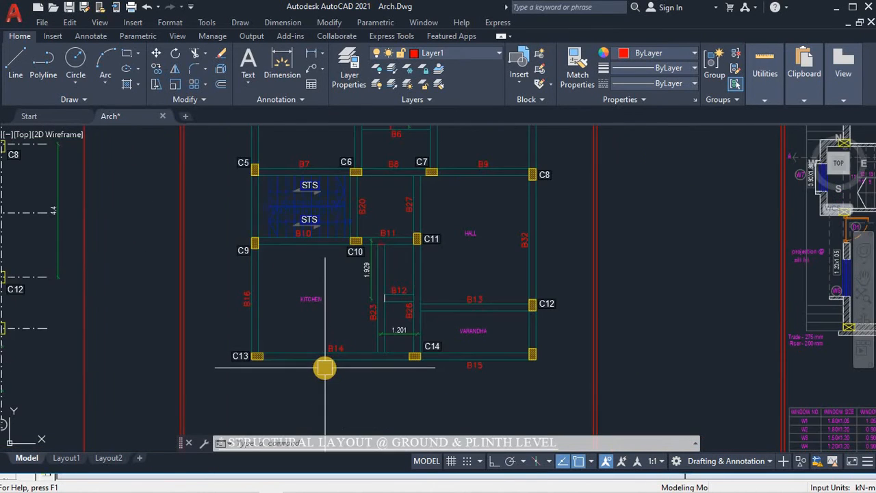
middle_drag(324, 368, 307, 442)
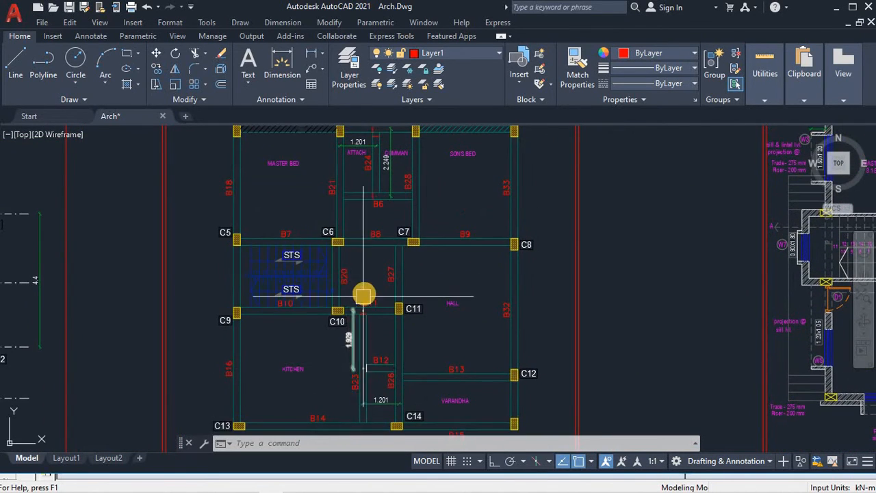
scroll(364, 287, down, 2)
scroll(322, 238, up, 2)
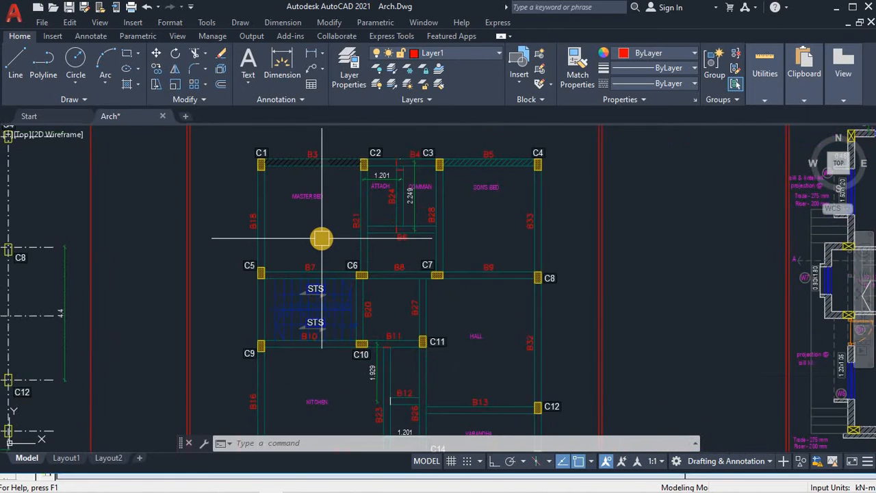
scroll(322, 238, down, 2)
middle_drag(323, 229, 318, 204)
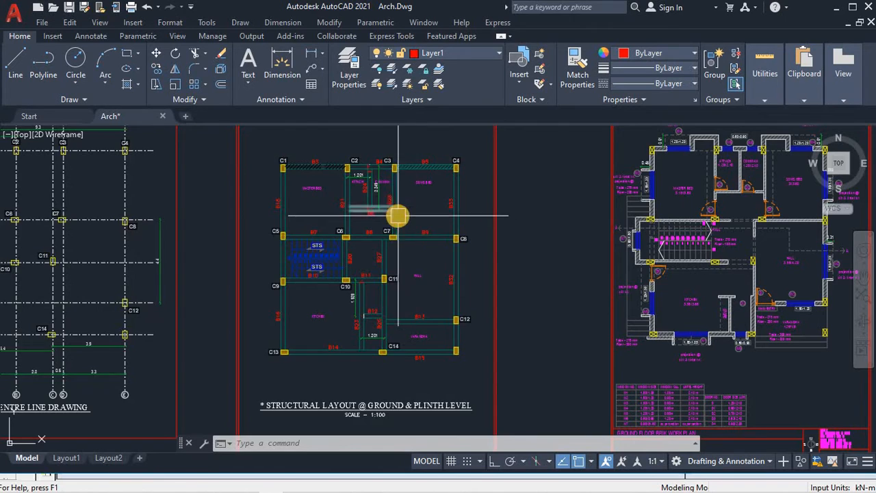
scroll(398, 216, up, 2)
scroll(352, 210, down, 1)
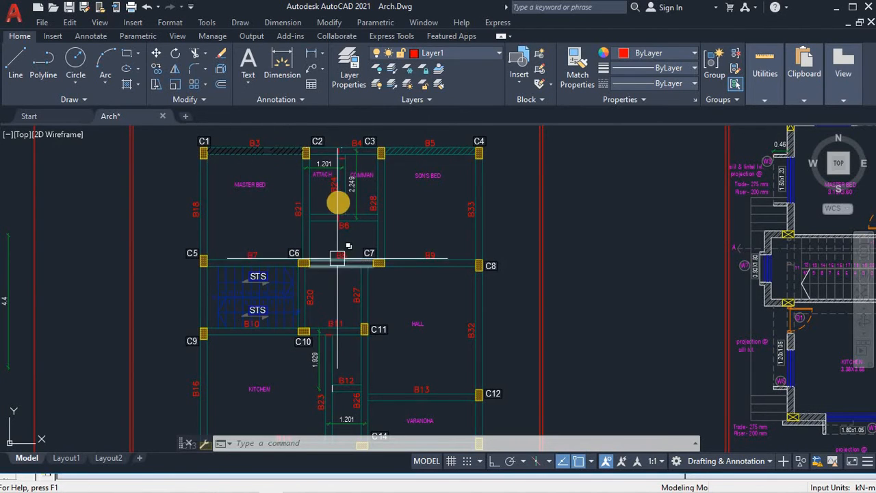
scroll(344, 165, up, 2)
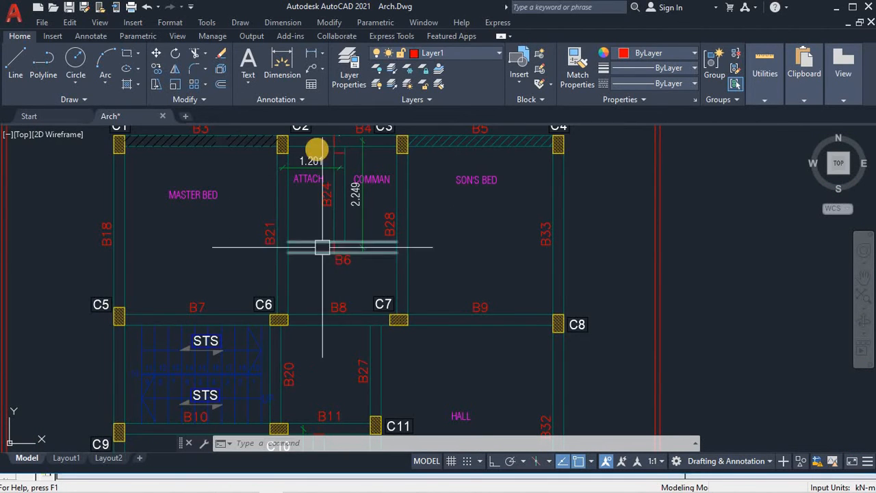
scroll(366, 201, down, 3)
scroll(384, 256, up, 5)
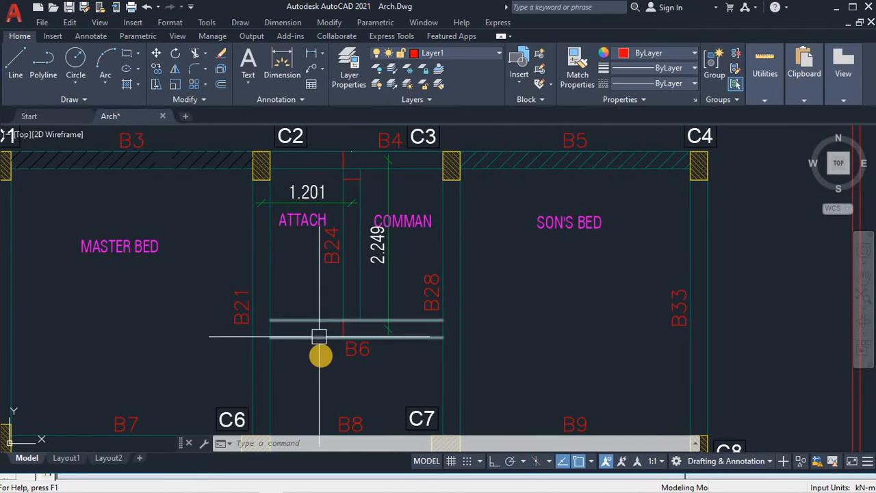
Step: Window-select the two B6 beam lines, clear the selection, and reframe the layout
click(328, 364)
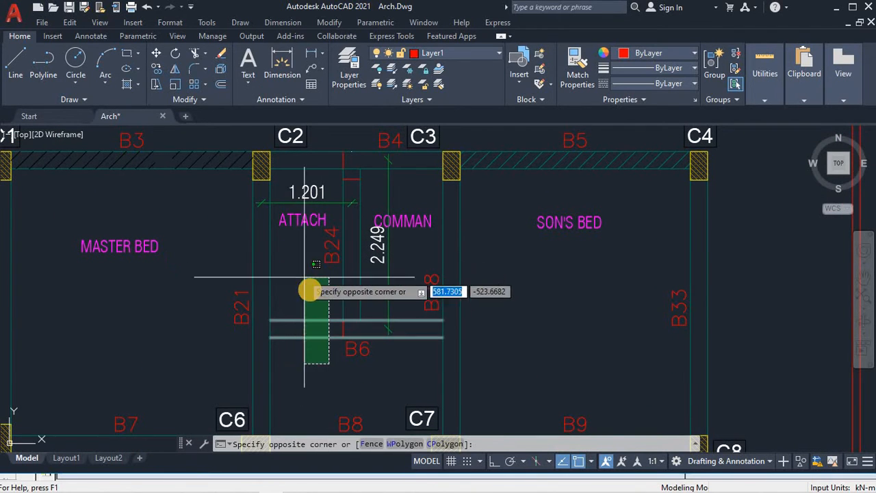
click(310, 289)
key(Escape)
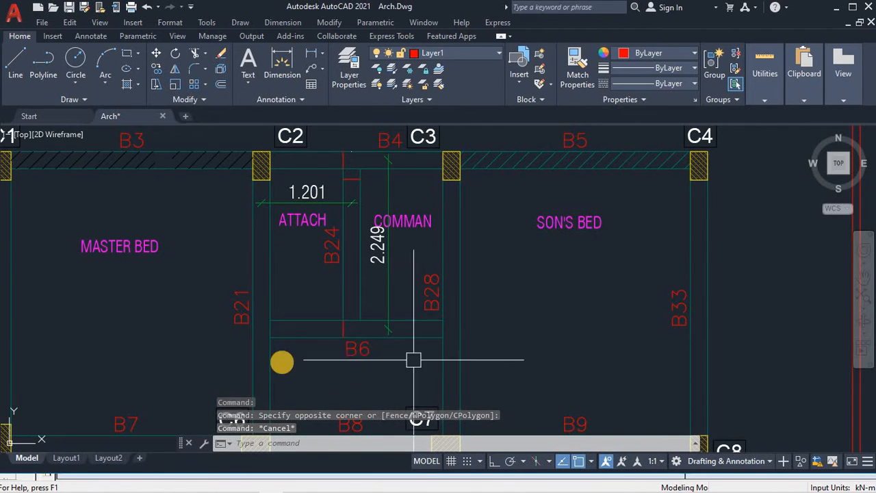
scroll(384, 323, down, 4)
middle_drag(383, 342, 449, 246)
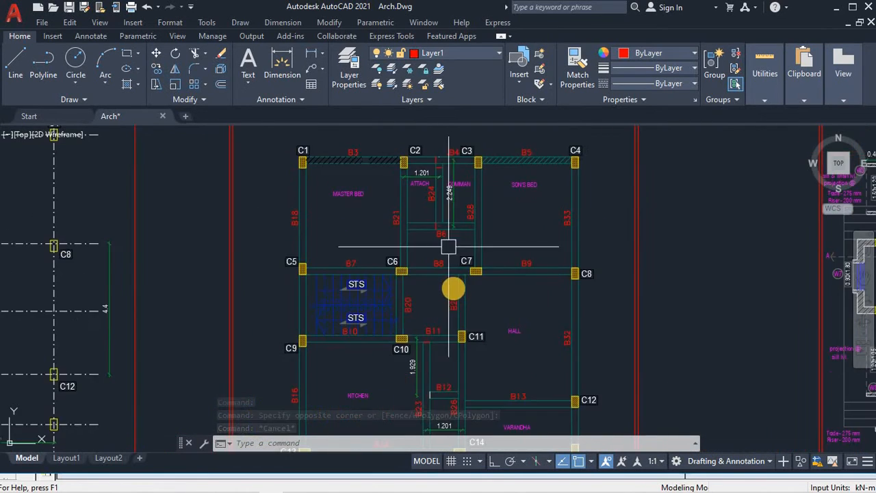
scroll(452, 287, down, 2)
middle_drag(519, 310, 498, 255)
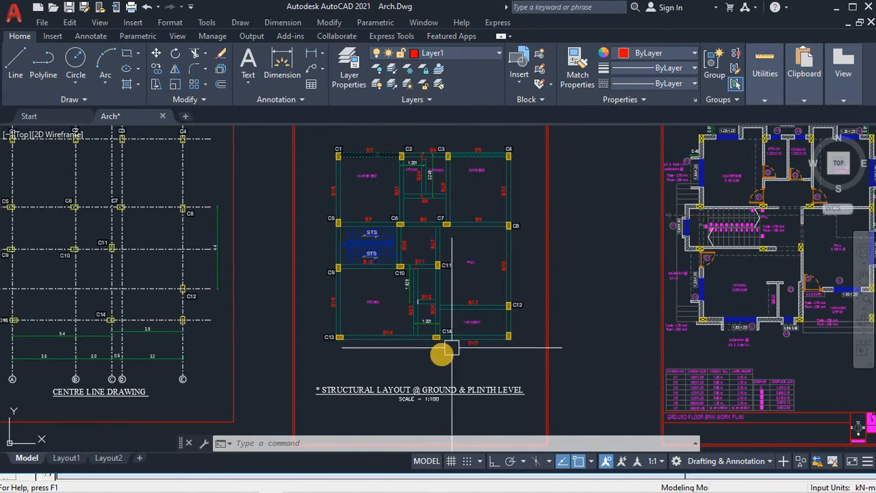
Step: Bring the centre-line drawing into view and zoom in on column C1
mouse_move(303, 357)
middle_down()
mouse_move(373, 372)
mouse_move(440, 356)
middle_up()
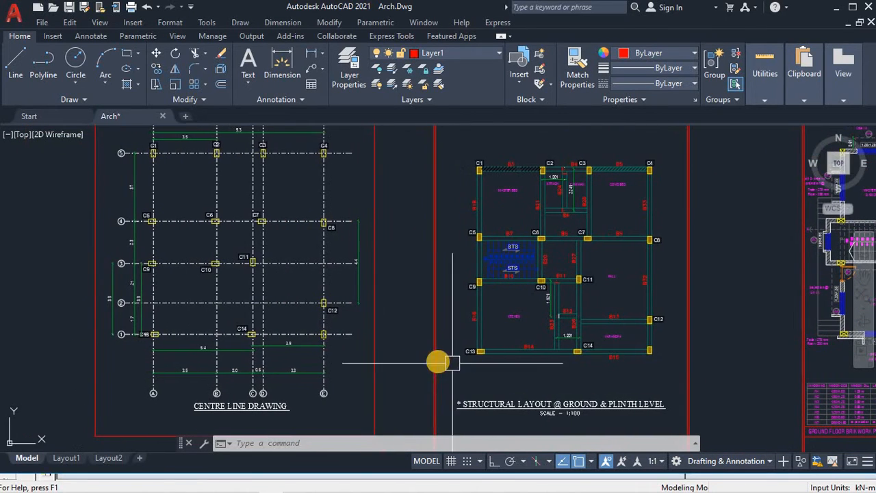
mouse_move(365, 362)
middle_down()
mouse_move(445, 368)
mouse_move(452, 416)
middle_up()
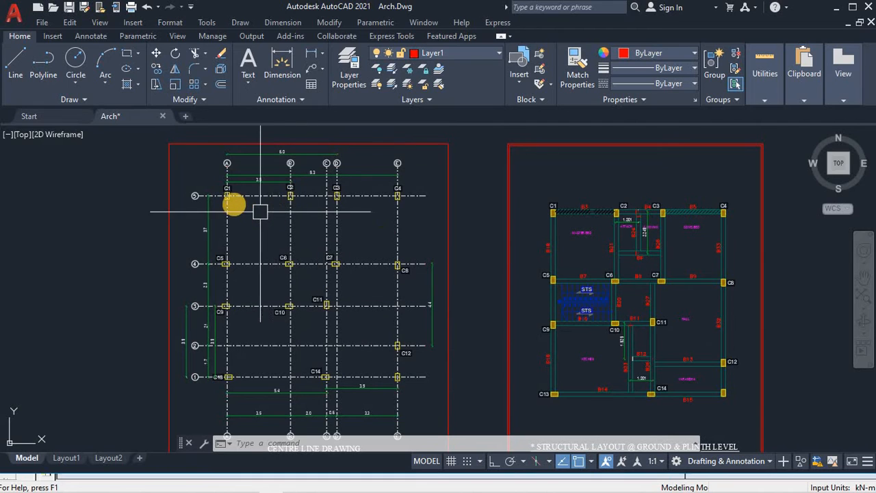
scroll(207, 199, up, 4)
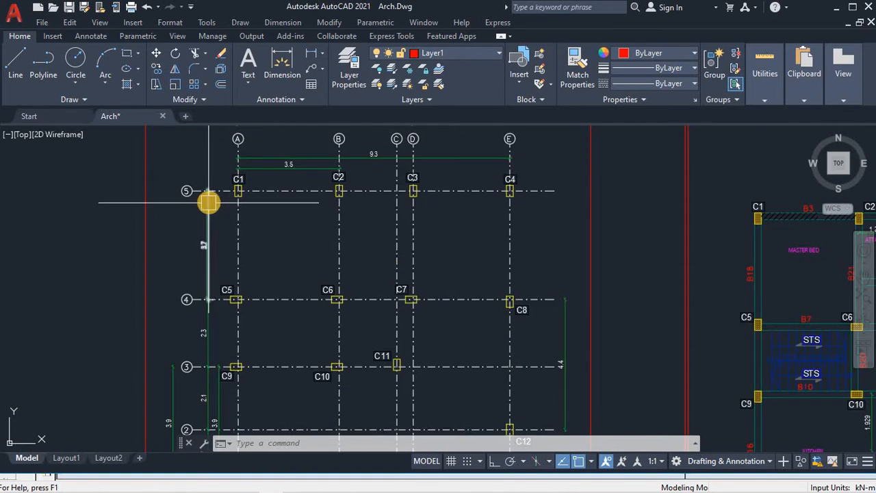
middle_drag(210, 199, 257, 180)
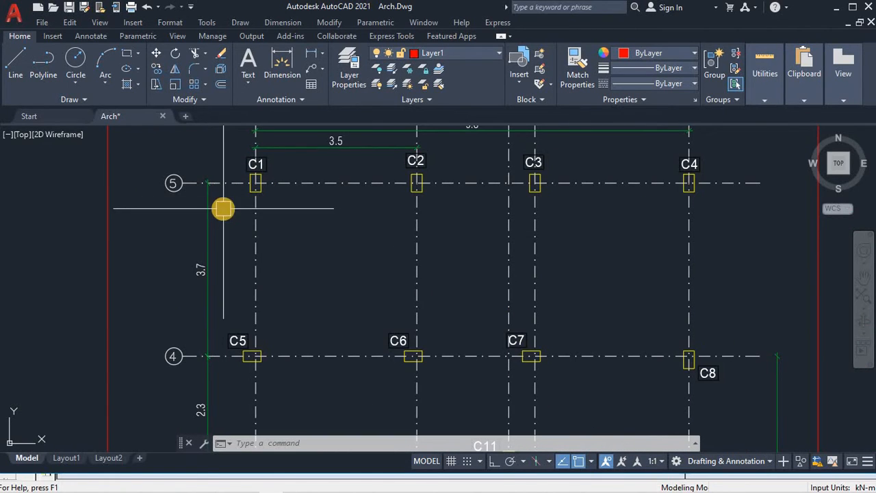
scroll(227, 220, down, 2)
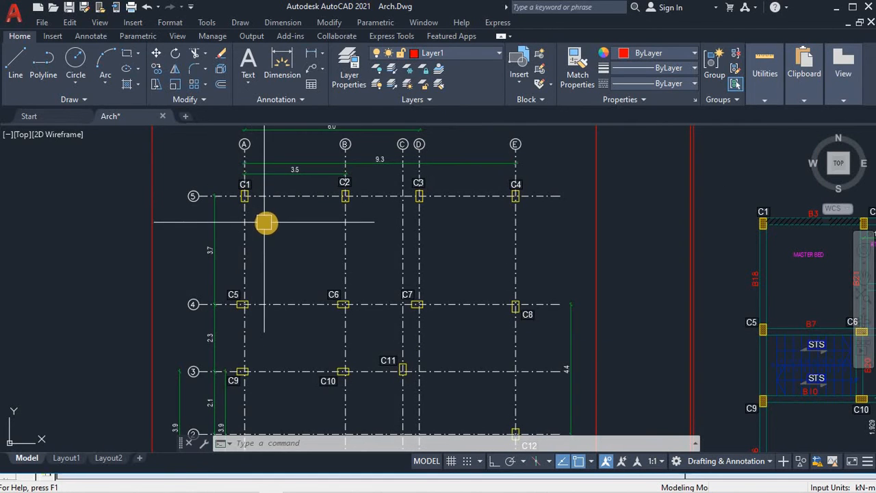
scroll(229, 197, up, 2)
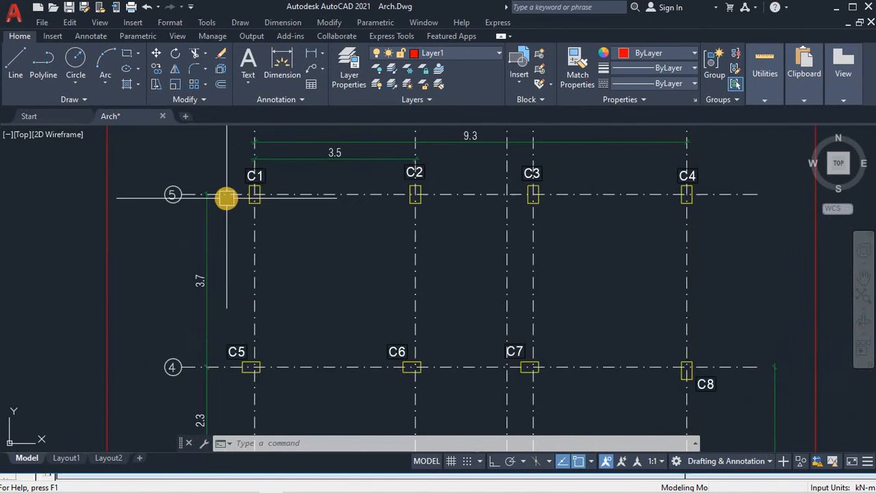
scroll(258, 211, down, 2)
scroll(315, 227, down, 2)
scroll(305, 220, up, 2)
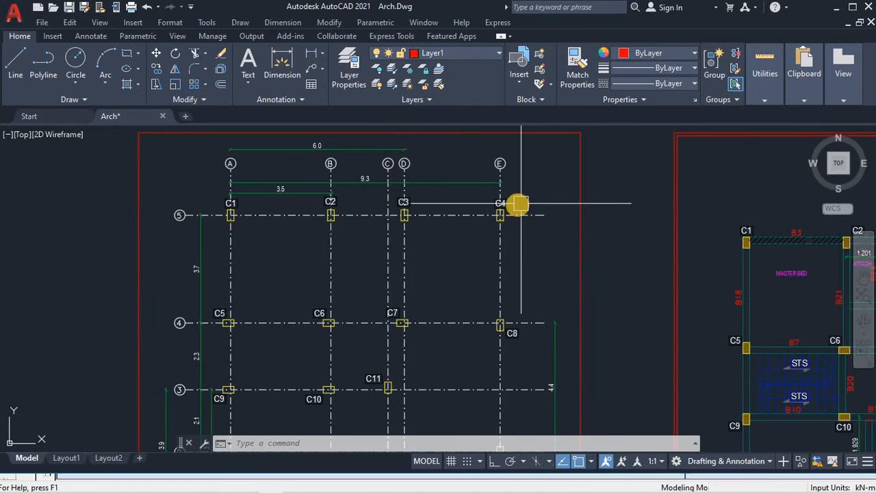
scroll(493, 199, down, 2)
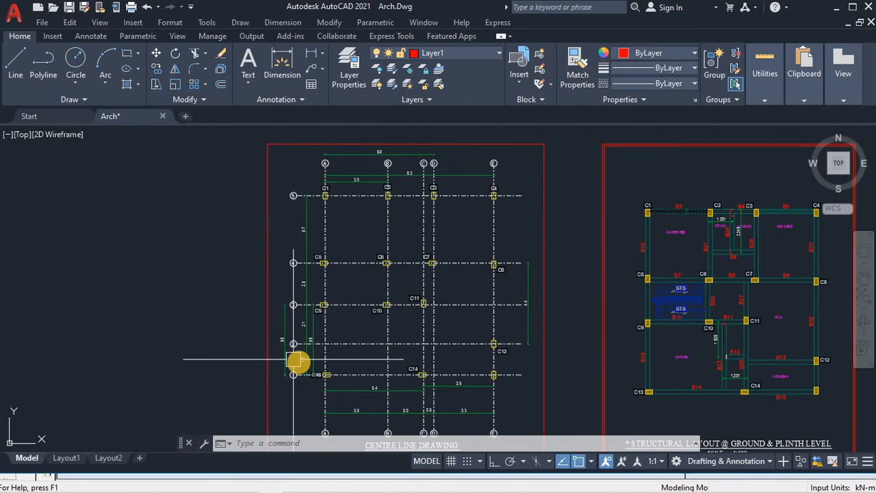
Step: Frame grid lines A to E along row 5 with the 3.5 spacing
middle_drag(359, 315, 344, 327)
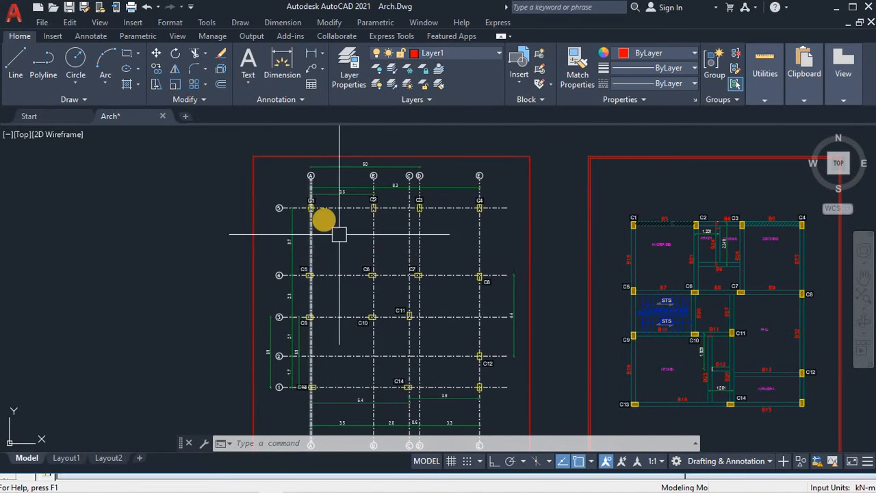
scroll(387, 213, up, 2)
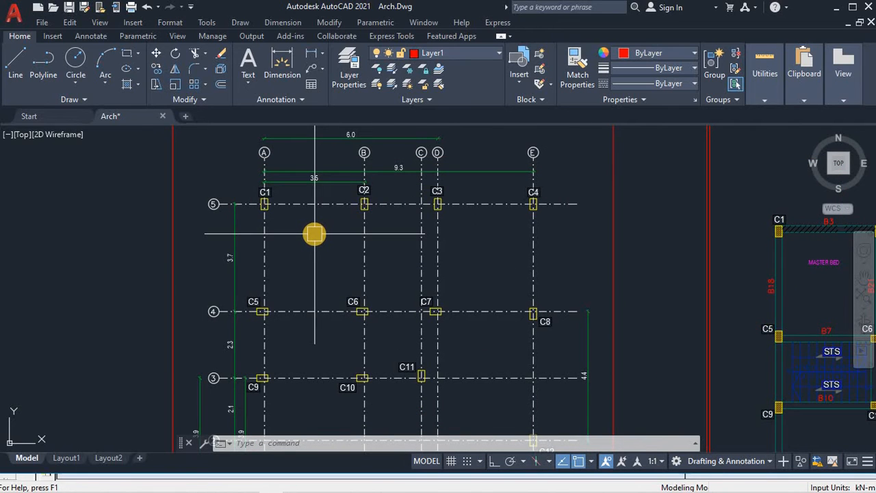
scroll(312, 235, up, 2)
mouse_move(309, 233)
middle_down()
mouse_move(307, 256)
mouse_move(283, 288)
middle_up()
scroll(257, 280, down, 2)
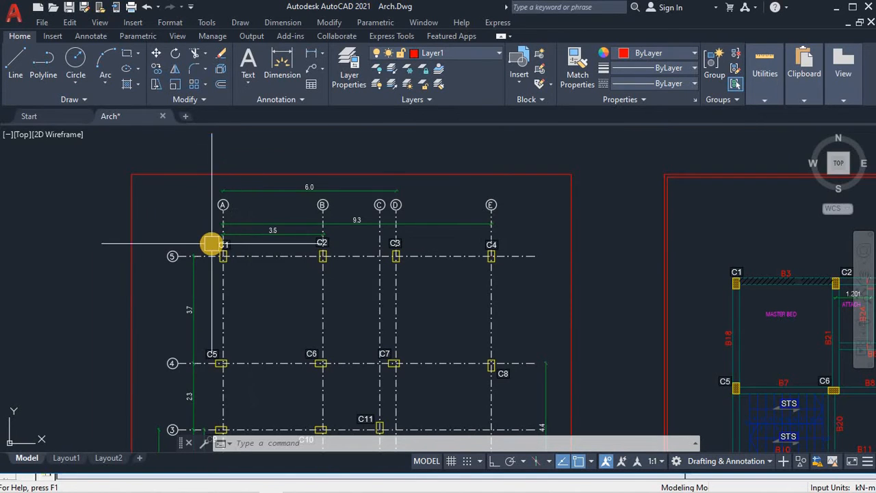
scroll(213, 247, up, 3)
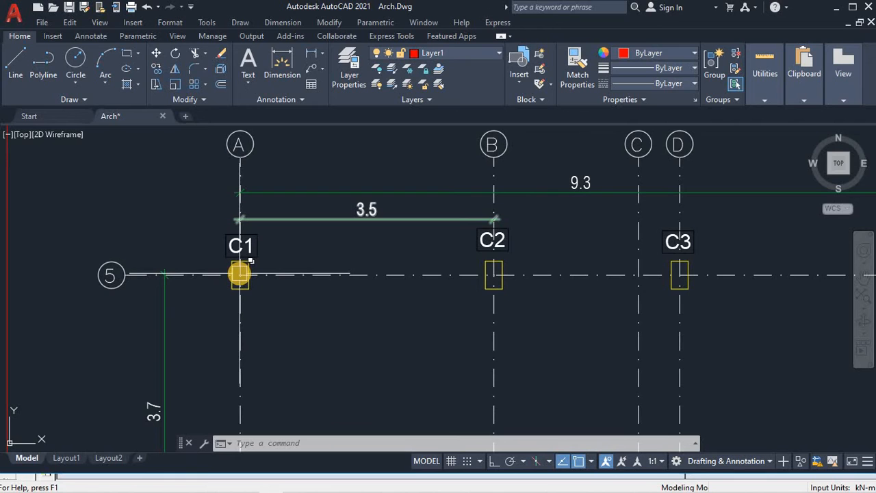
Step: Enter node 1 at X 0, Y 0, Z 0 in the Nodes table
key(alt+Tab)
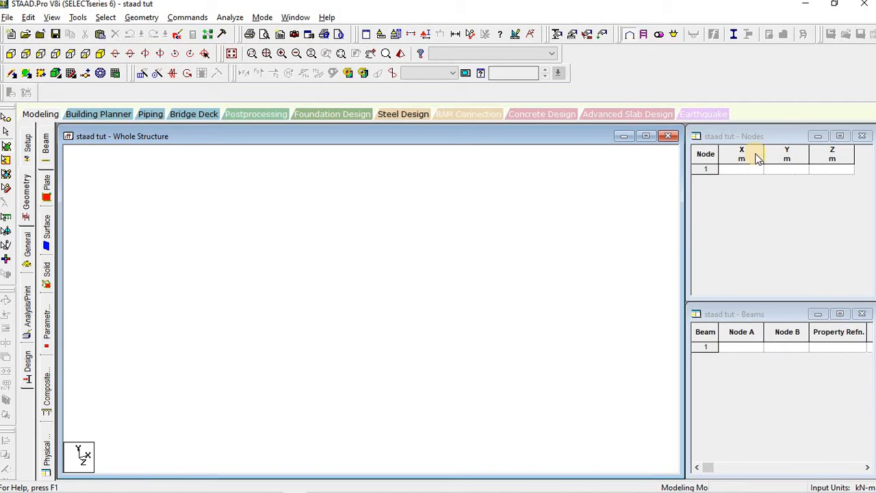
click(749, 171)
text(0)
key(Tab)
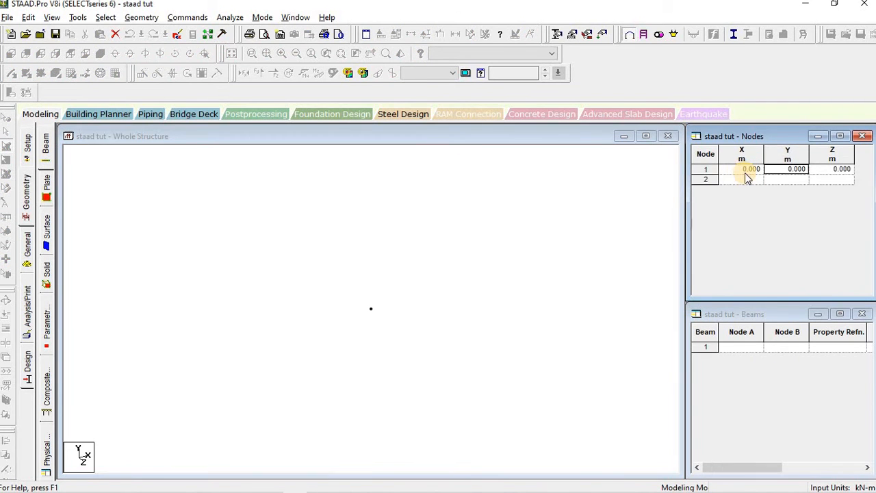
key(Tab)
text(0)
key(Tab)
Step: Set the front view and add node 2 at X = 3.5 m
click(475, 249)
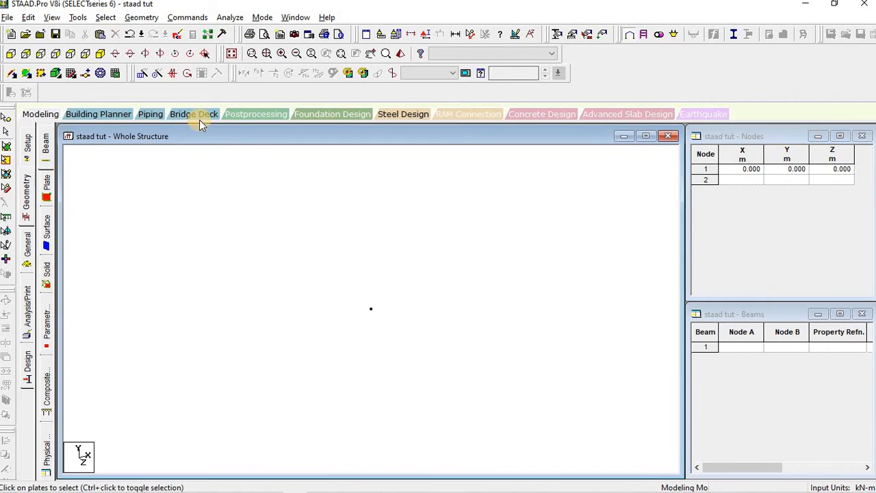
click(71, 54)
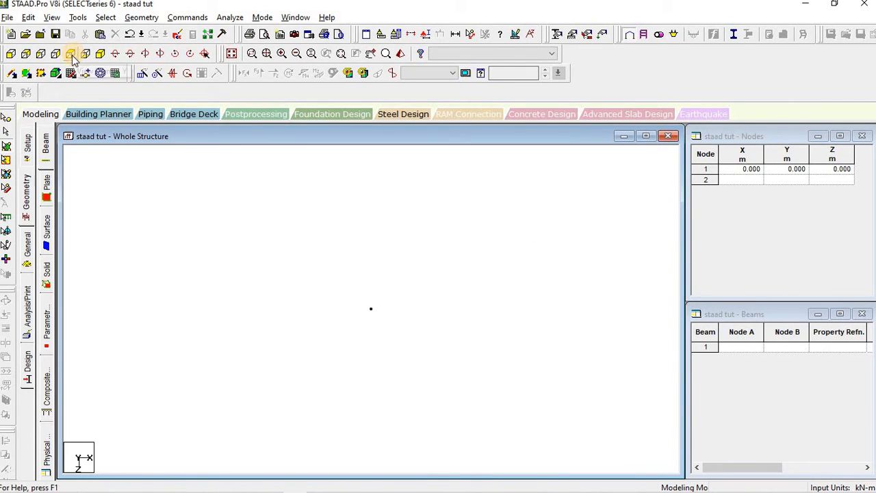
click(747, 181)
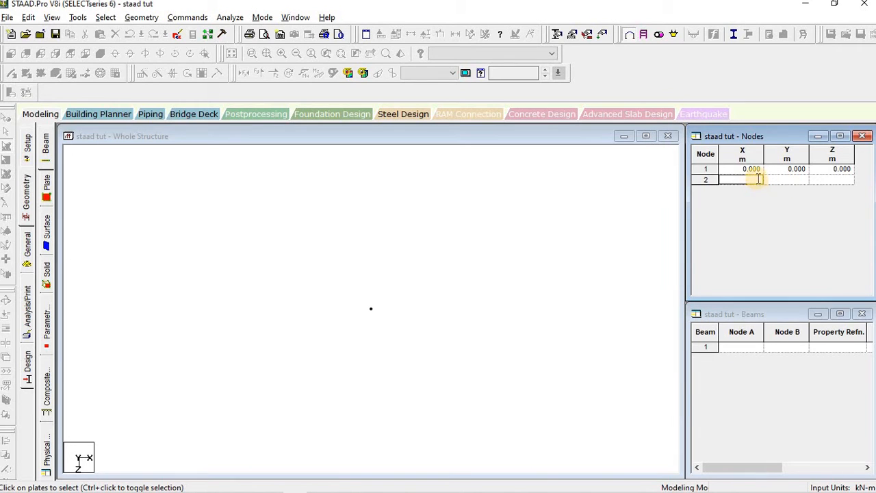
text(3.5)
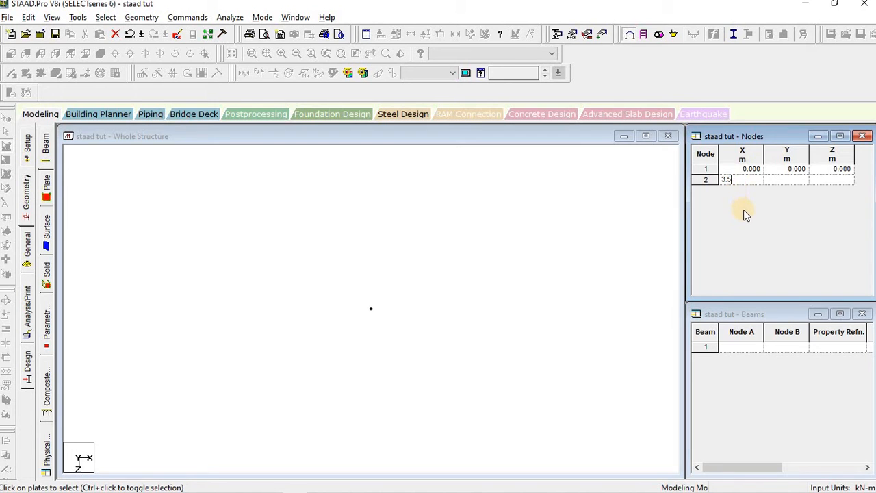
key(Return)
key(Return)
key(Return)
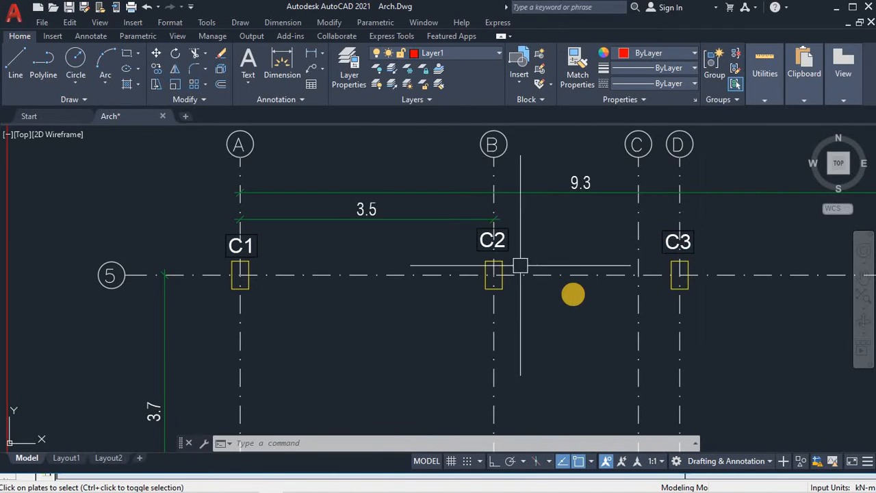
Step: Check the 6.0 dimension in AutoCAD and add node 3 at X = 6 m
scroll(571, 295, down, 2)
middle_drag(571, 295, 417, 309)
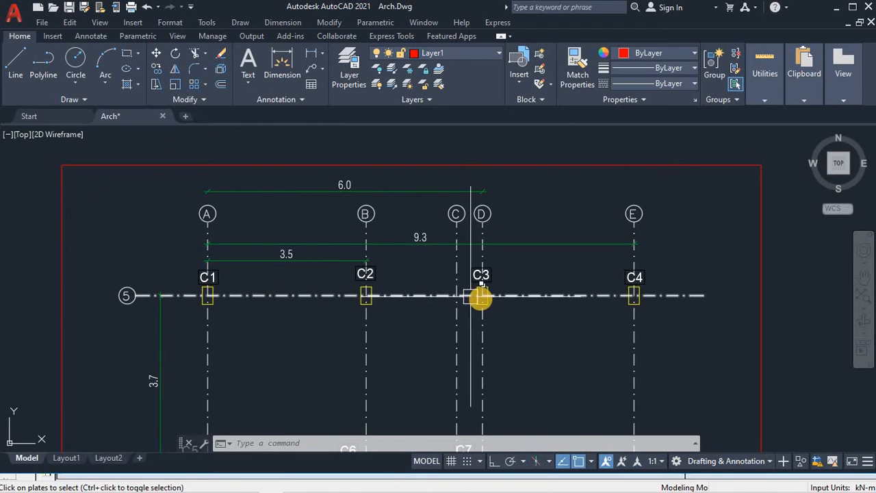
click(285, 189)
key(Escape)
key(Escape)
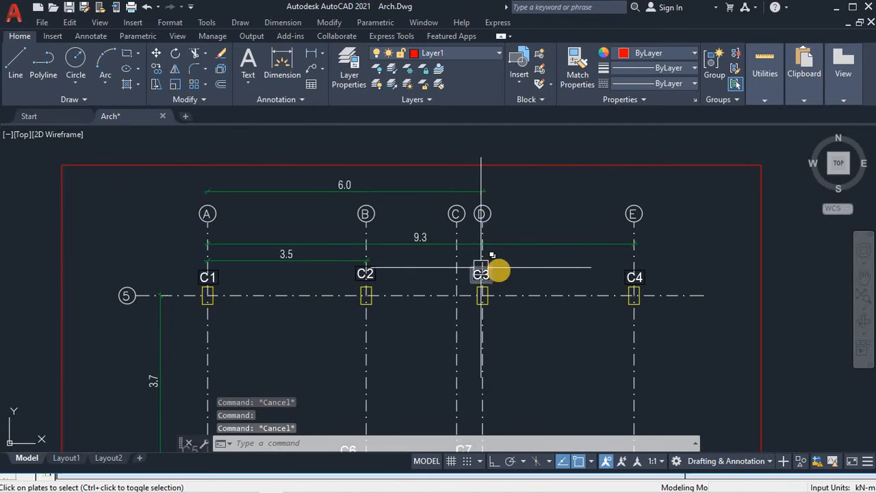
key(alt+Tab)
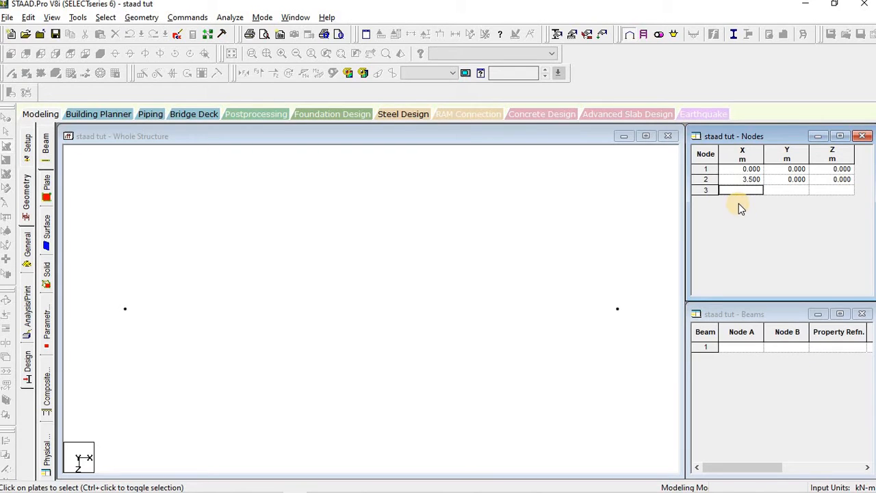
text(6)
key(Return)
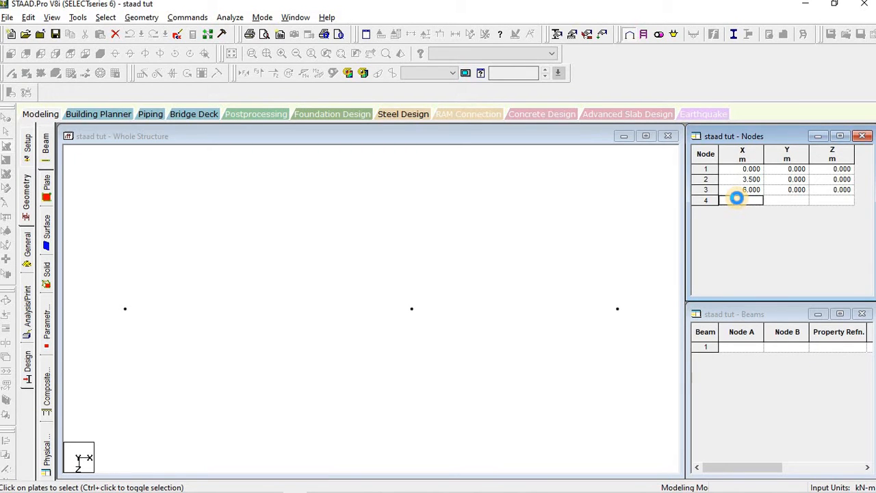
Step: Add node 4 at X = 9.3 m and recentre the structure view
key(alt+Tab)
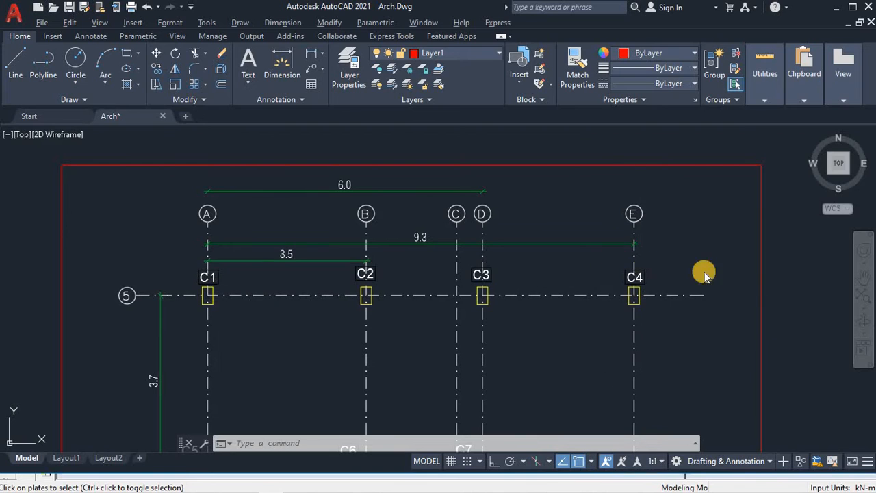
key(alt+Tab)
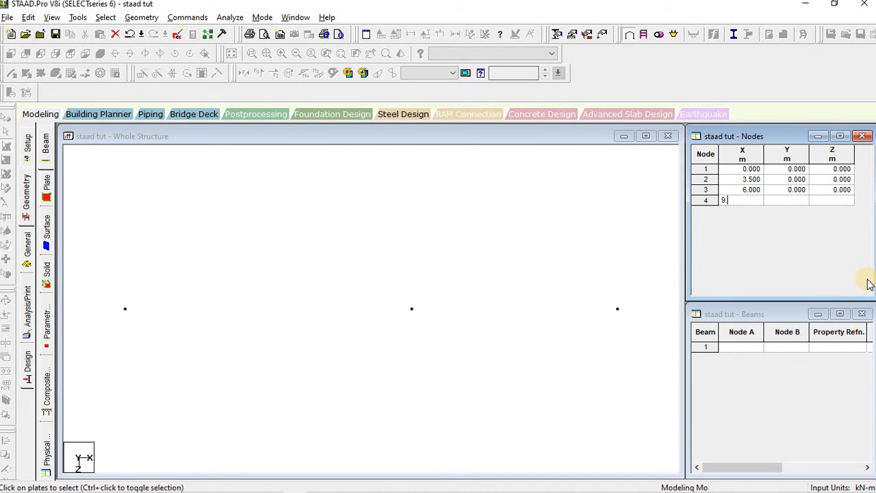
text(9.3)
key(Return)
key(Return)
key(Return)
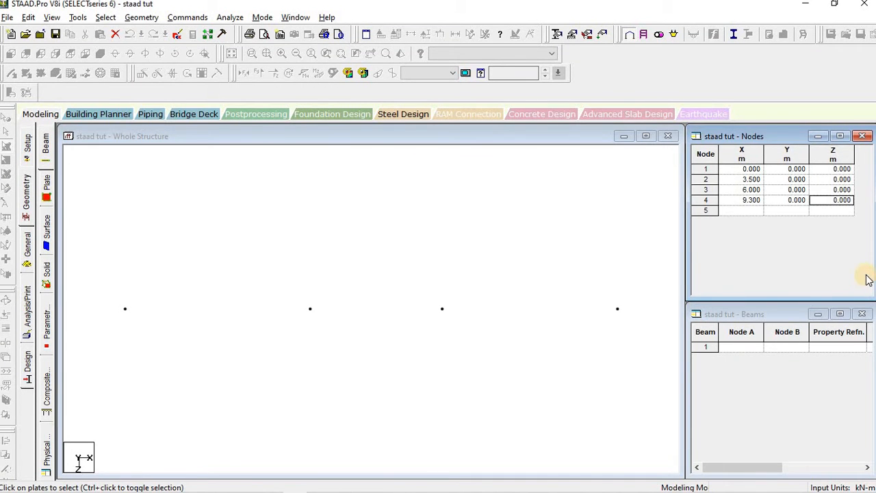
click(421, 280)
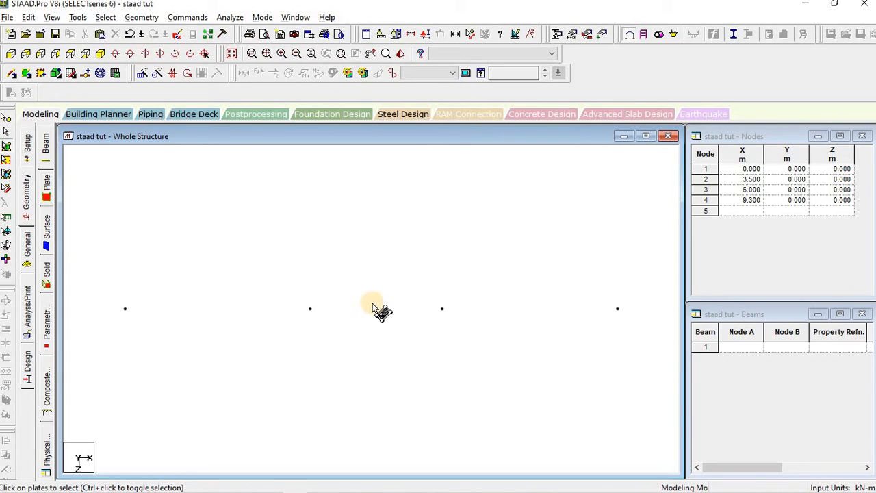
middle_drag(386, 259, 396, 229)
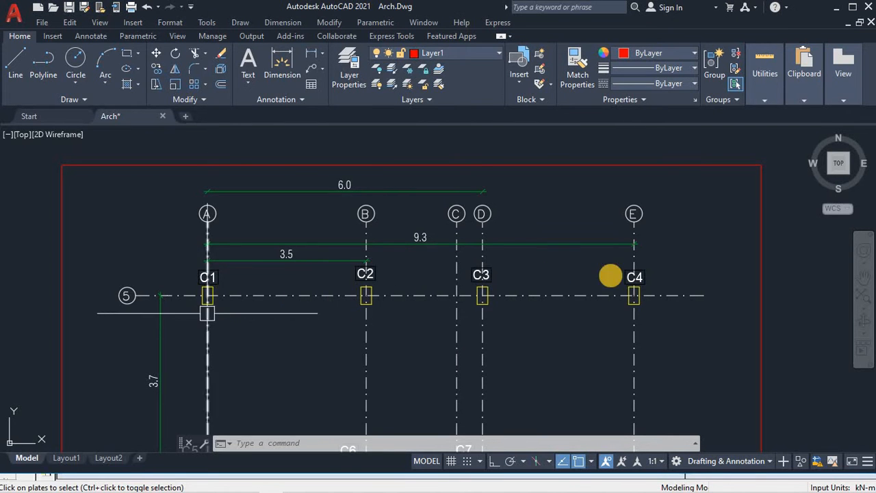
Step: Find the 3.7 spacing between grid lines 5 and 4, then return to STAAD.Pro
scroll(524, 325, down, 2)
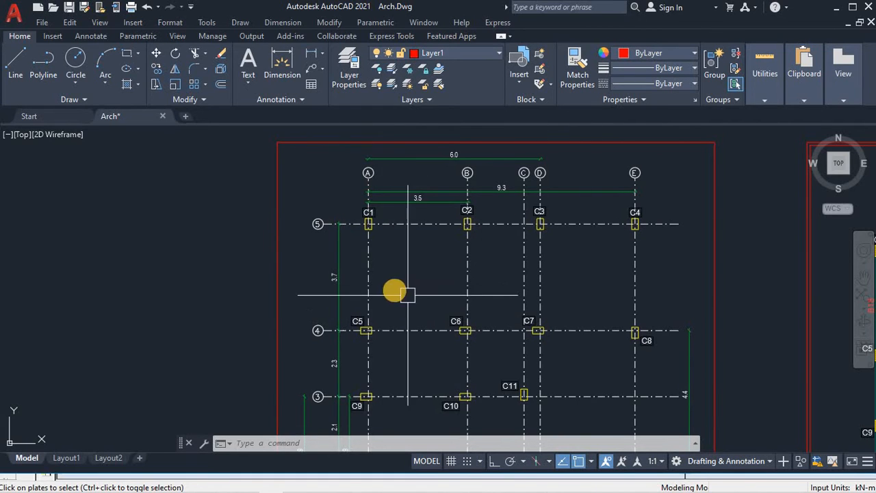
middle_drag(365, 330, 290, 274)
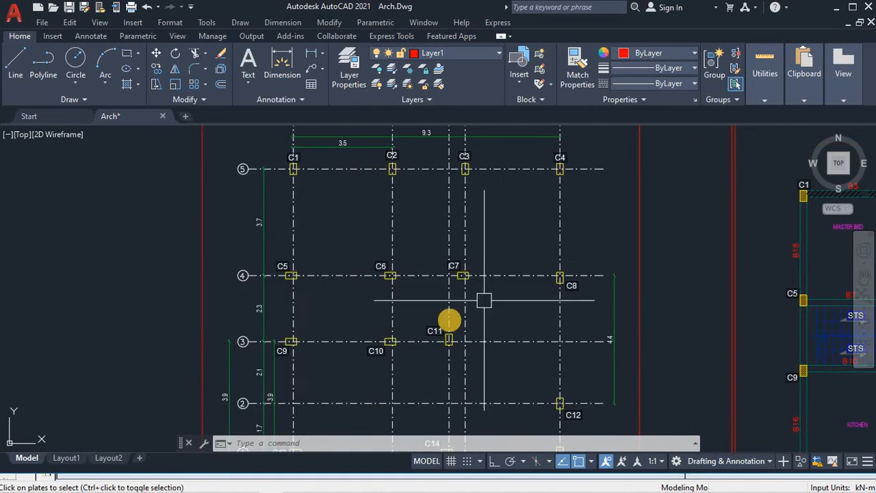
scroll(462, 313, down, 2)
middle_drag(462, 313, 495, 207)
middle_drag(427, 250, 421, 310)
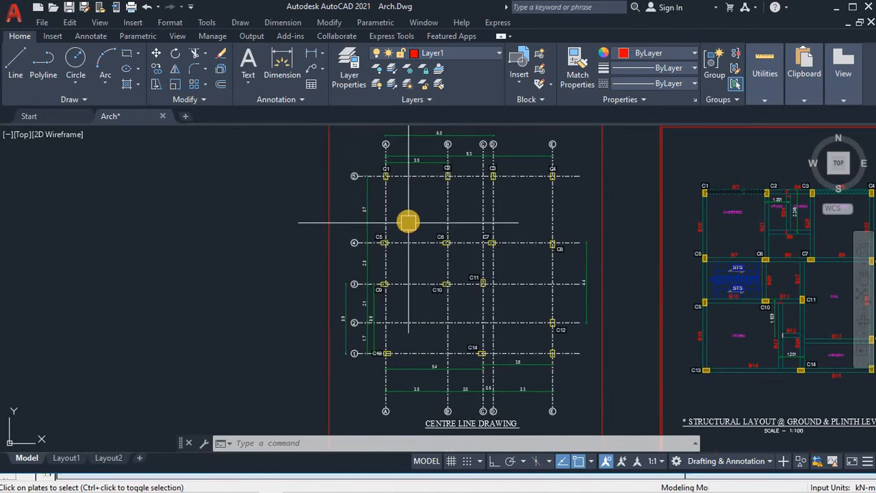
scroll(409, 222, up, 4)
middle_drag(397, 218, 402, 277)
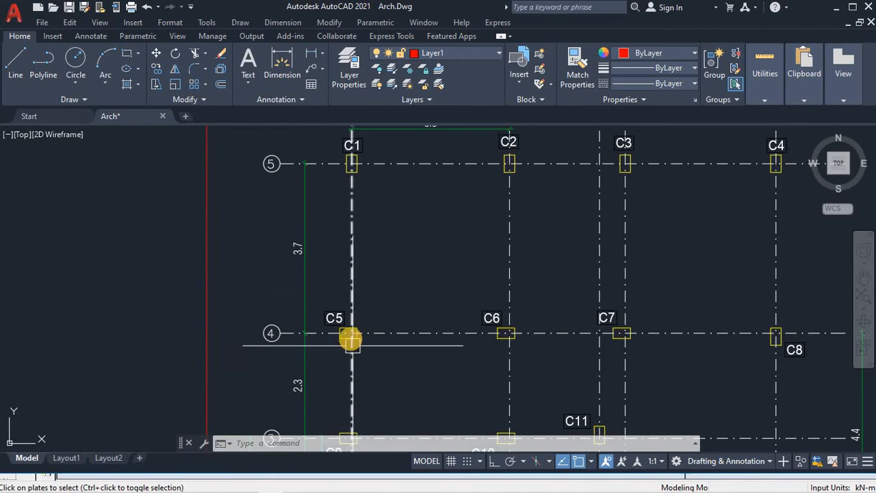
key(alt+Tab)
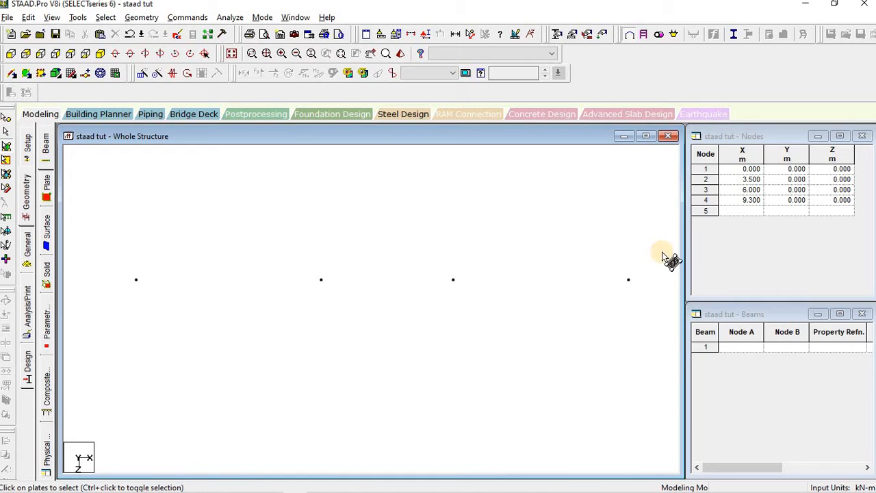
Step: Enter node 5 at X 0, Y 0, Z 3.7 m in the Nodes table
click(749, 212)
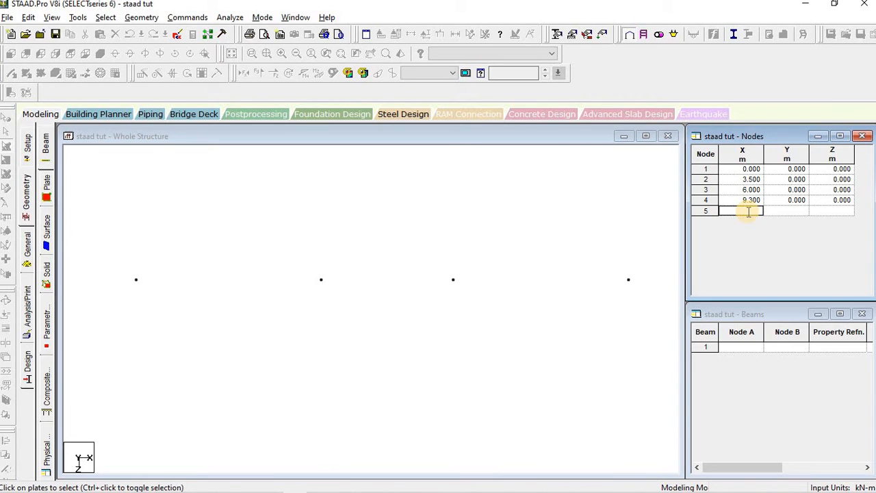
text(0)
key(Tab)
text(0)
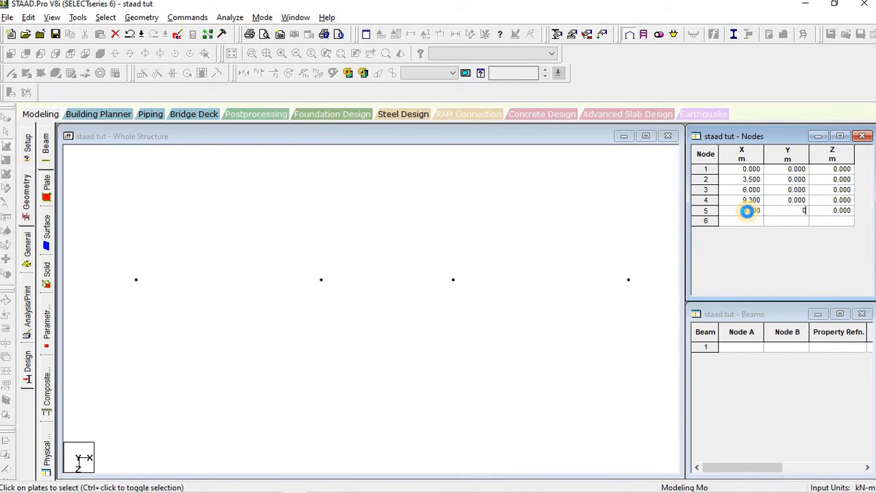
key(Tab)
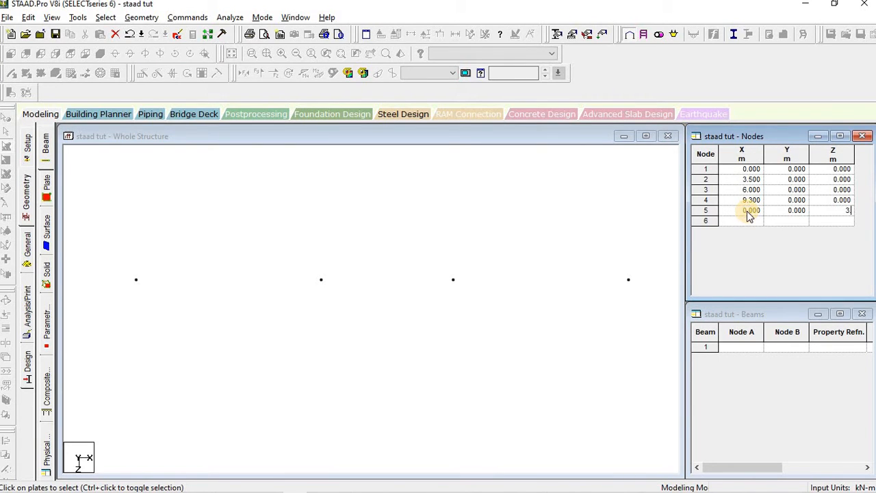
text(3.7)
key(Tab)
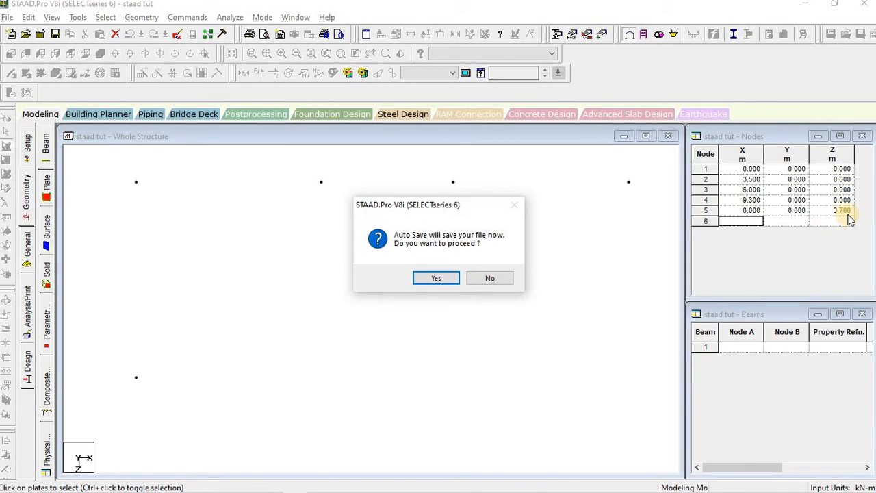
Step: Accept the auto-save prompt and save the modified structure
click(435, 279)
click(348, 270)
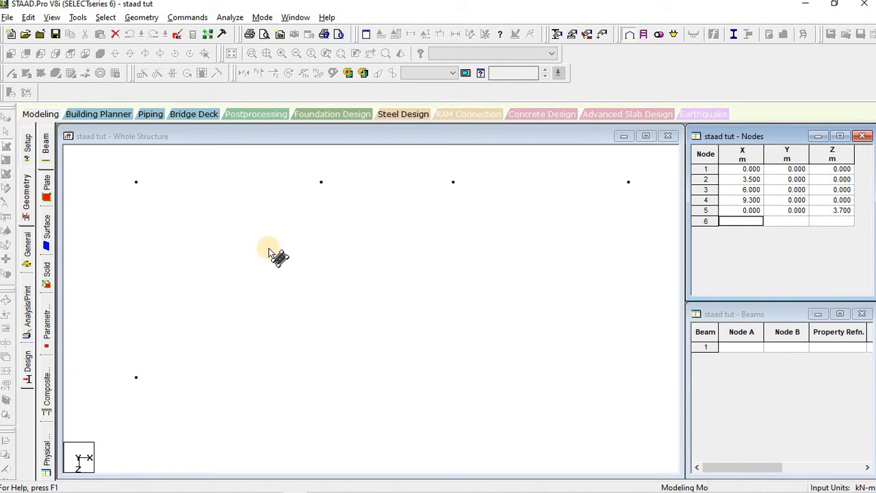
click(272, 136)
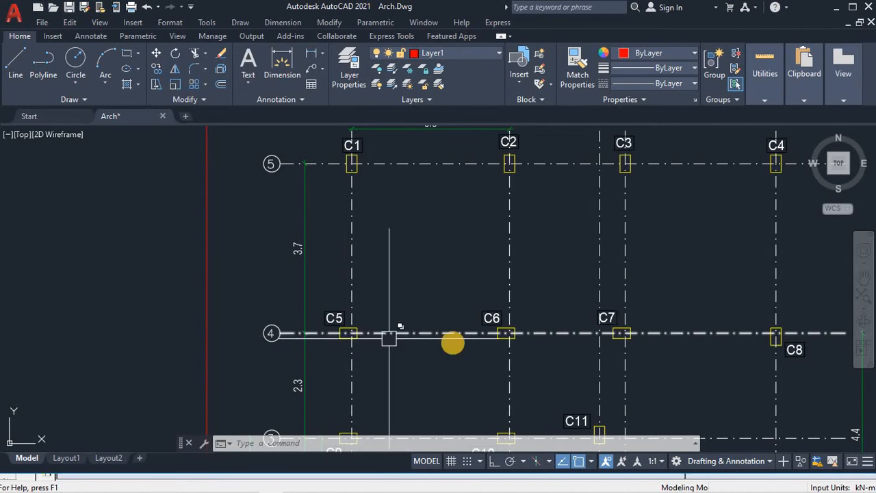
Step: Zoom out in AutoCAD to view grid lines 5 to 3, then return to STAAD.Pro
scroll(402, 347, down, 2)
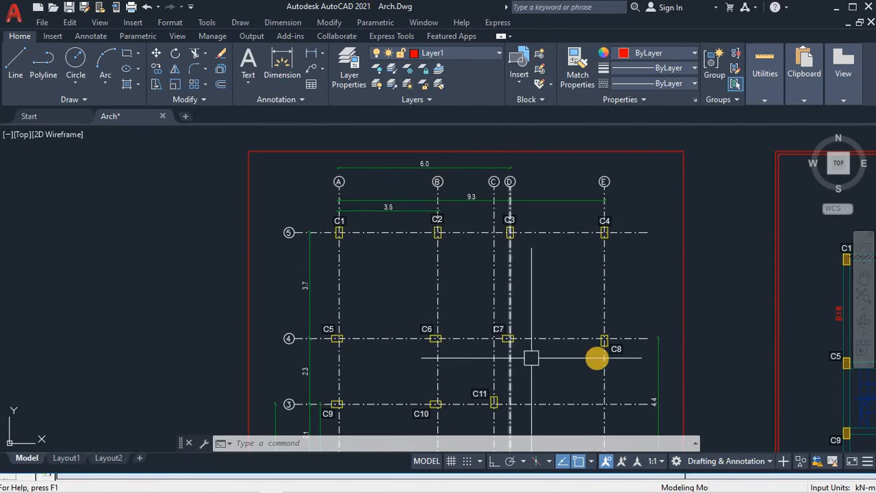
key(alt+Tab)
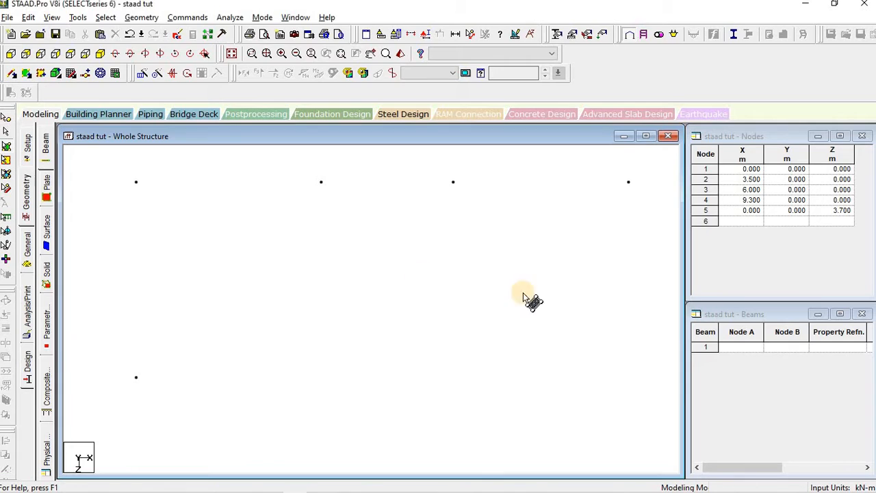
Step: Translationally repeat nodes 2–4 once along Z at 3.7 m spacing, creating nodes 6–8
click(6, 120)
drag(243, 163, 663, 212)
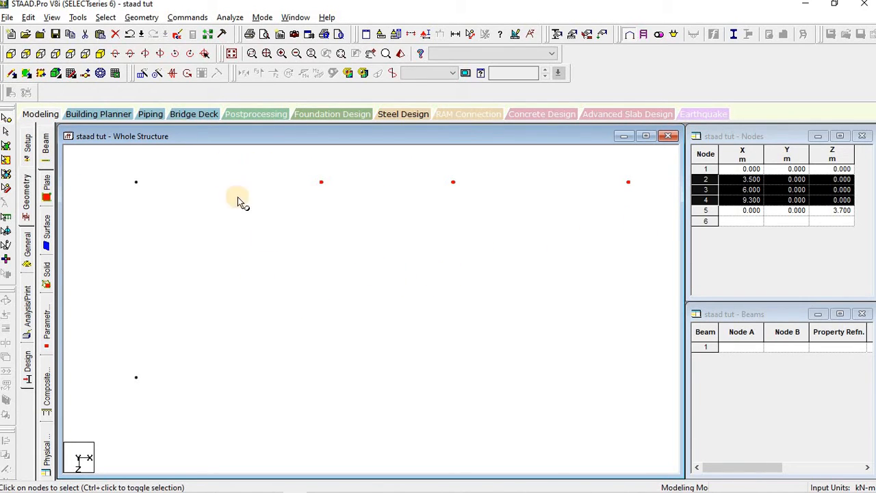
click(142, 75)
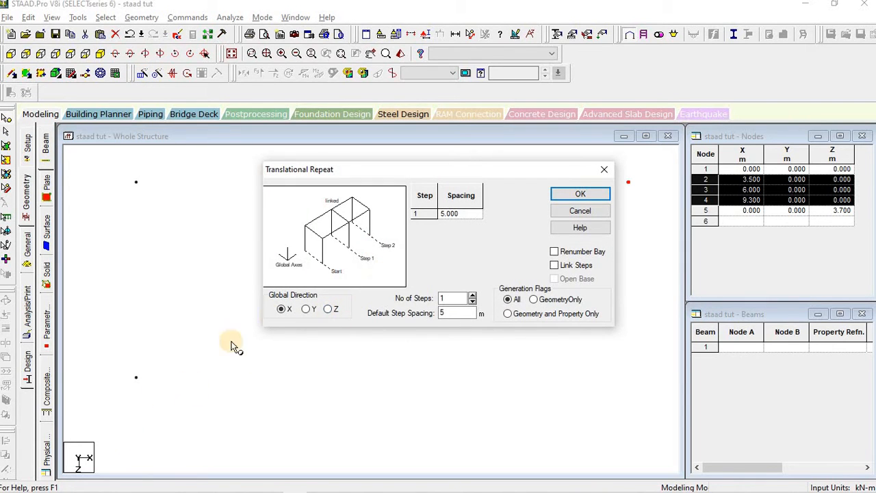
click(329, 312)
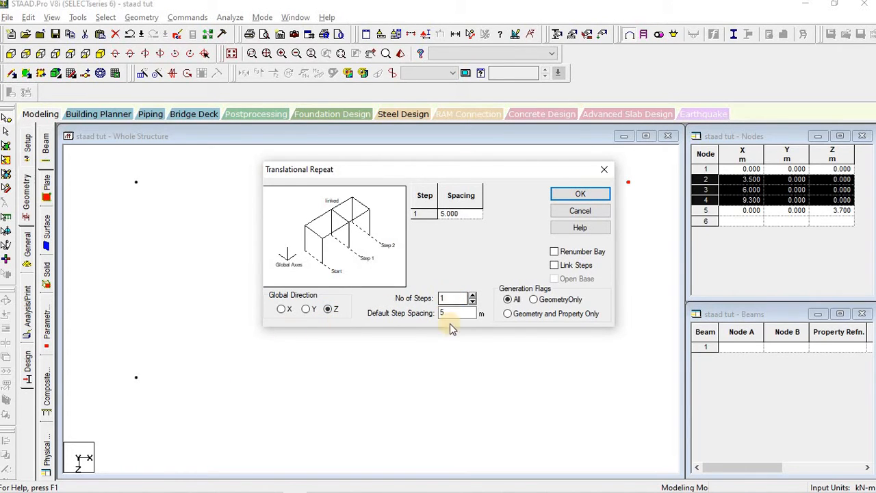
double_click(451, 298)
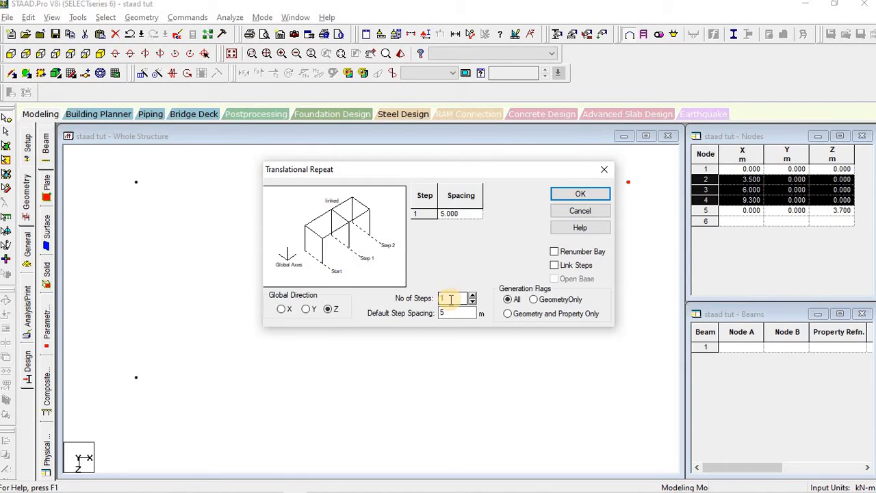
click(452, 314)
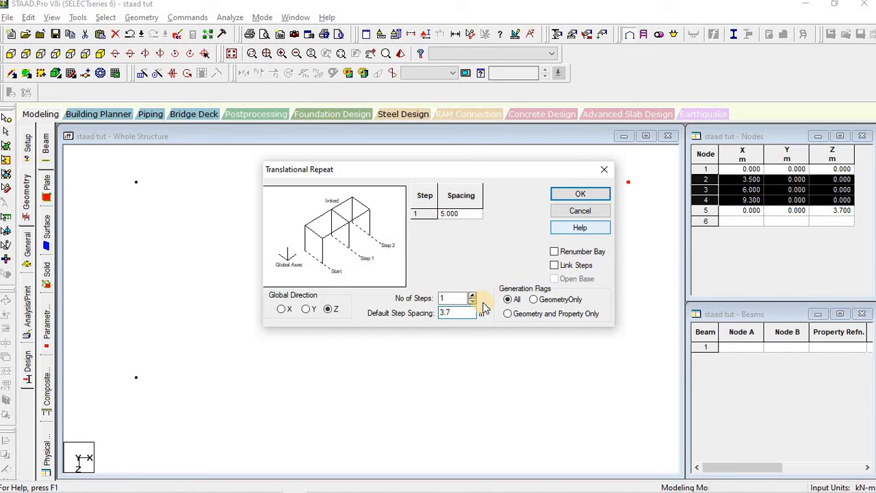
click(518, 302)
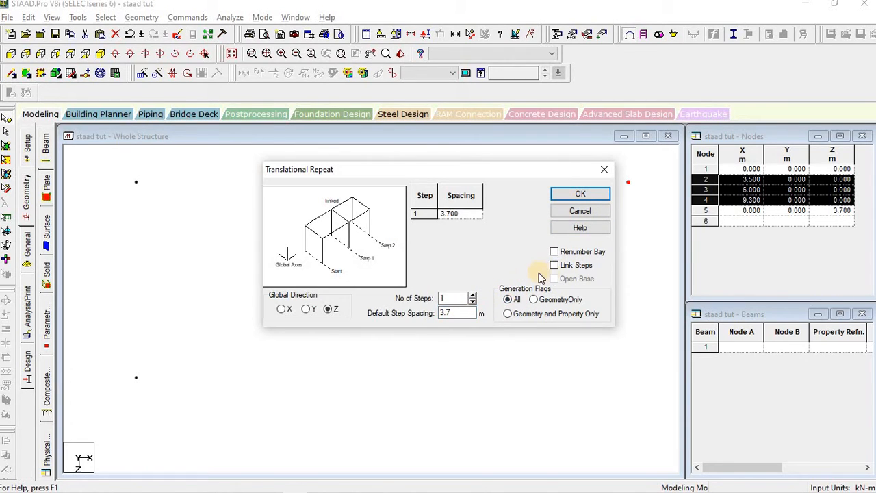
double_click(458, 312)
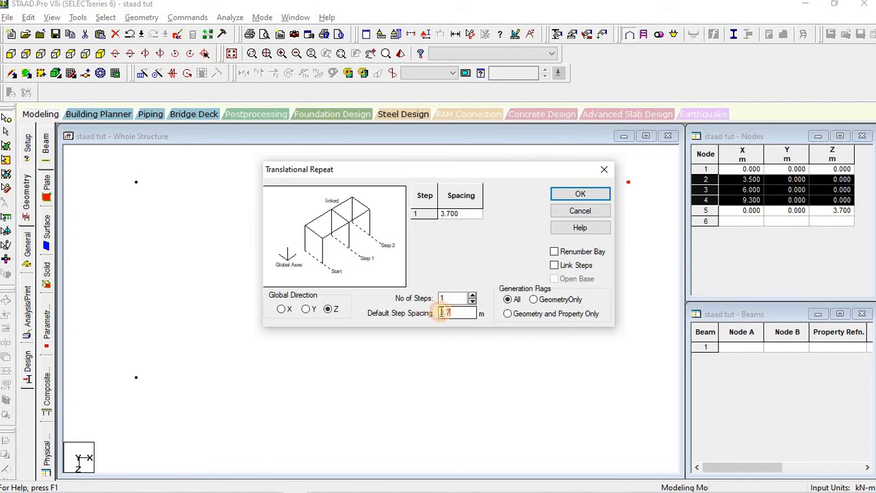
click(580, 196)
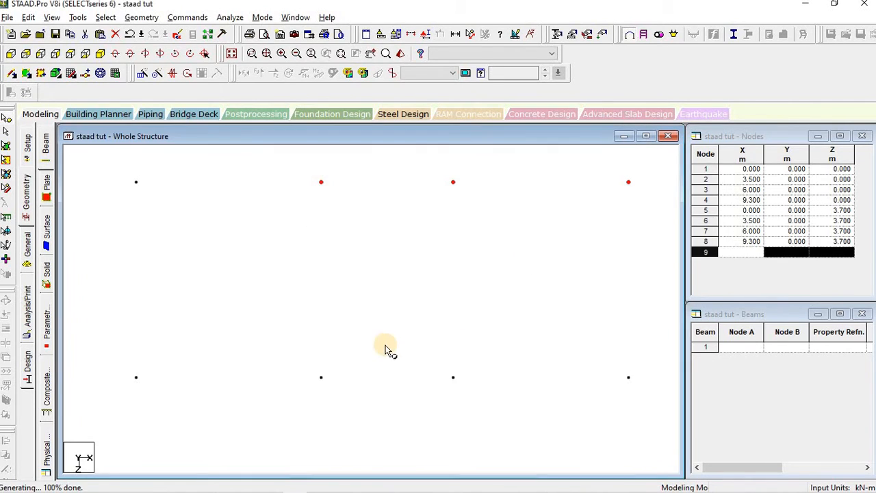
click(385, 350)
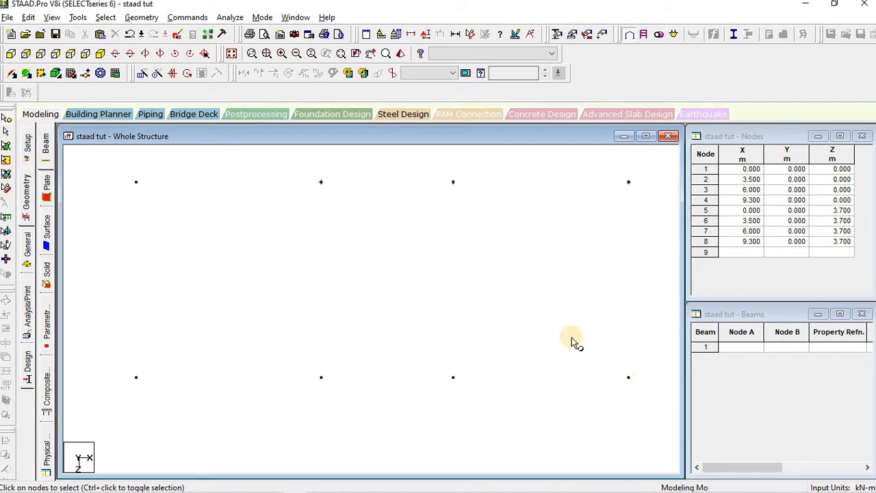
scroll(510, 287, down, 16)
scroll(509, 287, up, 5)
click(382, 276)
key(alt+Tab)
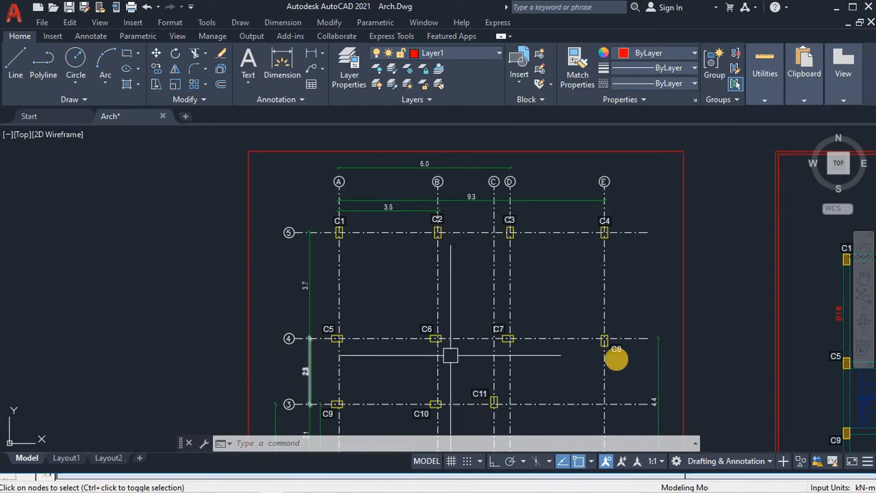
middle_drag(621, 363, 607, 242)
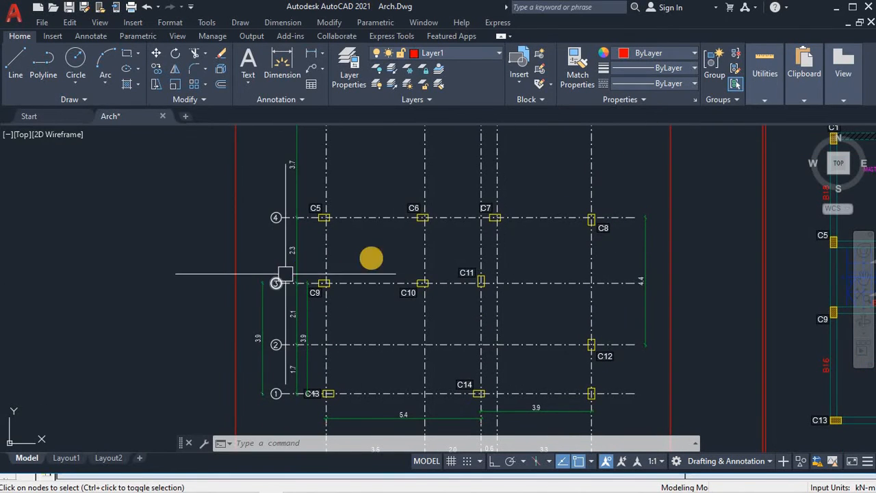
scroll(353, 273, up, 5)
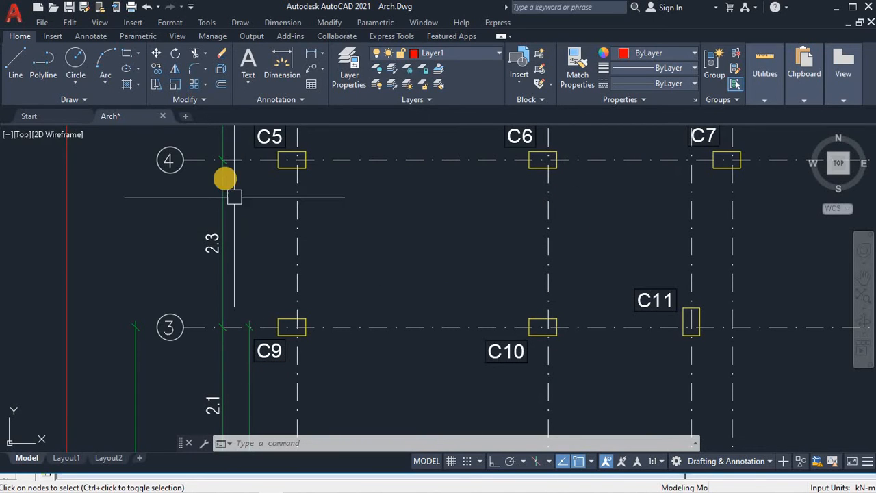
key(alt+Tab)
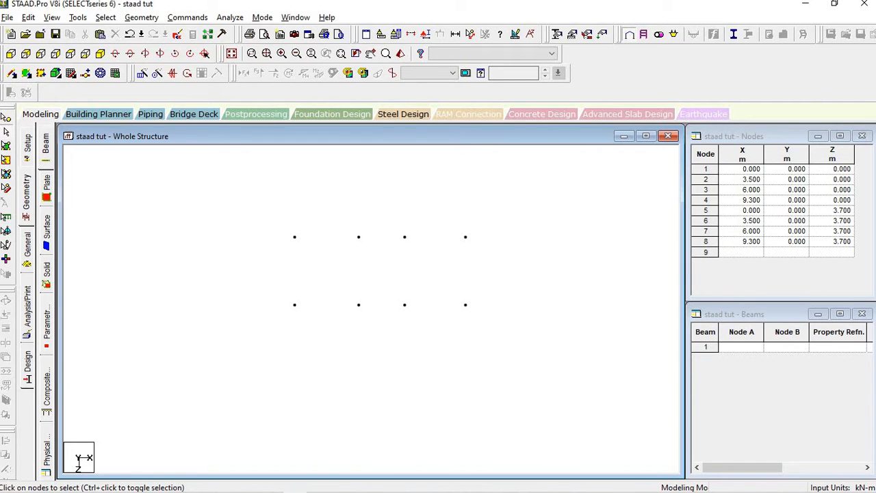
Step: Select and copy nodes 5 and 6
drag(318, 316, 376, 325)
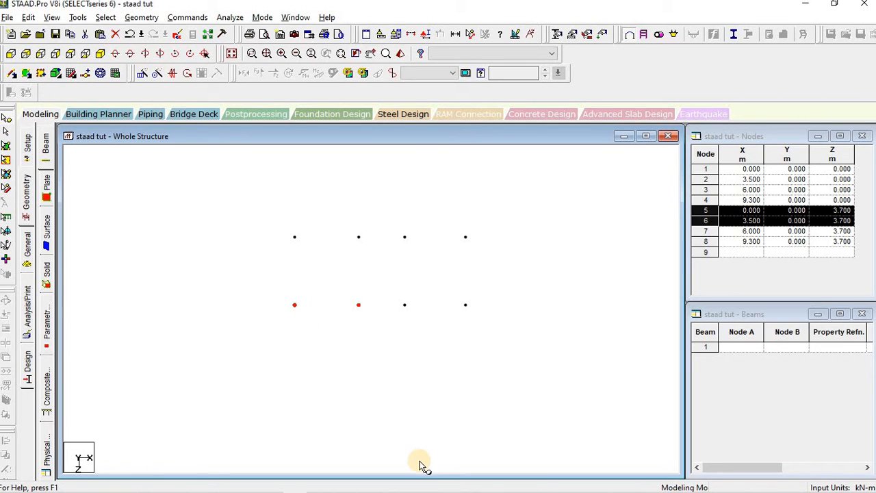
click(106, 18)
mouse_move(78, 17)
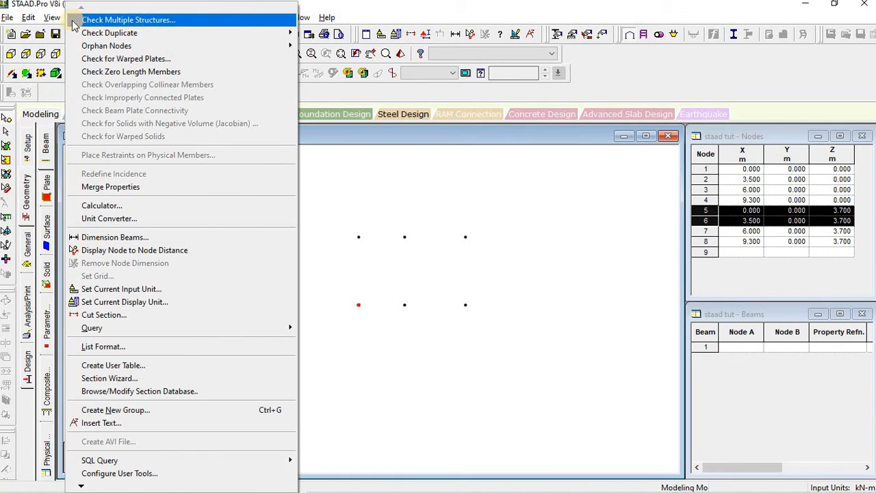
mouse_move(48, 21)
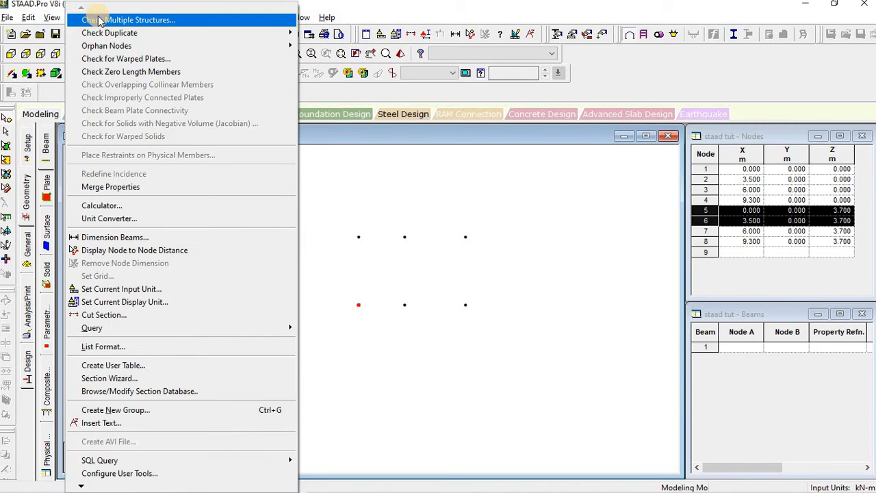
click(387, 145)
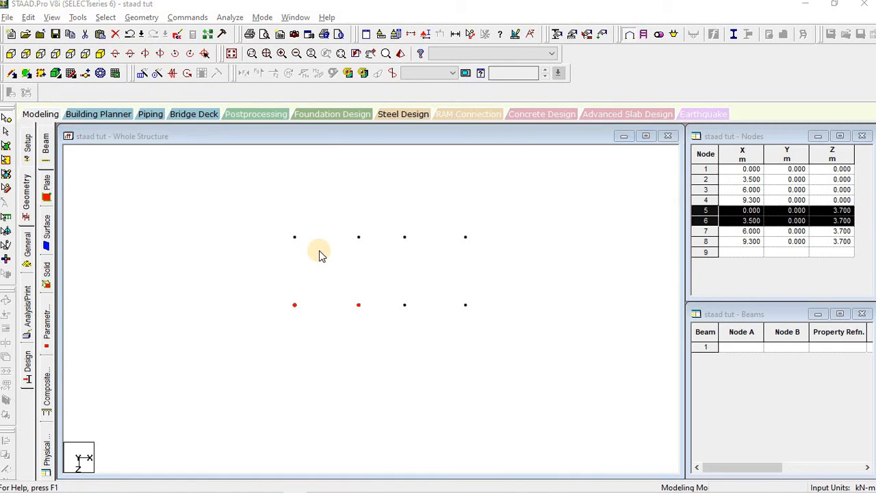
Step: Paste the nodes with a 2.3 m Z offset, creating nodes 9 and 10
key(ctrl+v)
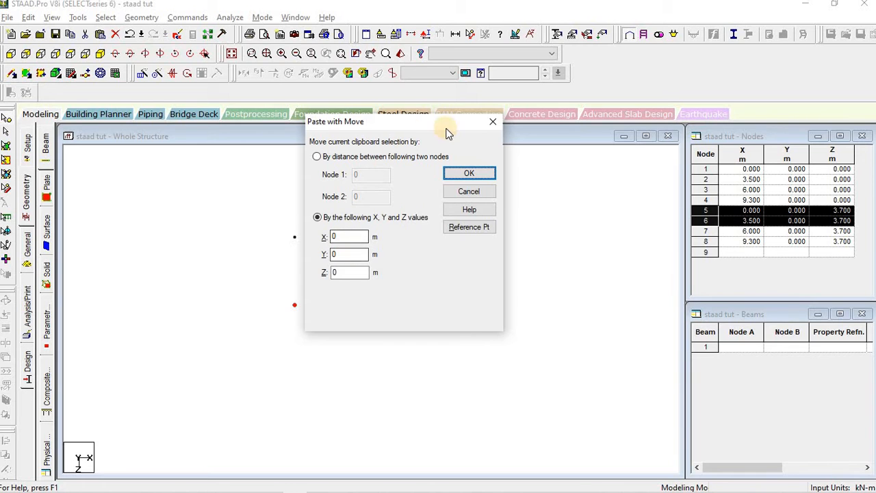
drag(456, 120, 581, 90)
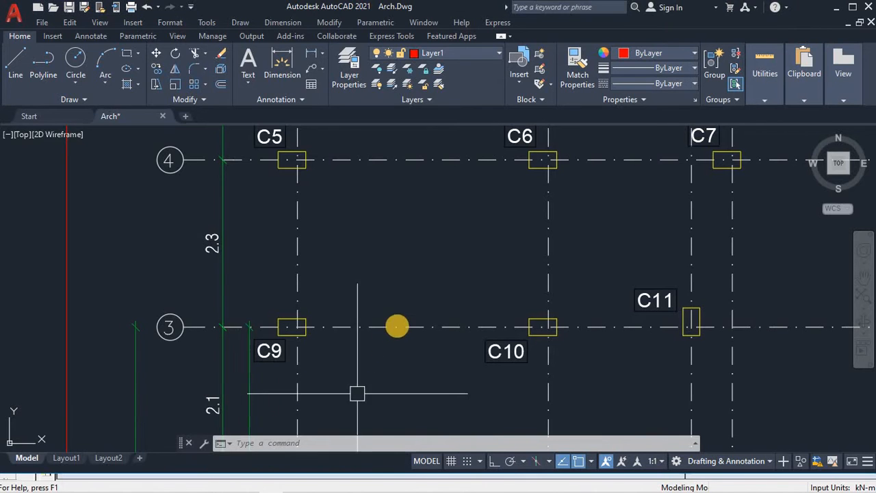
scroll(397, 321, down, 2)
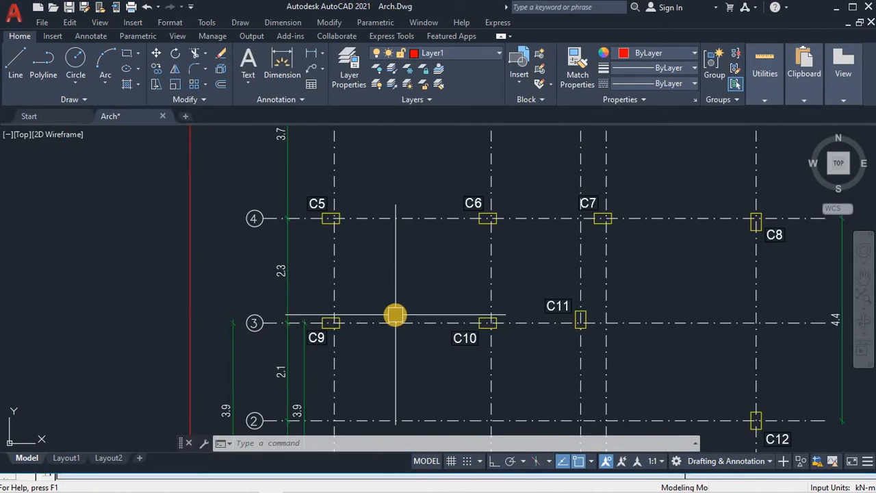
scroll(394, 343, down, 3)
scroll(249, 227, up, 5)
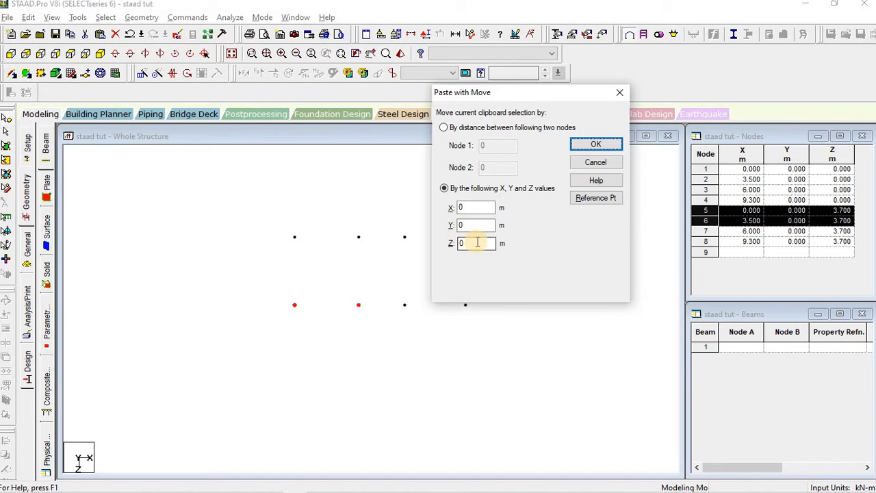
double_click(477, 243)
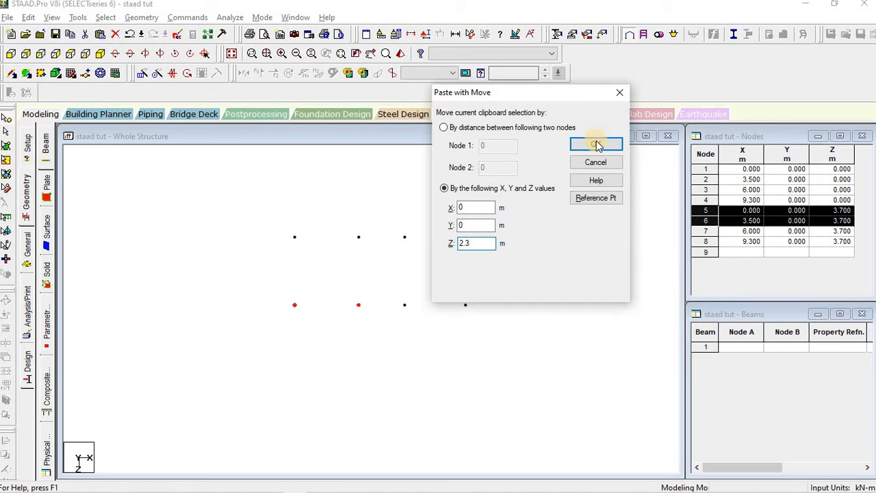
click(597, 146)
click(373, 317)
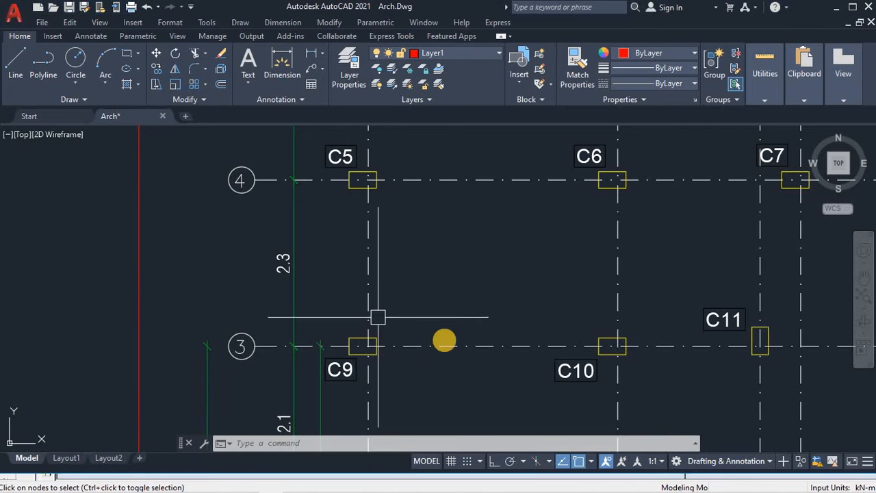
Step: Select node 10 and paste a copy with a 2 m X offset
scroll(446, 340, down, 2)
middle_drag(667, 368, 367, 263)
scroll(361, 254, down, 3)
scroll(354, 309, up, 3)
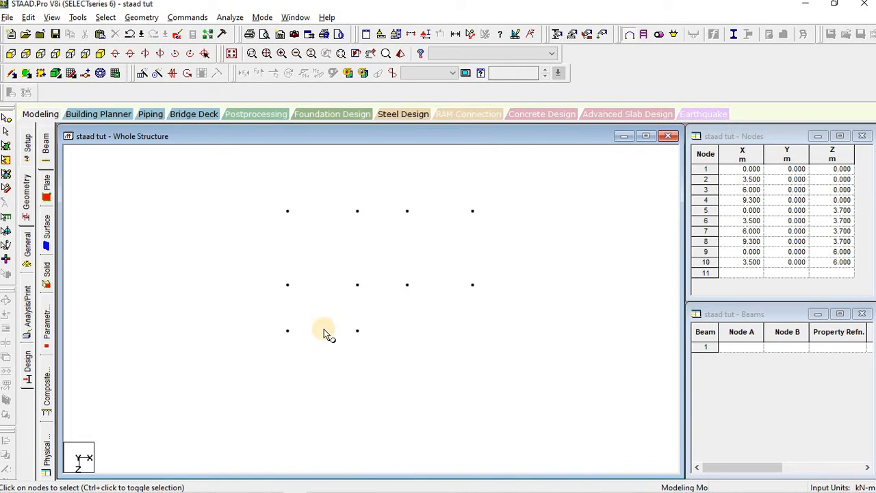
click(358, 331)
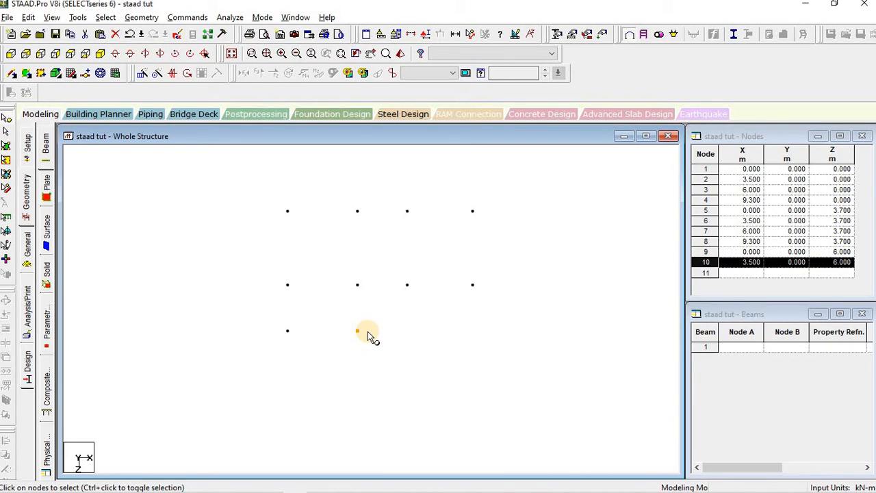
key(ctrl+v)
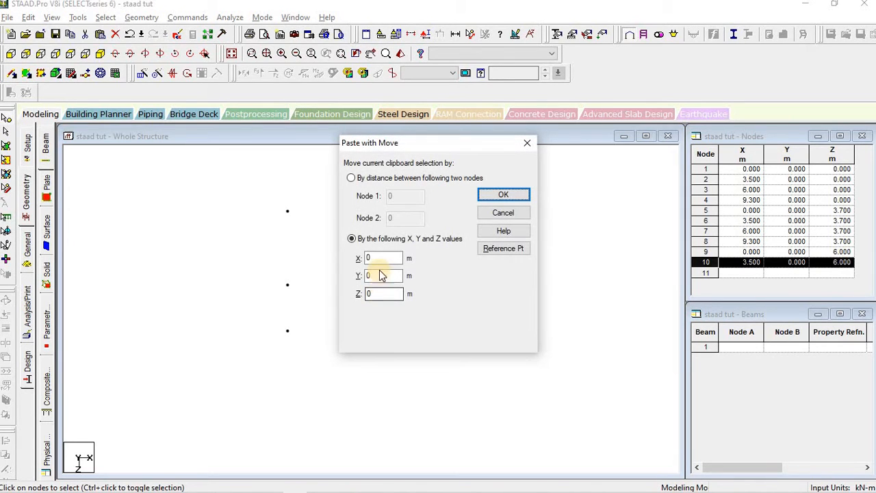
text(2)
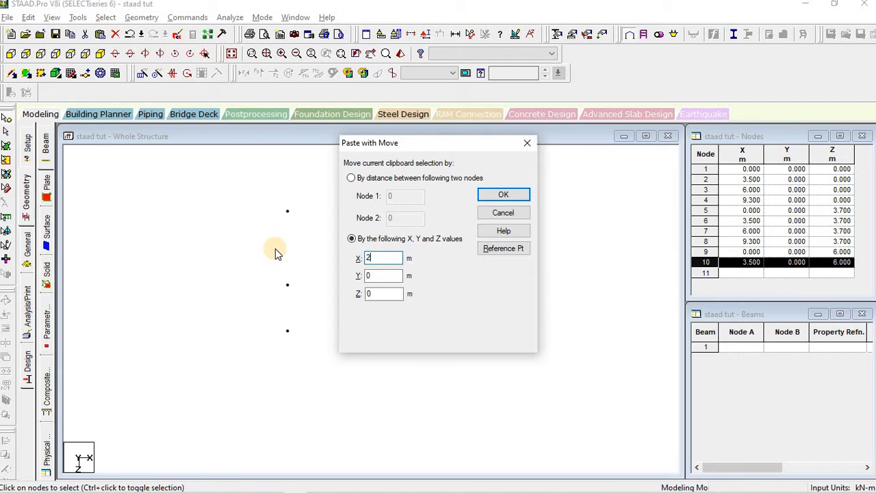
Step: Check the offset on the AutoCAD plan and confirm, creating node 11 at X 5.5, Z 6.0
key(alt+Tab)
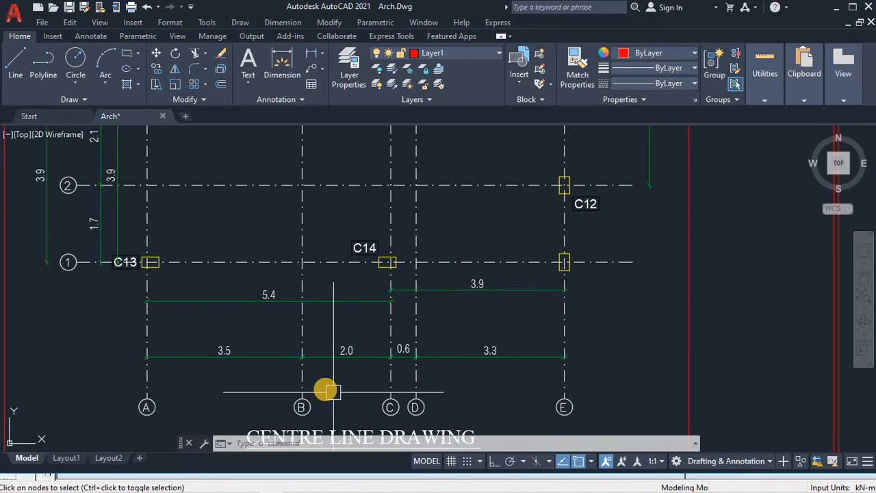
scroll(294, 341, up, 2)
scroll(414, 347, down, 8)
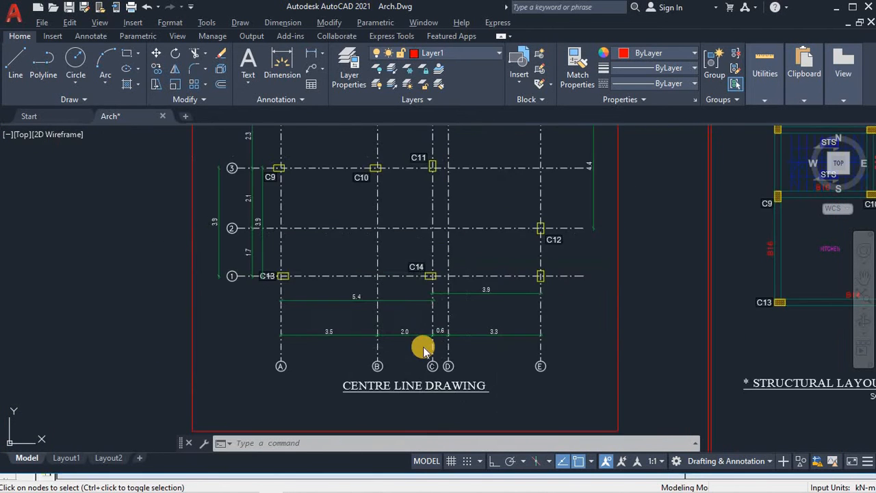
key(alt+Tab)
click(495, 197)
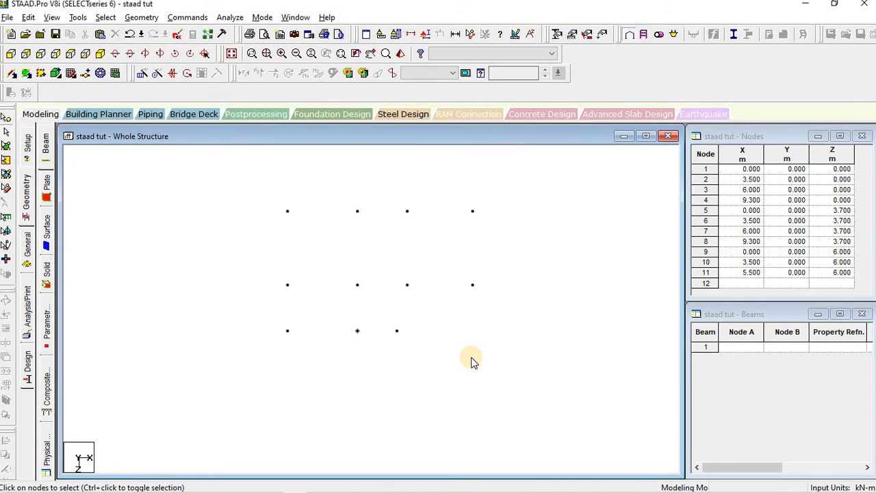
key(alt+Tab)
scroll(527, 310, up, 3)
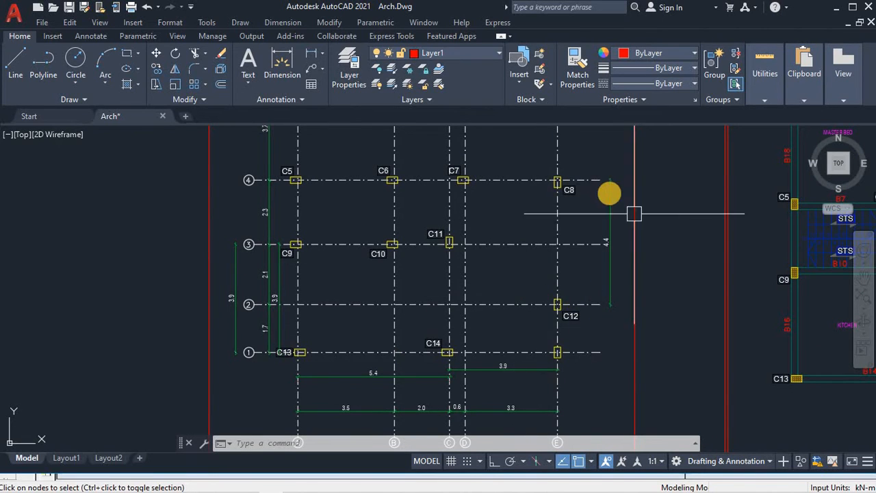
Step: Copy node 8 4.4 m along Z to add a node at (9.3, 0, 8.1)
scroll(609, 193, up, 4)
scroll(606, 188, down, 2)
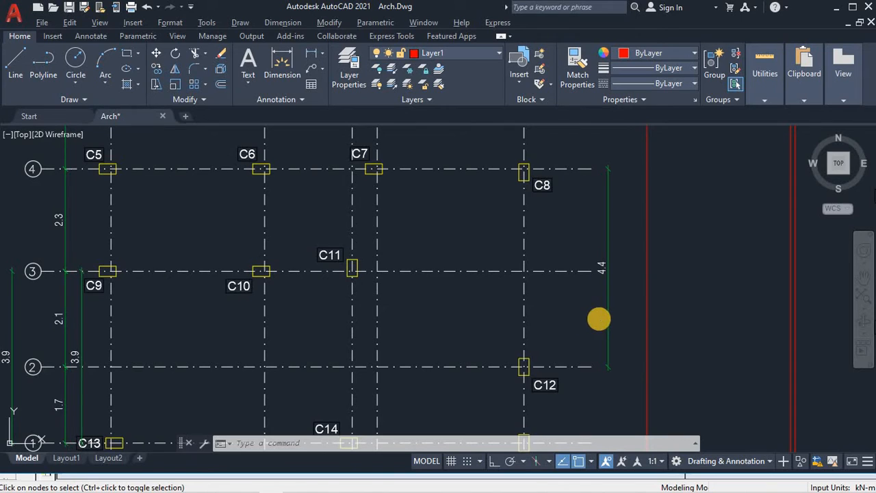
key(alt+Tab)
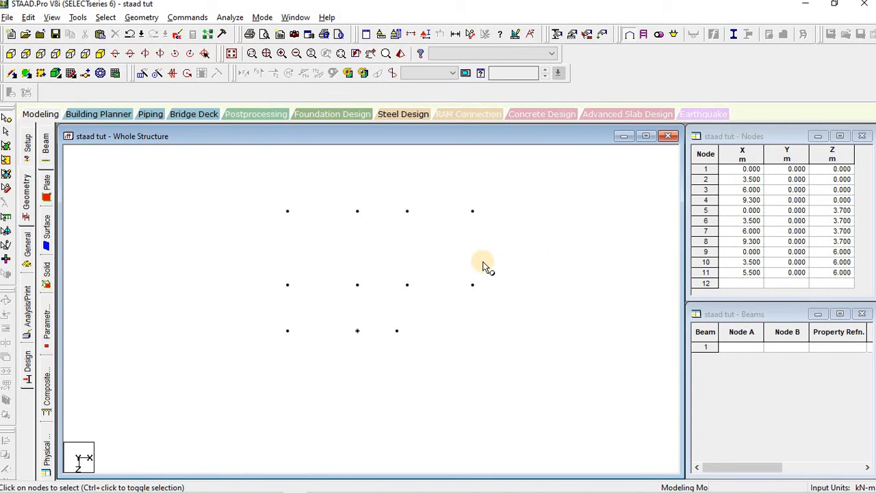
drag(456, 258, 507, 302)
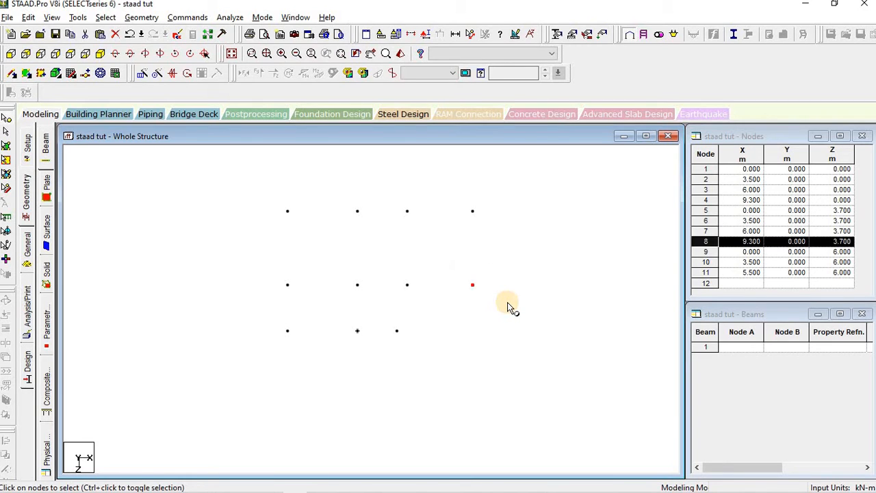
key(ctrl+v)
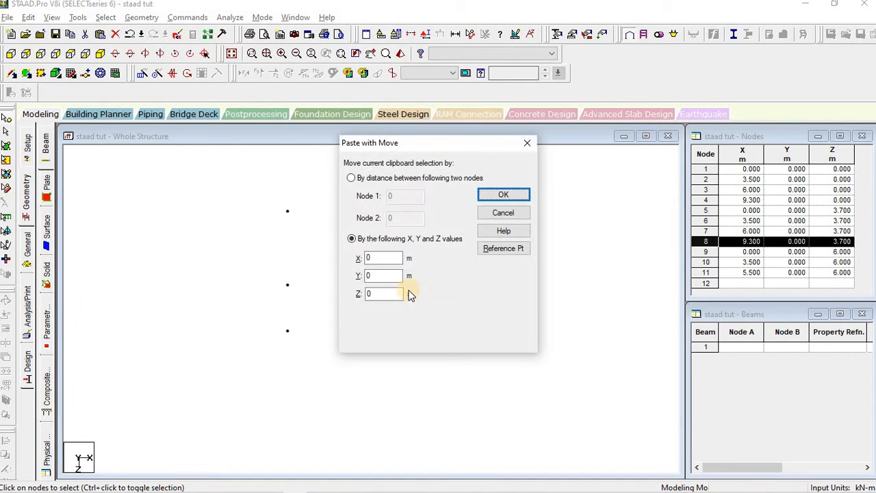
double_click(363, 293)
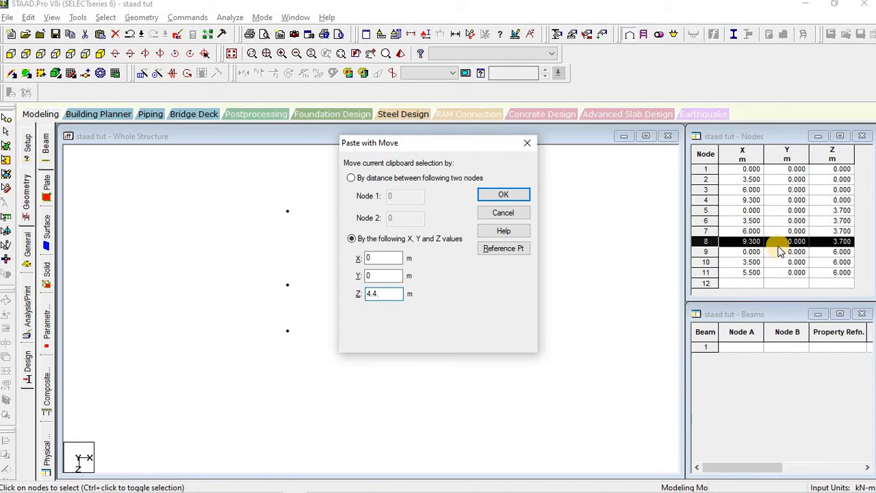
click(503, 195)
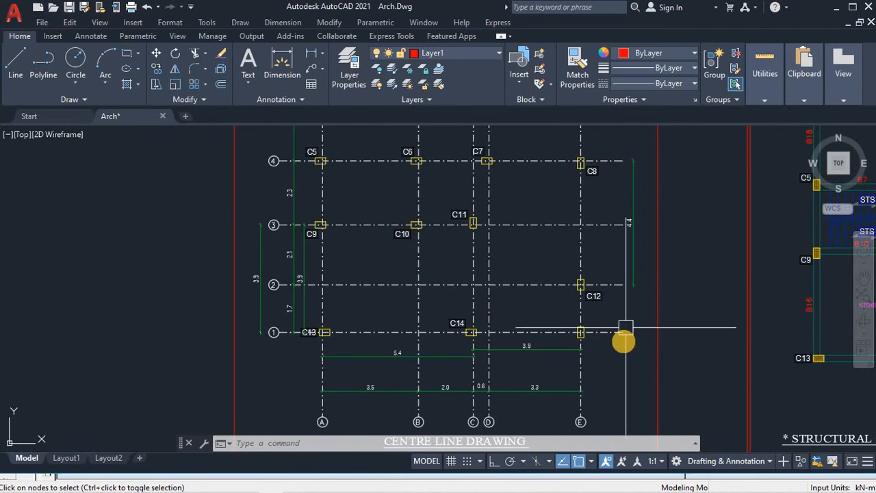
Step: Copy node 9 3.9 m along Z to add node 13 at (0, 0, 9.9)
scroll(322, 332, up, 2)
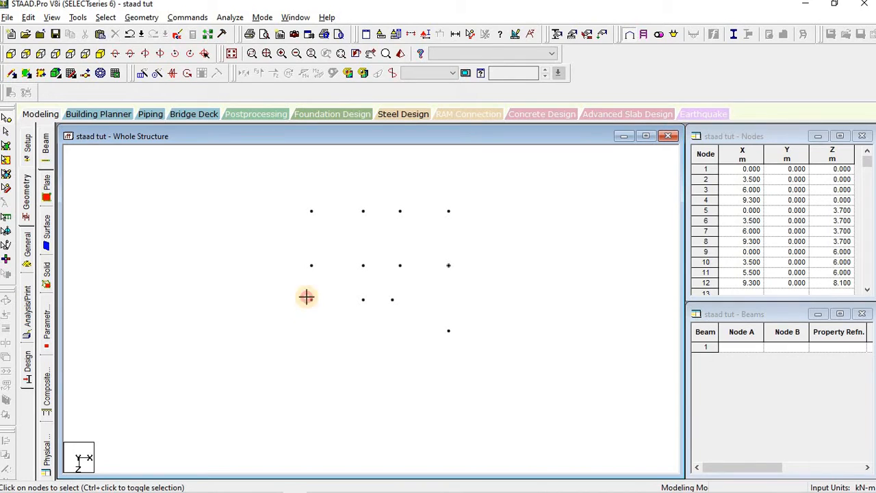
drag(306, 296, 328, 321)
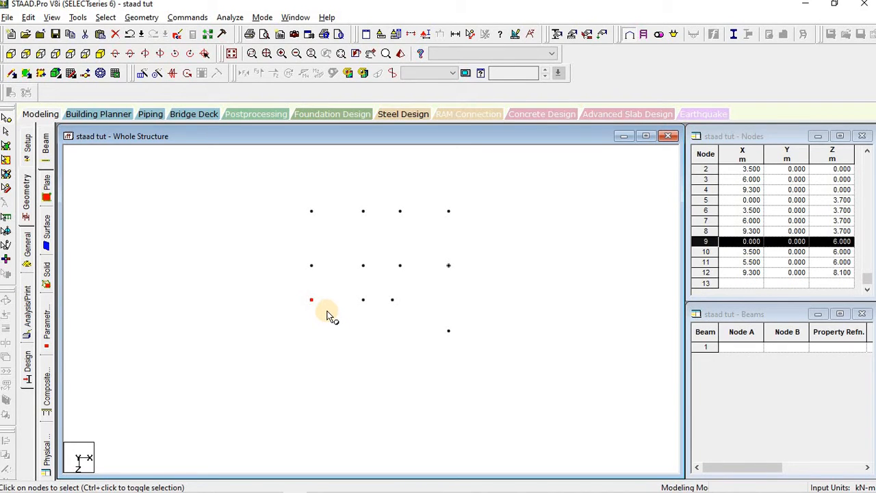
key(ctrl+v)
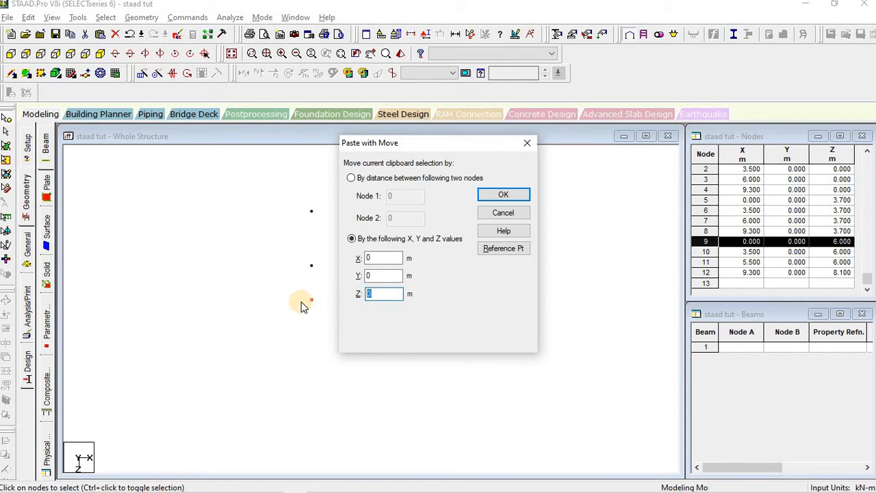
click(498, 198)
click(370, 348)
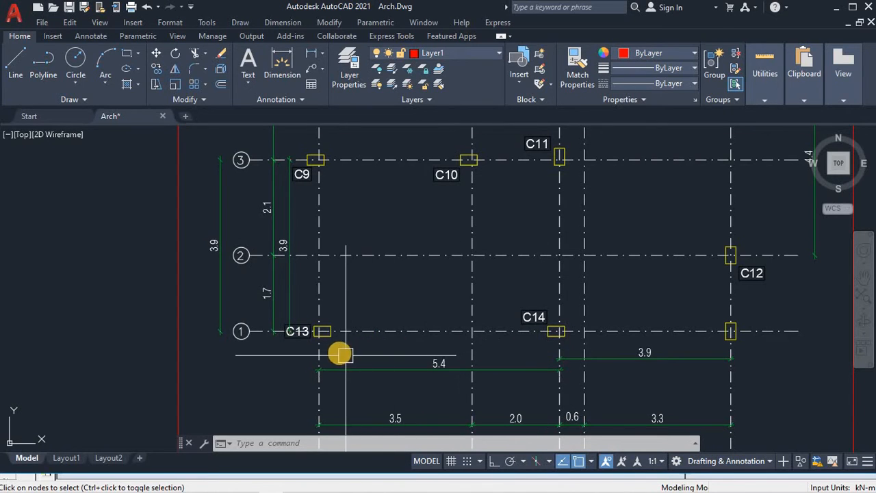
Step: Copy node 13 5.4 m along X to add node 14 at (5.4, 0, 9.9)
middle_drag(521, 307, 482, 252)
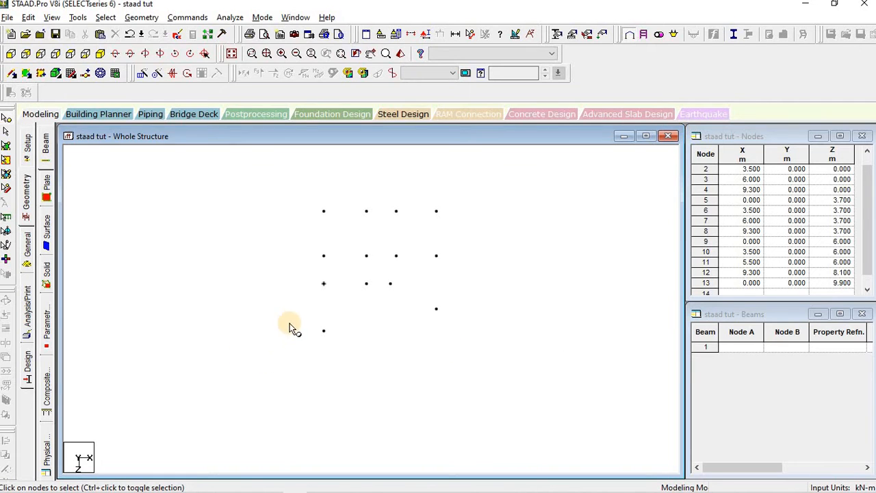
drag(293, 316, 370, 347)
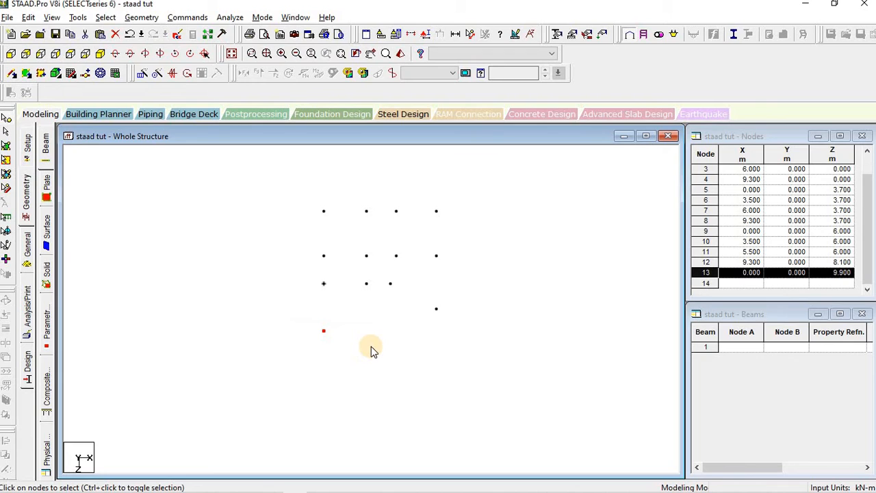
key(ctrl+v)
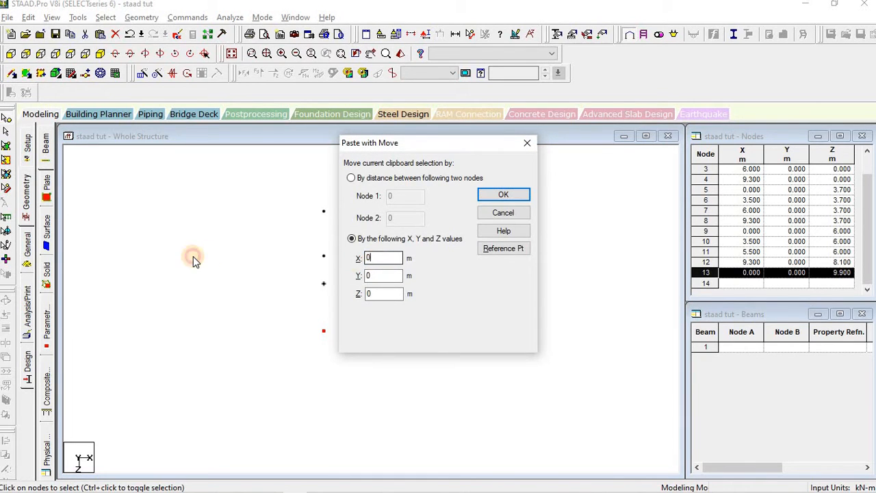
text(5.4)
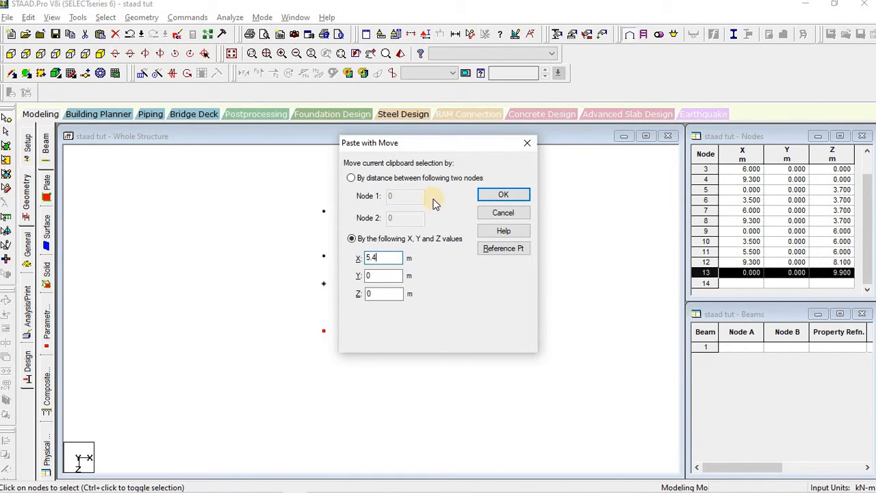
click(486, 195)
click(373, 321)
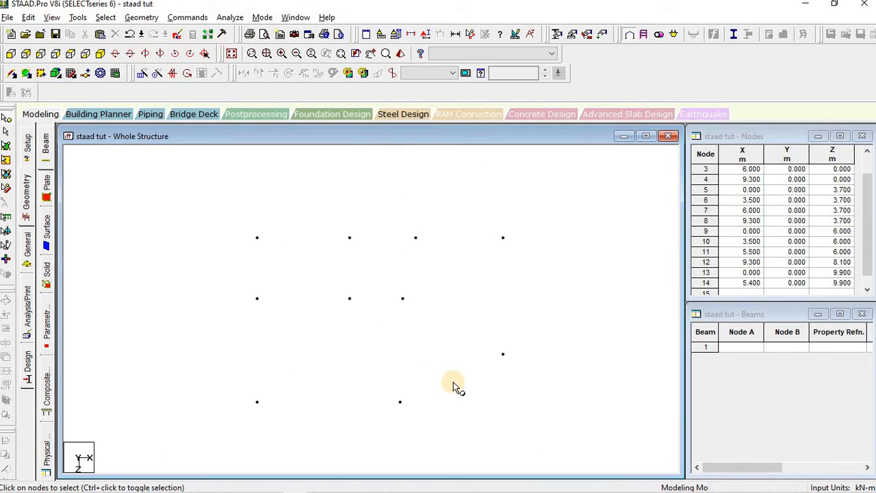
key(alt+Tab)
scroll(560, 384, down, 2)
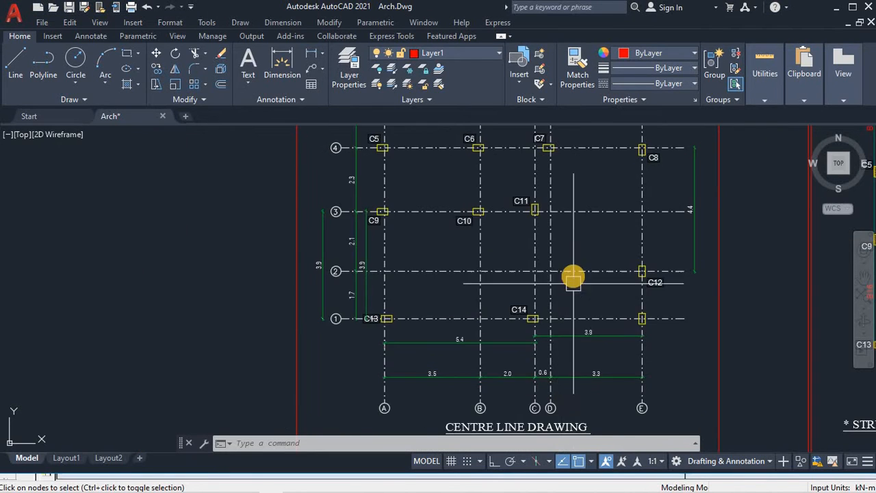
Step: Delete node 14 at (5.4, 0, 9.9)
scroll(571, 276, up, 4)
scroll(568, 279, down, 2)
middle_drag(567, 279, 554, 304)
key(alt+Tab)
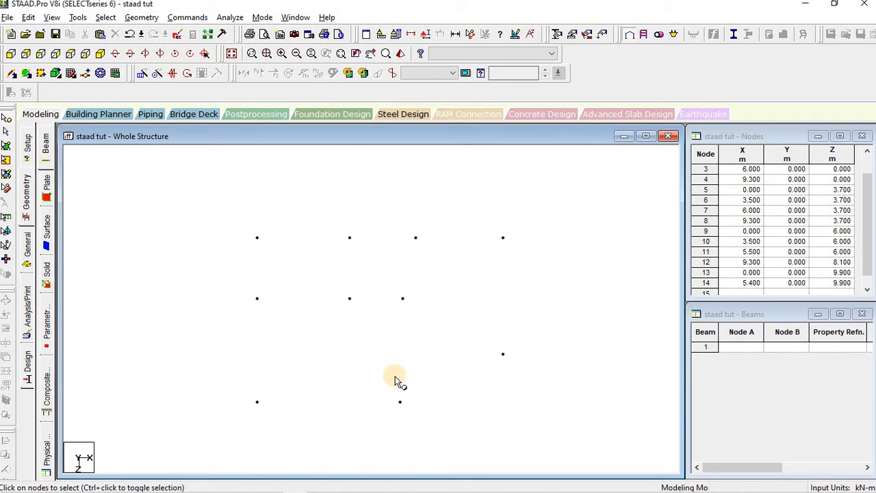
drag(451, 417, 451, 416)
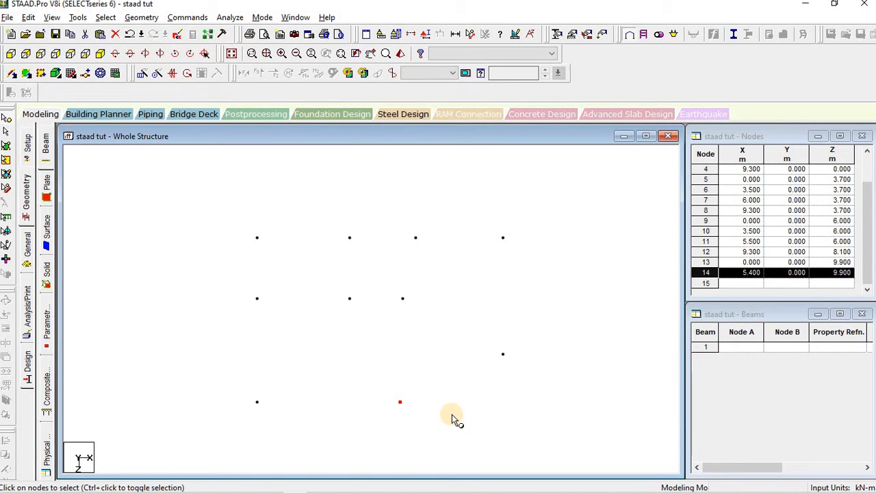
key(Delete)
key(Return)
Step: Copy node 11 3.9 m along Z to recreate node 14 at (5.5, 0, 9.9)
click(409, 301)
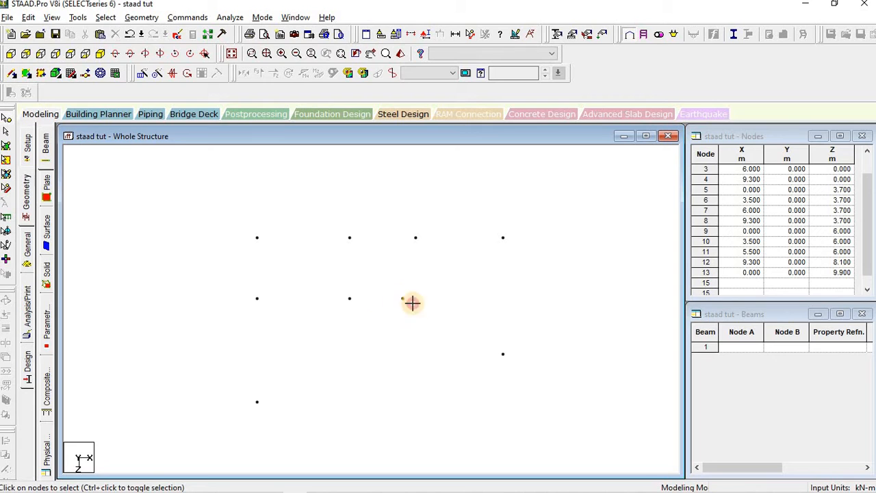
key(ctrl+v)
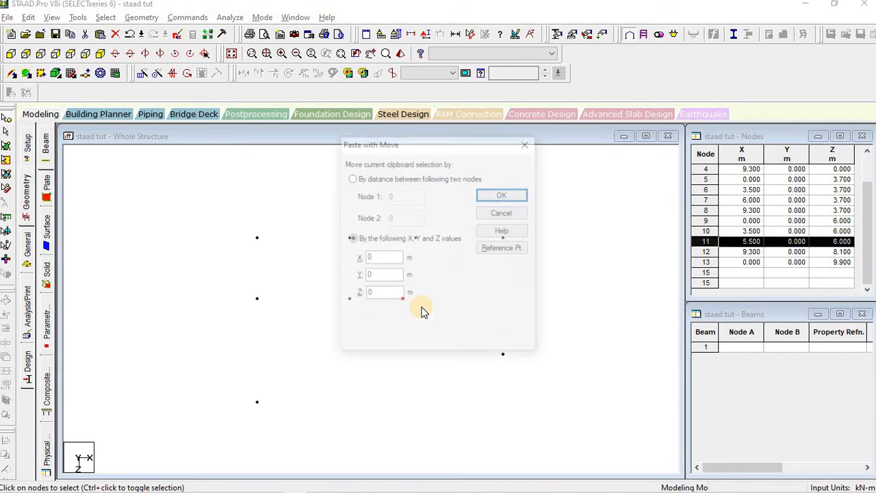
key(alt+Tab)
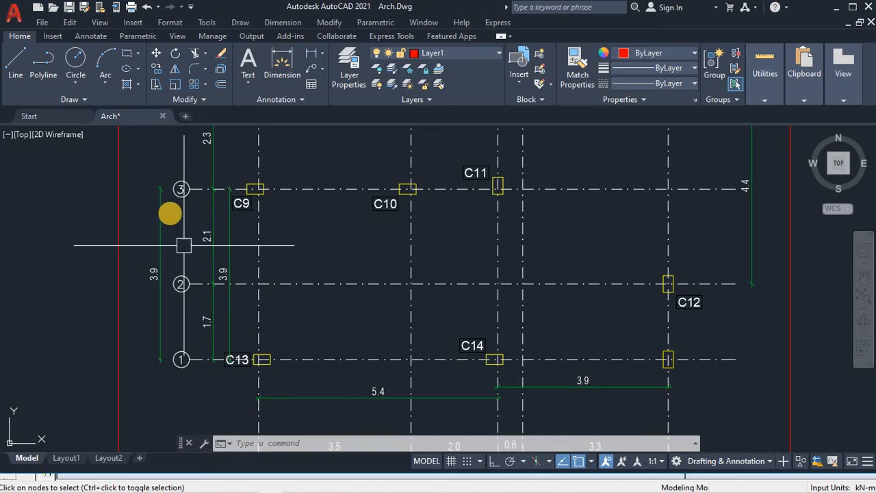
key(alt+Tab)
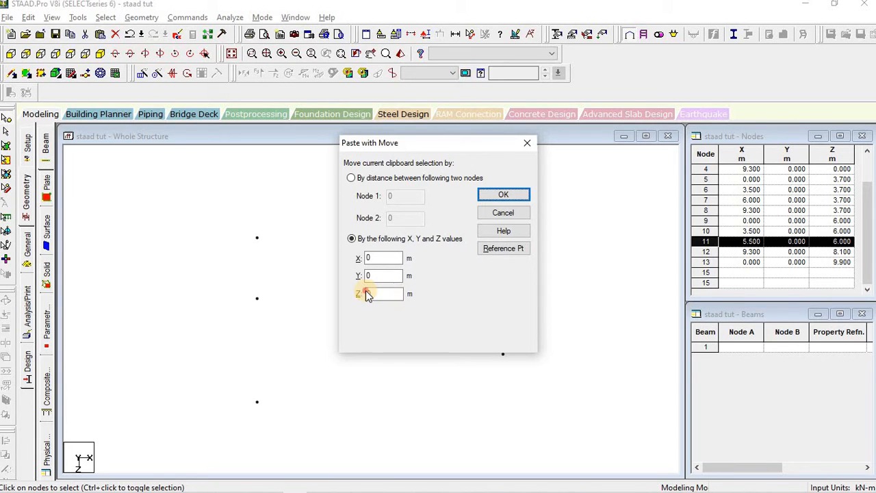
double_click(383, 295)
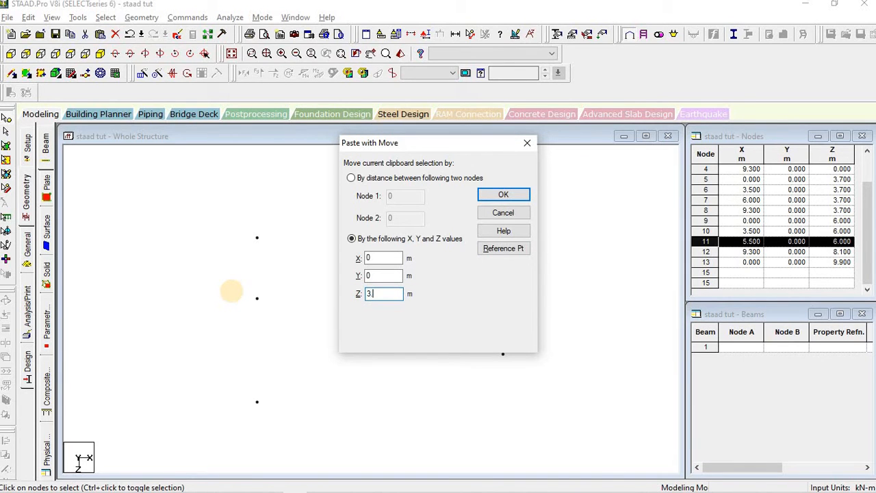
click(502, 197)
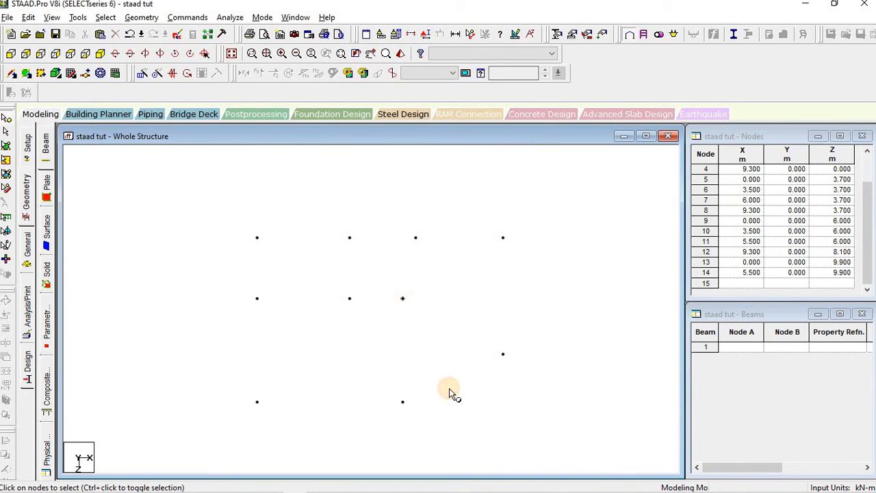
key(alt+Tab)
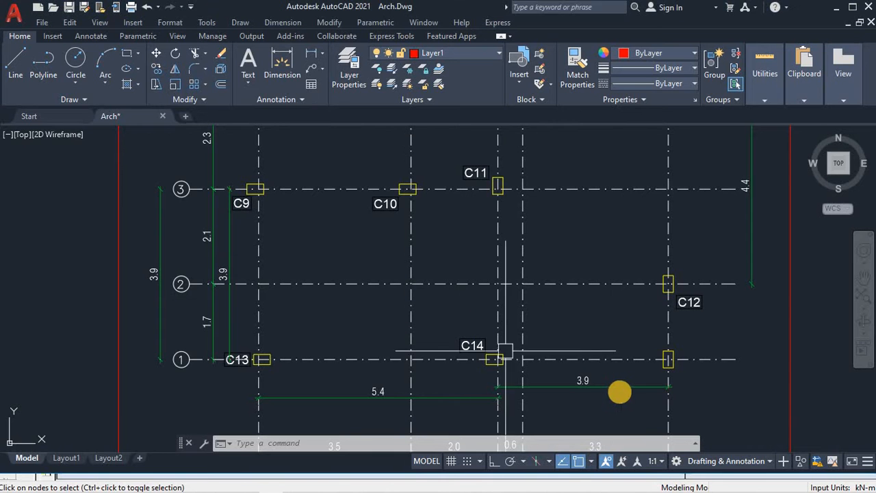
Step: Add a 1.711 vertical linear dimension from column C12 down to grid line 1
click(532, 377)
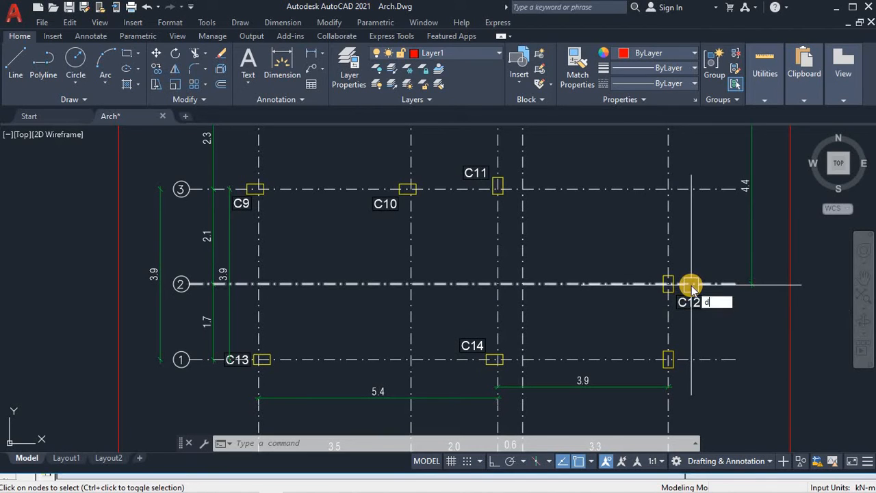
text(li)
key(Return)
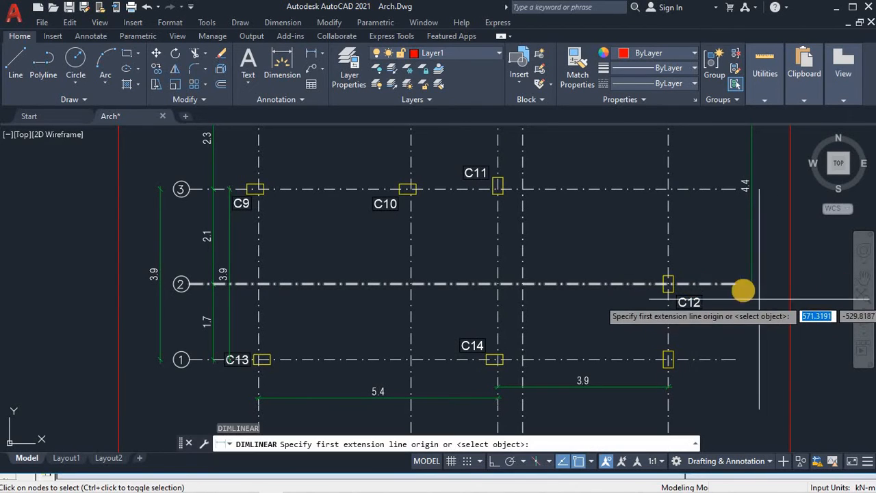
scroll(683, 286, up, 4)
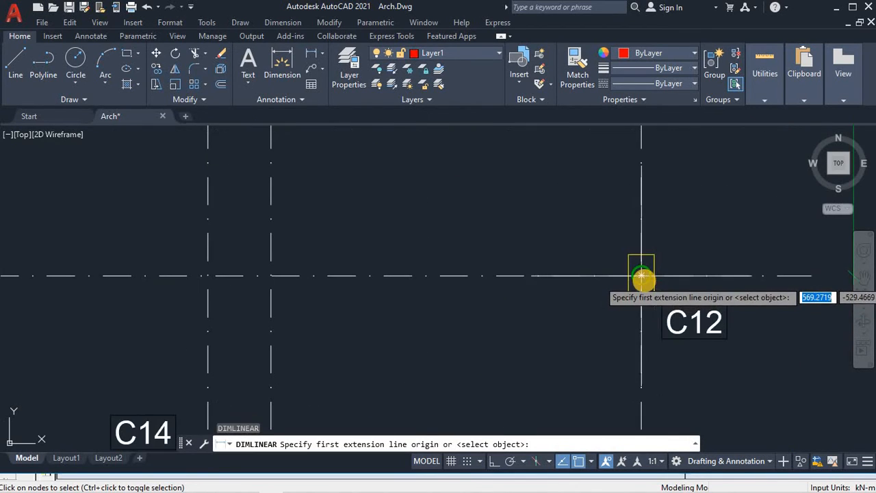
click(642, 274)
middle_drag(650, 322, 649, 179)
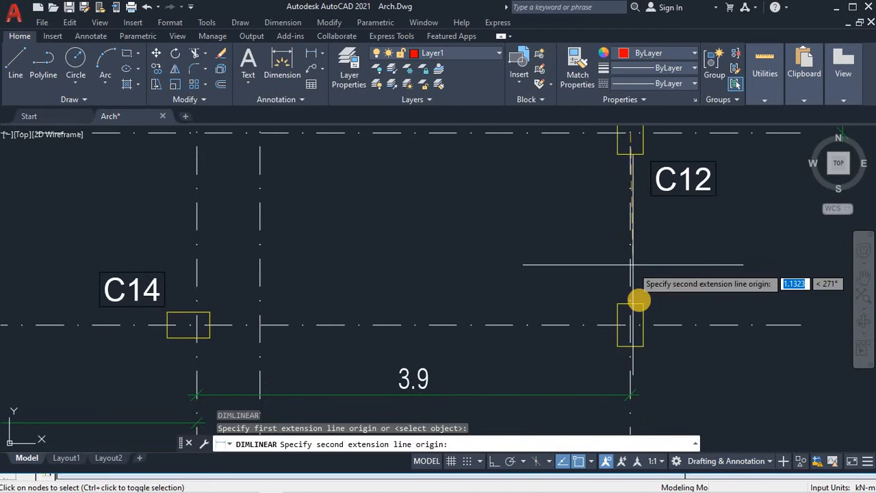
click(630, 326)
middle_drag(769, 253, 646, 308)
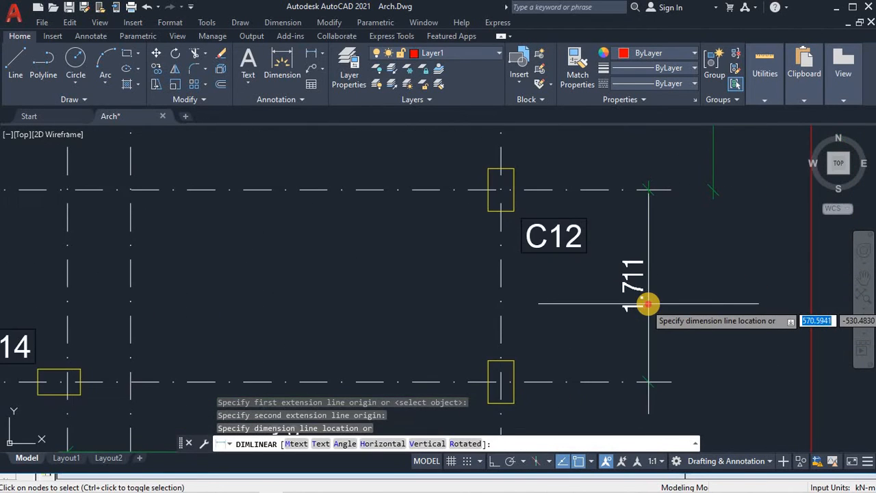
click(645, 307)
scroll(647, 309, down, 4)
key(Escape)
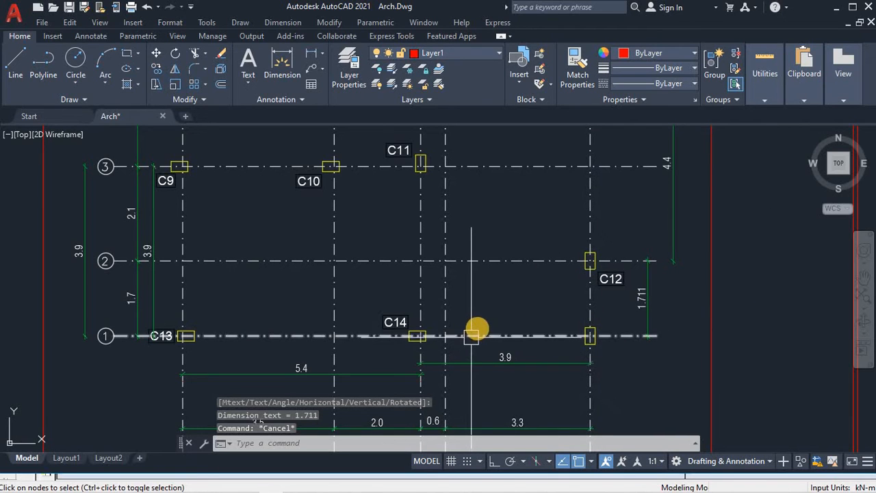
Step: Select node 12 in the STAAD.Pro model for reference
key(alt+Tab)
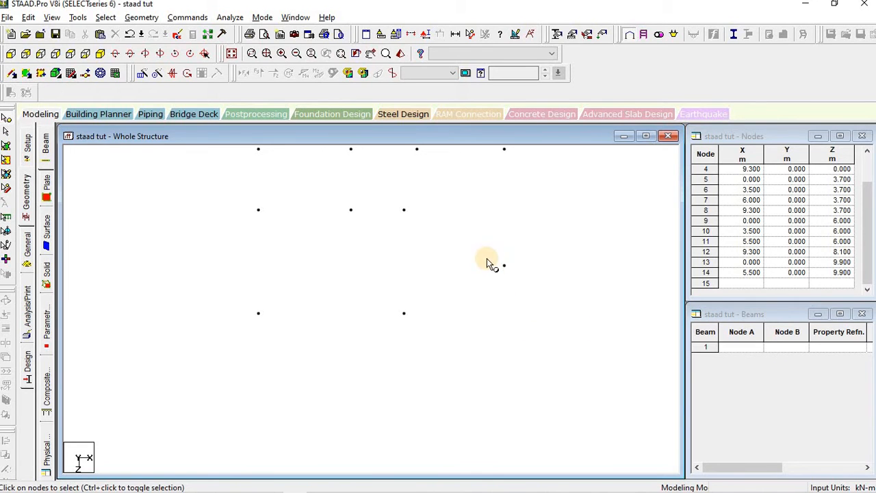
click(503, 264)
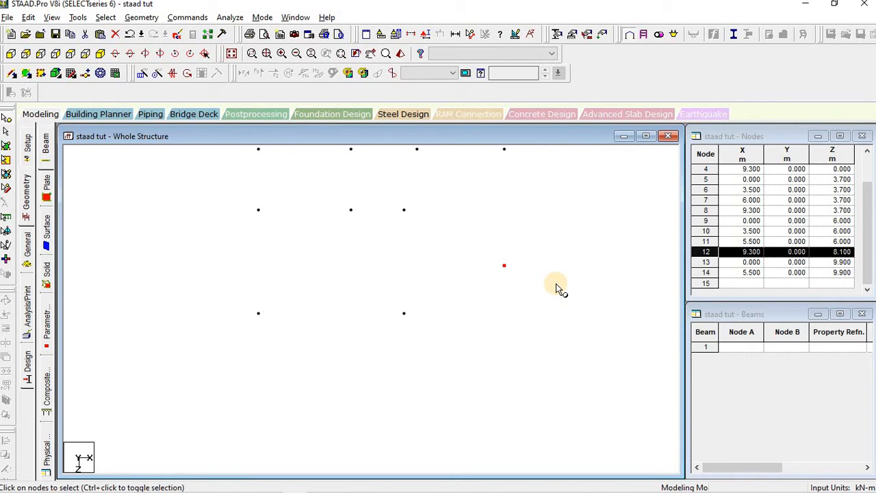
key(alt+Tab)
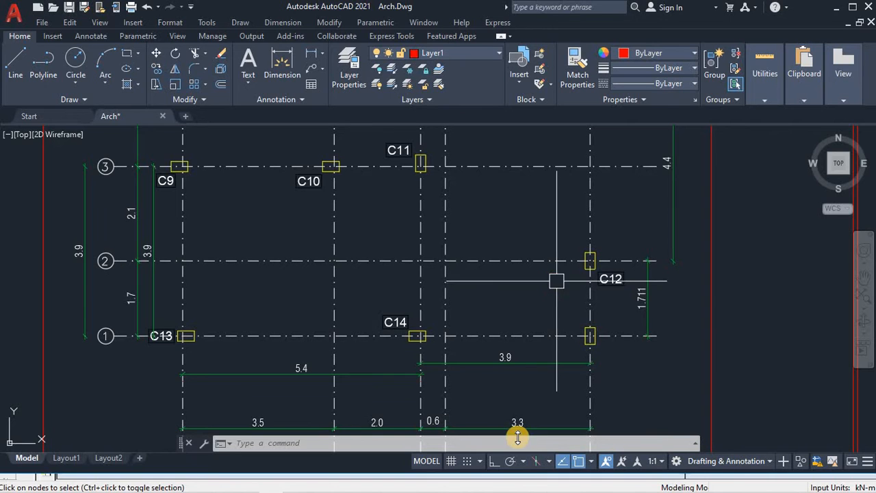
Step: Add a 3.859 linear dimension between columns C14 and C12
key(Escape)
key(Escape)
key(Escape)
text(d)
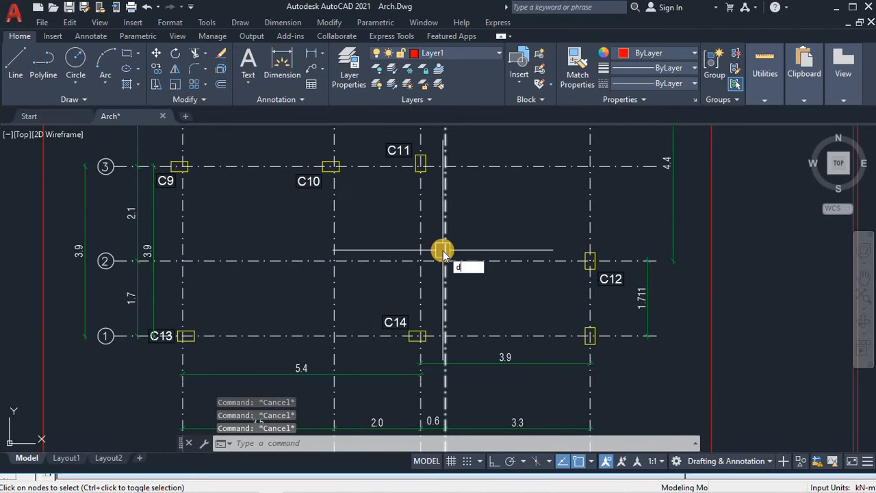
text(li)
key(Return)
scroll(401, 358, up, 6)
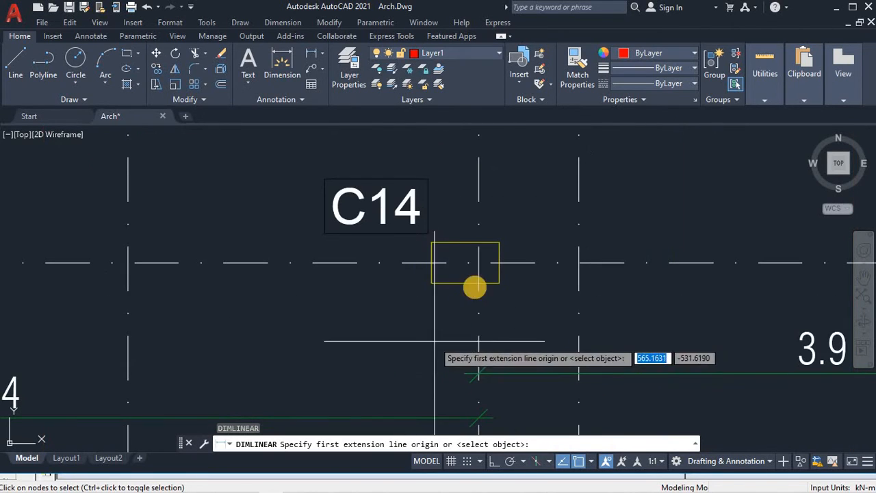
click(482, 265)
middle_drag(683, 312, 438, 356)
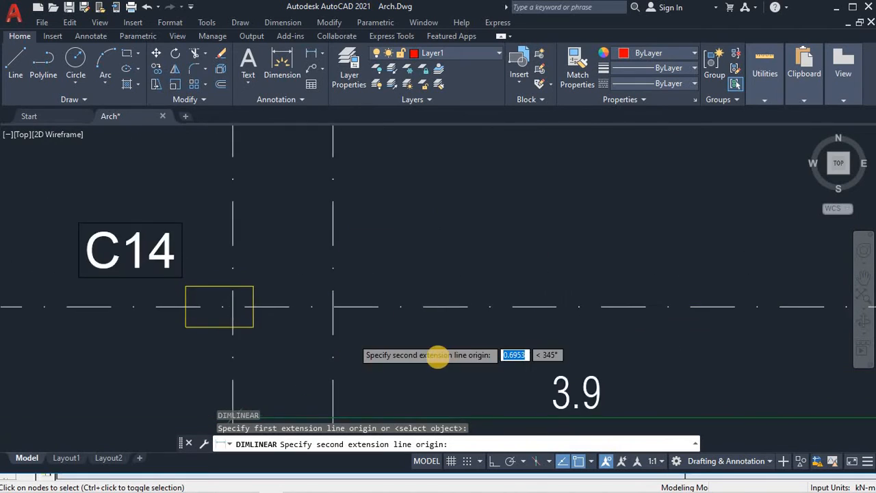
scroll(438, 355, down, 5)
scroll(525, 337, up, 5)
click(552, 350)
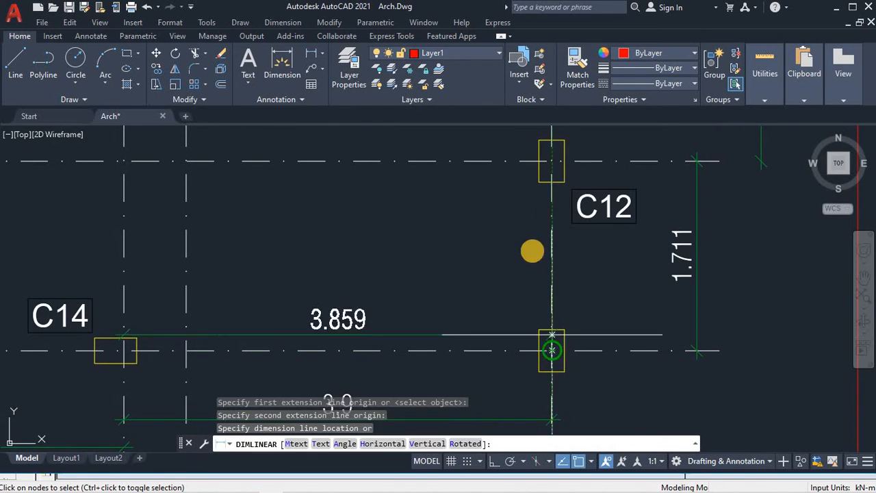
click(508, 265)
scroll(507, 265, down, 3)
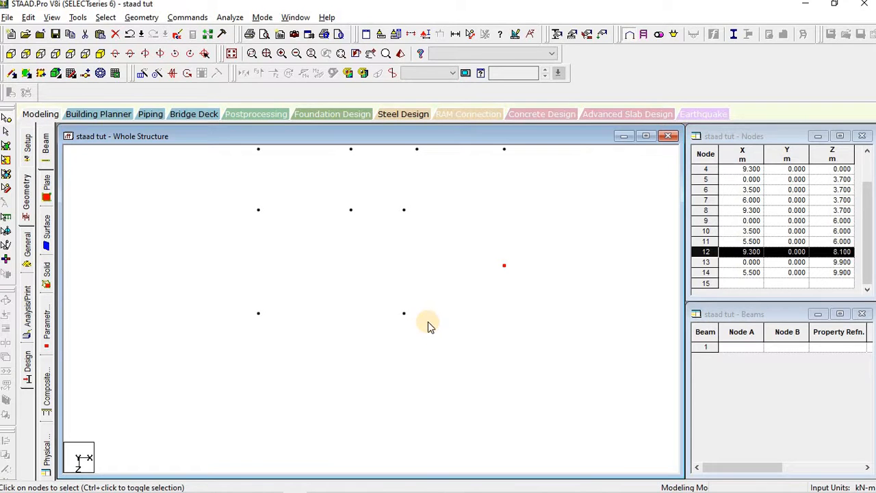
Step: Copy node 14 with an X offset to create node 15 at X 9.36, Z 9.9 m
key(alt+Tab)
key(alt+Tab)
click(411, 324)
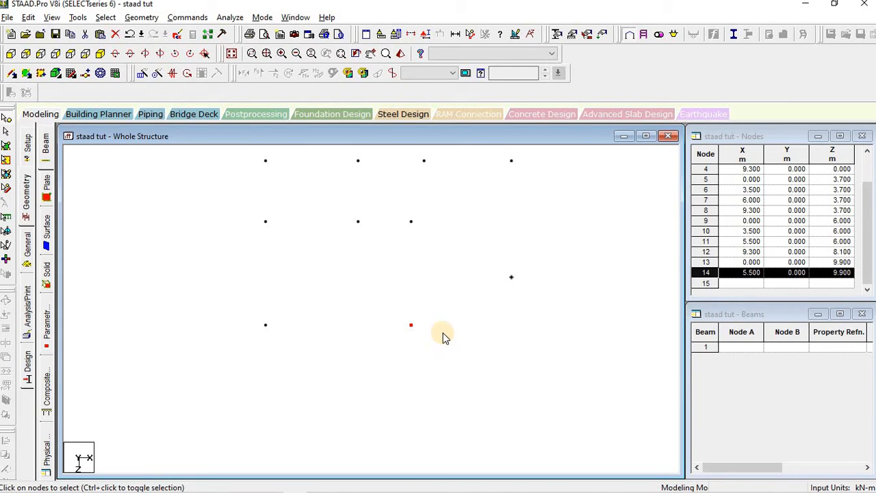
key(ctrl+v)
double_click(383, 258)
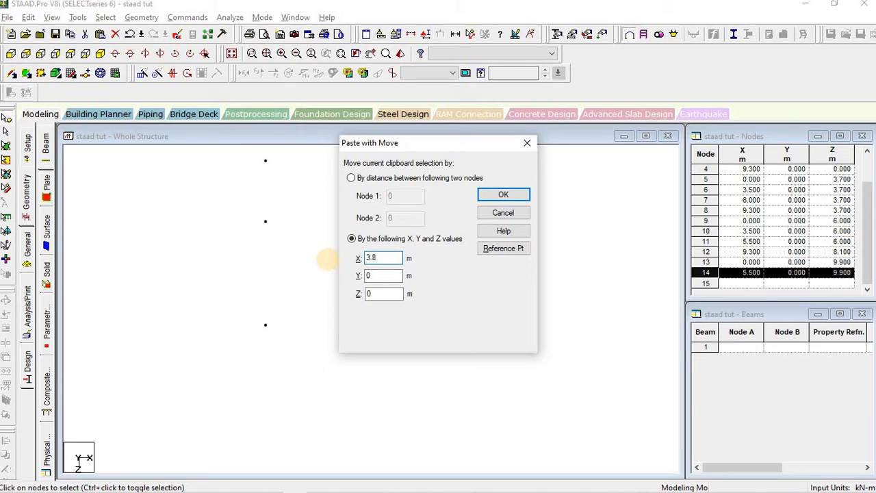
click(501, 194)
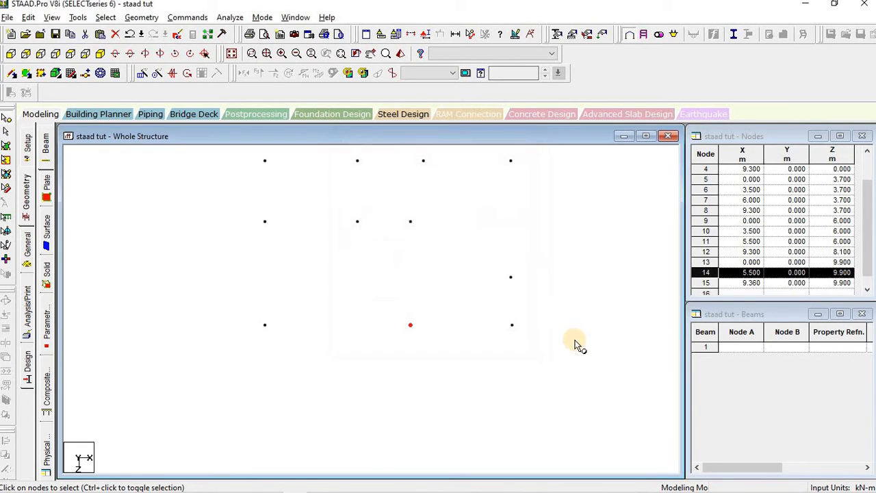
click(518, 393)
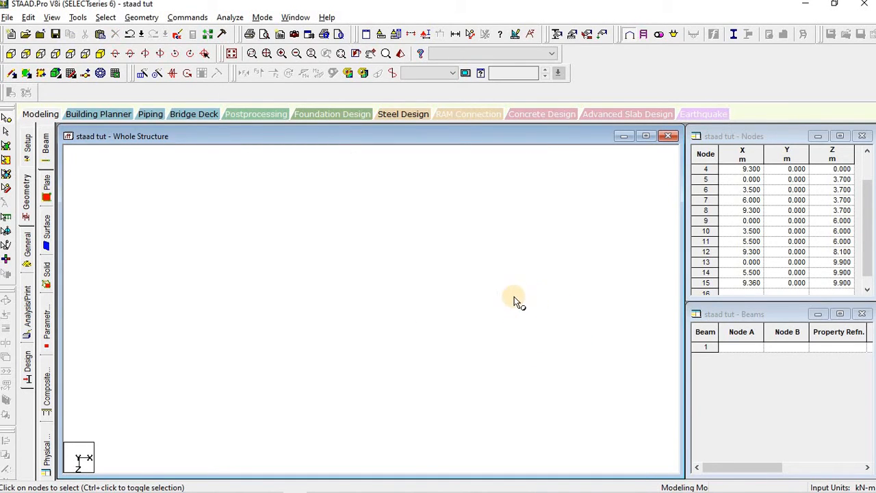
middle_drag(515, 296, 565, 314)
middle_drag(471, 226, 442, 325)
scroll(450, 323, down, 1)
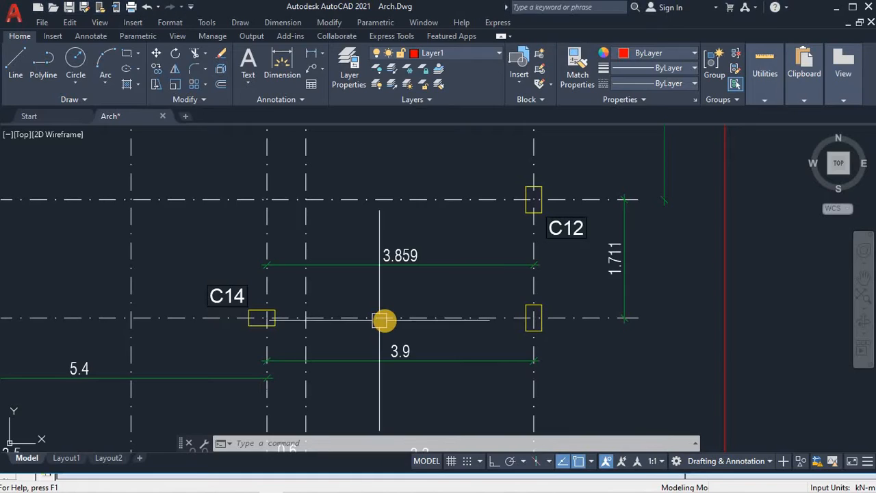
scroll(384, 317, down, 5)
scroll(387, 313, up, 3)
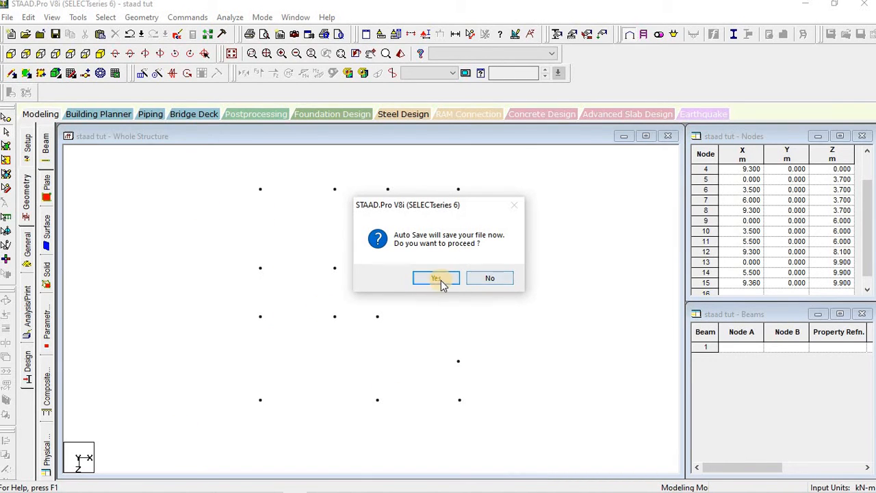
Step: Accept Auto Save, save the structure, and pick the Nodes Cursor and Add Beam tool
click(442, 284)
click(350, 273)
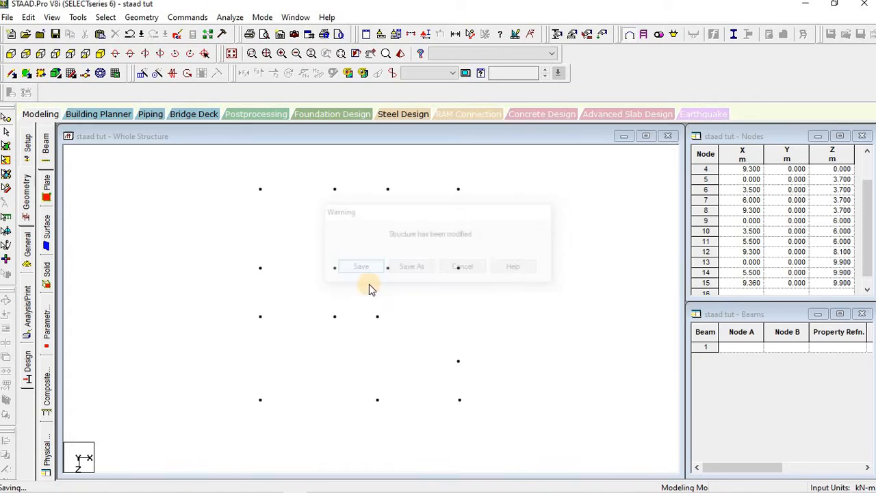
click(5, 121)
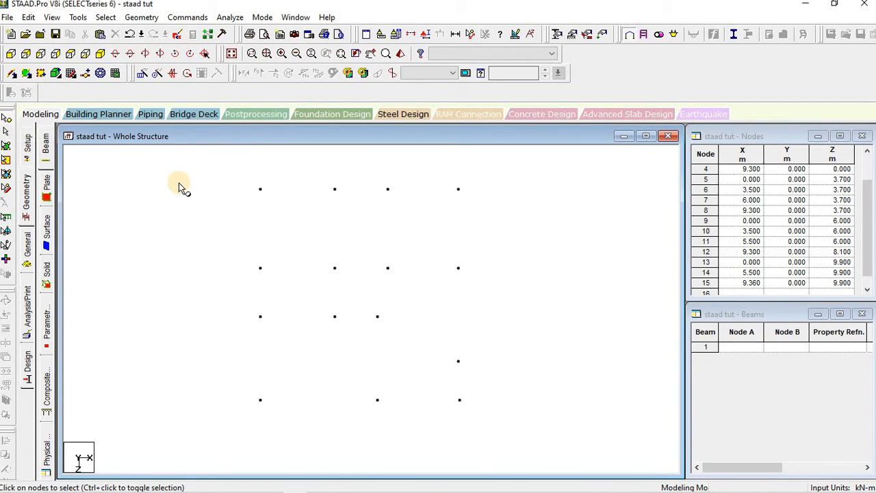
click(13, 75)
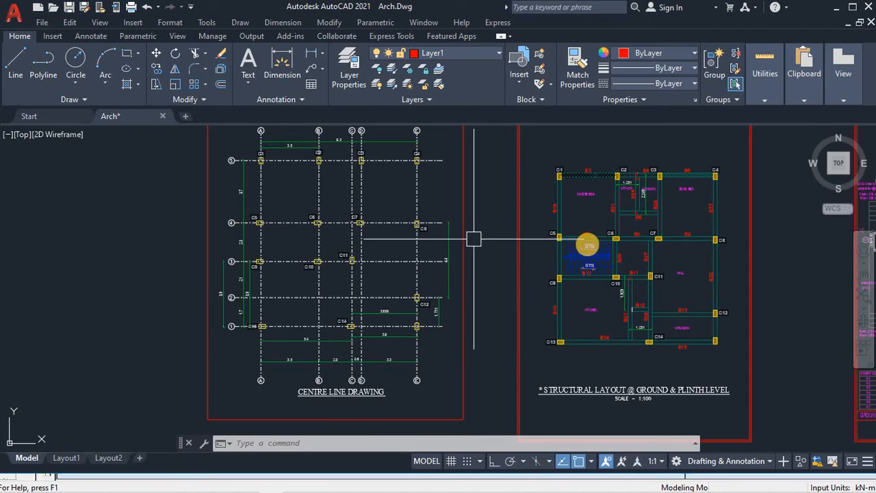
Step: Zoom to the ground and plinth structural layout and select beam B9 between C7 and C8
scroll(582, 248, up, 4)
middle_drag(393, 262, 221, 288)
scroll(445, 323, down, 3)
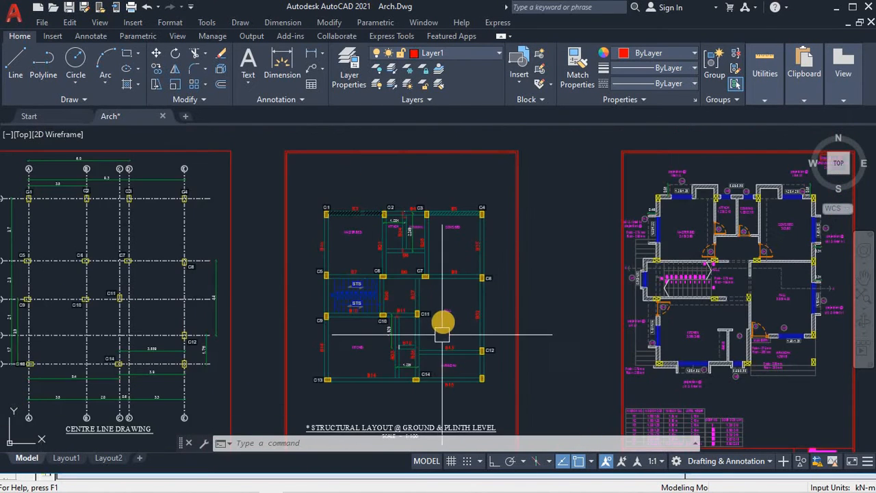
scroll(446, 319, up, 3)
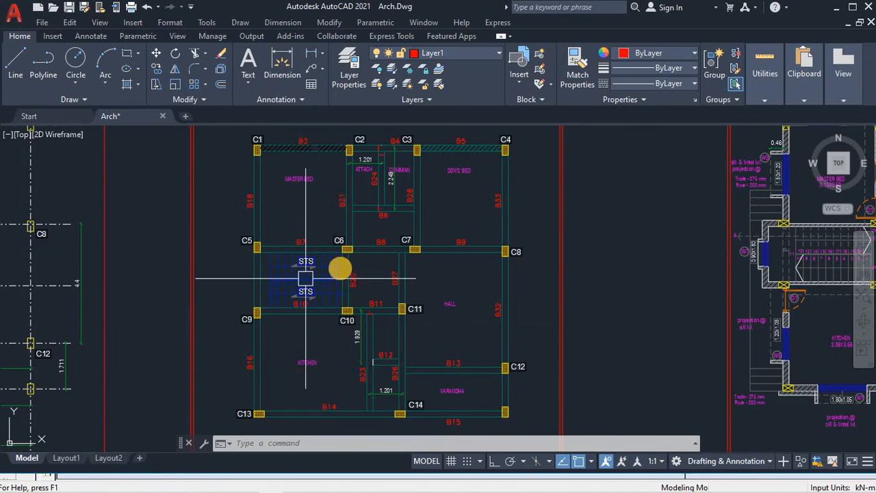
click(474, 250)
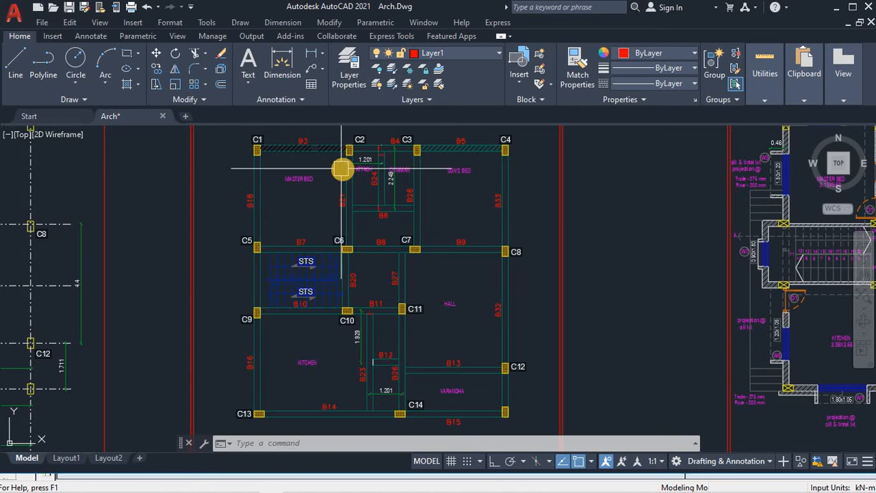
key(alt+Tab)
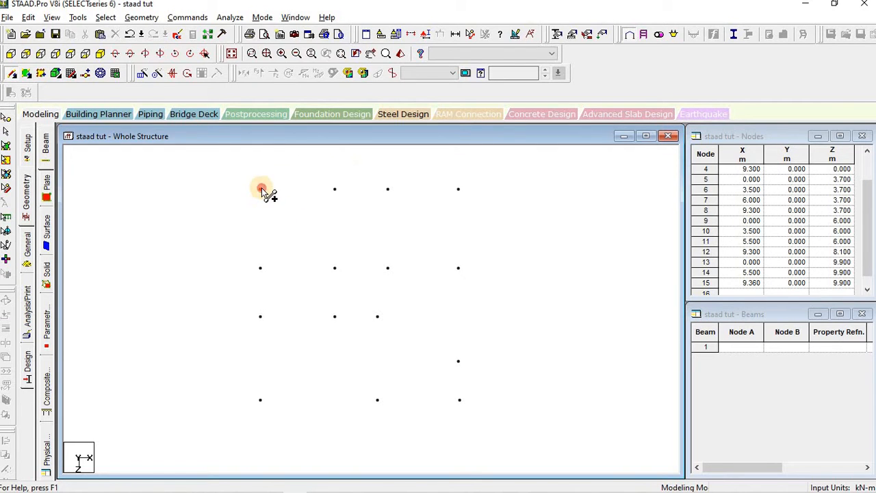
Step: Draw beams from node 1 to 2, node 2 to 3, and node 1 down to 5
drag(261, 190, 335, 189)
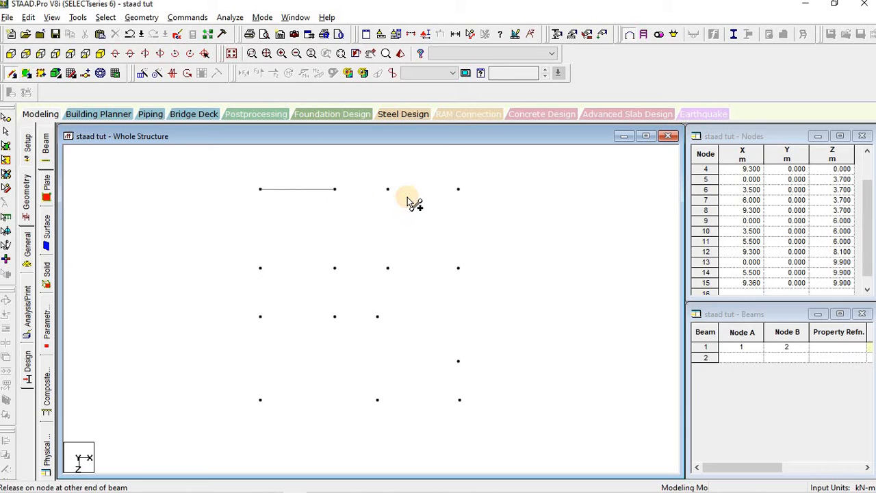
drag(388, 191, 460, 192)
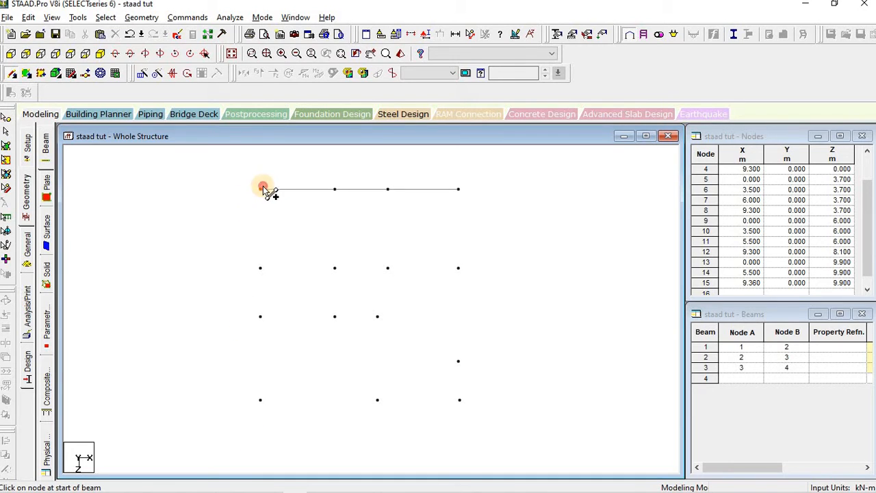
drag(261, 188, 261, 317)
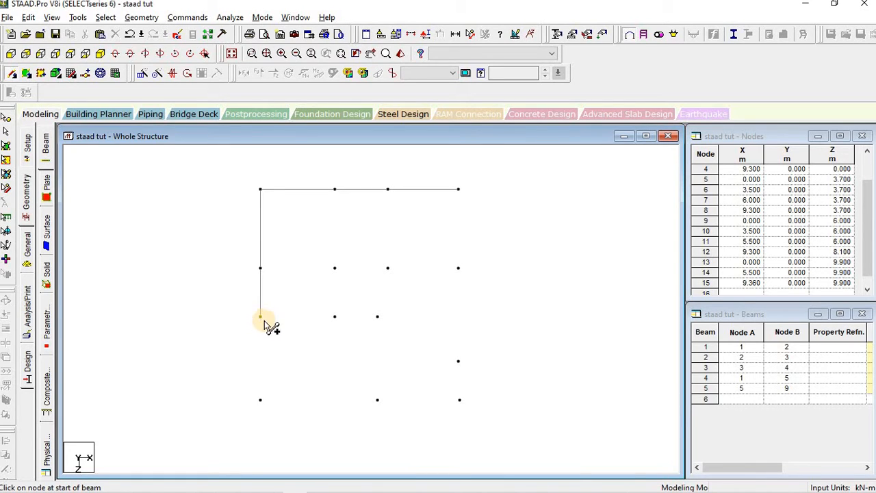
Step: Undo the stray beam, then add vertical beams from node 2 to 6 and node 3 to 7
key(ctrl+z)
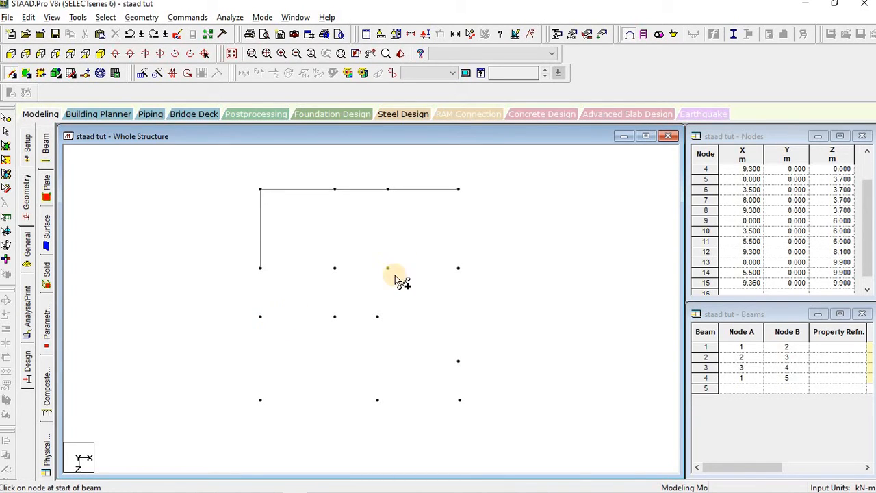
key(alt+Tab)
key(alt+Tab)
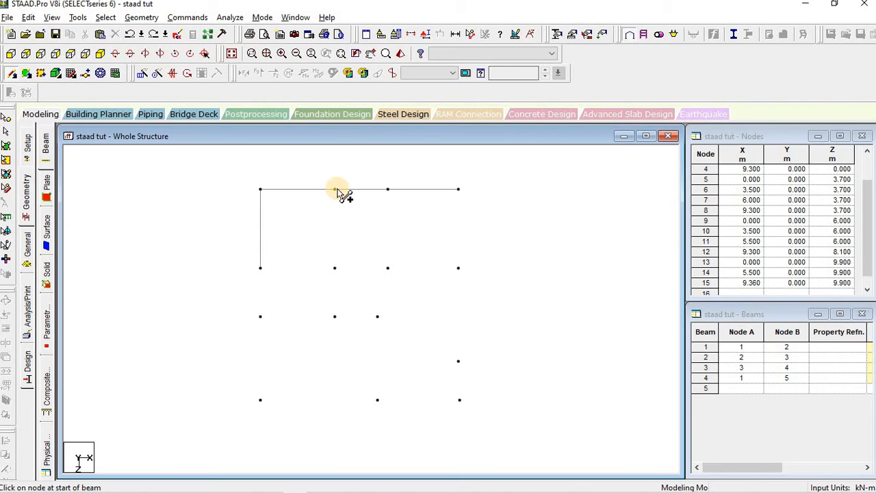
drag(336, 190, 334, 268)
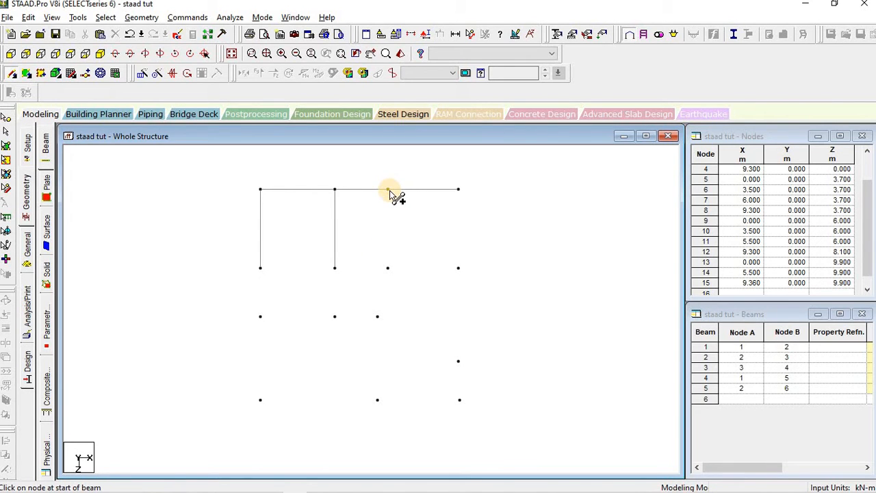
key(alt+Tab)
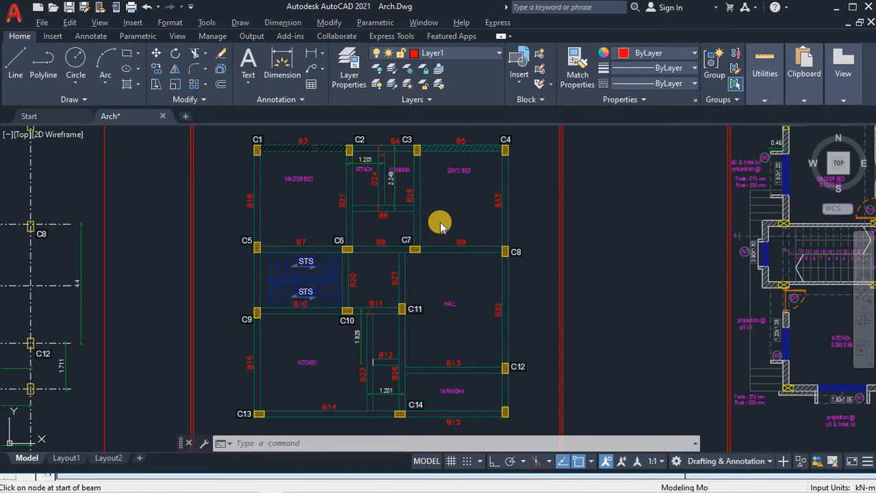
key(alt+Tab)
drag(389, 189, 387, 268)
Step: Add vertical beam 4–8, the second-row horizontal beam, and verticals 5–9 and 6–10
drag(462, 192, 459, 268)
drag(261, 268, 459, 268)
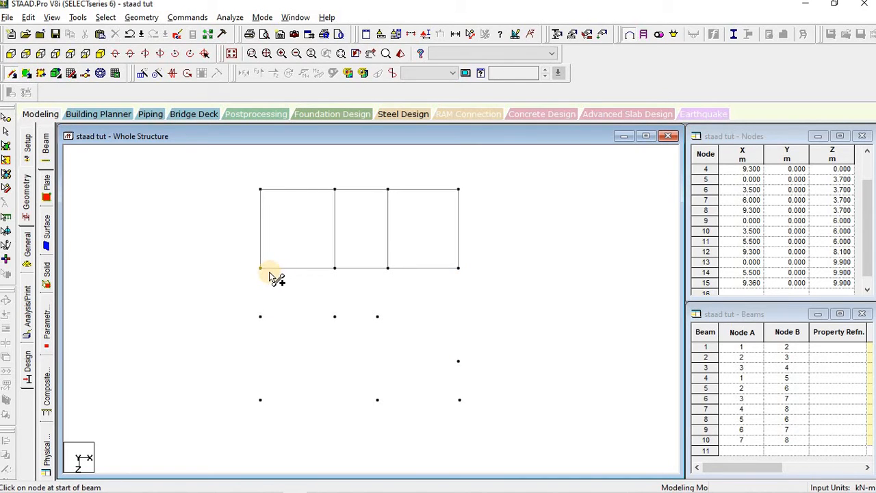
drag(261, 268, 260, 317)
drag(336, 269, 335, 317)
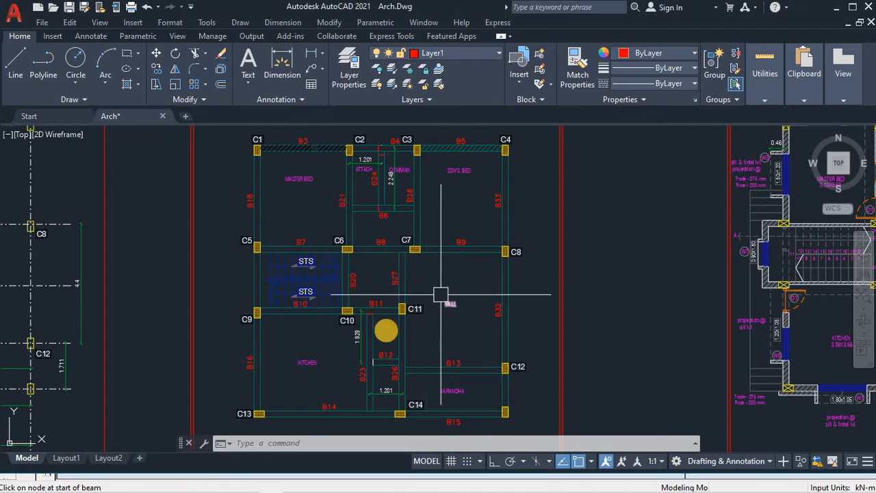
key(alt+Tab)
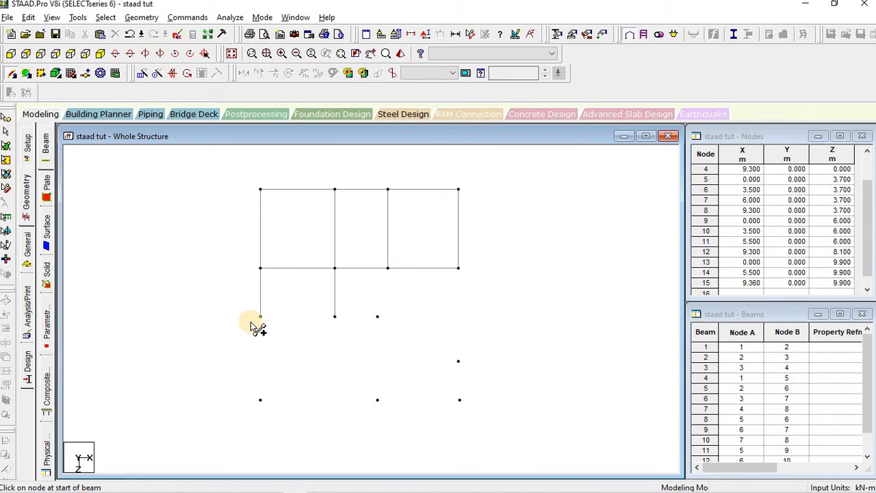
Step: Add beams 9–10 and 10–11 plus verticals 9–13, 11–14 and 8–12
drag(271, 320, 378, 318)
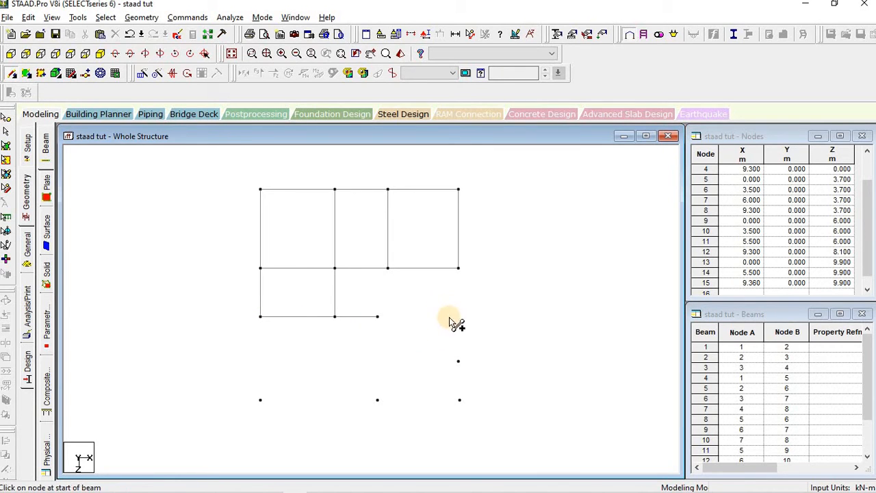
scroll(389, 332, up, 1)
middle_drag(392, 326, 434, 292)
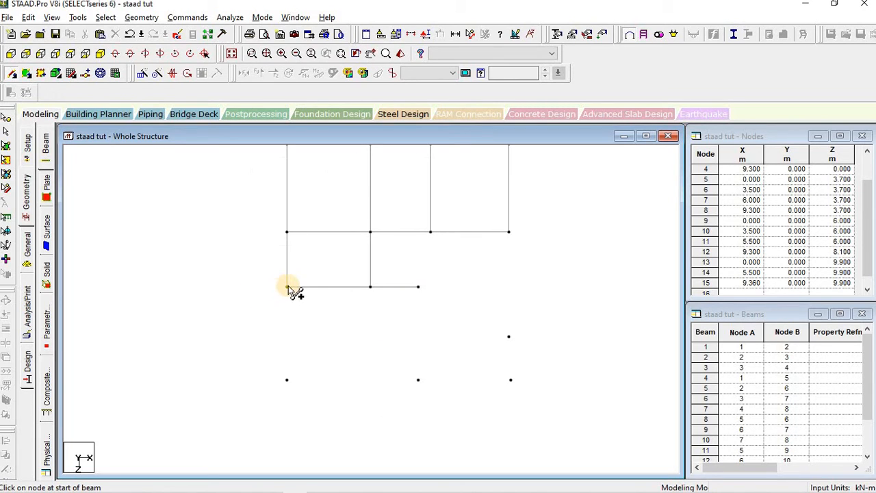
drag(287, 287, 418, 380)
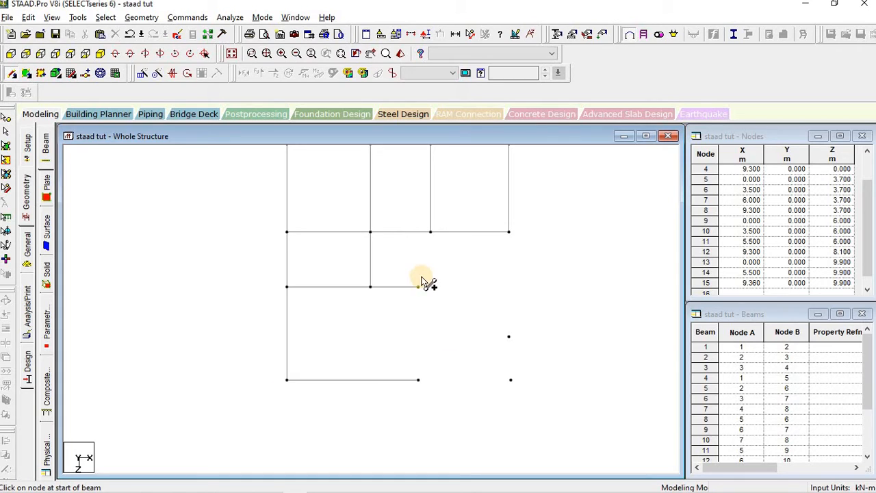
drag(419, 286, 511, 380)
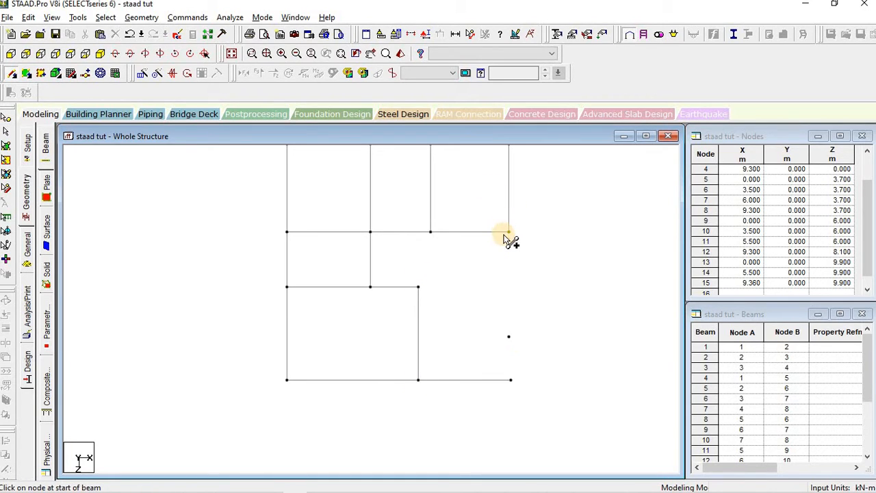
drag(509, 234, 510, 381)
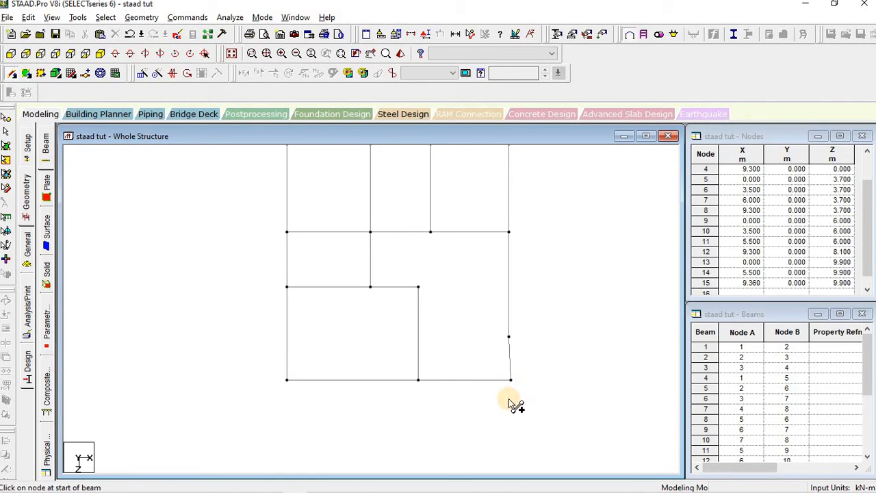
Step: Add the right-edge beam from node 12 down to node 15
scroll(511, 398, up, 2)
scroll(525, 401, down, 1)
middle_drag(530, 402, 529, 286)
scroll(539, 299, up, 2)
scroll(576, 279, up, 3)
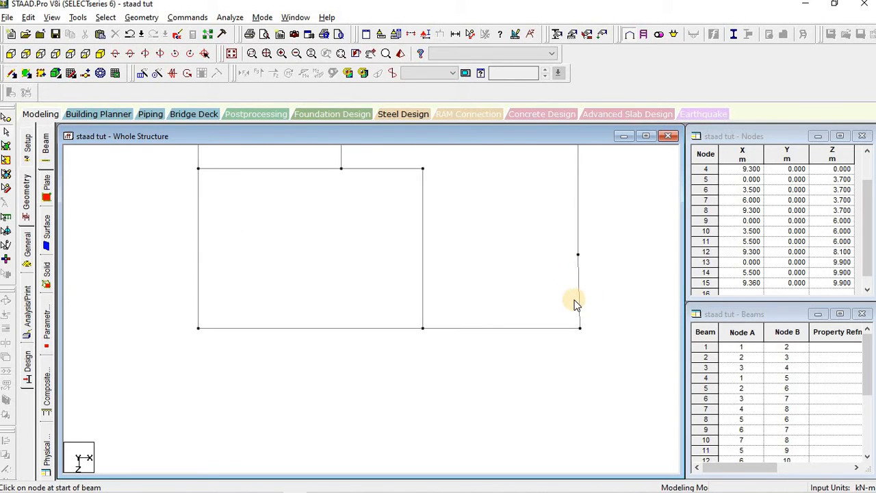
drag(578, 291, 580, 328)
Step: Delete beam 12–15 and drop a perpendicular beam from node 12 onto the bottom beam
key(Delete)
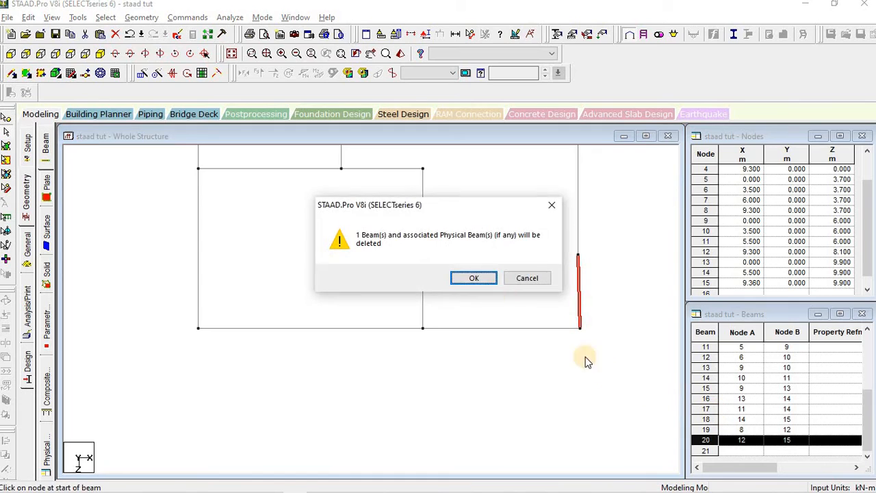
click(479, 279)
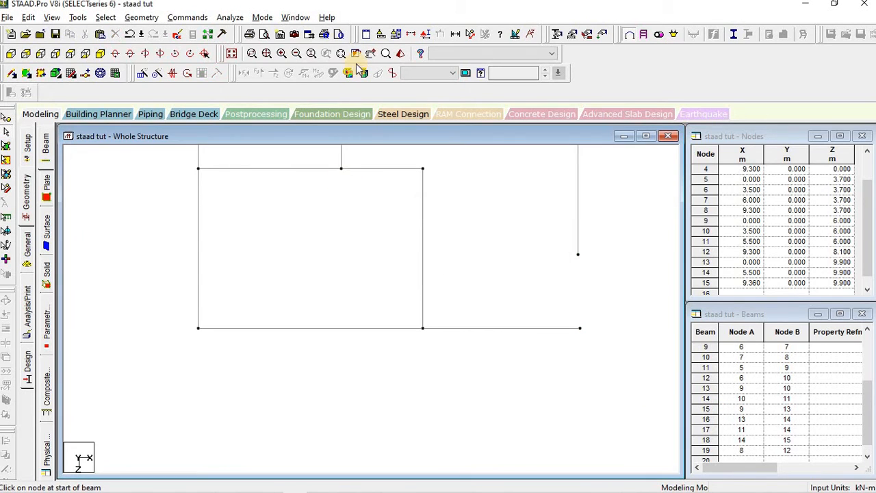
click(135, 19)
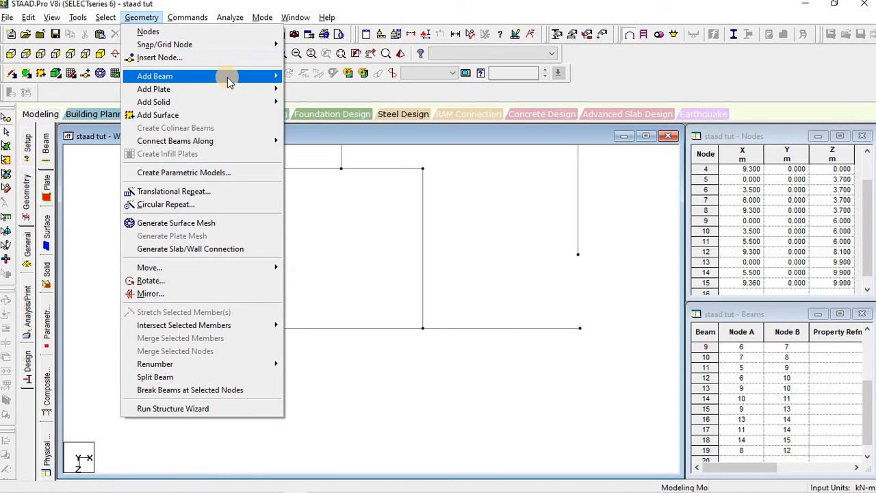
mouse_move(252, 78)
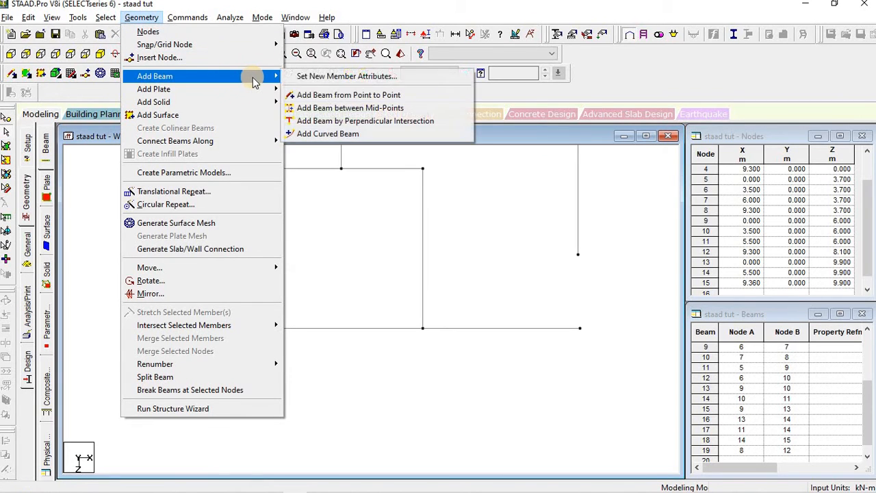
click(340, 127)
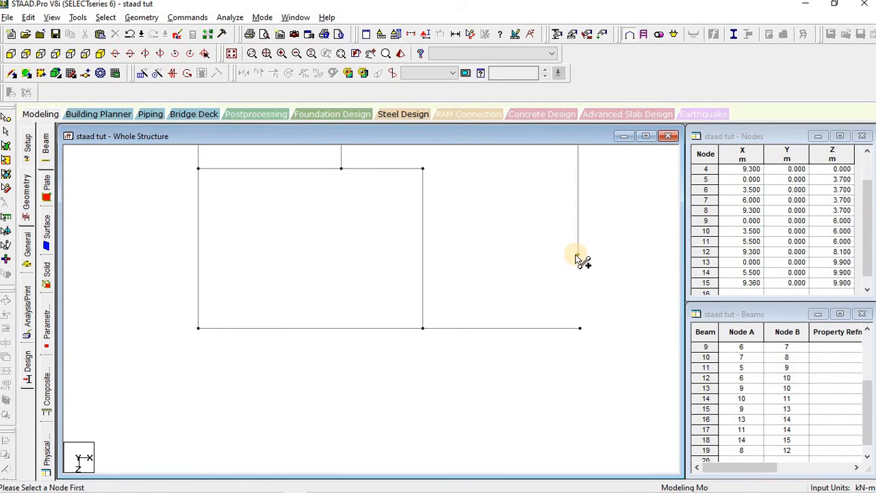
click(579, 254)
scroll(584, 338, up, 2)
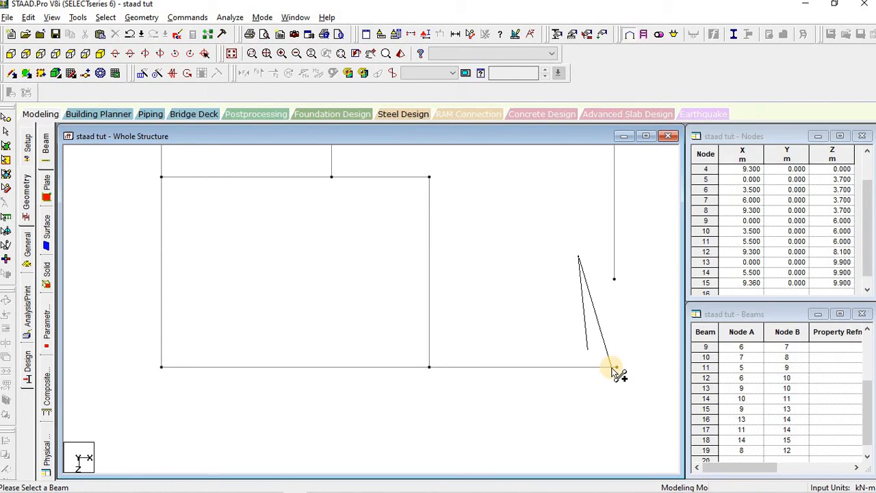
click(610, 366)
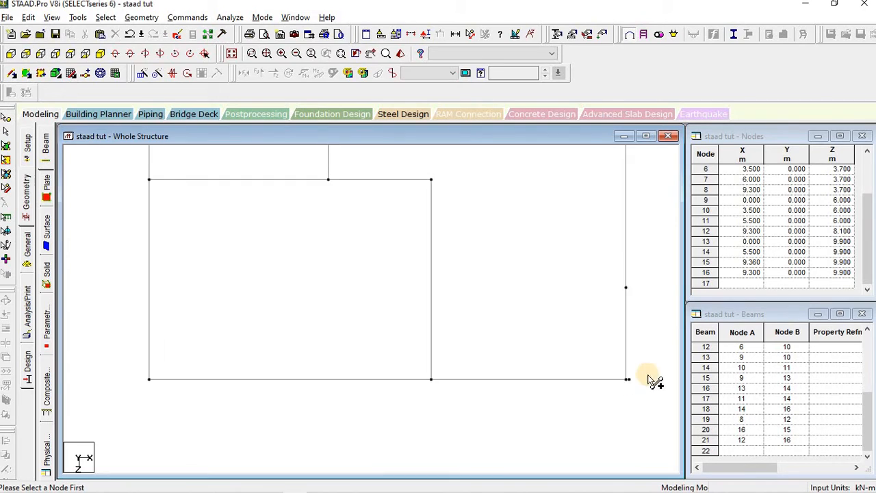
scroll(649, 379, up, 1)
middle_drag(649, 378, 308, 200)
scroll(327, 244, up, 4)
key(Escape)
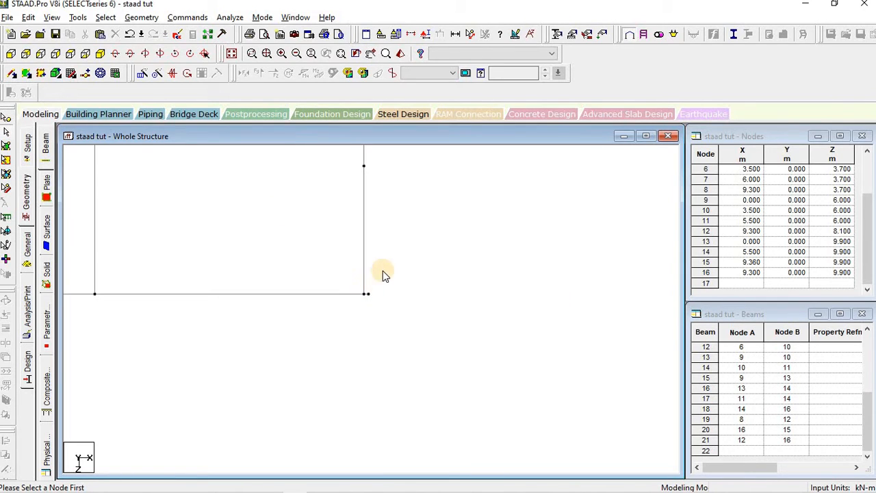
Step: Delete the leftover corner stub beam 20 and its orphaned node 15
drag(354, 231, 409, 336)
scroll(391, 316, up, 1)
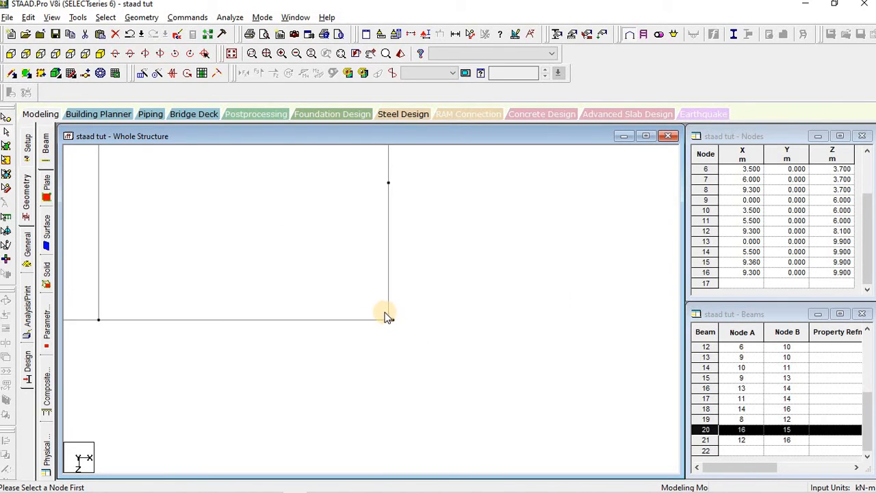
key(Delete)
key(Return)
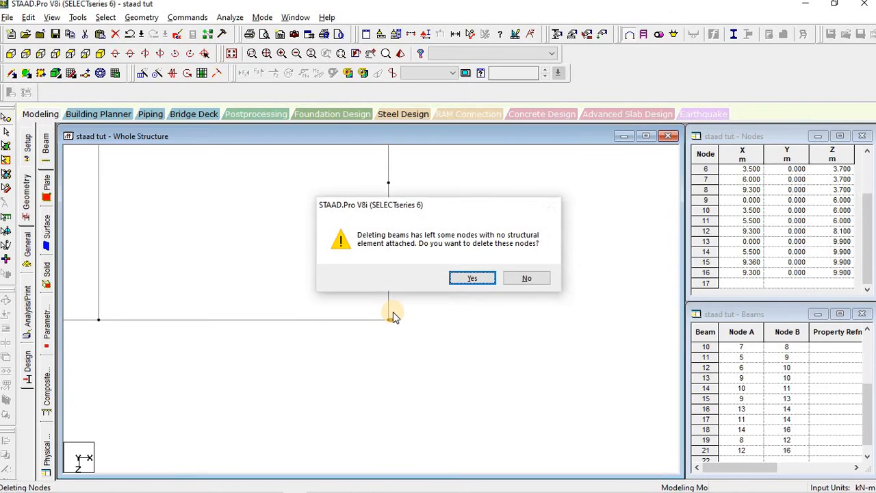
key(Return)
click(418, 349)
scroll(445, 316, down, 3)
middle_drag(421, 209, 473, 392)
scroll(343, 316, down, 4)
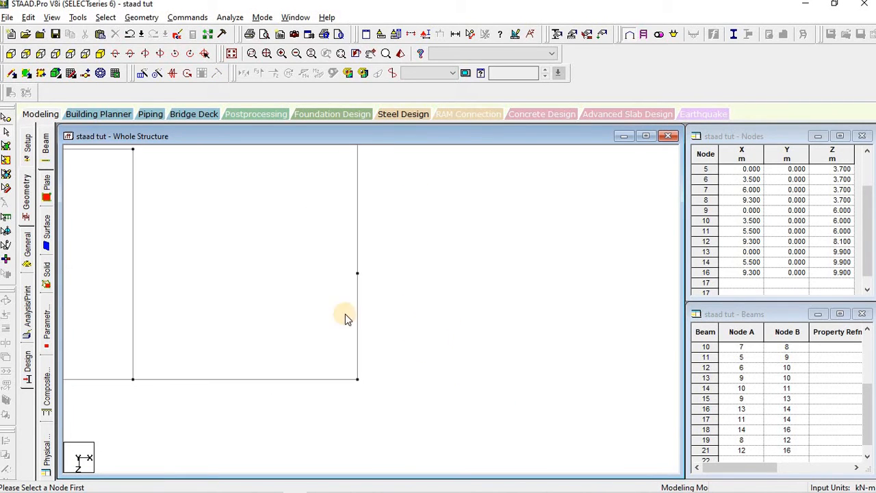
middle_drag(330, 294, 466, 394)
middle_drag(289, 234, 459, 347)
scroll(458, 347, down, 3)
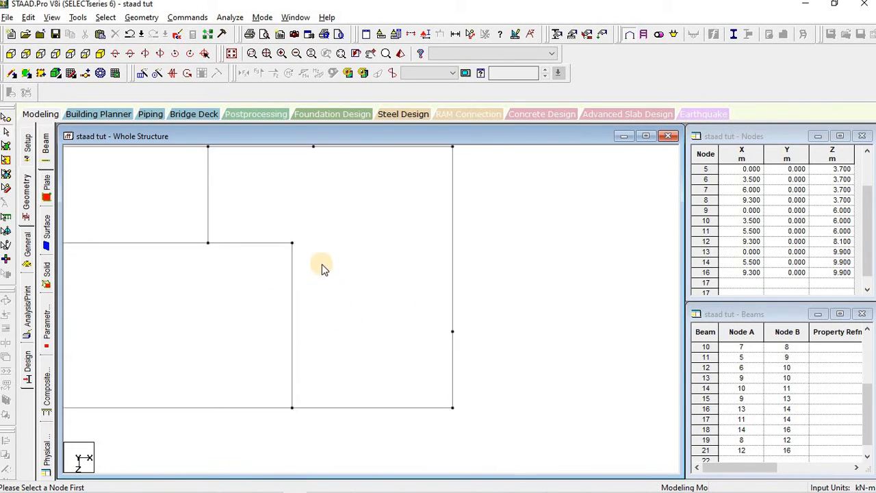
middle_drag(322, 265, 419, 340)
scroll(418, 340, down, 3)
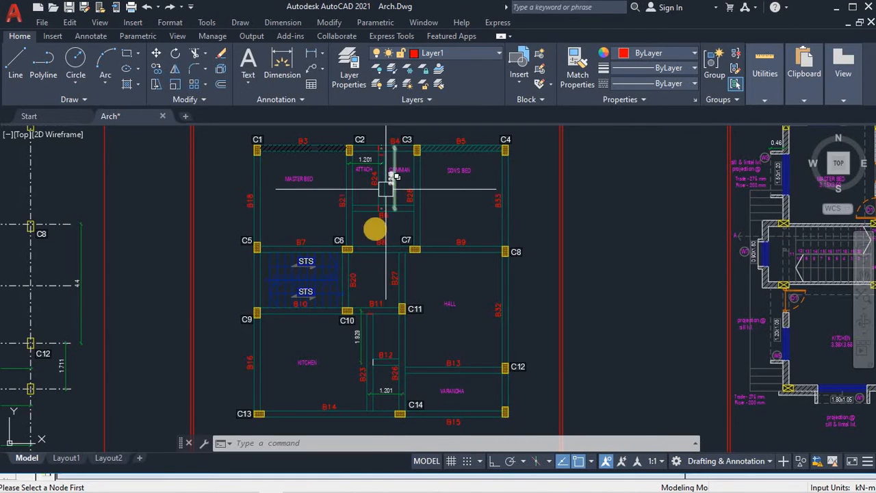
Step: Zoom the layout near C14 to read the 1.929 and 1.201 spacings around B23 and B26
scroll(366, 173, up, 2)
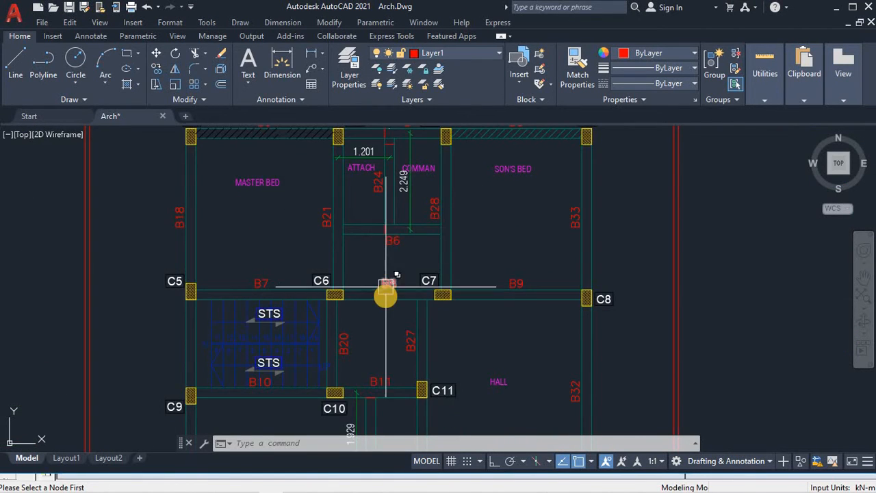
scroll(387, 296, down, 2)
middle_drag(409, 357, 420, 266)
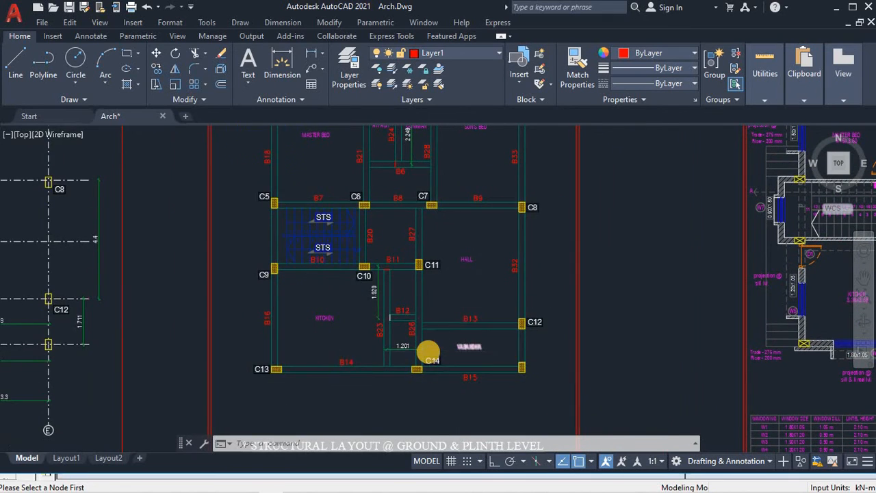
scroll(429, 351, up, 4)
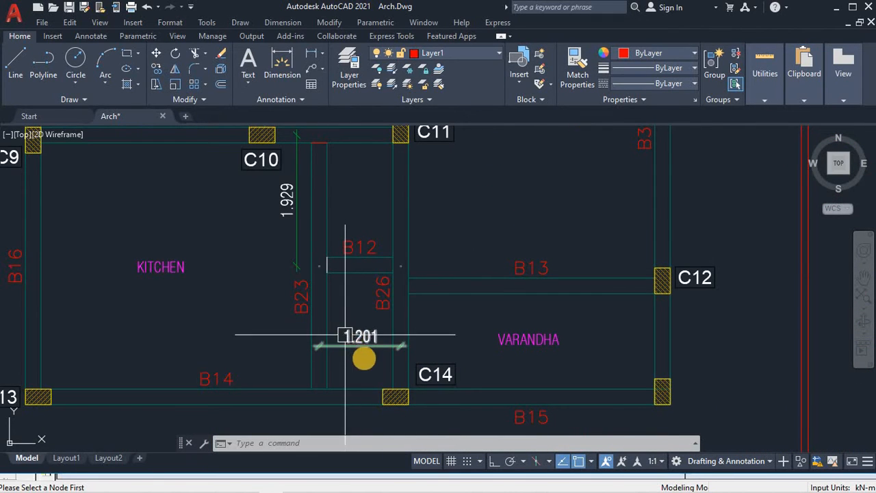
scroll(365, 361, down, 4)
key(alt+Tab)
key(alt+Tab)
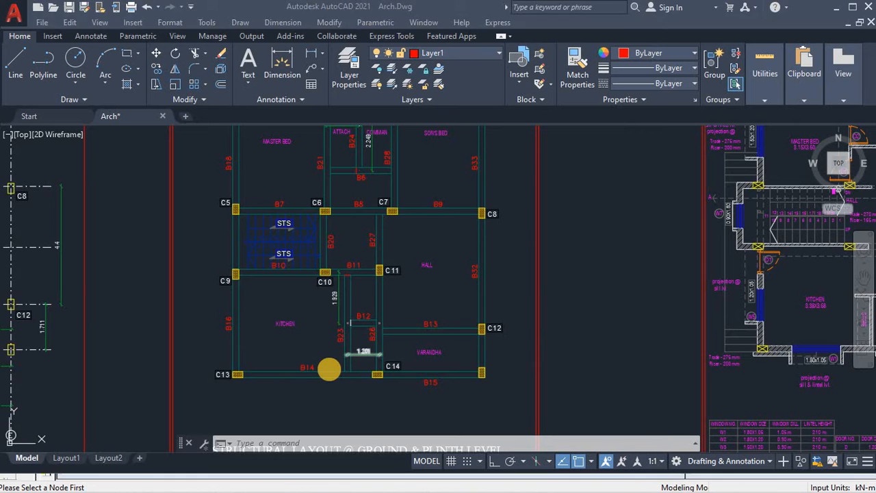
scroll(334, 347, up, 4)
scroll(334, 344, up, 2)
scroll(472, 339, down, 4)
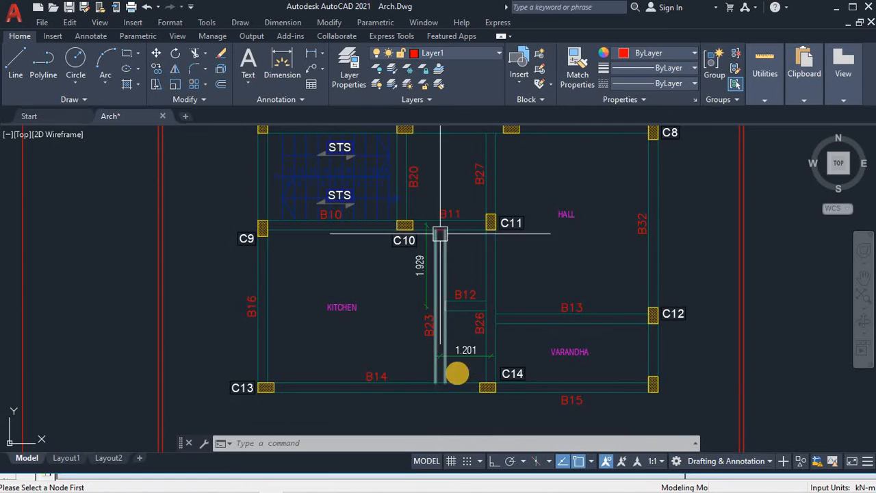
scroll(468, 401, up, 5)
Step: Paste a copy of beam 17 moved X −1.2 m, creating nodes 17–18 at X 4.3 m
key(alt+Tab)
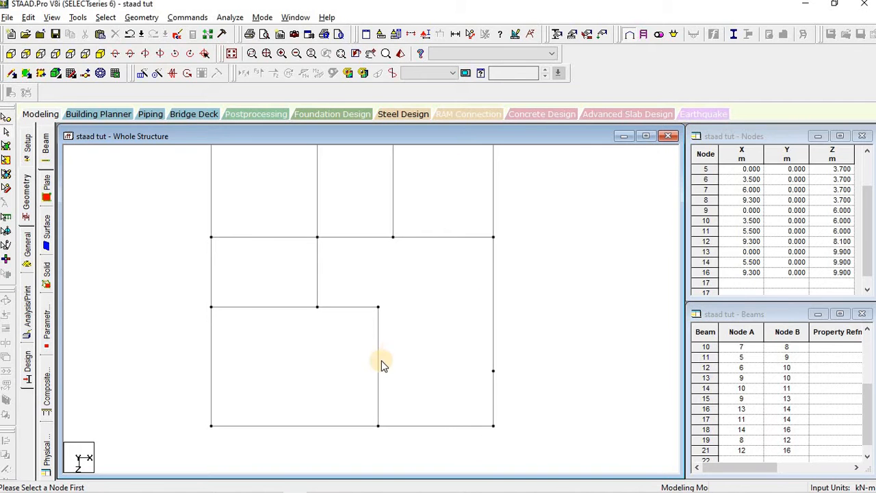
click(377, 369)
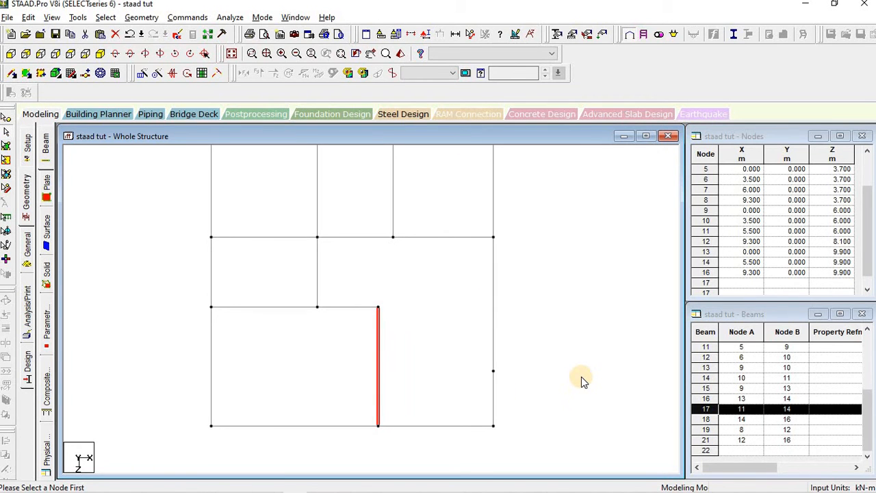
key(ctrl+v)
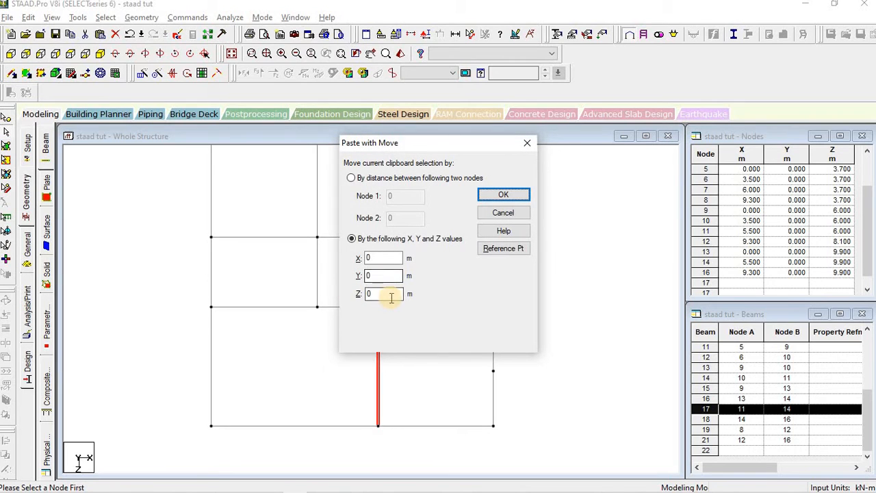
double_click(386, 262)
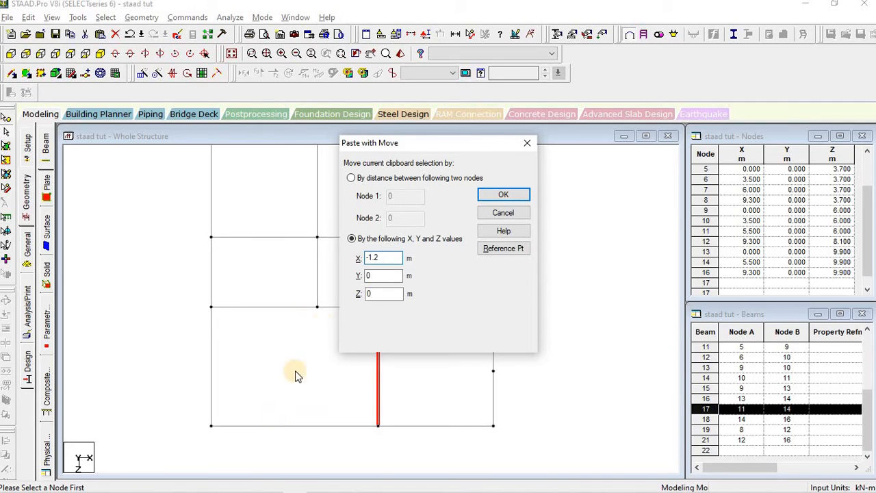
click(498, 196)
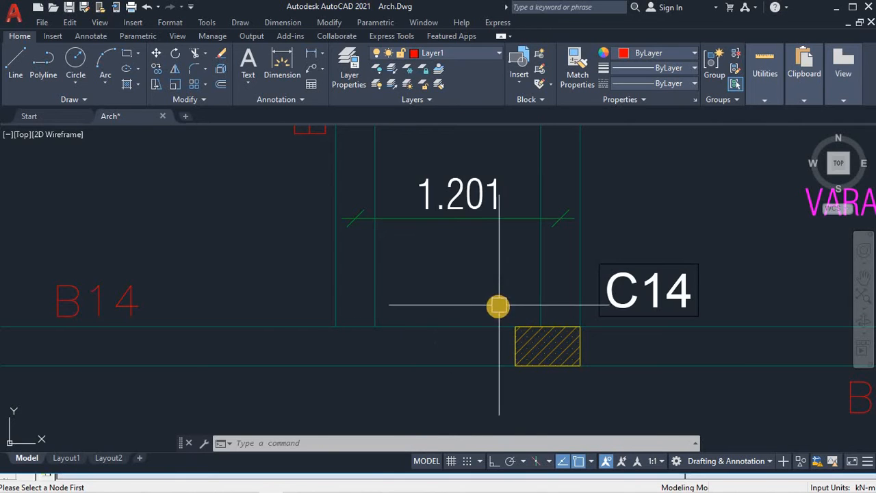
scroll(500, 307, down, 5)
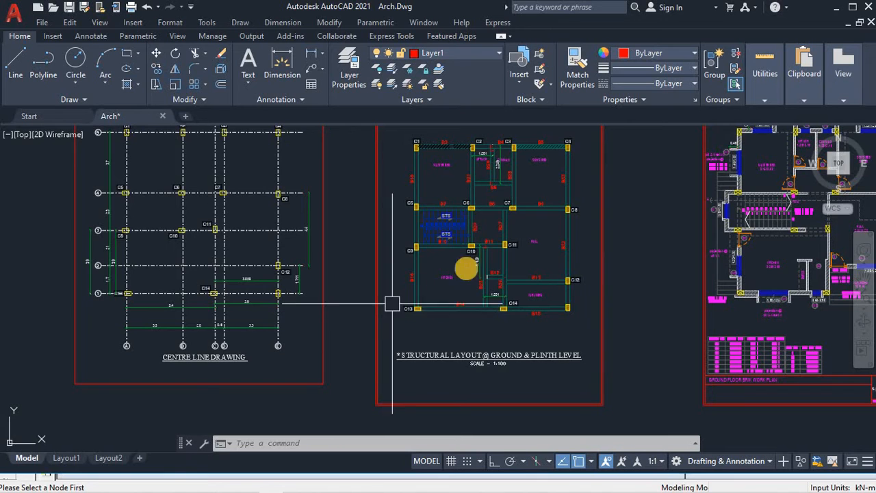
scroll(464, 264, up, 5)
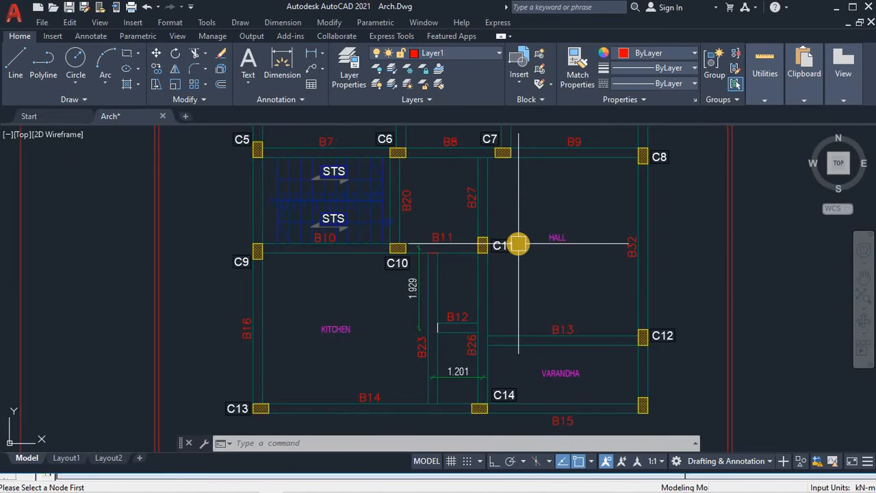
scroll(518, 244, down, 3)
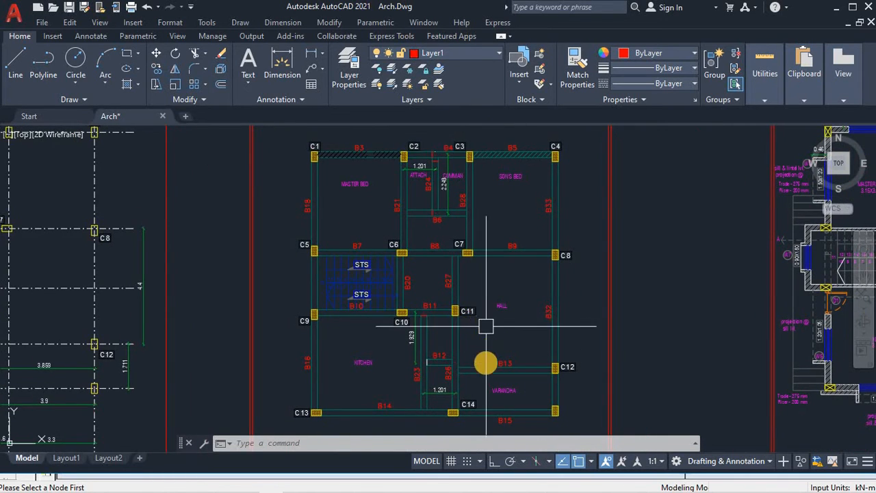
scroll(502, 393, up, 4)
scroll(505, 390, down, 2)
middle_drag(505, 391, 456, 372)
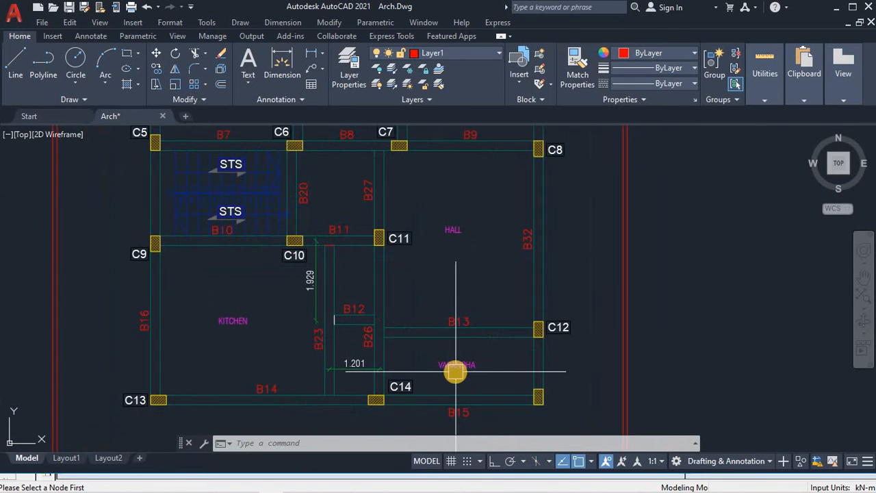
scroll(559, 378, up, 2)
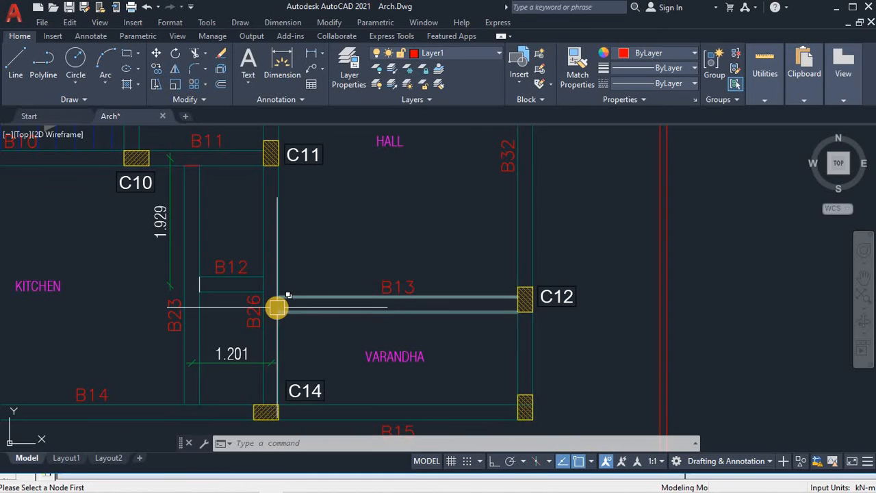
scroll(287, 308, up, 6)
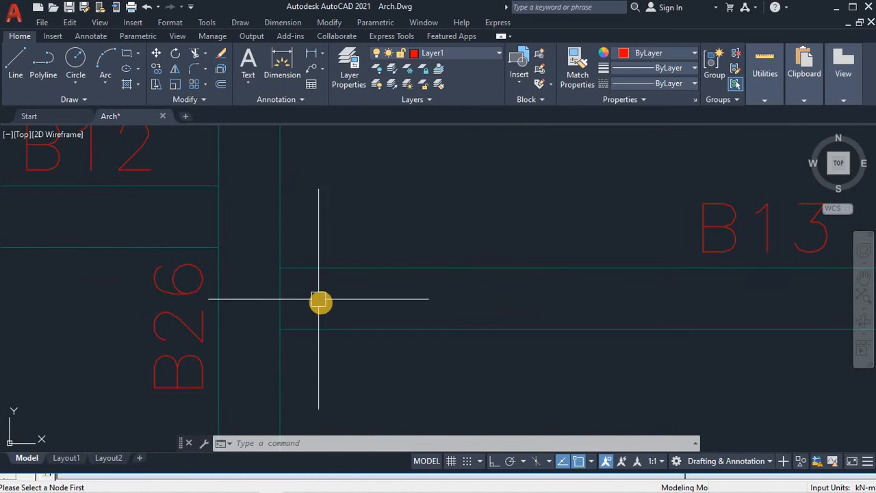
scroll(319, 301, down, 10)
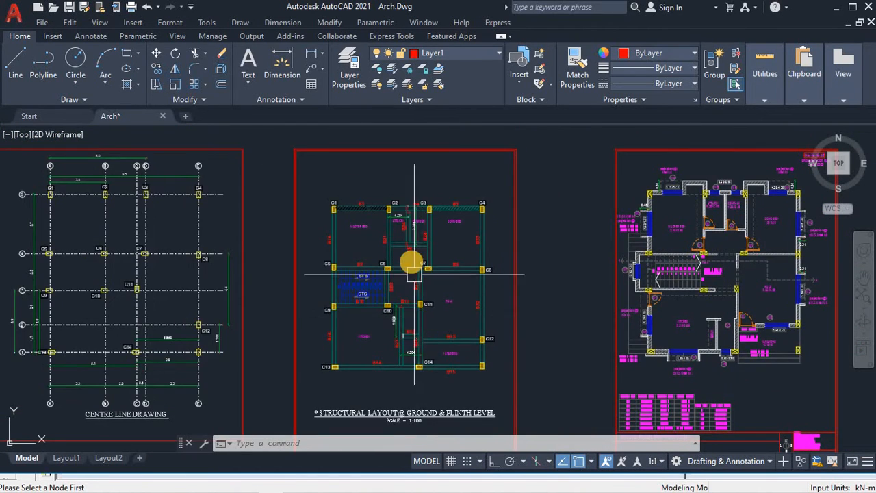
scroll(418, 278, up, 4)
scroll(403, 276, up, 6)
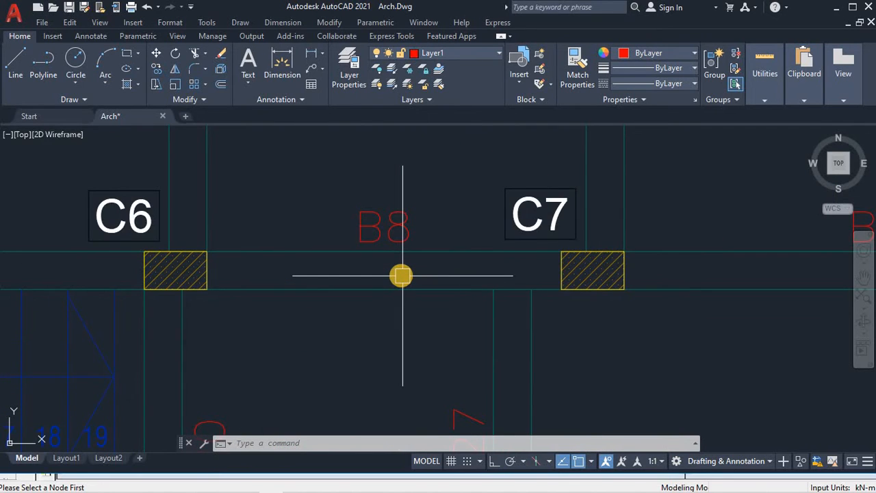
scroll(402, 276, down, 5)
scroll(401, 276, up, 2)
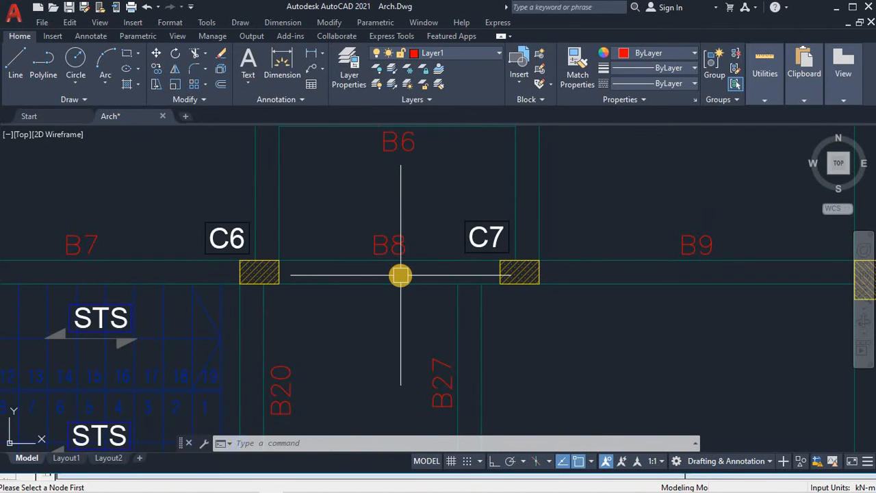
scroll(401, 275, down, 3)
scroll(479, 296, up, 2)
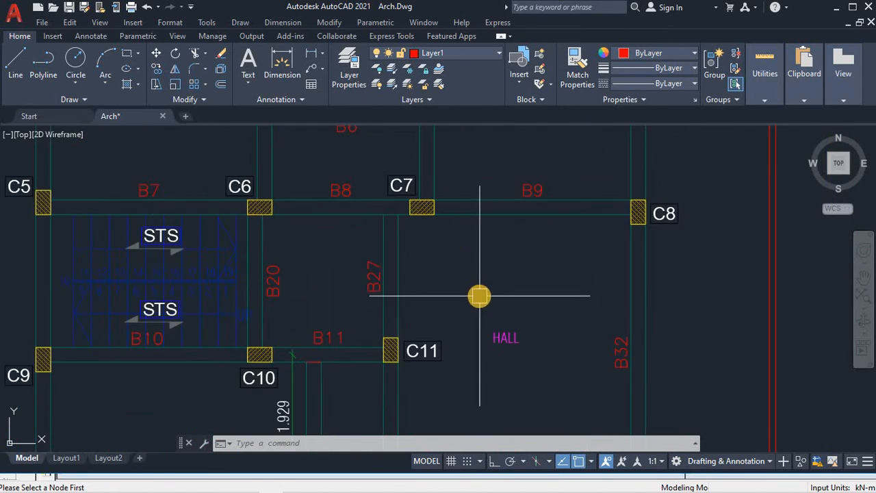
scroll(480, 296, up, 2)
middle_drag(465, 254, 465, 283)
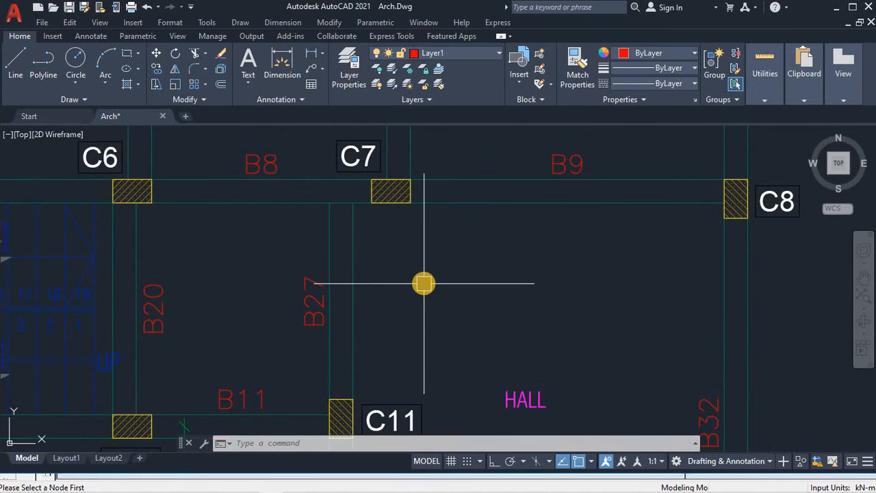
scroll(424, 283, down, 3)
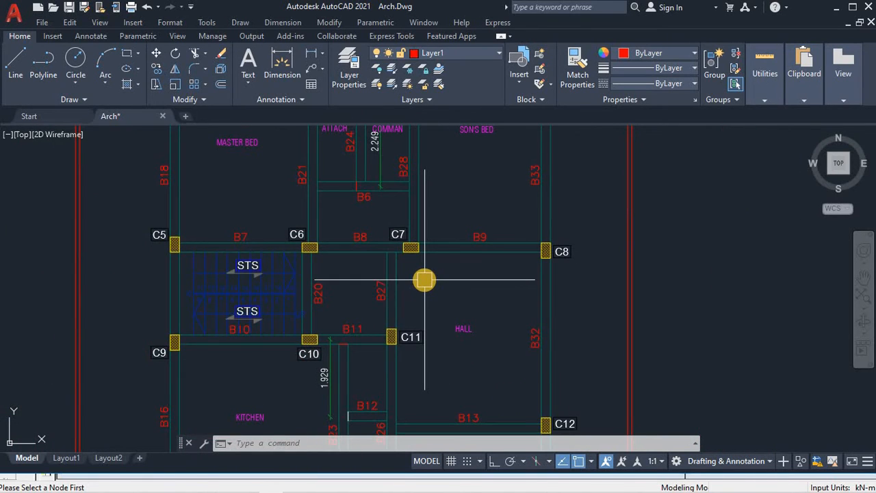
middle_drag(418, 354, 429, 340)
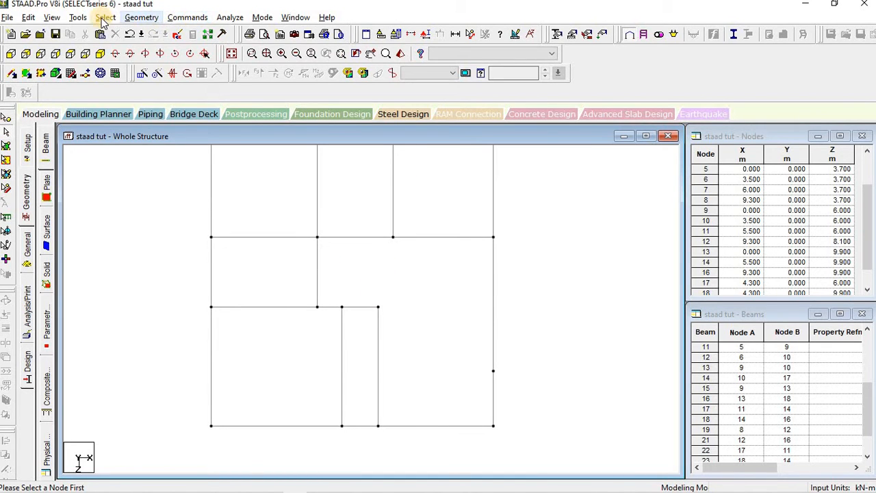
Step: Choose Add Beam by Perpendicular Intersection and start a new beam at node 11 (X 5.5, Z 6.0)
click(145, 17)
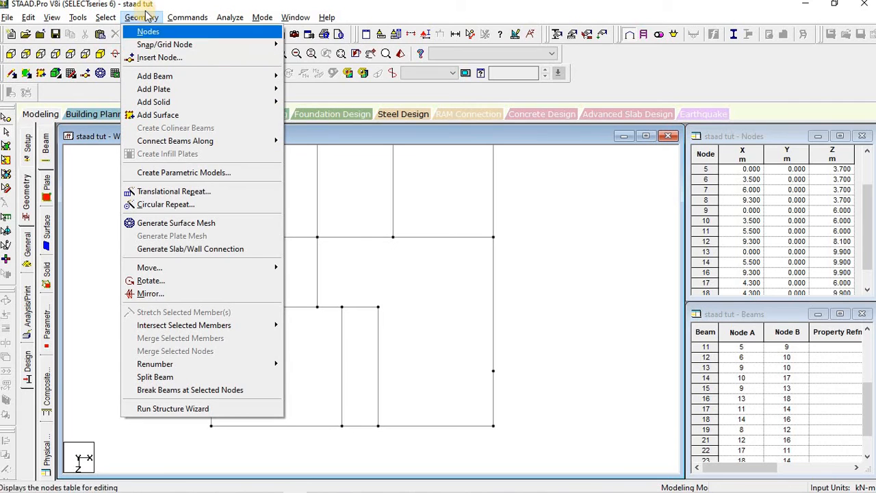
mouse_move(239, 77)
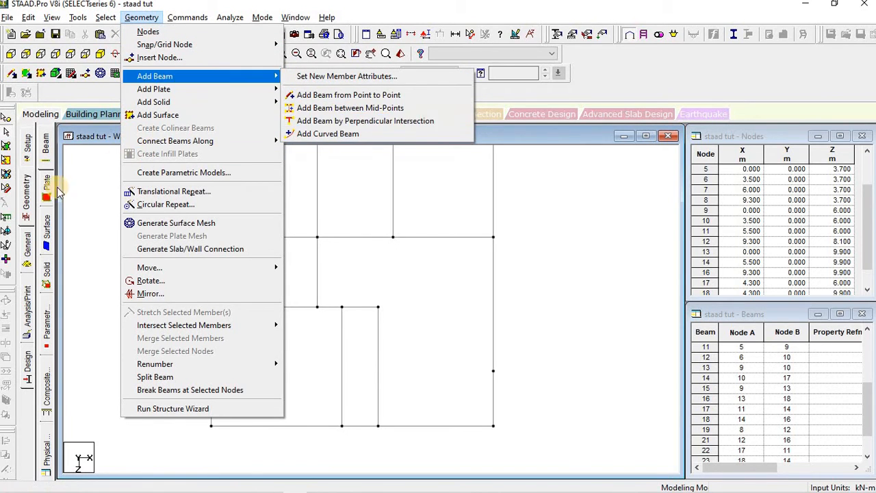
click(81, 154)
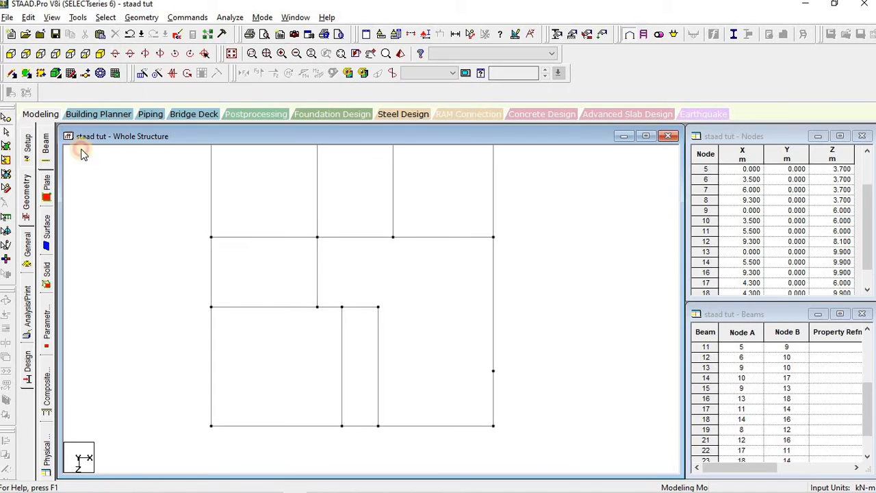
click(11, 75)
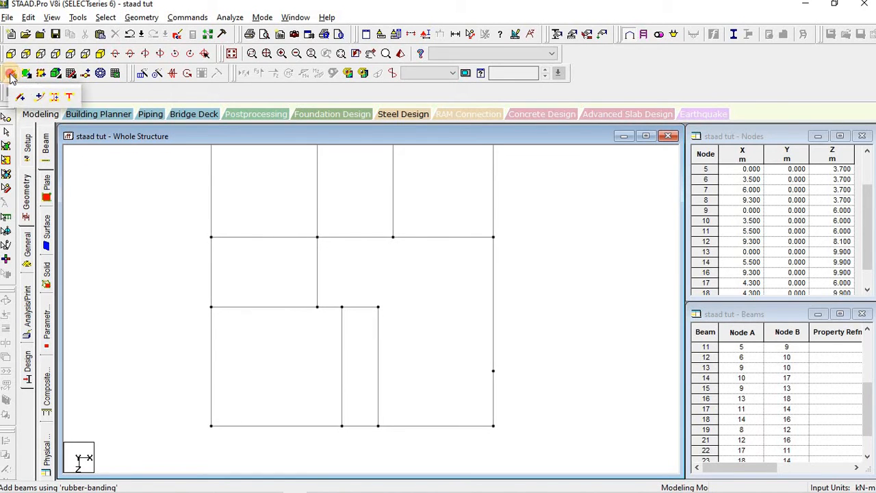
click(72, 97)
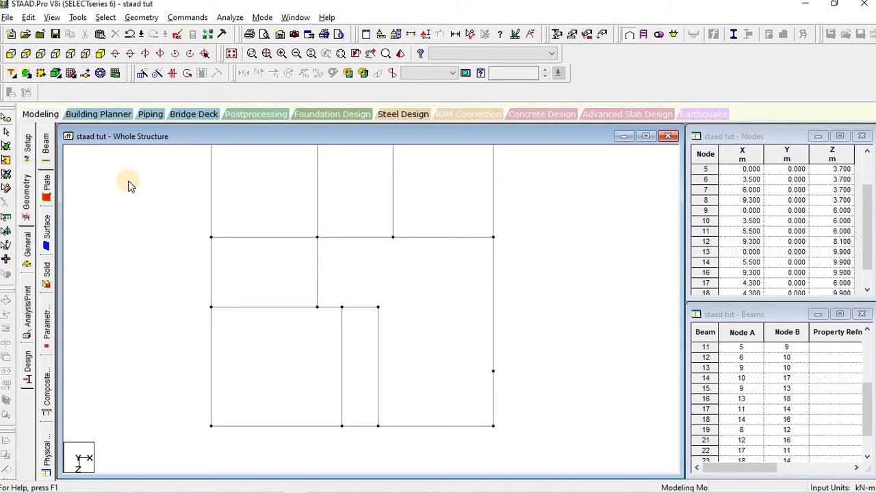
click(378, 303)
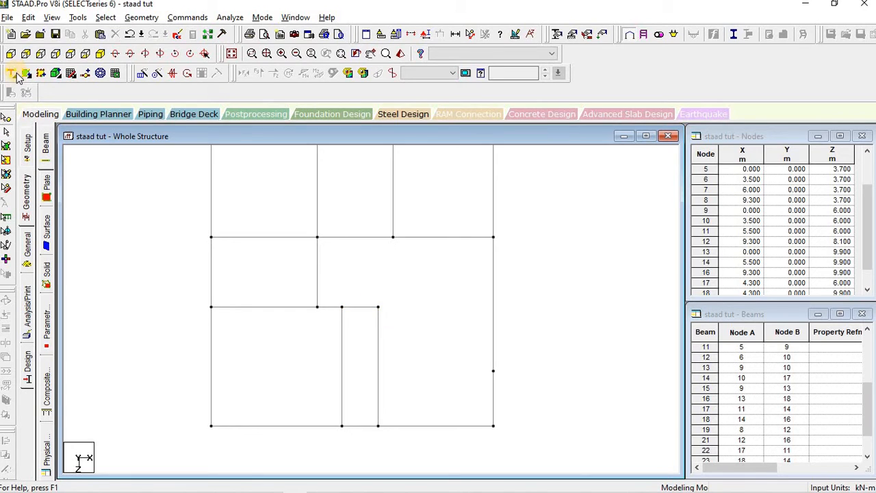
click(378, 307)
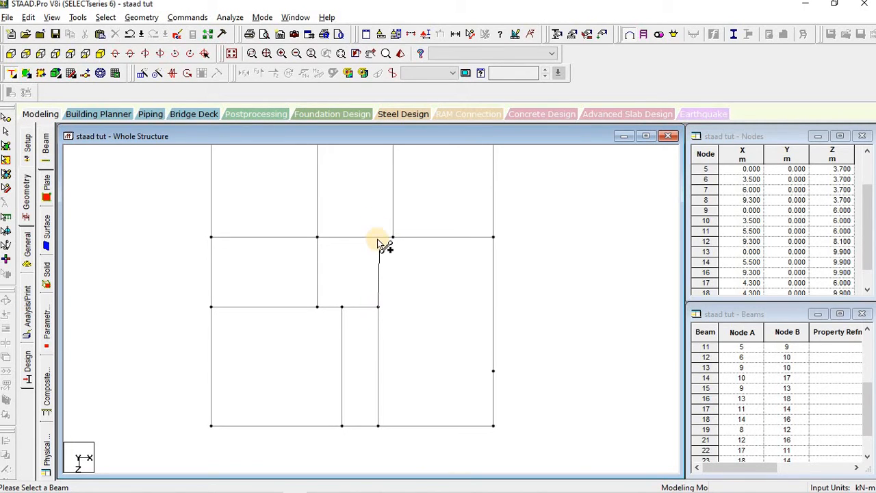
Step: Finish the perpendicular beam to create node 19, then delete the vertical beam 11–19
click(377, 237)
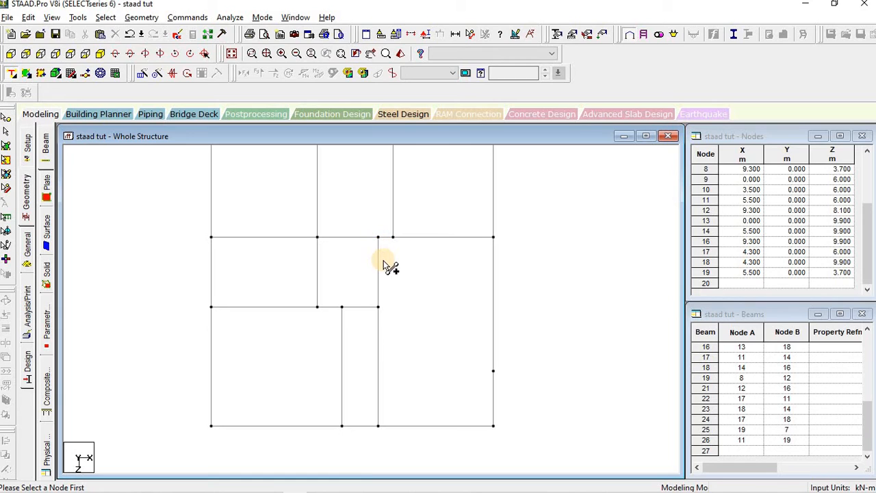
click(379, 281)
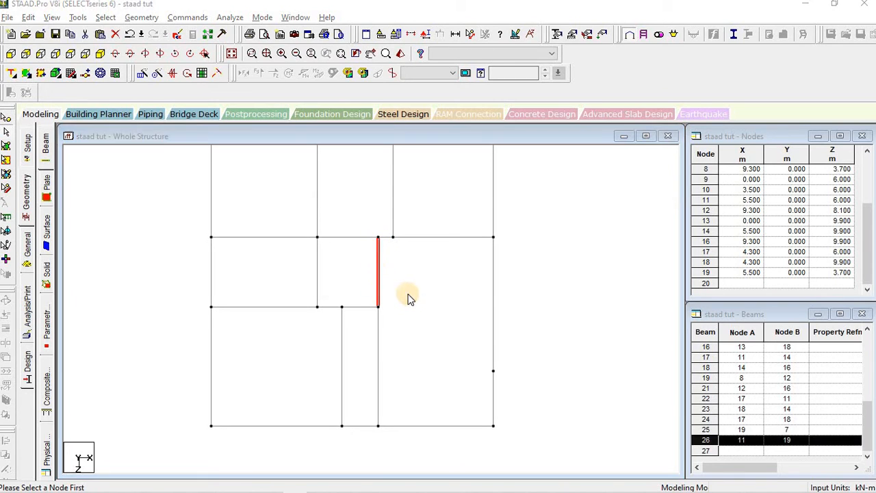
key(Delete)
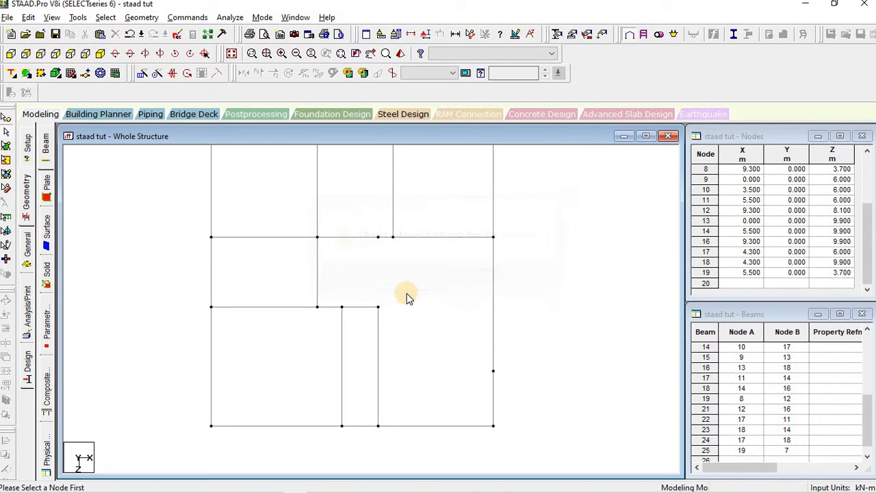
Step: Redraw a point-to-point beam from node 19 down to node 11
click(11, 75)
click(19, 100)
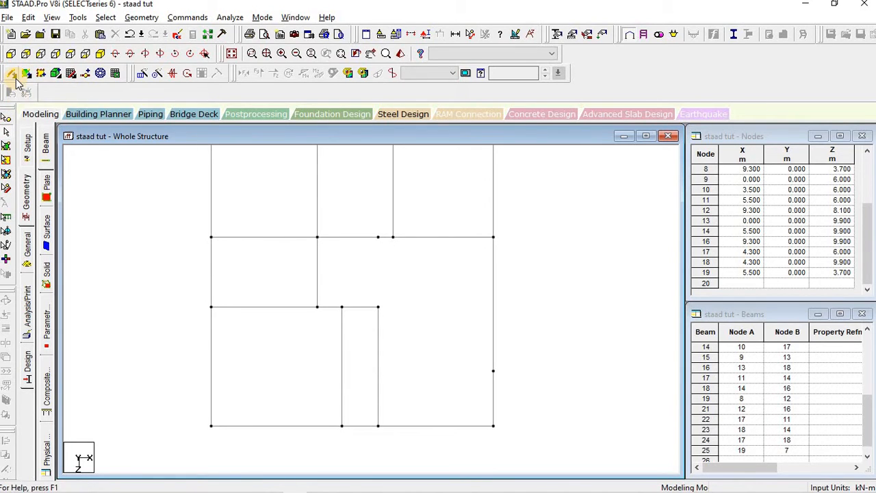
click(12, 75)
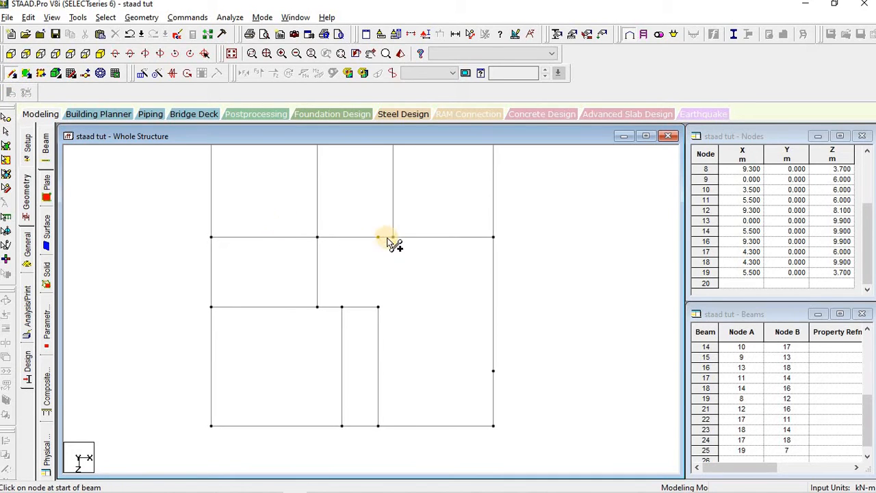
drag(378, 237, 379, 309)
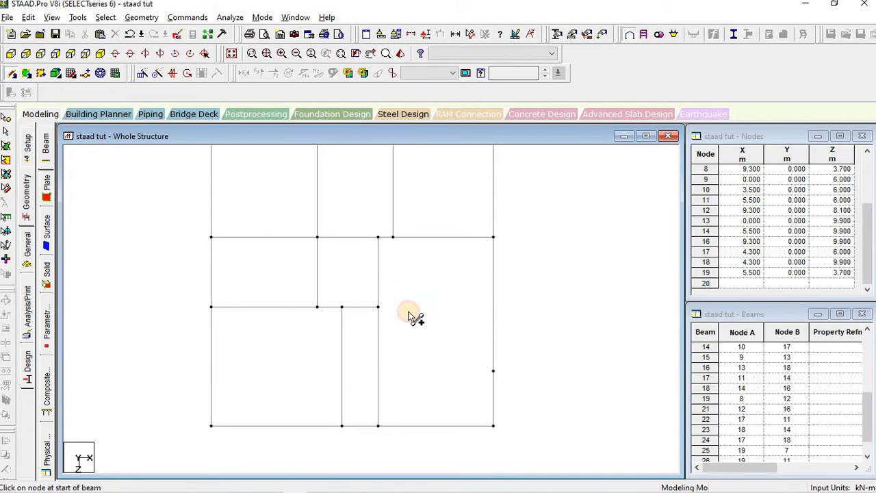
Step: Inspect beam B13 beside column C12 in AutoCAD, then re-centre the STAAD.Pro structure view
key(alt+Tab)
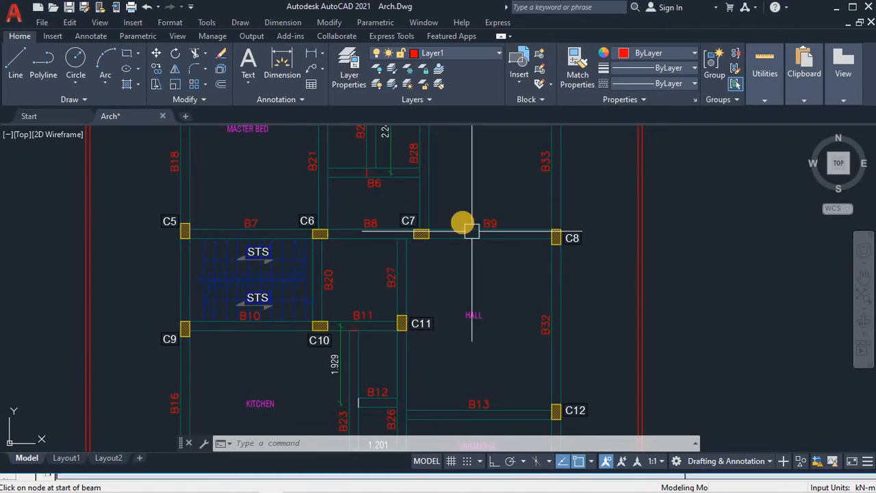
scroll(397, 288, down, 3)
key(alt+Tab)
scroll(439, 291, down, 3)
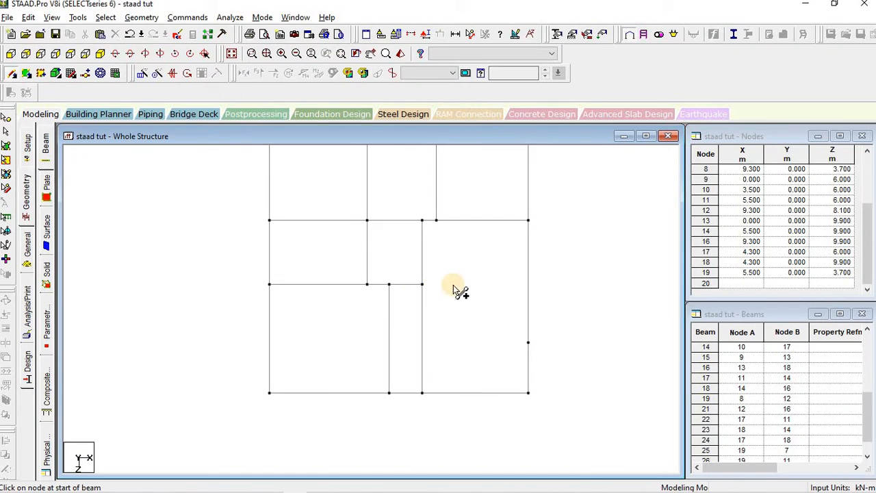
key(alt+Tab)
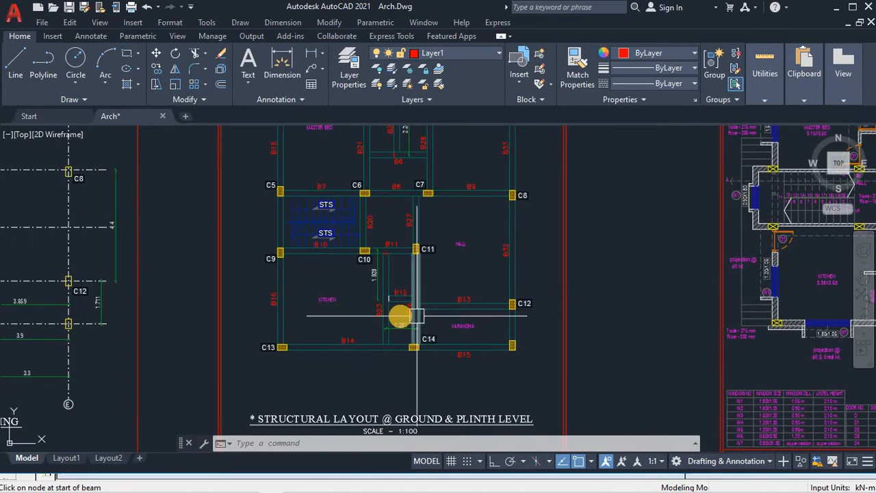
scroll(401, 312, up, 4)
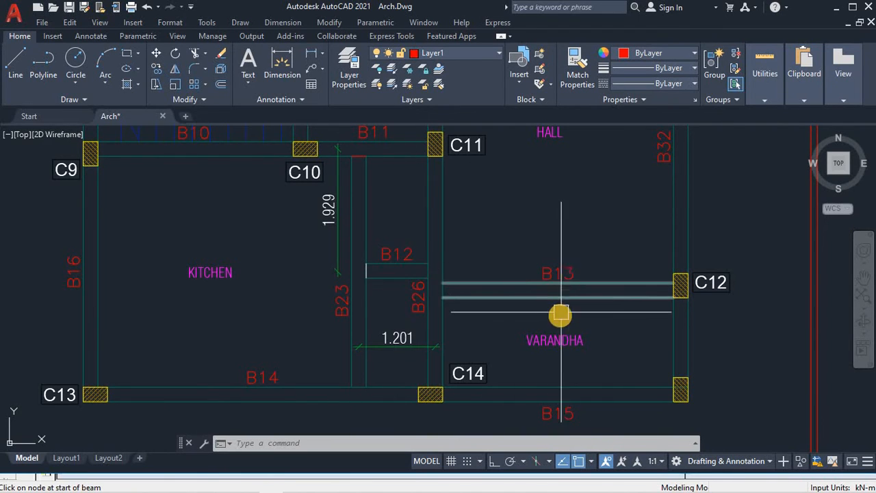
scroll(548, 308, down, 2)
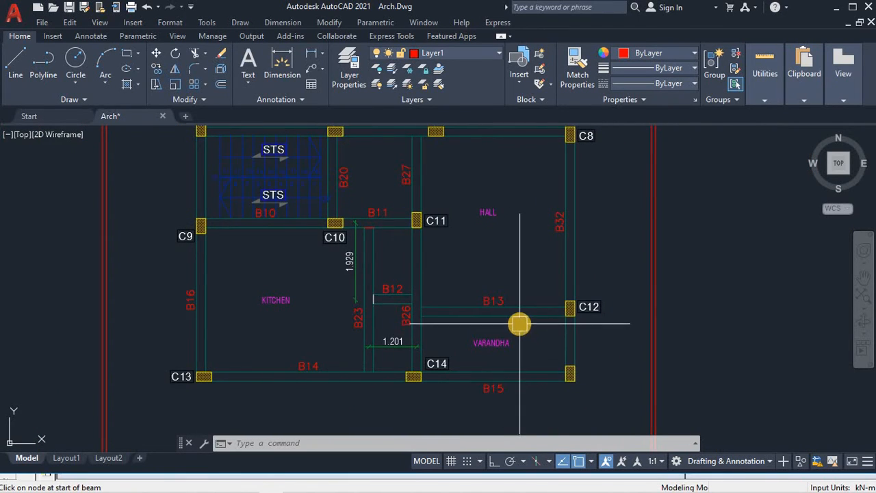
scroll(517, 320, up, 2)
key(alt+Tab)
middle_drag(532, 409, 496, 260)
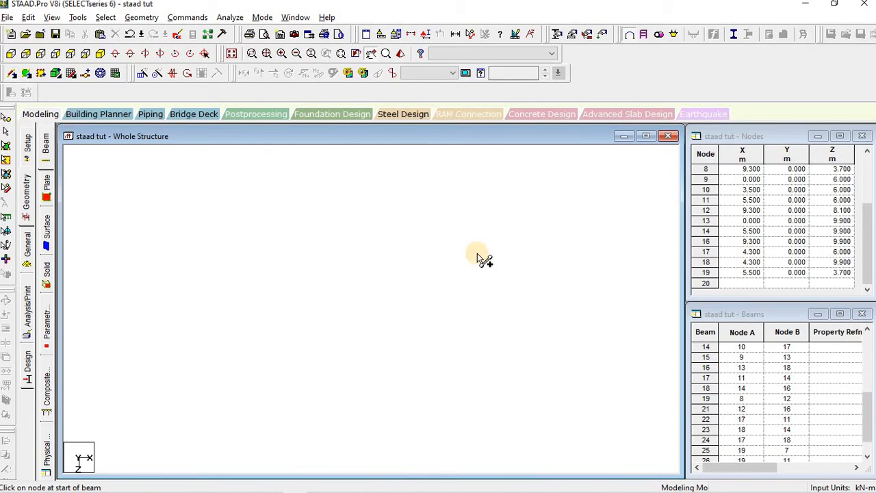
Step: Drop a perpendicular beam from node 12 onto the middle beam, creating node 20, then delete beam 28
drag(11, 73, 66, 98)
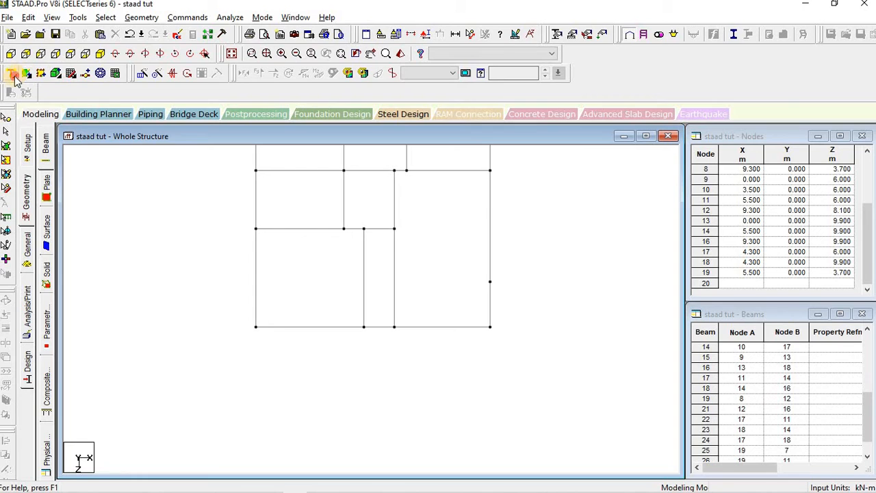
click(491, 282)
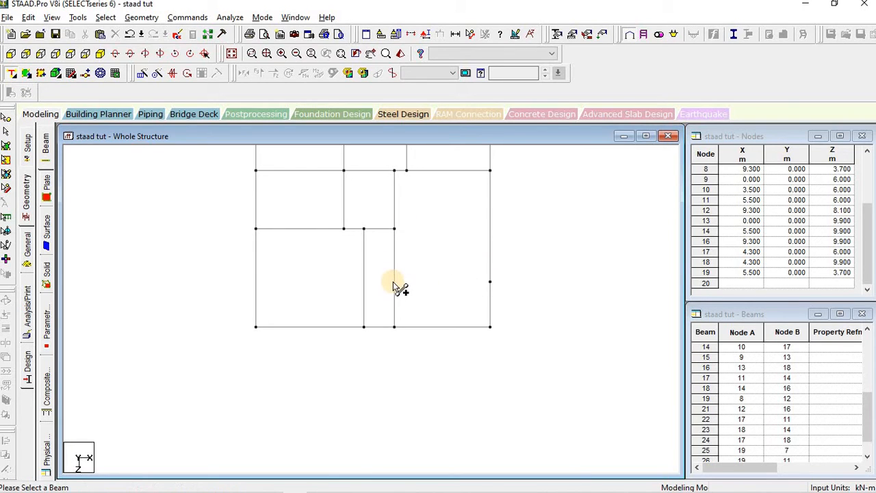
click(400, 295)
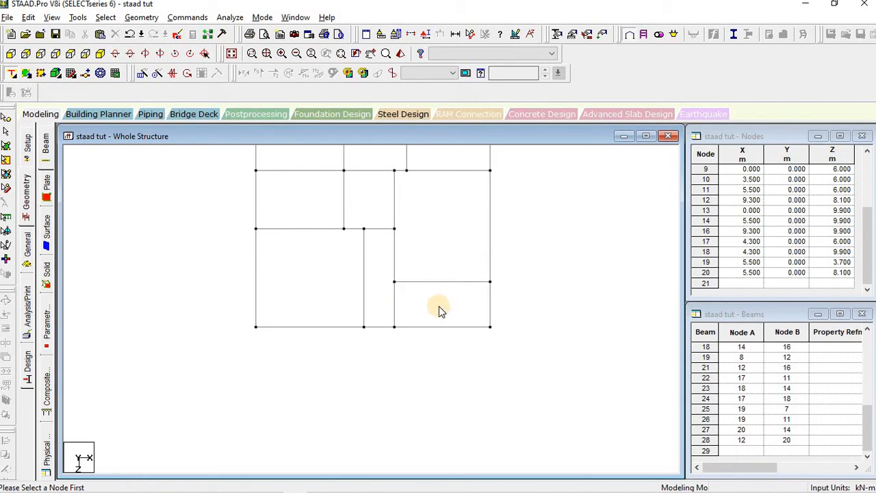
click(425, 280)
key(Delete)
key(Return)
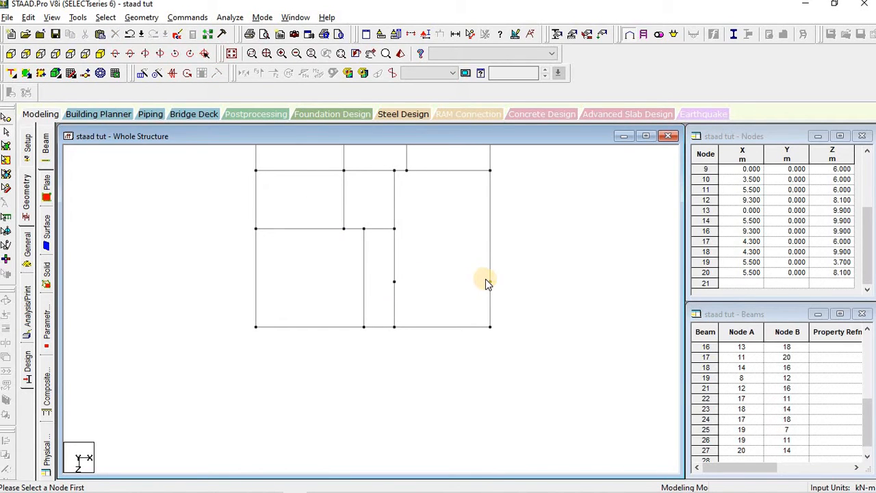
Step: Redraw a point-to-point beam from node 20 across to node 12
click(13, 74)
drag(11, 74, 18, 98)
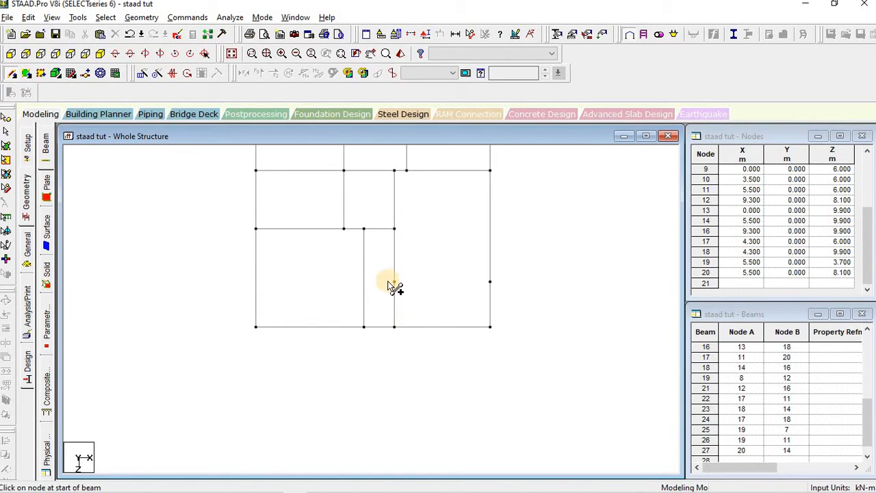
mouse_move(396, 281)
mouse_down()
mouse_move(476, 290)
mouse_move(489, 281)
mouse_up()
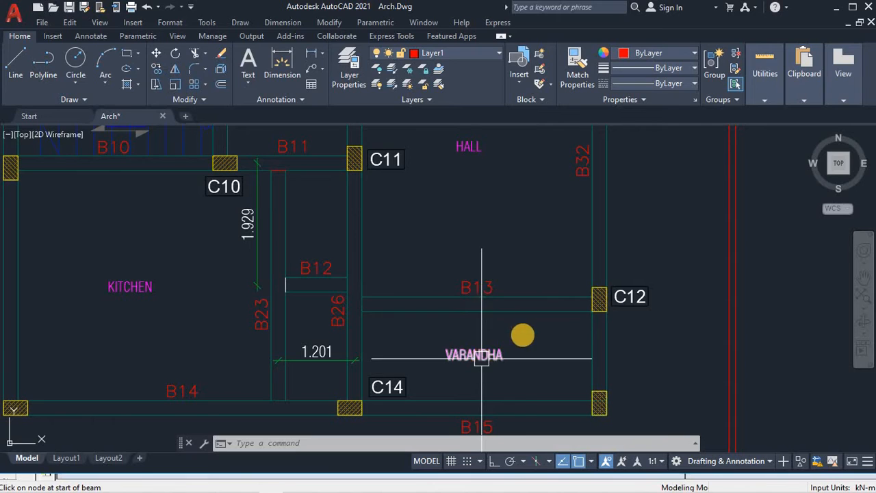
Step: Zoom and pan around beams B11 and B12 to read the 1.929 offset, then view all layout sheets
scroll(561, 305, down, 2)
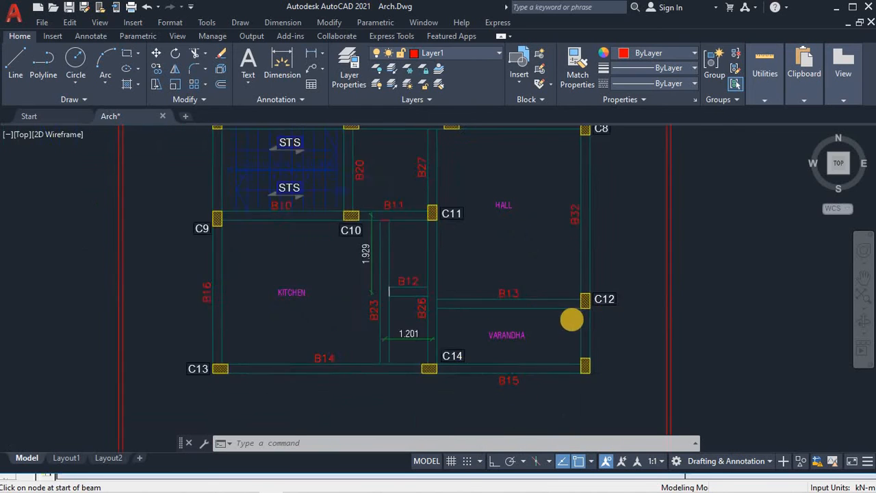
scroll(603, 320, down, 2)
scroll(541, 307, up, 3)
scroll(520, 307, up, 2)
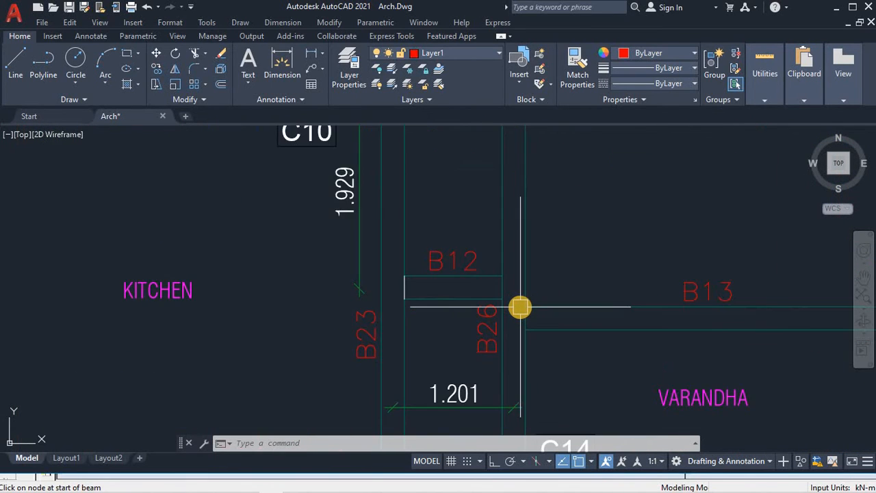
scroll(521, 307, down, 3)
scroll(467, 297, up, 3)
scroll(468, 297, down, 1)
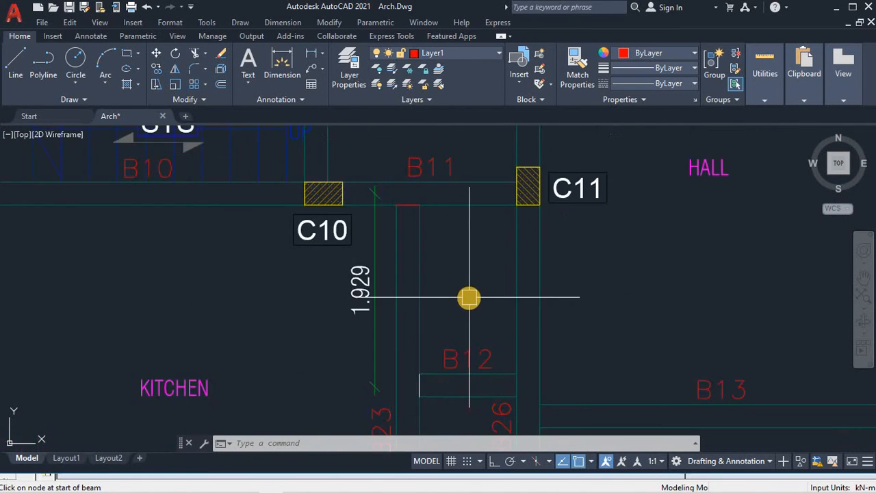
mouse_move(469, 297)
middle_down()
mouse_move(483, 246)
mouse_move(524, 259)
middle_up()
scroll(484, 250, down, 3)
scroll(510, 240, down, 2)
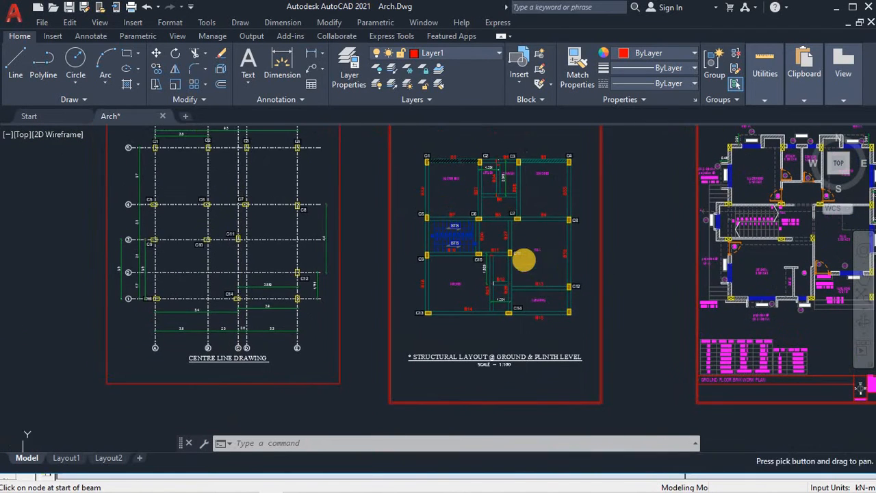
scroll(524, 260, up, 2)
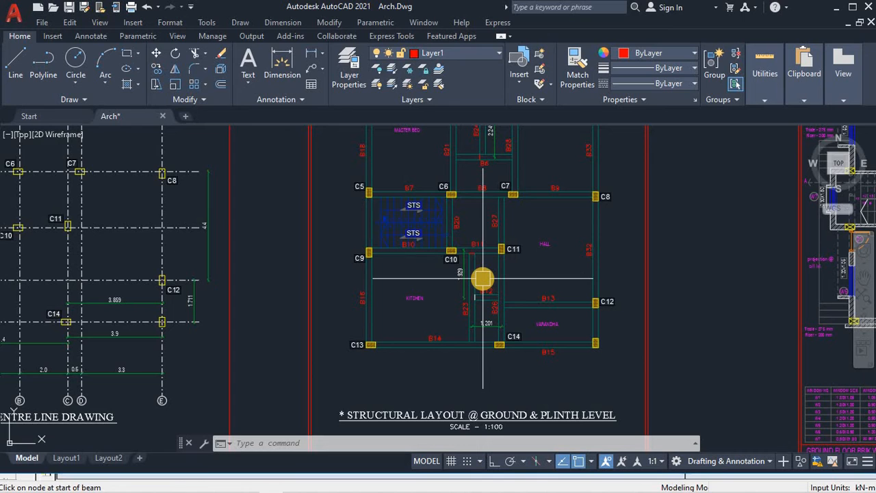
Step: Back in STAAD.Pro, accept the auto-save of staad tut, save the modified structure, and recentre the grid
key(alt+Tab)
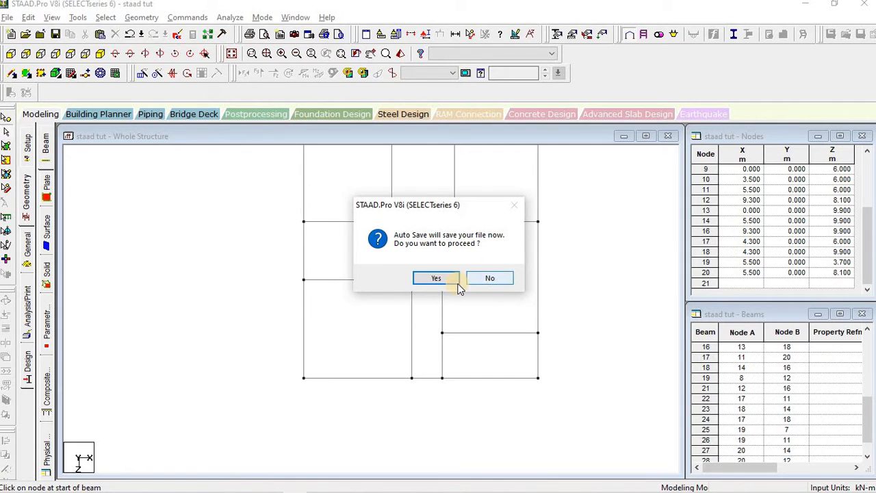
click(434, 278)
click(377, 273)
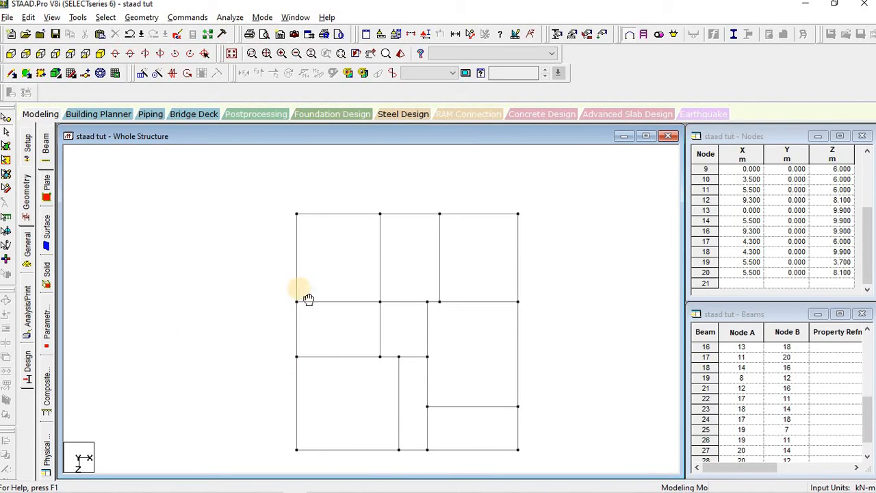
mouse_move(299, 288)
middle_down()
mouse_move(289, 247)
mouse_move(228, 329)
middle_up()
middle_drag(217, 286, 226, 254)
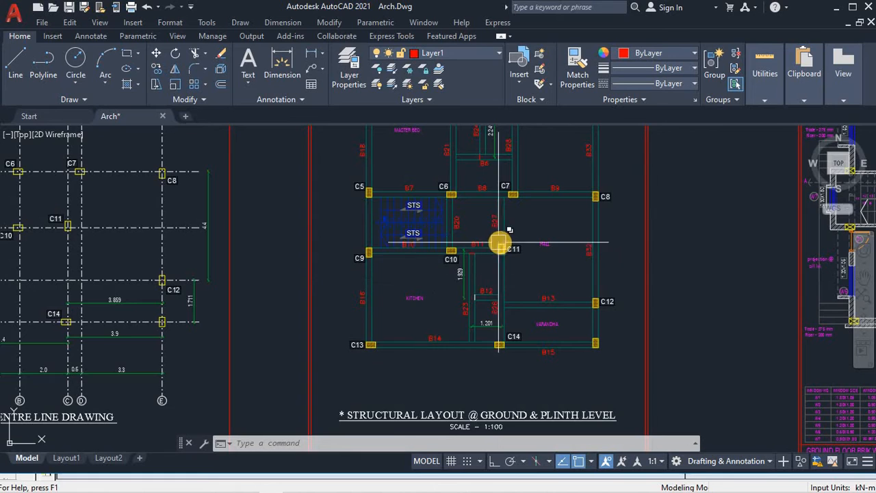
scroll(500, 242, up, 5)
scroll(452, 312, down, 5)
scroll(461, 259, up, 1)
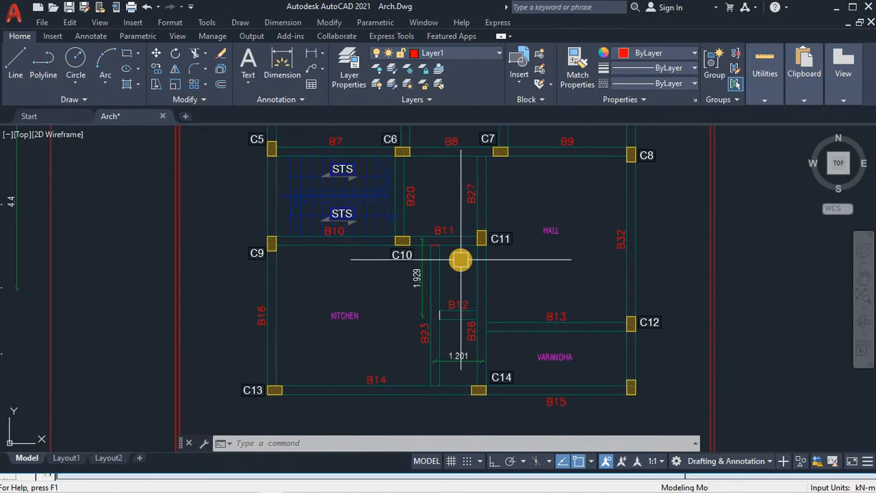
scroll(460, 259, up, 2)
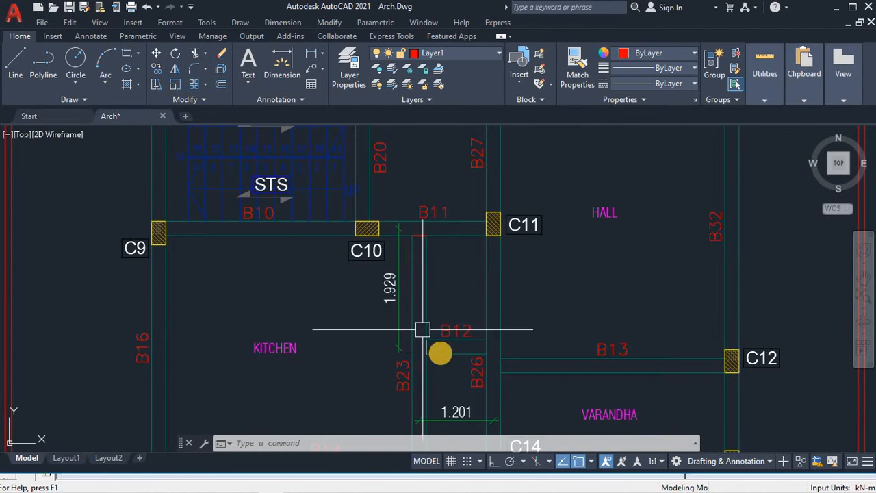
scroll(423, 330, up, 3)
scroll(418, 354, down, 3)
scroll(423, 356, up, 2)
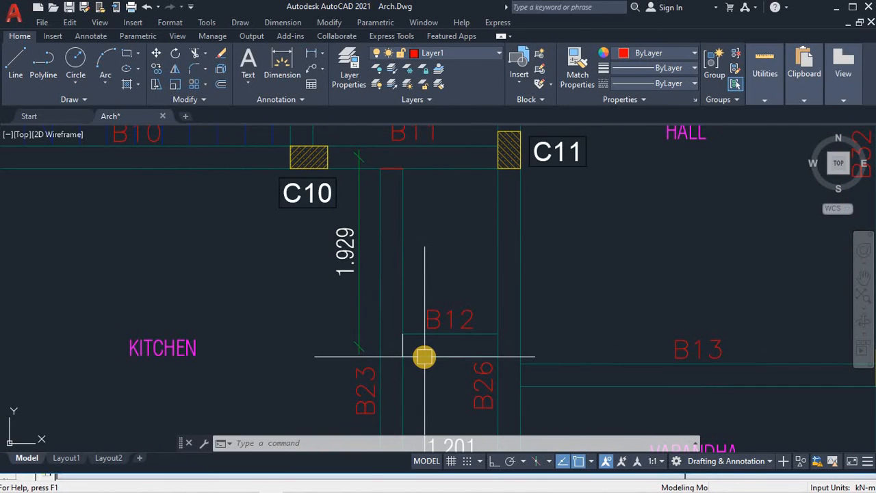
scroll(411, 354, up, 3)
scroll(415, 354, down, 5)
scroll(344, 308, up, 3)
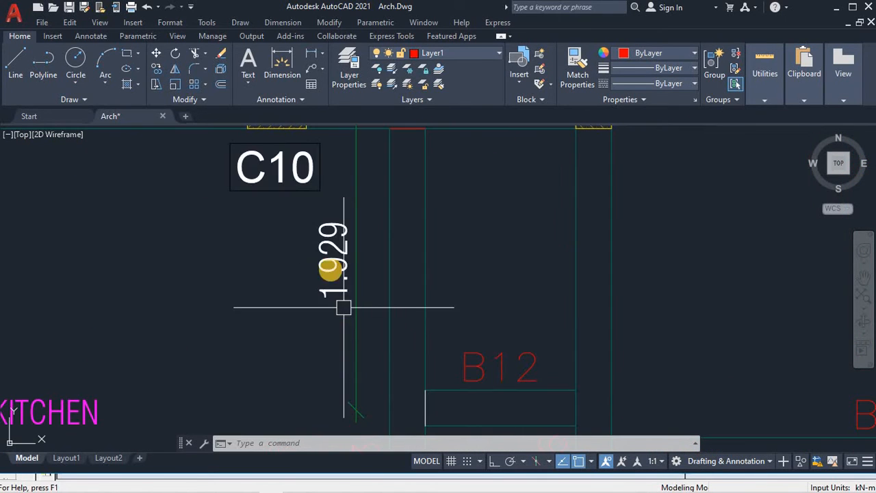
scroll(297, 289, down, 6)
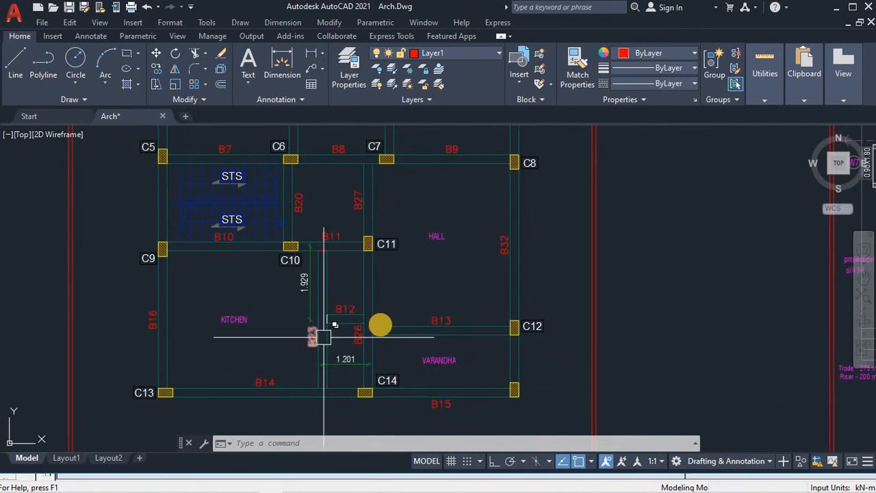
middle_drag(381, 324, 415, 296)
Step: Paste a copy of beam 22 shifted 1.93 m along Z, adding nodes 21 and 22 at Z 7.93
key(alt+Tab)
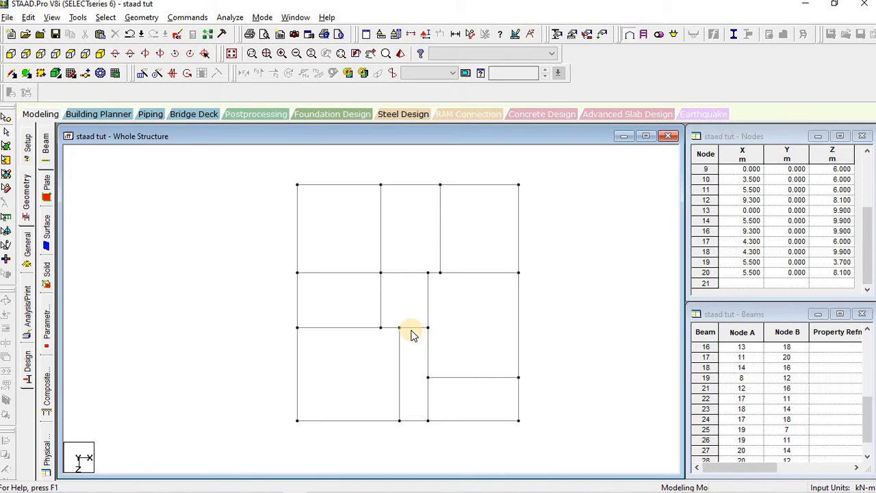
click(411, 330)
scroll(442, 346, up, 1)
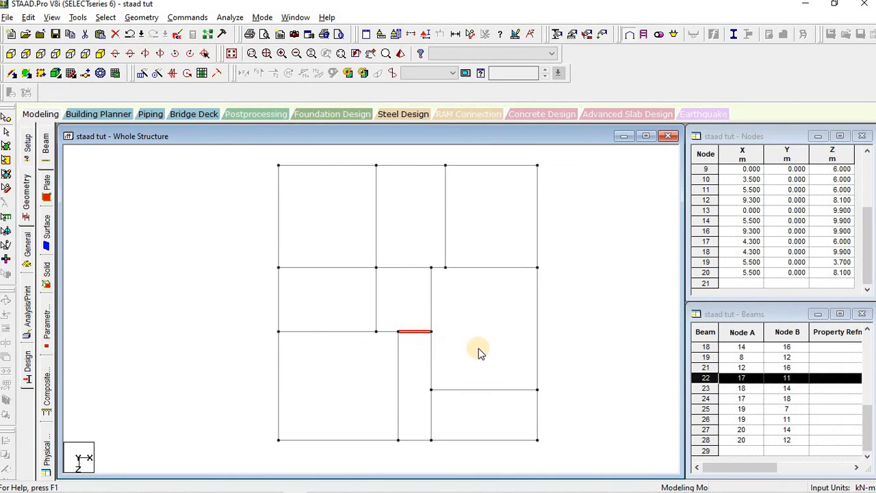
key(ctrl+v)
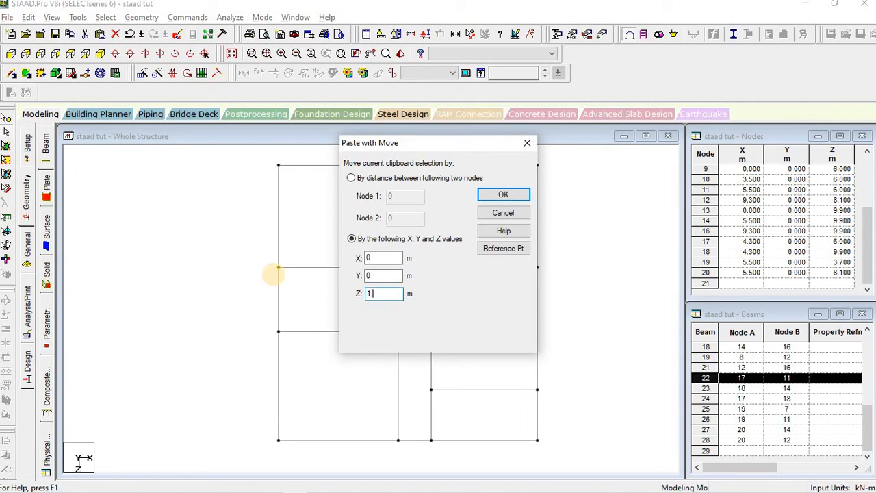
click(506, 195)
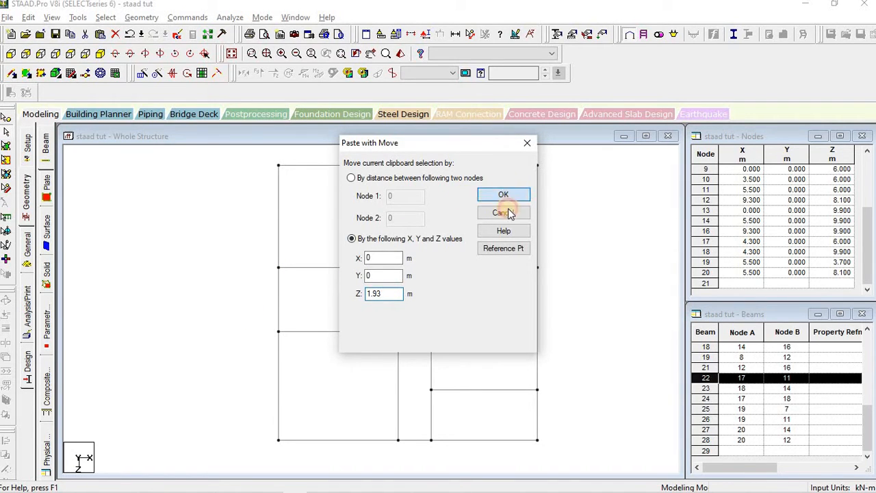
click(477, 339)
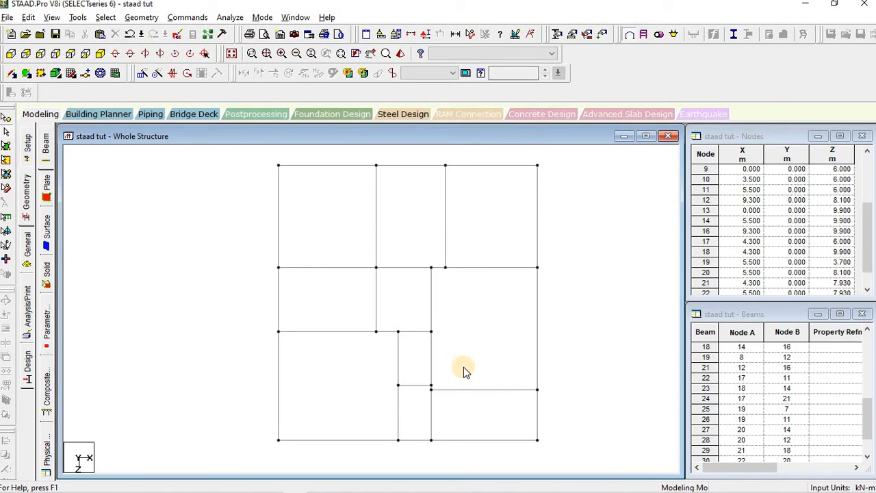
key(alt+Tab)
Step: Read the 2.249 (B6) and 1.201 (B24) offsets in AutoCAD, then select top beam 2 in STAAD.Pro
middle_drag(468, 311, 473, 413)
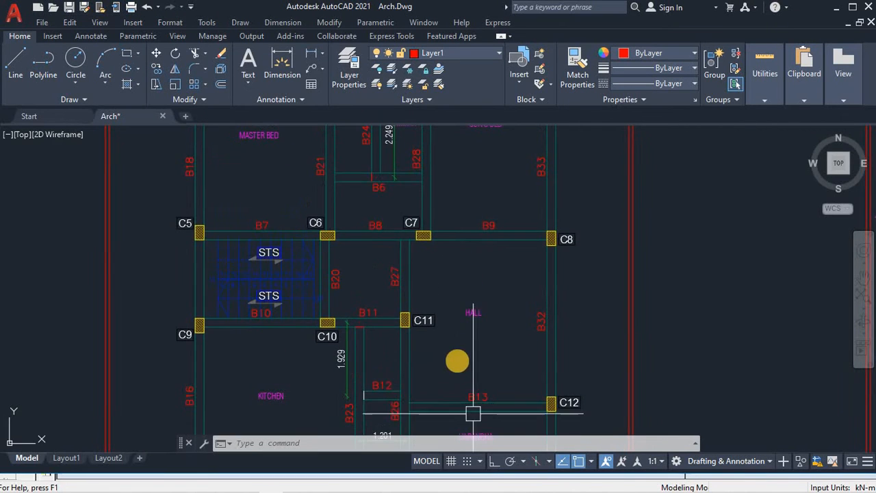
scroll(458, 370, down, 5)
scroll(438, 212, up, 8)
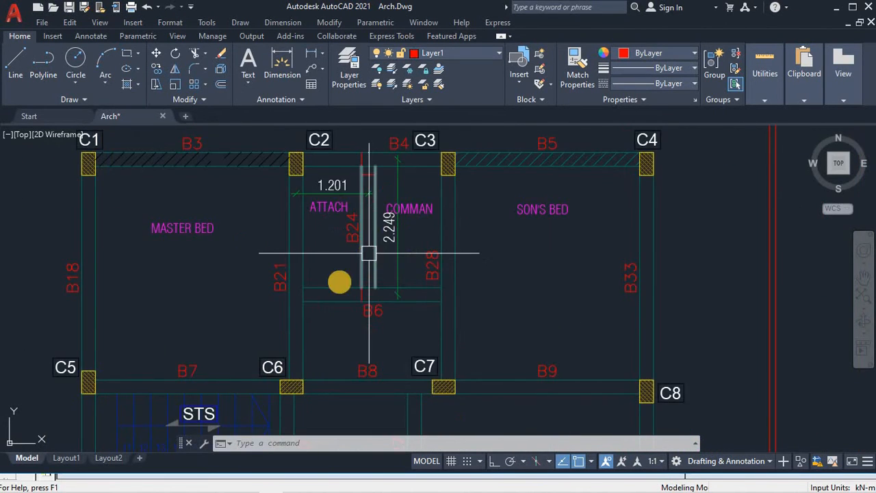
scroll(337, 295, up, 2)
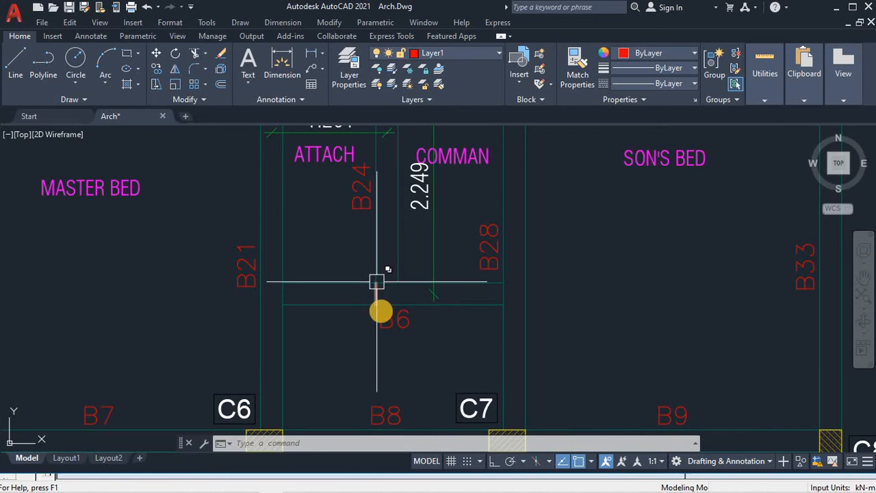
scroll(380, 309, down, 2)
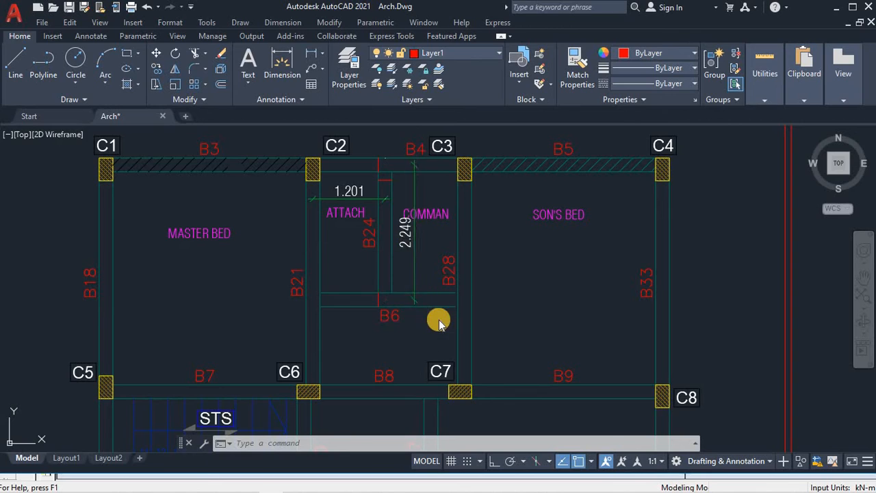
key(alt+Tab)
click(405, 167)
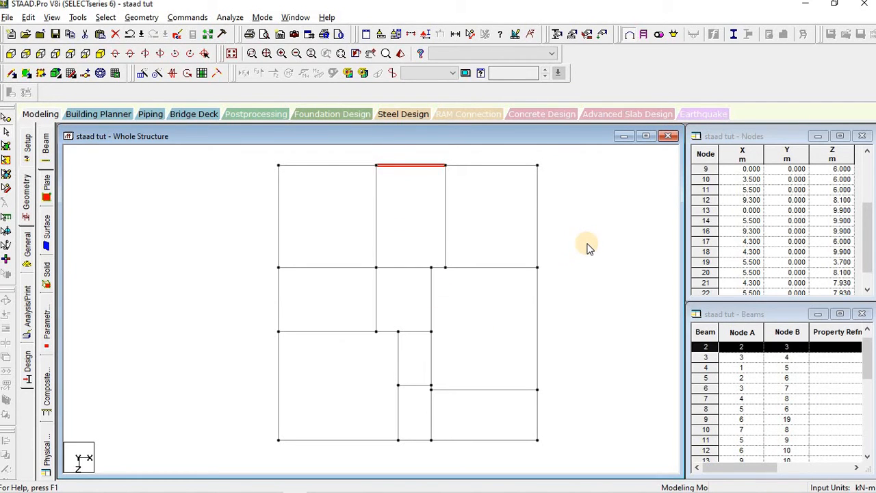
Step: Paste a copy of top beam 2 shifted 2.25 m along Z, creating nodes 23 and 24
key(ctrl+v)
double_click(383, 293)
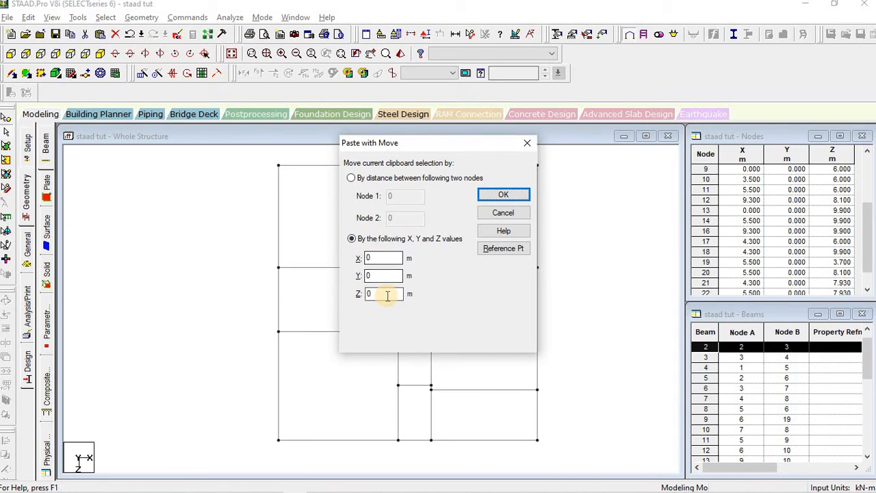
text(2.25)
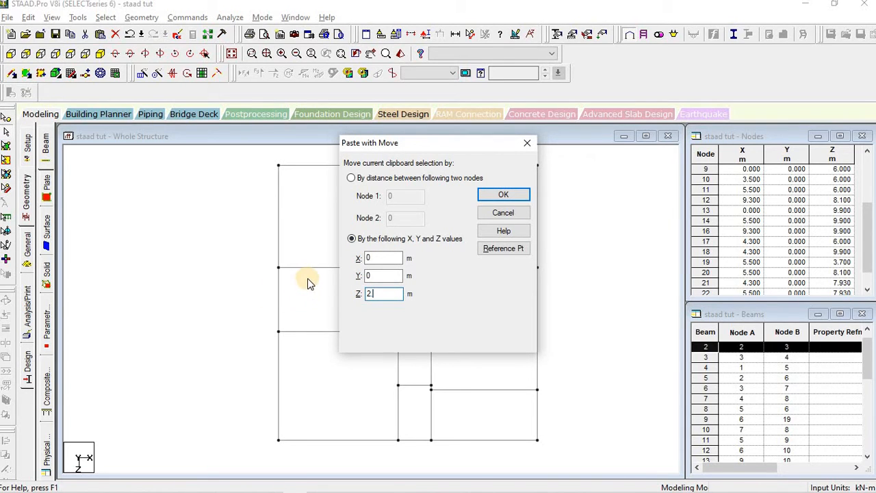
click(507, 195)
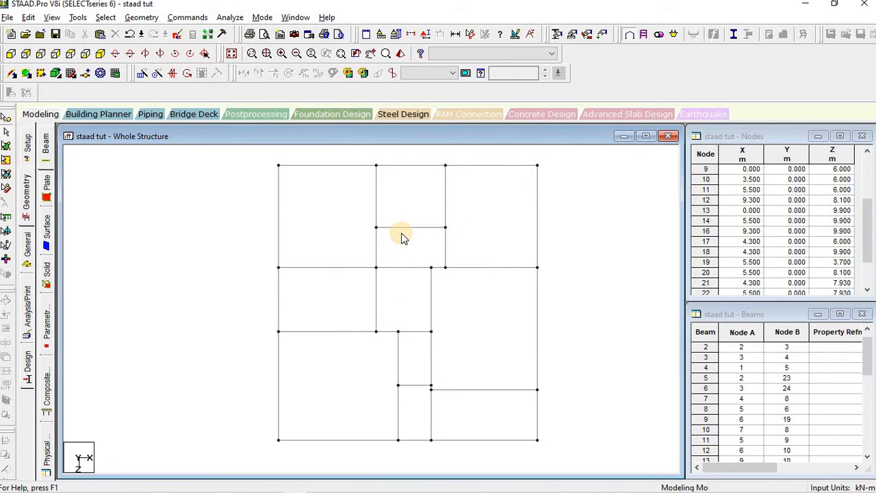
Step: Recheck B24's offset in AutoCAD and select the vertical beam between nodes 2 and 23
key(alt+Tab)
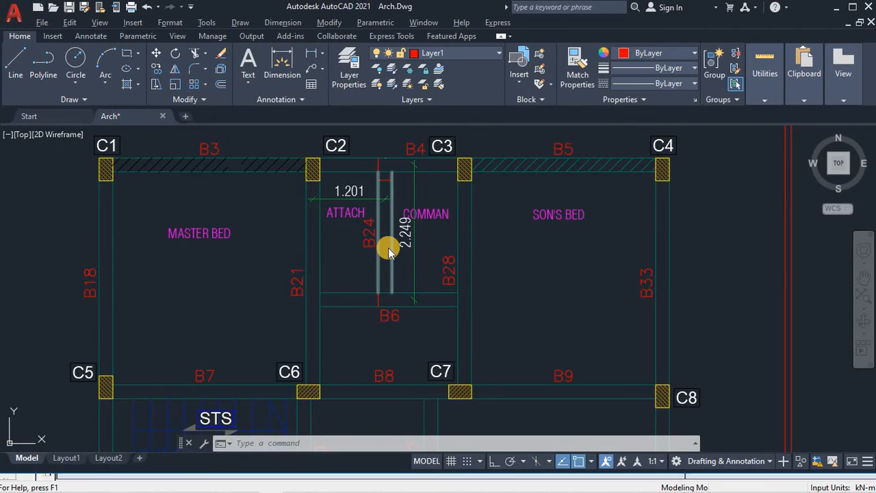
key(alt+Tab)
click(376, 204)
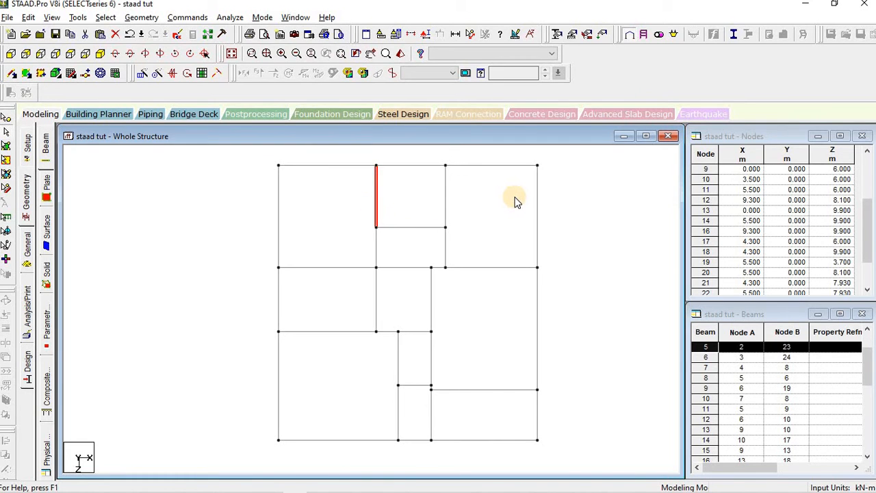
Step: Paste a copy of the node 2–23 vertical beam shifted 1.2 m along X, then deselect
key(ctrl+v)
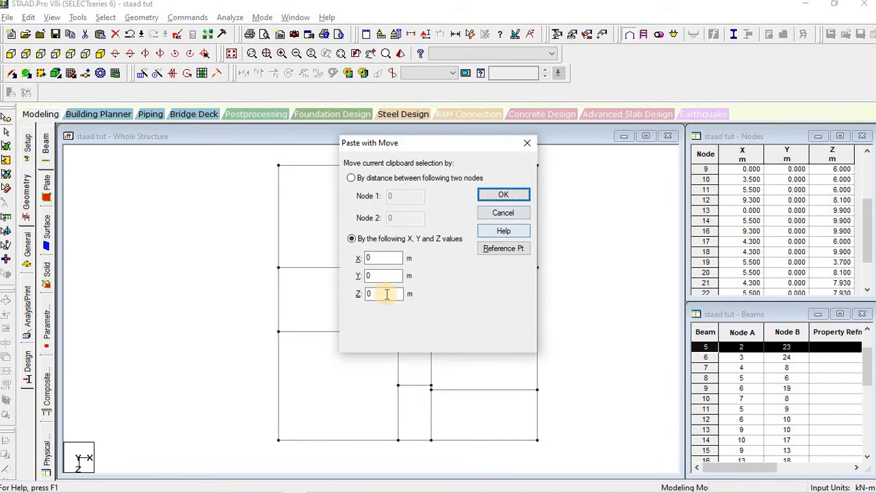
double_click(381, 256)
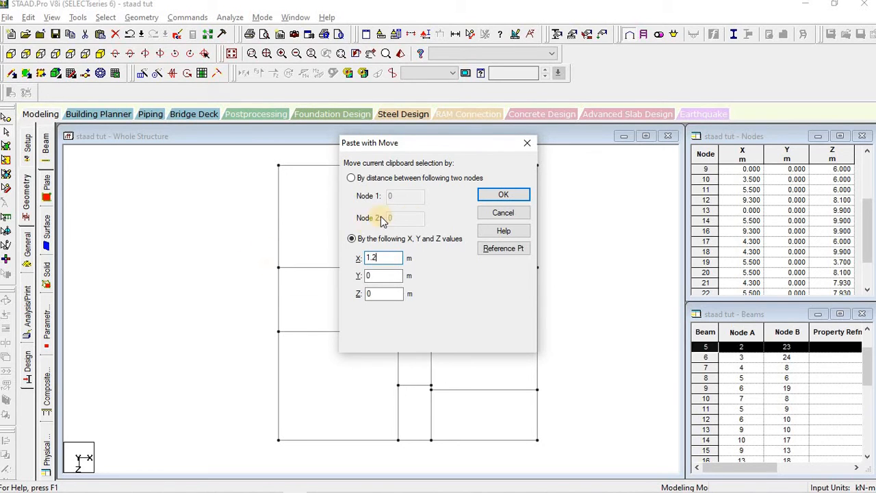
click(491, 202)
click(585, 225)
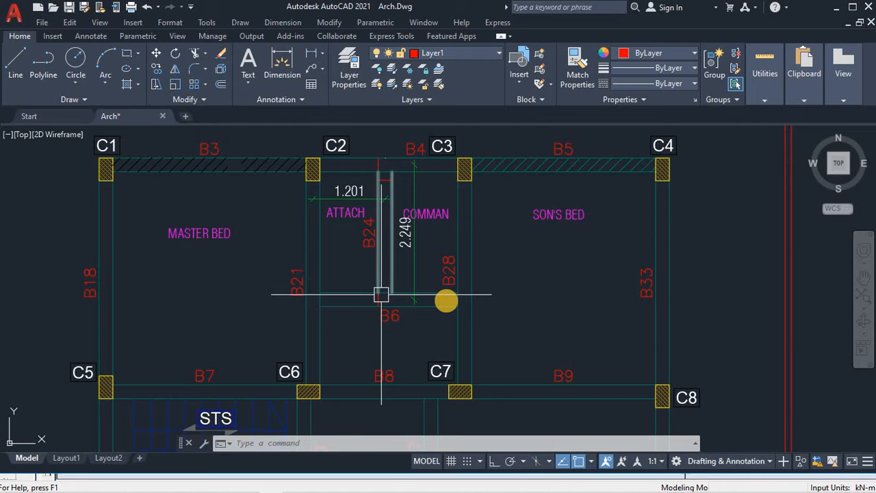
scroll(446, 303, down, 5)
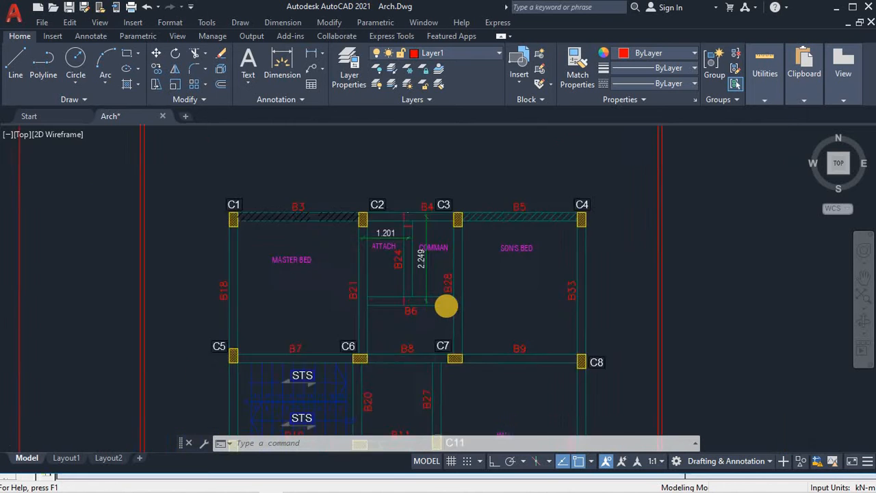
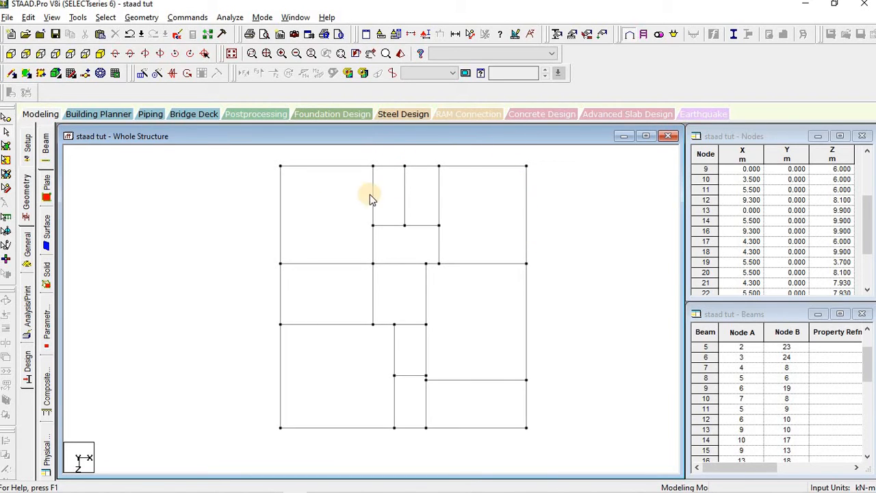
Step: Return the floor grid to the Top plan view and enable node picking with the Nodes Cursor
scroll(415, 285, up, 1)
scroll(414, 284, down, 1)
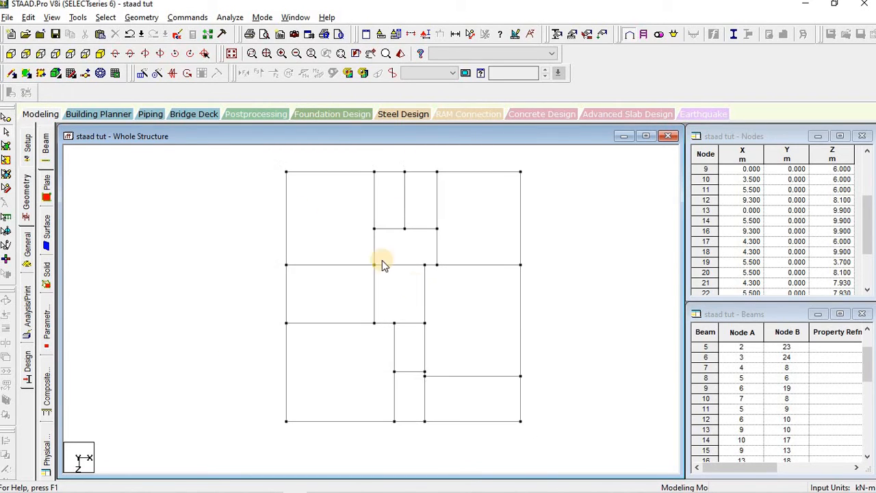
scroll(247, 245, down, 1)
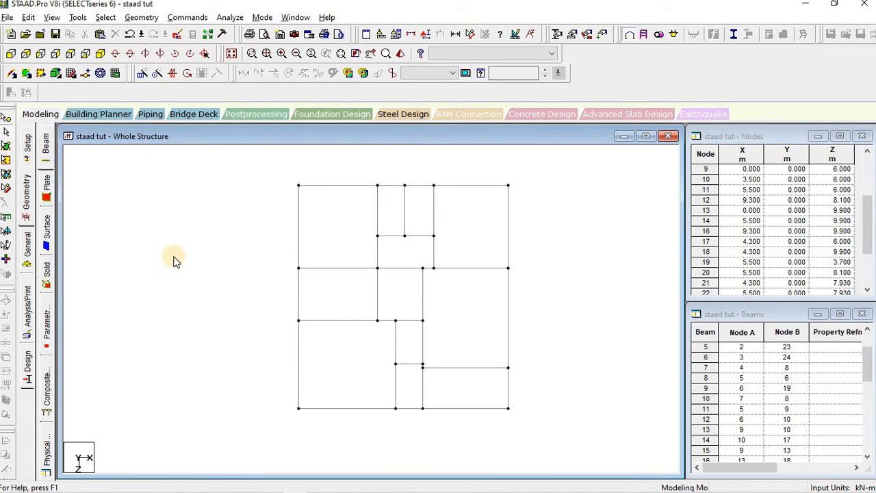
click(100, 54)
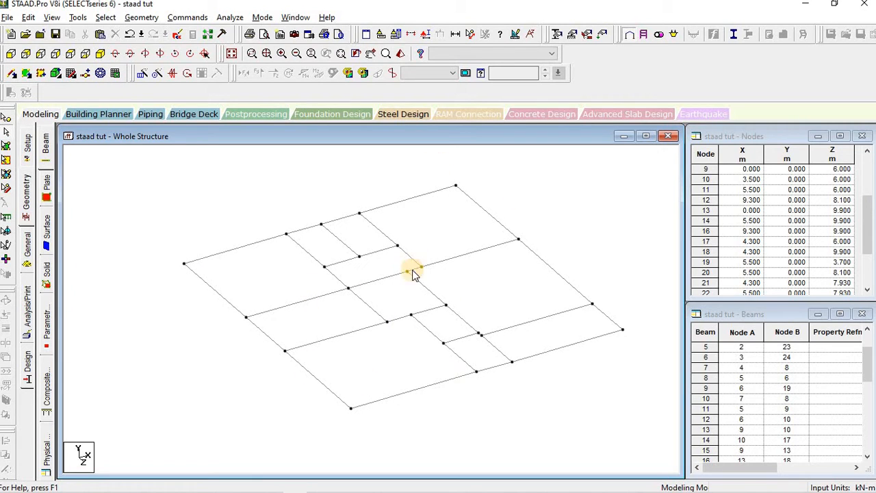
click(71, 54)
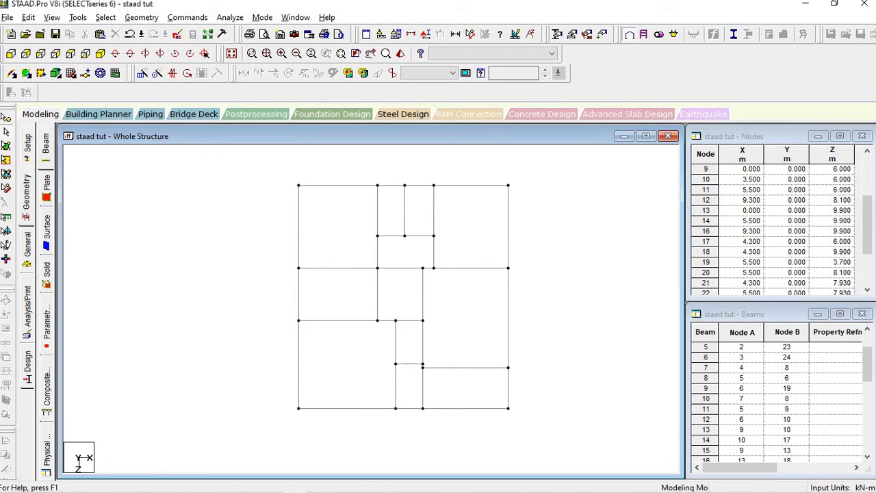
click(7, 119)
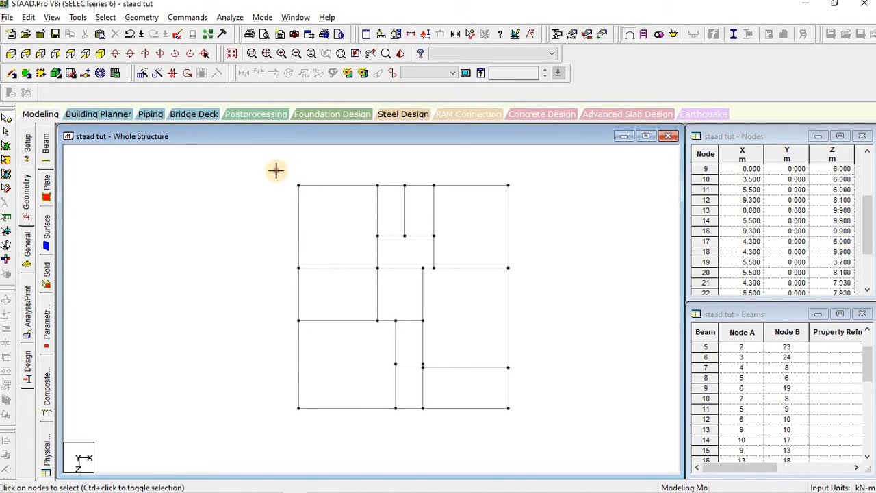
Step: Select the column nodes along the top and middle rows of the floor grid
drag(276, 172, 314, 199)
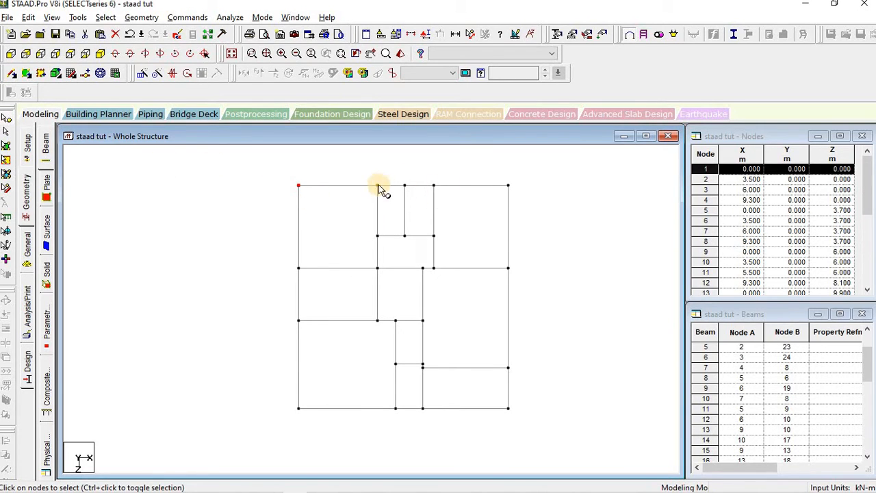
drag(362, 169, 524, 197)
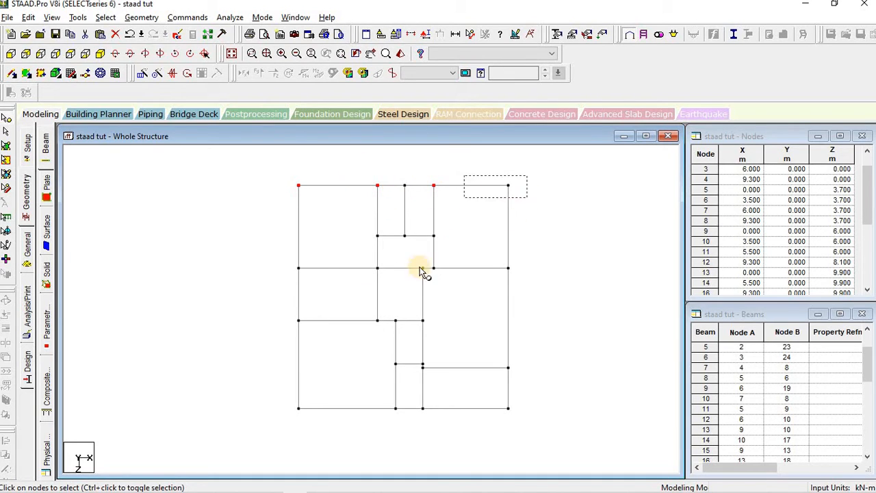
ctrl+click(299, 268)
ctrl+drag(369, 265, 383, 276)
scroll(473, 269, up, 3)
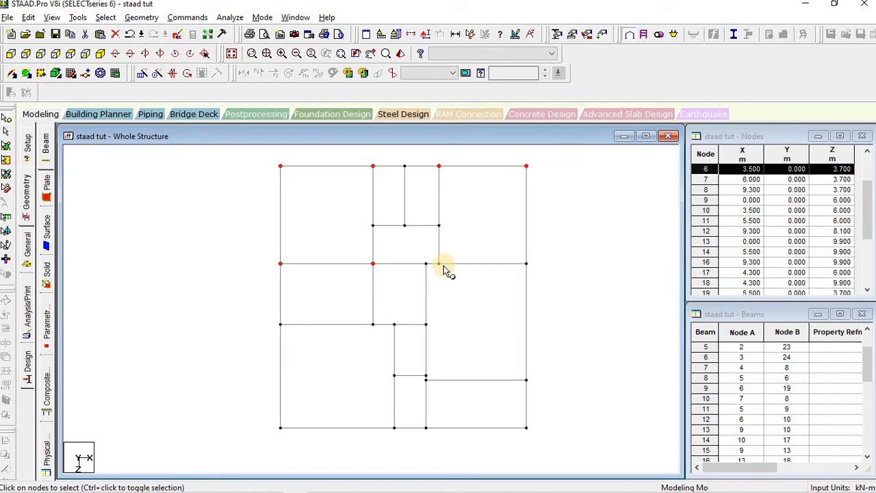
ctrl+click(439, 264)
ctrl+click(533, 266)
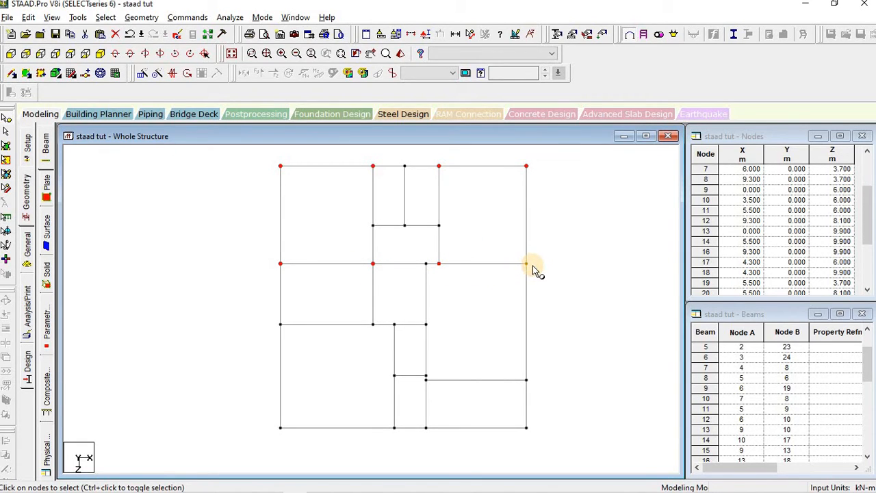
ctrl+click(527, 265)
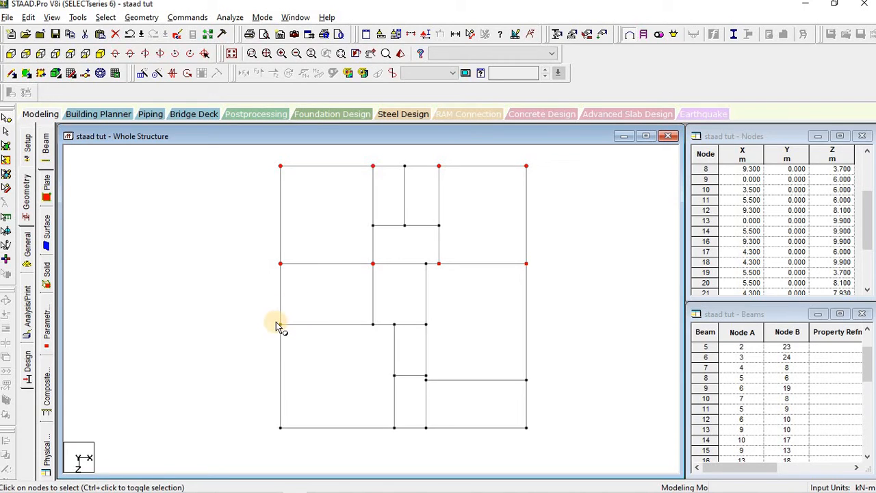
Step: Add the lower-row, right-edge and bottom-edge column nodes, including both bottom corners
ctrl+click(280, 325)
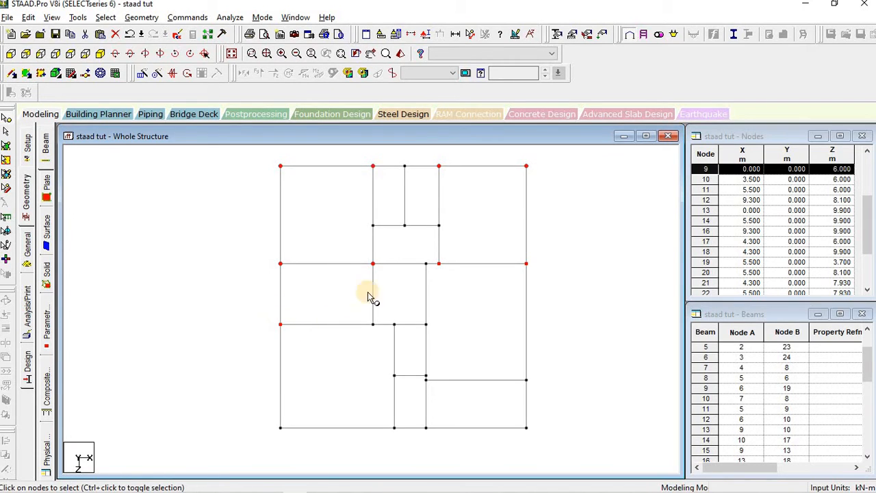
ctrl+click(374, 326)
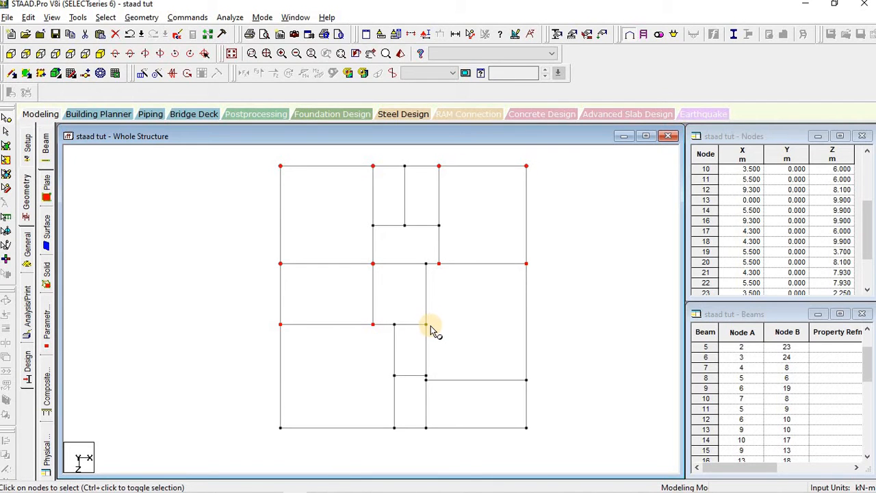
click(427, 326)
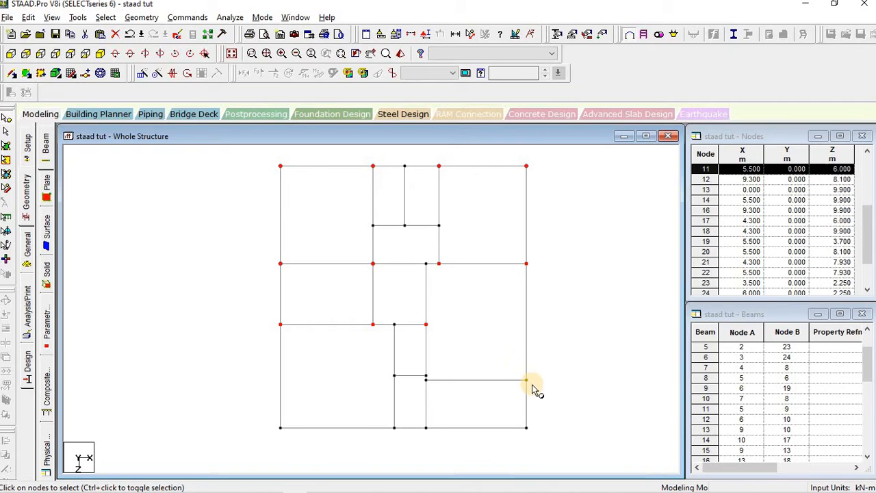
click(527, 380)
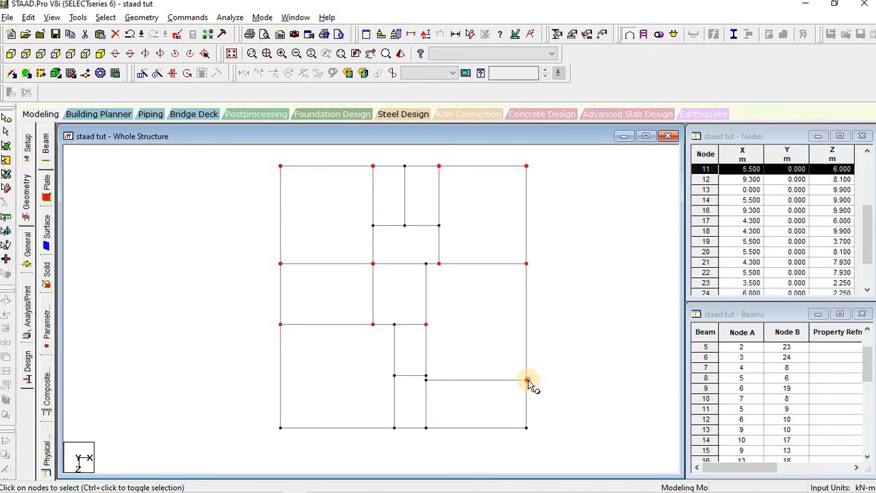
click(526, 429)
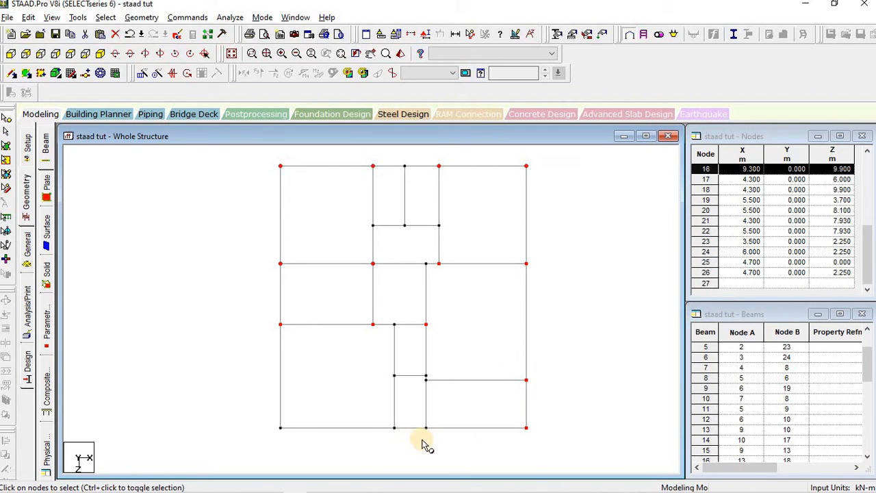
click(426, 430)
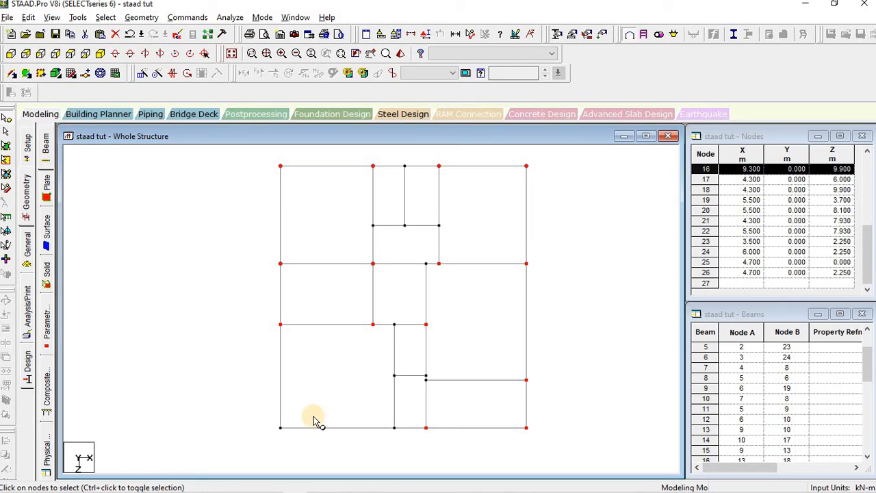
click(280, 428)
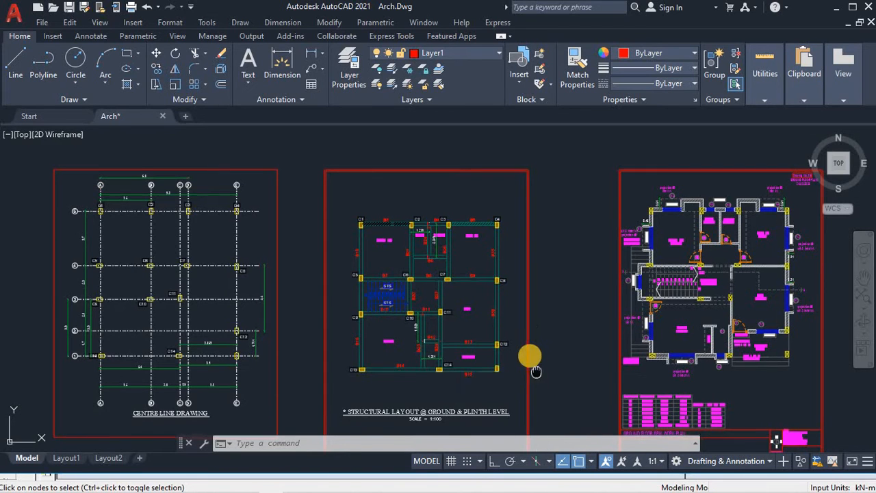
Step: Check the selected nodes against the column positions in the AutoCAD structural layout
scroll(530, 355, down, 1)
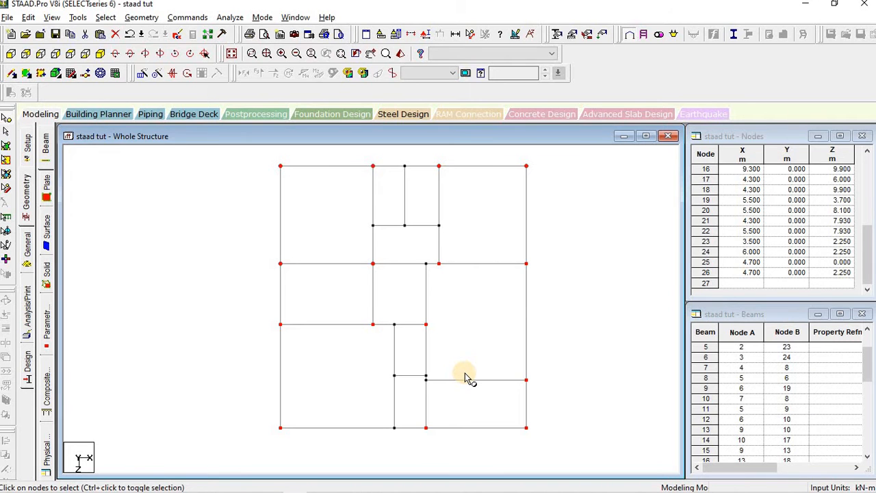
scroll(466, 378, down, 2)
middle_drag(467, 386, 465, 393)
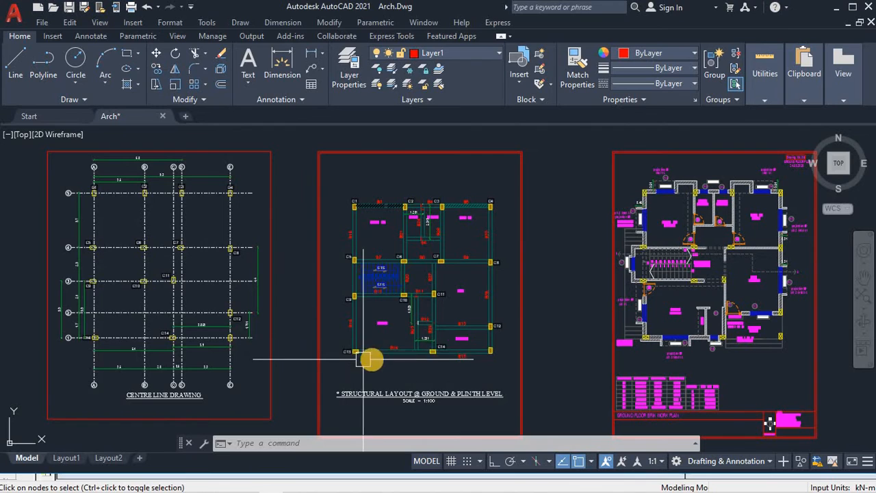
key(alt+Tab)
key(alt+Tab)
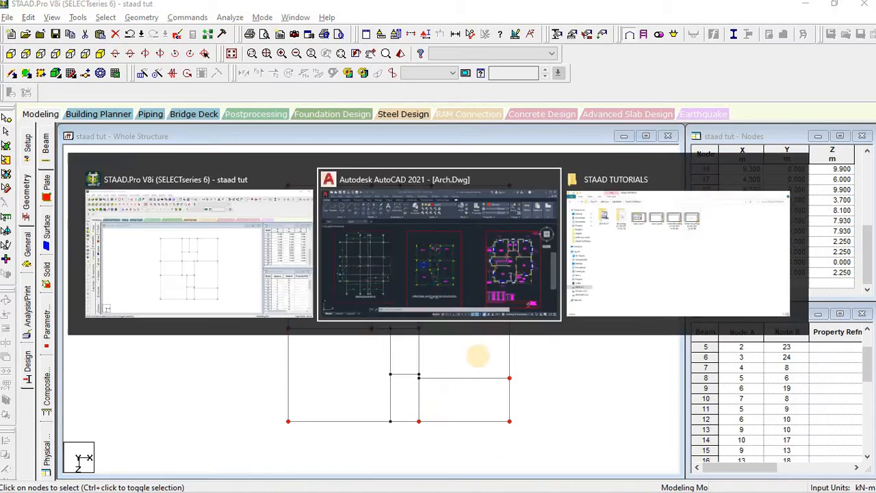
key(alt+Tab)
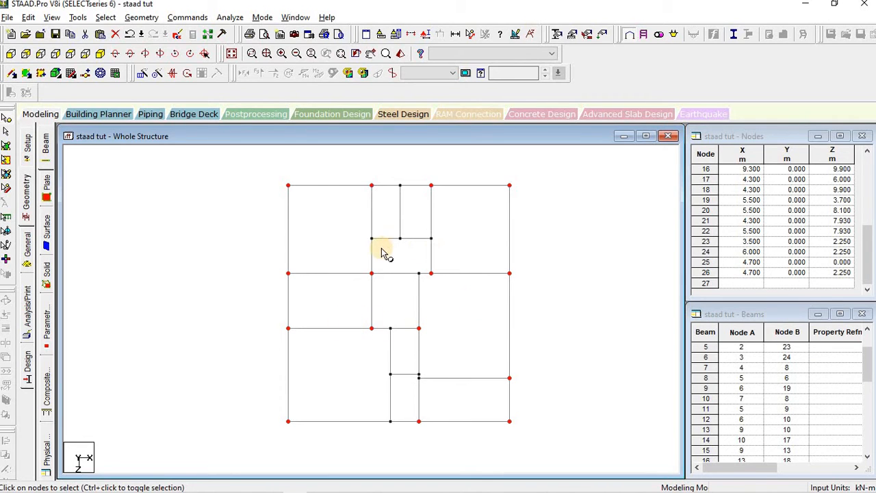
Step: Translationally repeat the selected nodes along Y at -1.5 m spacing with Link Steps, generating columns
click(100, 54)
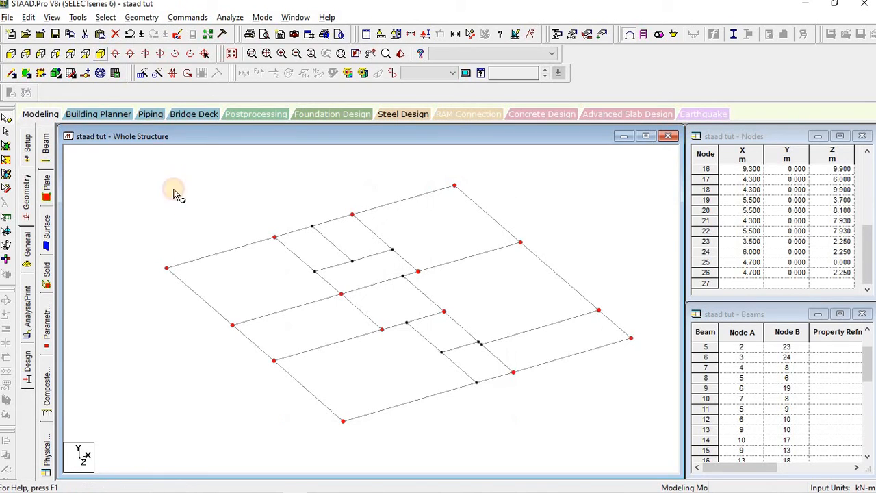
click(143, 75)
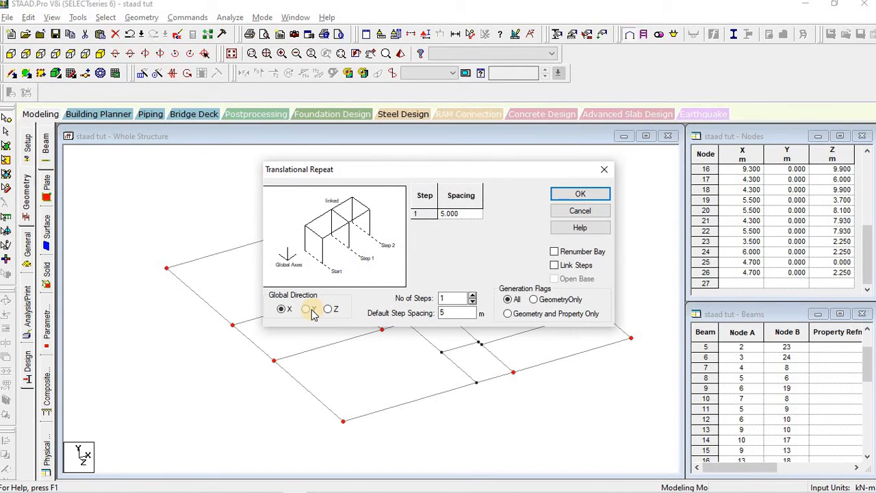
click(308, 309)
click(447, 298)
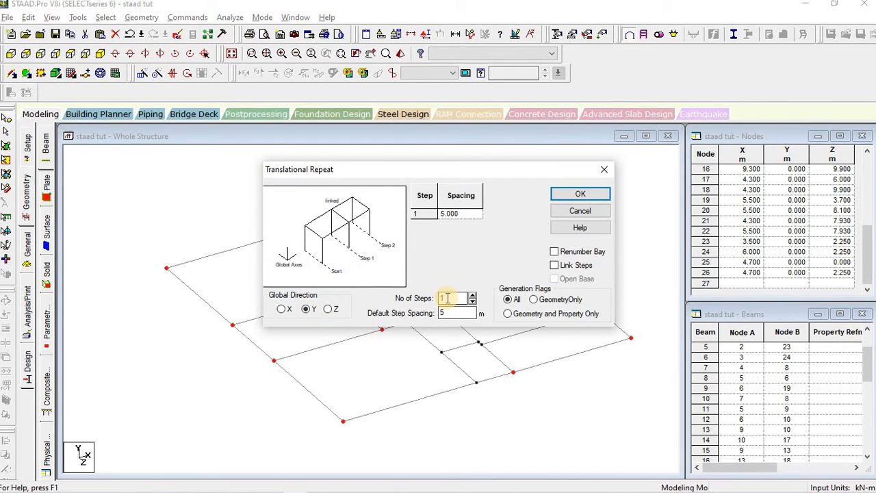
double_click(447, 313)
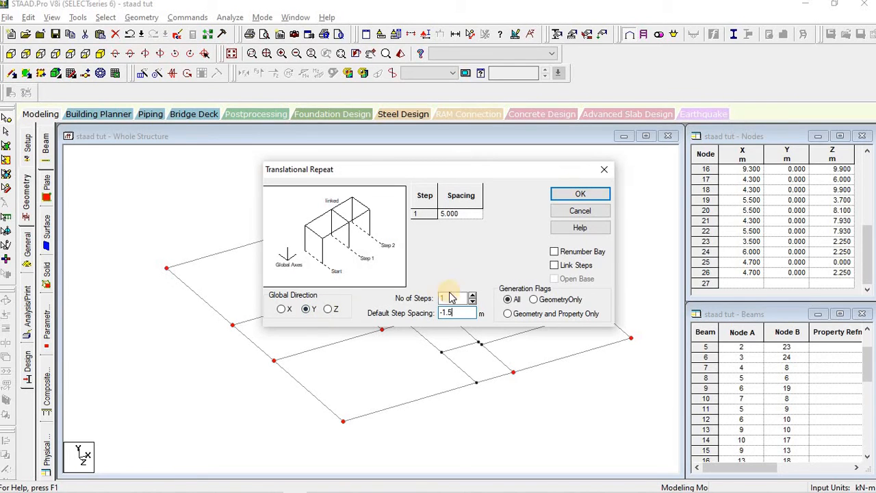
click(555, 265)
drag(510, 172, 643, 127)
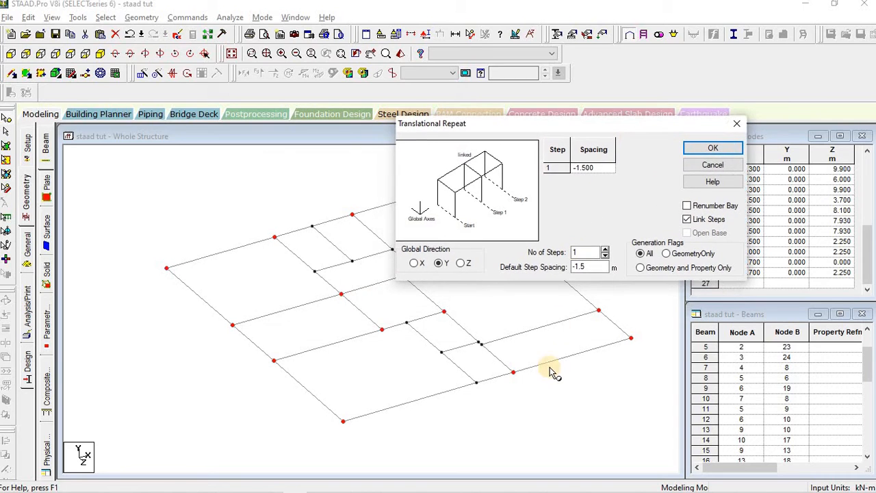
middle_drag(526, 382, 467, 369)
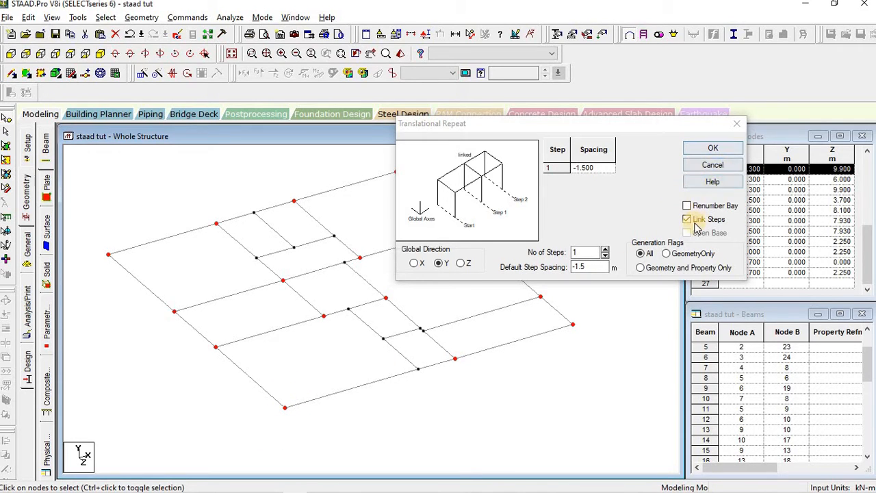
click(705, 149)
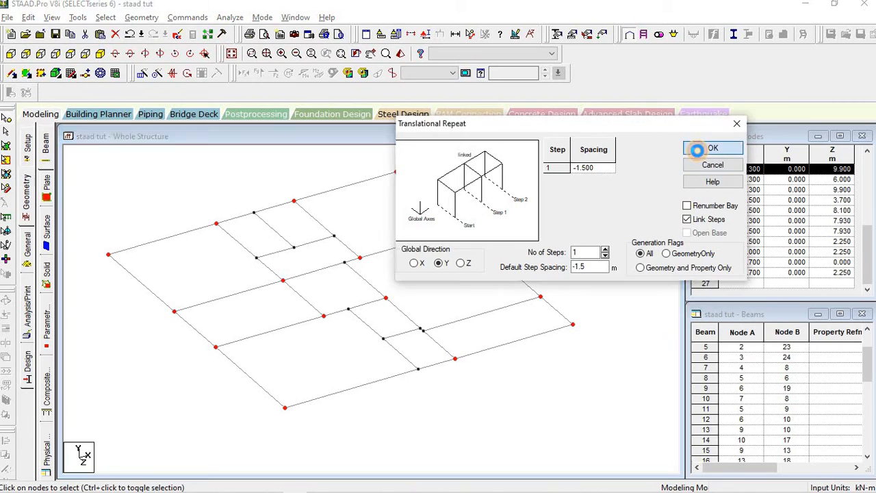
scroll(417, 357, up, 3)
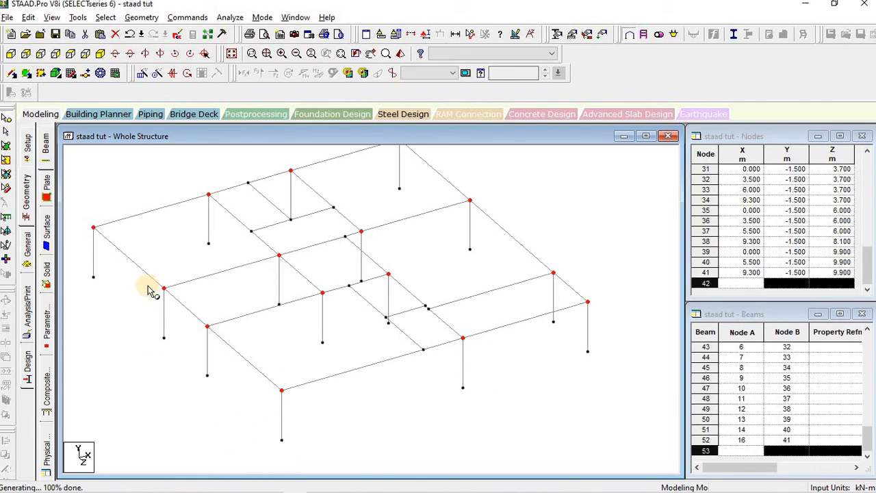
scroll(390, 391, down, 2)
Step: Clear the selection and check the Nodes and Beams tables for the new Y = -1.5 m column bases
scroll(389, 389, down, 1)
click(384, 394)
middle_drag(385, 395, 445, 397)
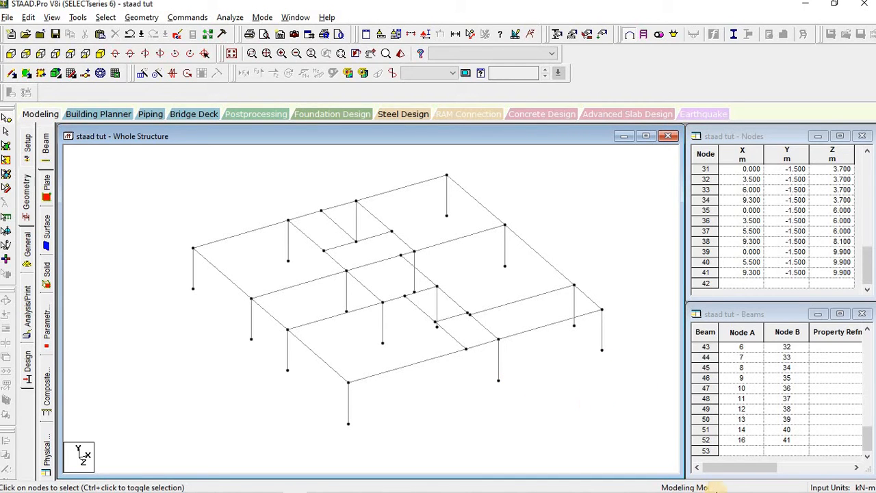
mouse_move(695, 483)
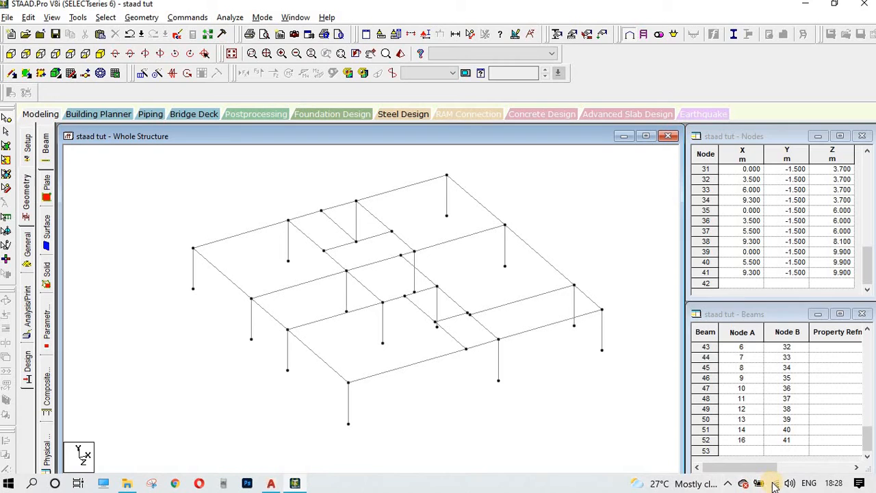
click(730, 484)
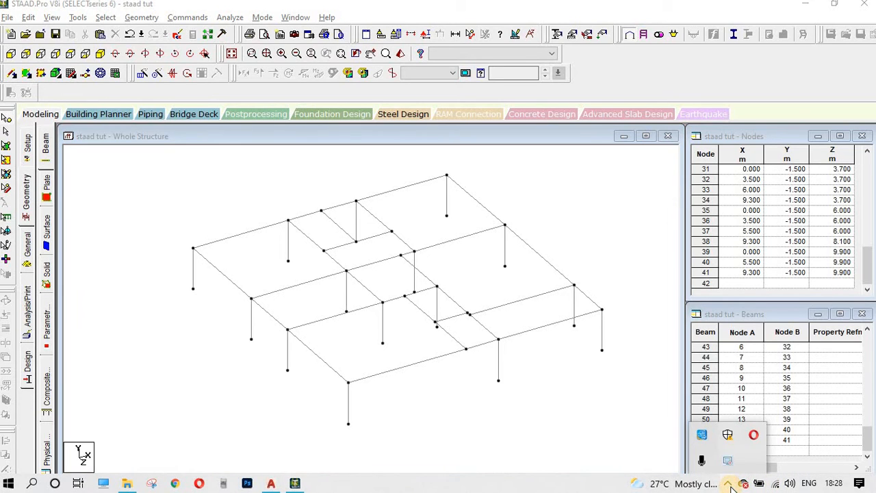
right_click(730, 460)
click(730, 461)
click(545, 418)
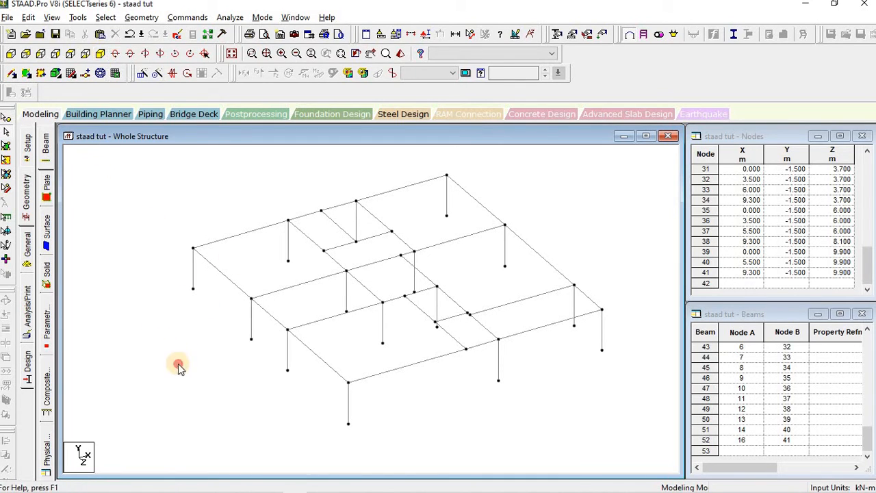
Step: Open the General > Spec page, accepting Auto Save and cancelling the structure-modified warning
click(25, 252)
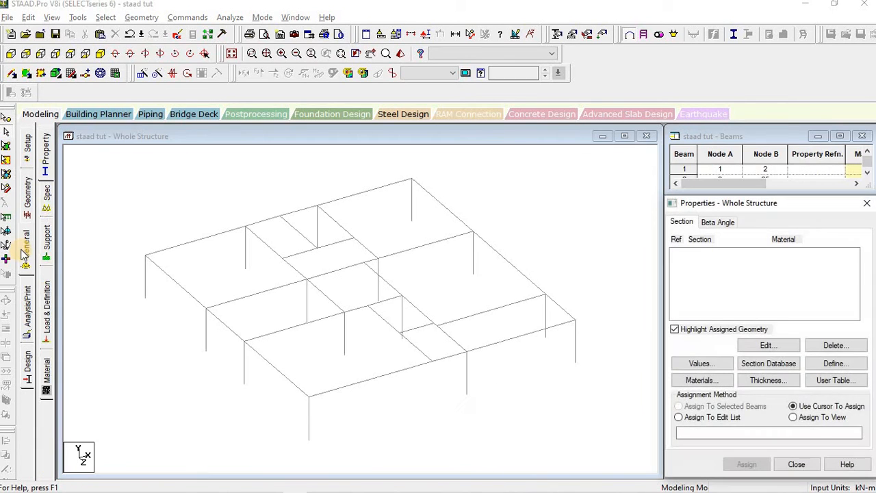
click(44, 203)
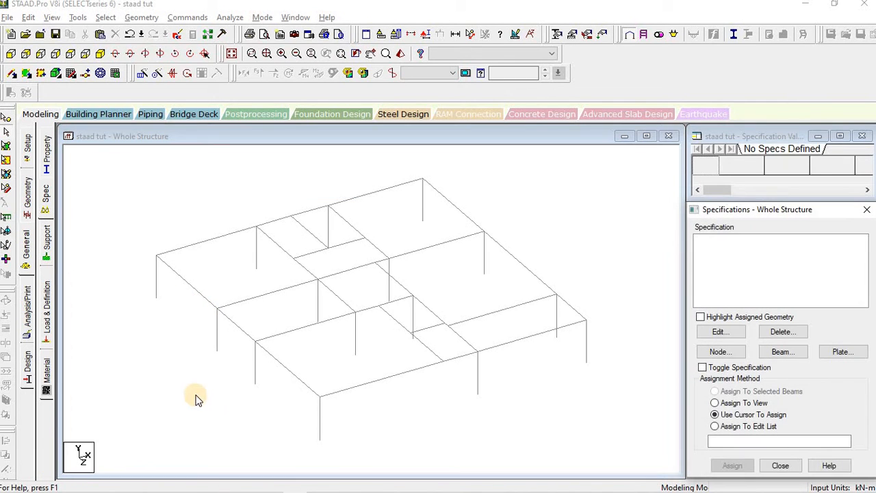
click(543, 199)
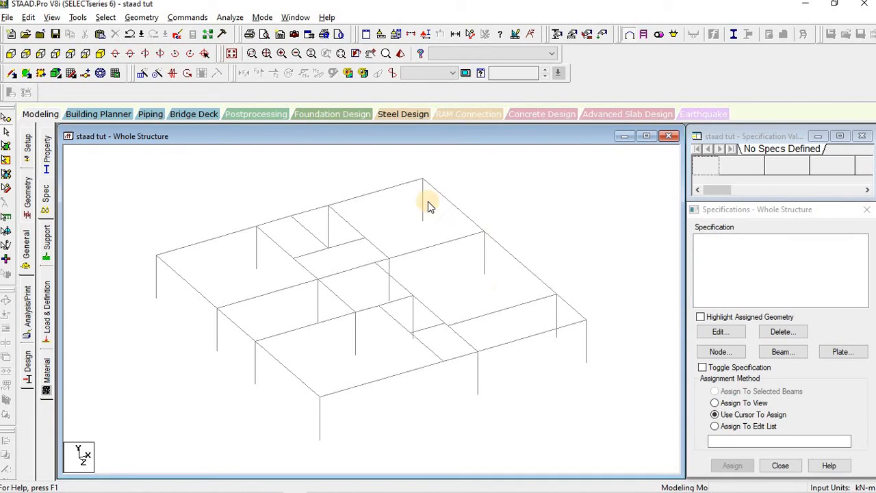
click(593, 228)
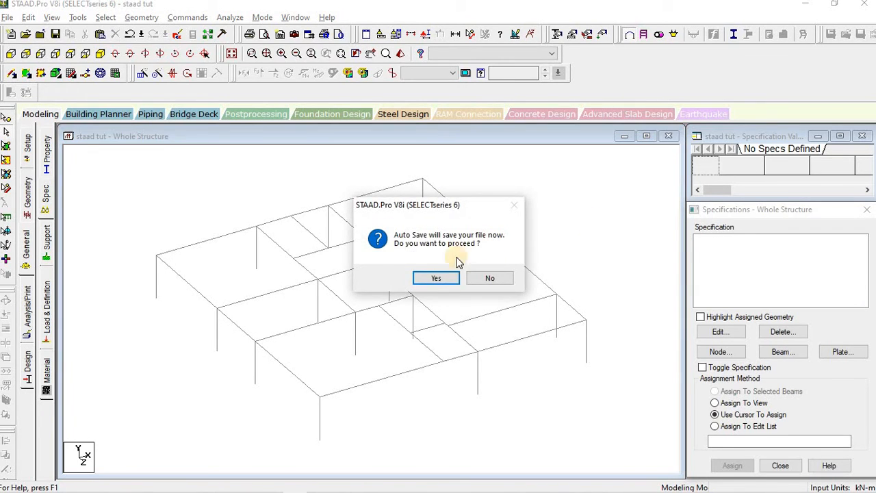
click(436, 277)
click(463, 267)
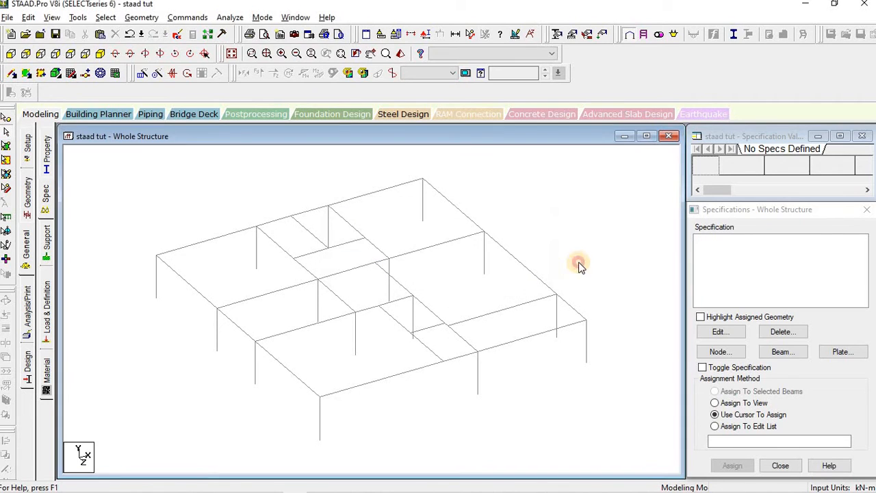
click(745, 208)
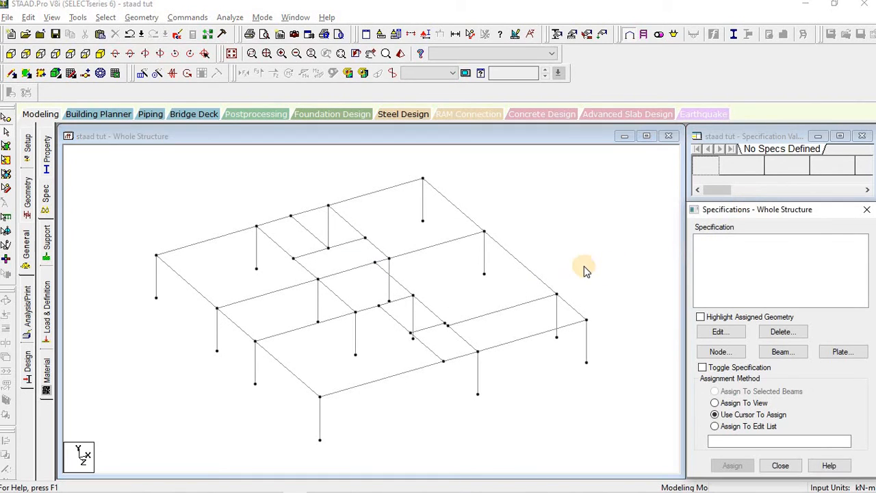
Step: Zoom and pan in on the frame's rear bay
click(282, 187)
middle_drag(373, 198, 411, 209)
scroll(375, 242, up, 5)
scroll(333, 236, up, 1)
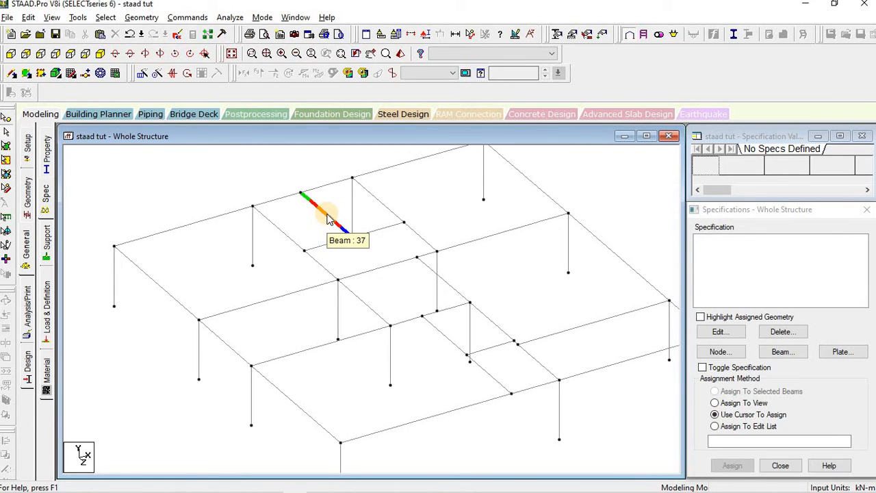
middle_drag(368, 245, 383, 287)
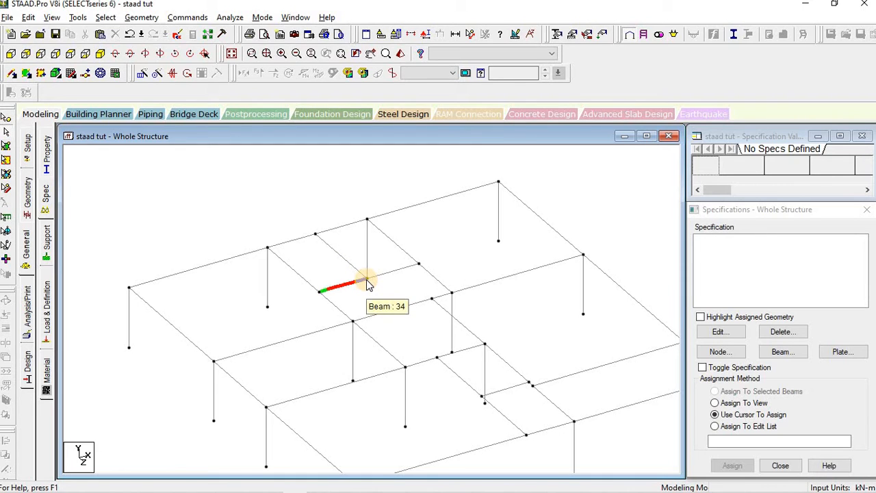
click(315, 234)
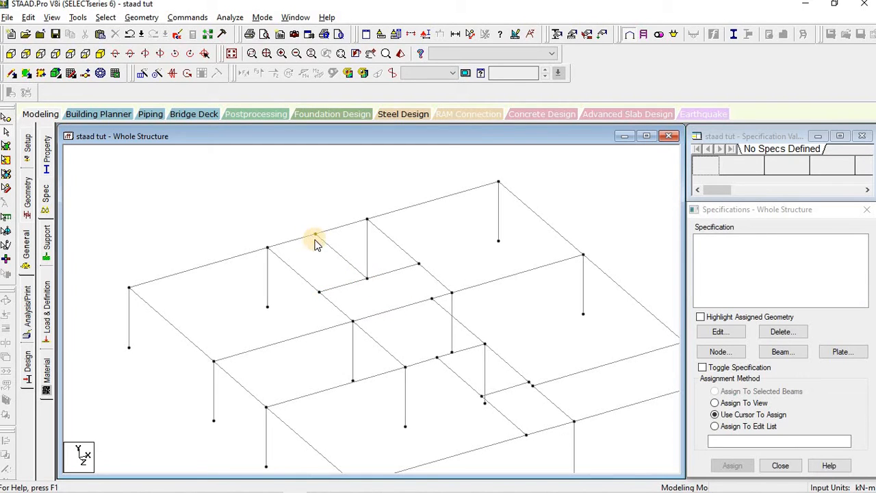
click(367, 278)
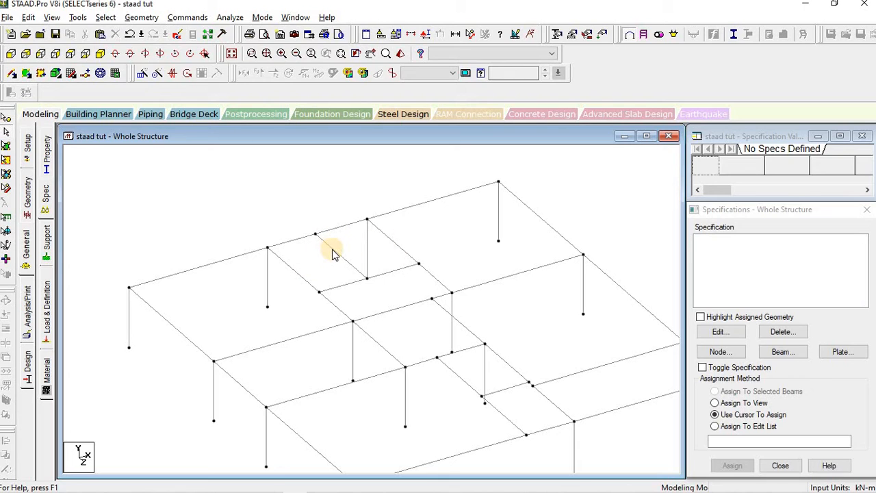
Step: Select beam 37 and return to the Specifications panel
click(328, 267)
click(328, 263)
click(336, 256)
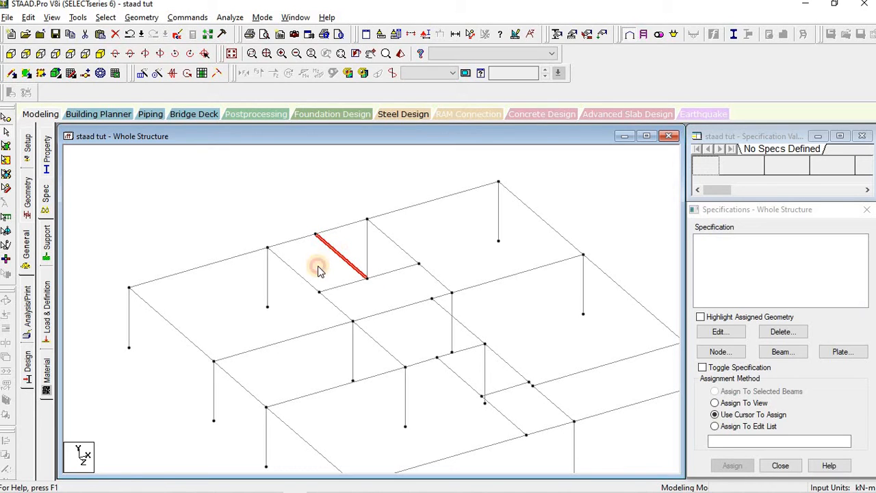
click(332, 253)
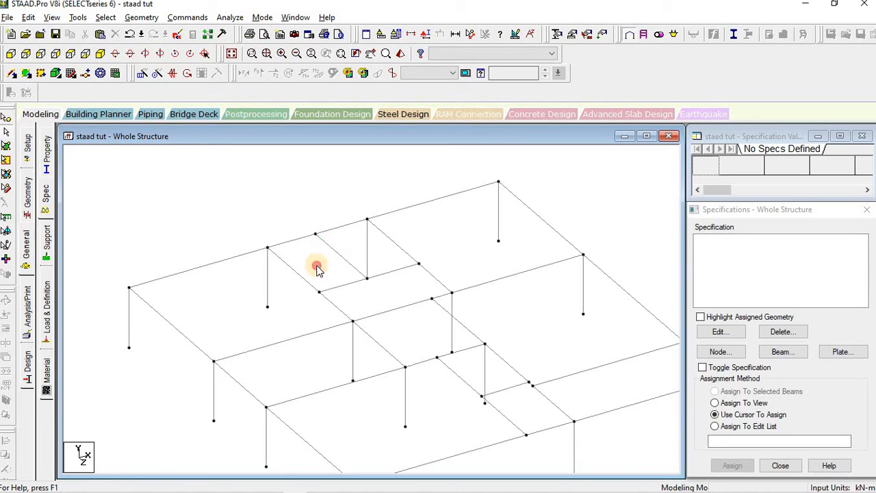
click(336, 256)
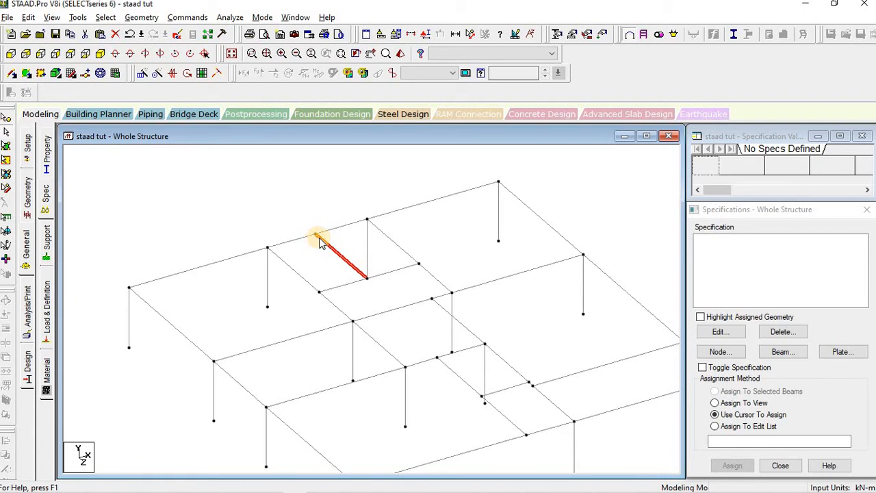
click(753, 211)
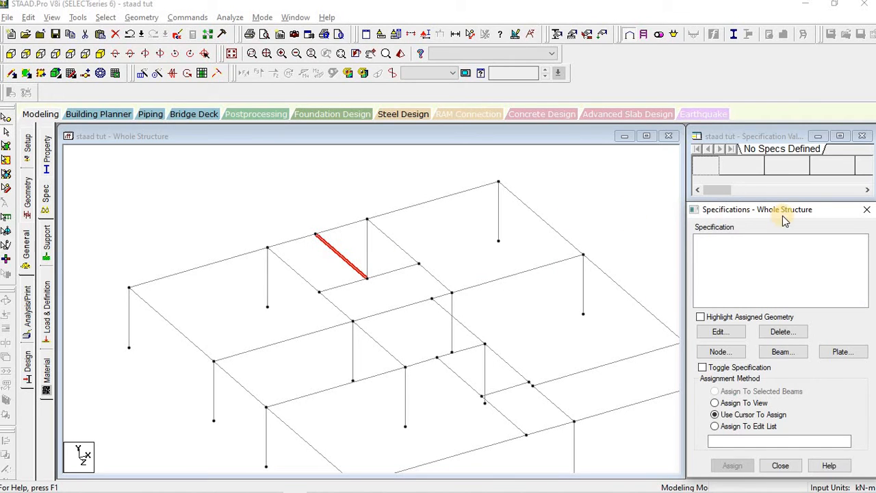
click(46, 195)
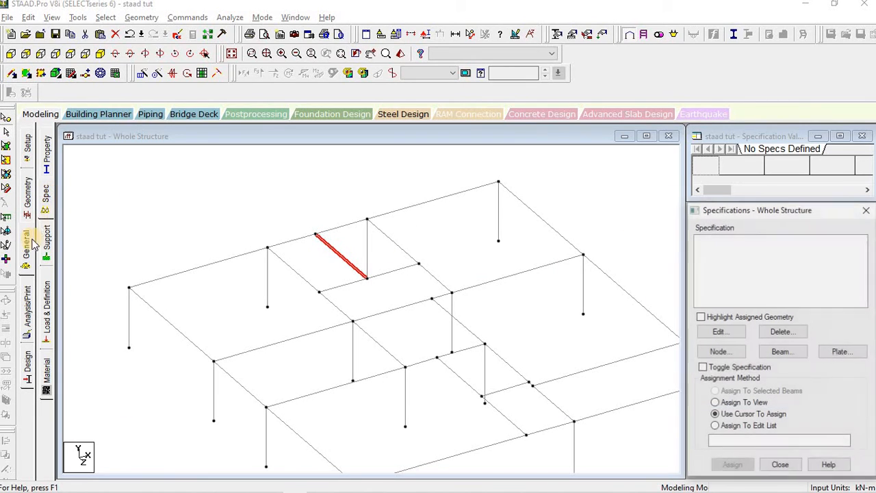
Step: Add a START beam release specification freeing MY and MZ
click(784, 351)
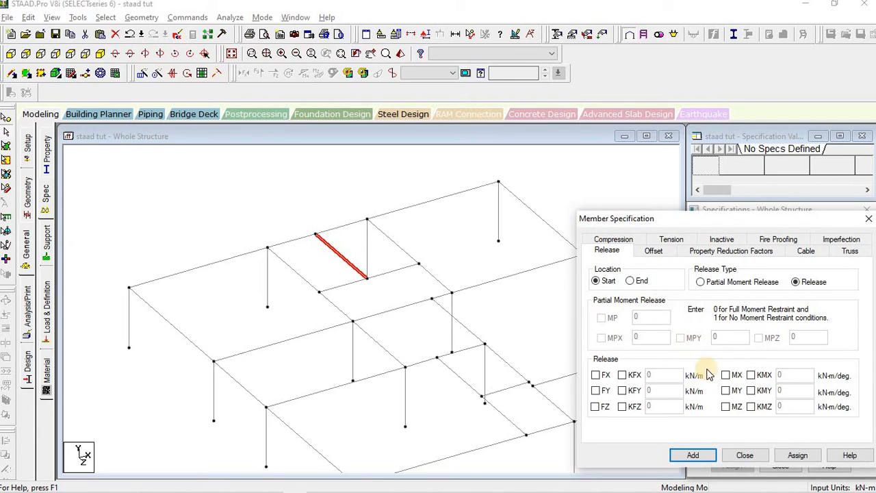
click(727, 391)
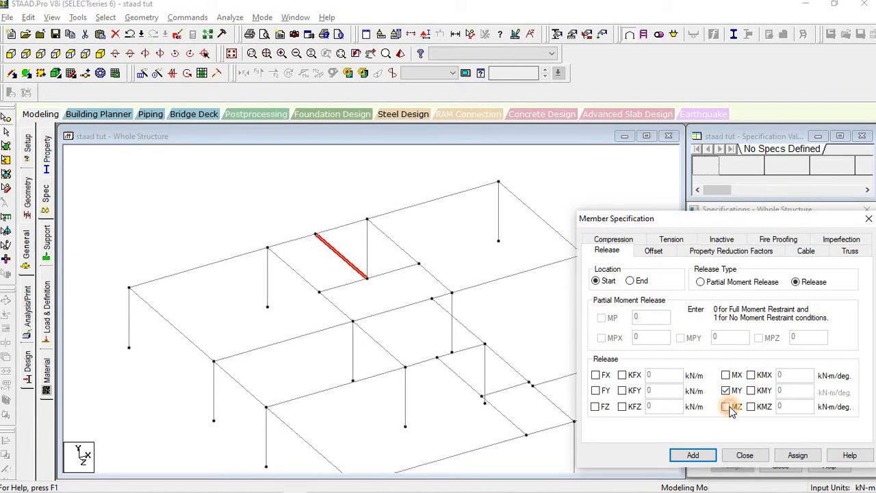
click(727, 407)
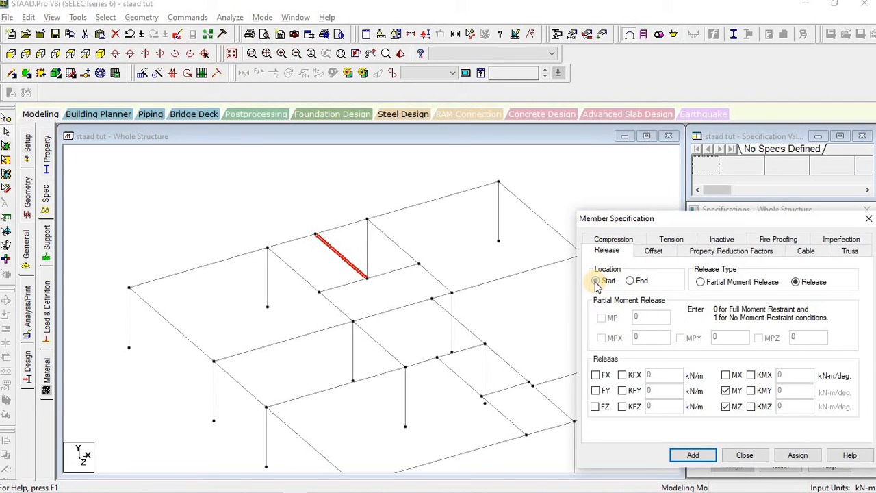
click(691, 456)
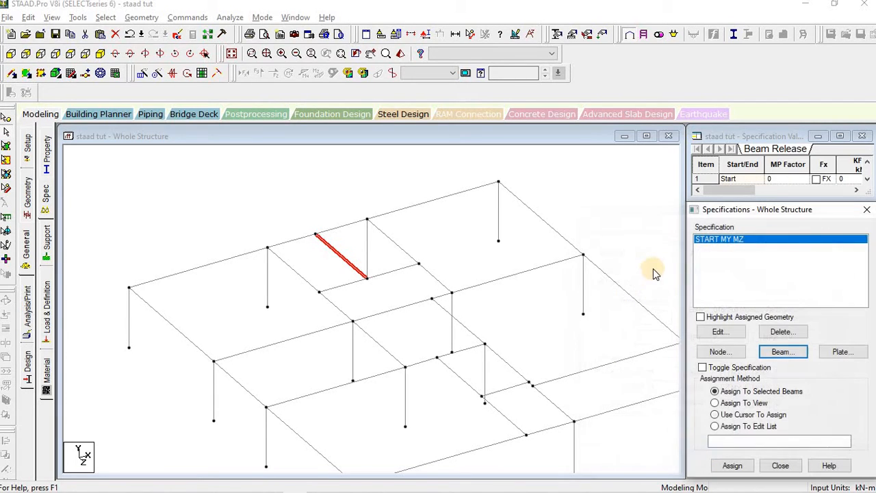
Step: Add the matching END release specification freeing MY and MZ
click(781, 354)
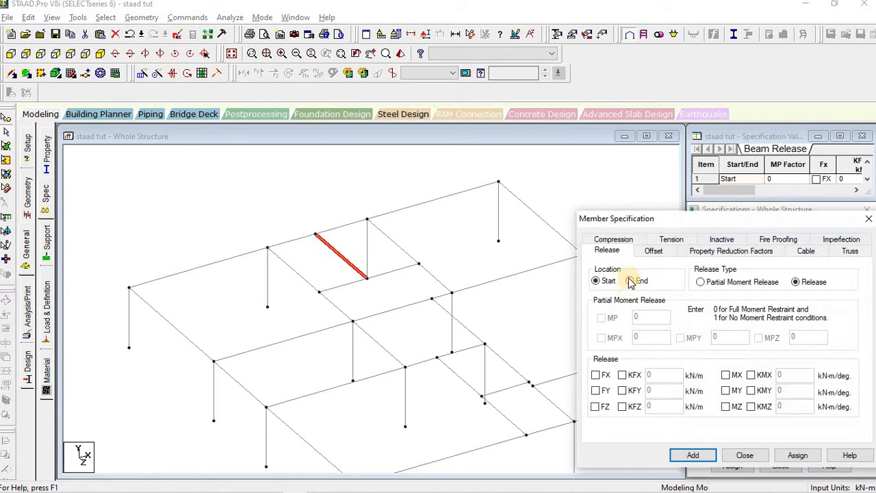
click(641, 286)
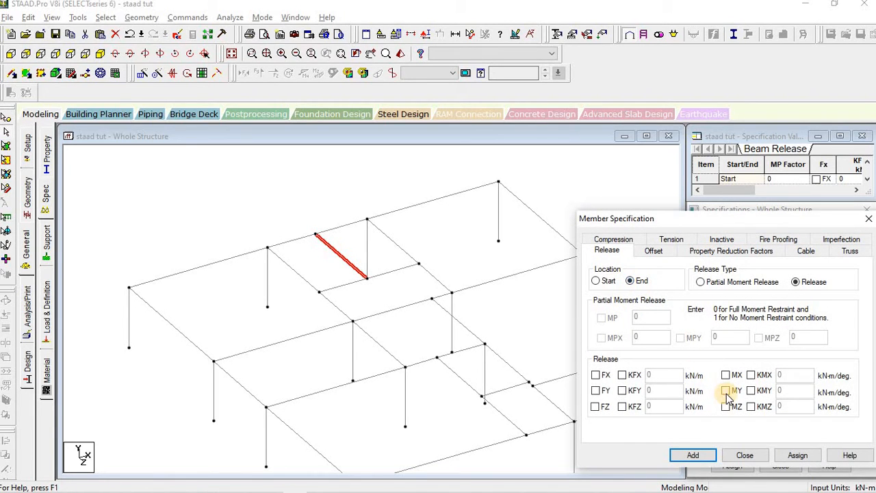
click(725, 391)
click(726, 406)
click(693, 455)
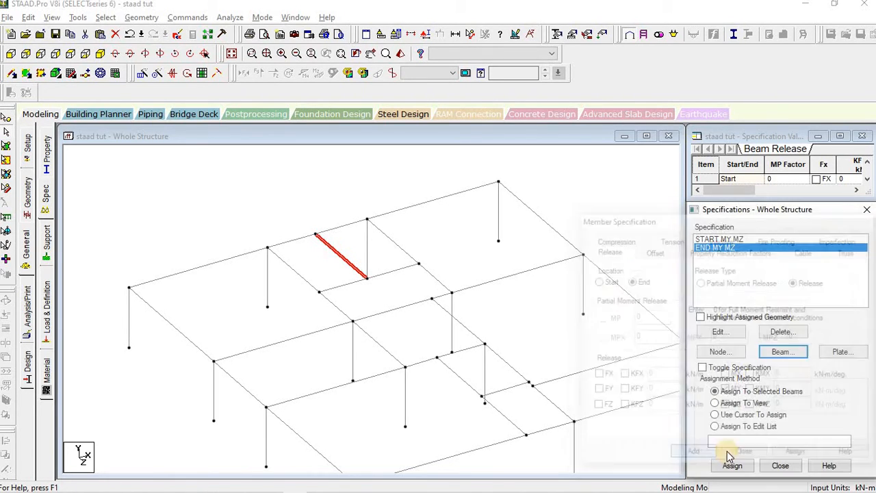
Step: Assign the START MY MZ release to beam 37
click(519, 272)
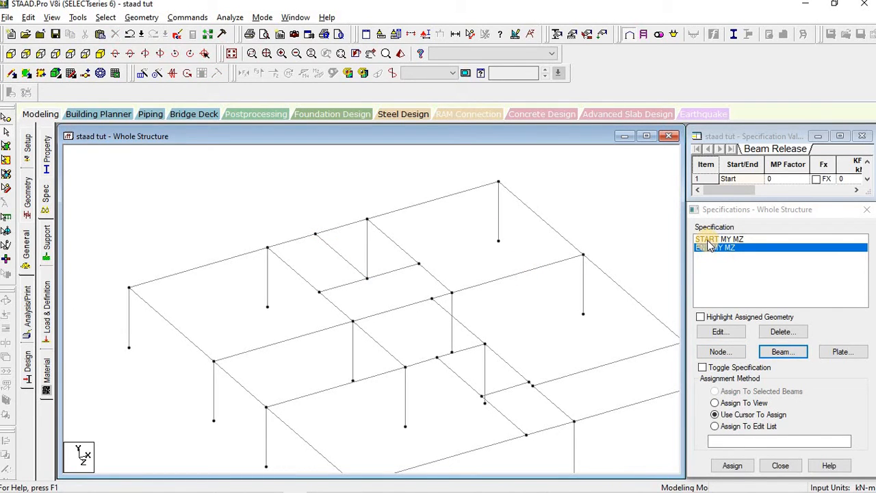
click(337, 255)
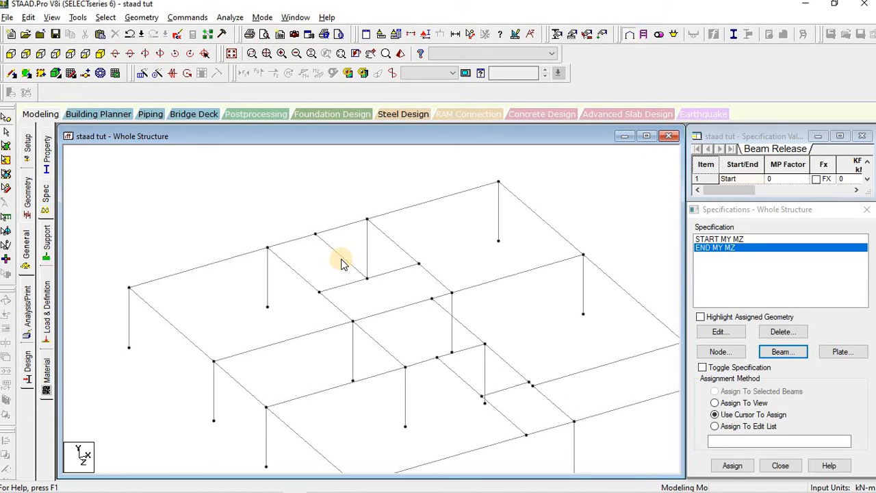
click(708, 239)
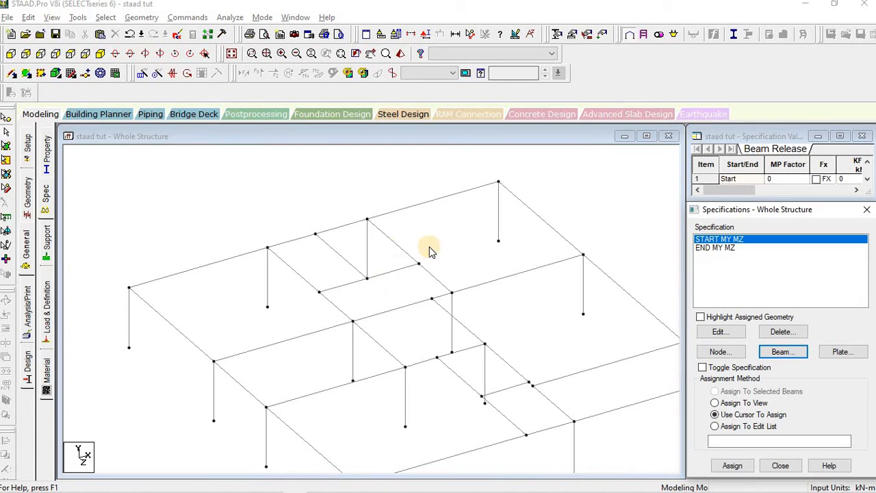
click(342, 256)
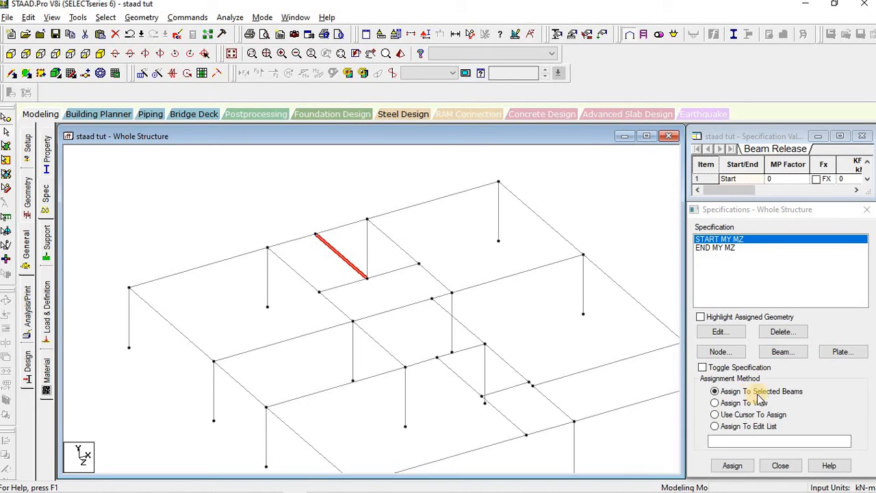
click(731, 465)
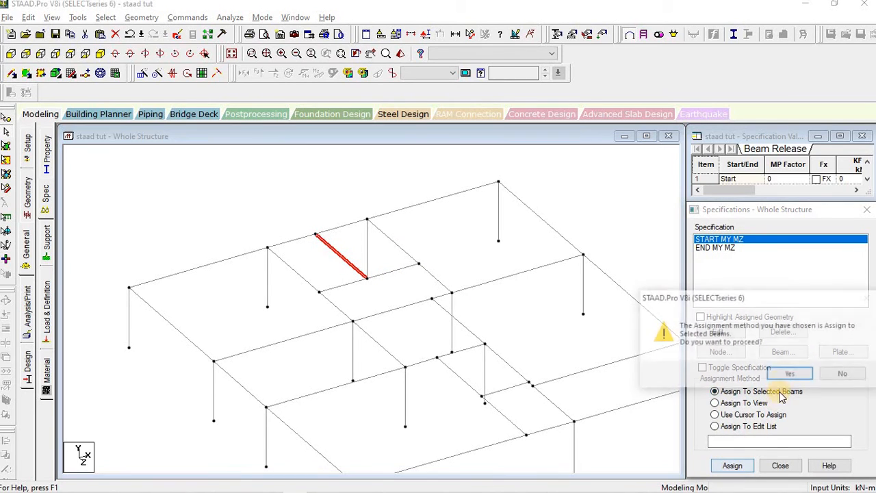
click(784, 377)
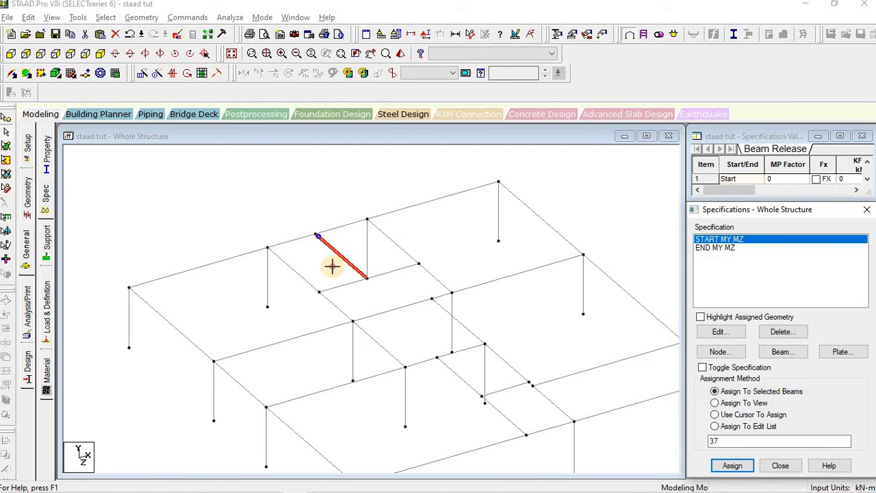
Step: Assign the END MY MZ release to beam 37 as well
scroll(299, 230, up, 1)
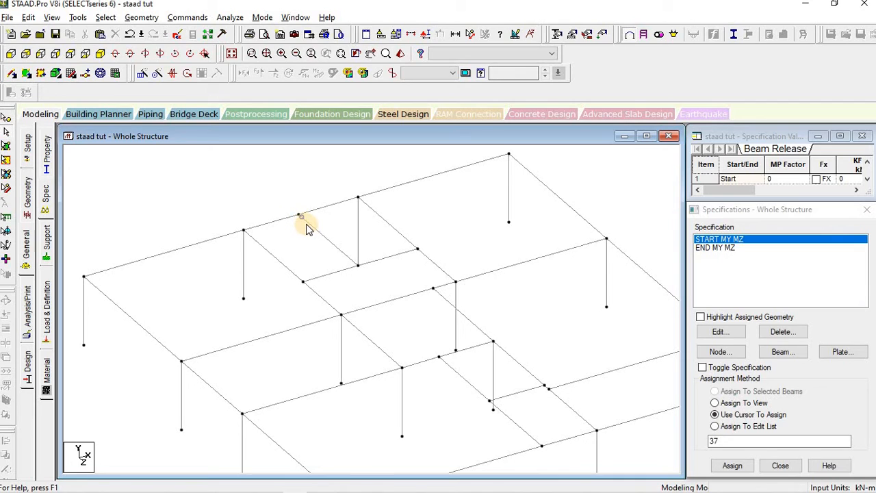
click(302, 221)
click(705, 248)
click(333, 245)
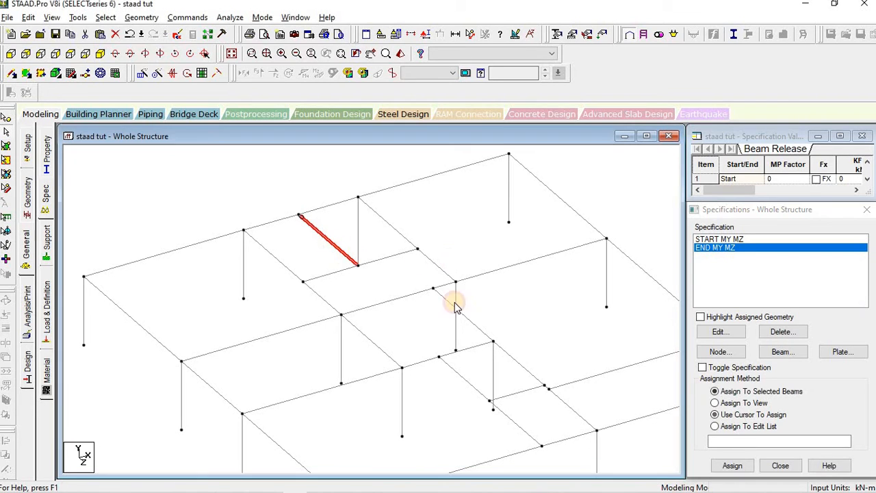
click(730, 464)
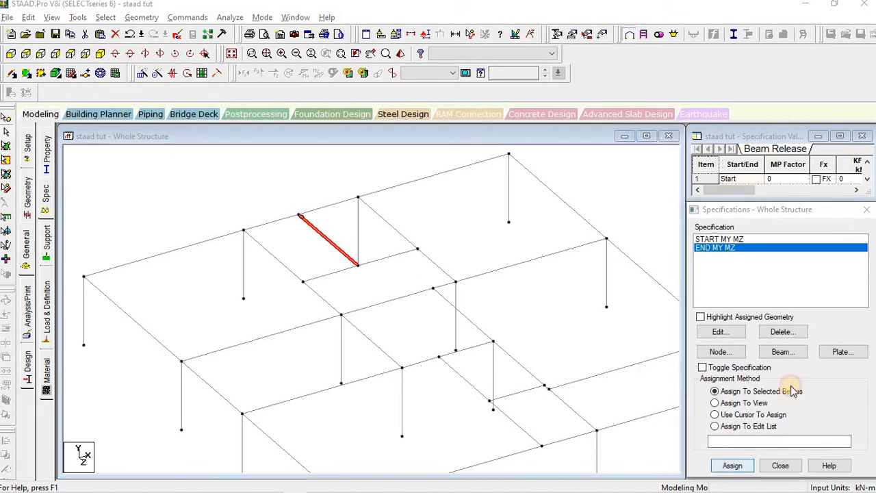
click(785, 372)
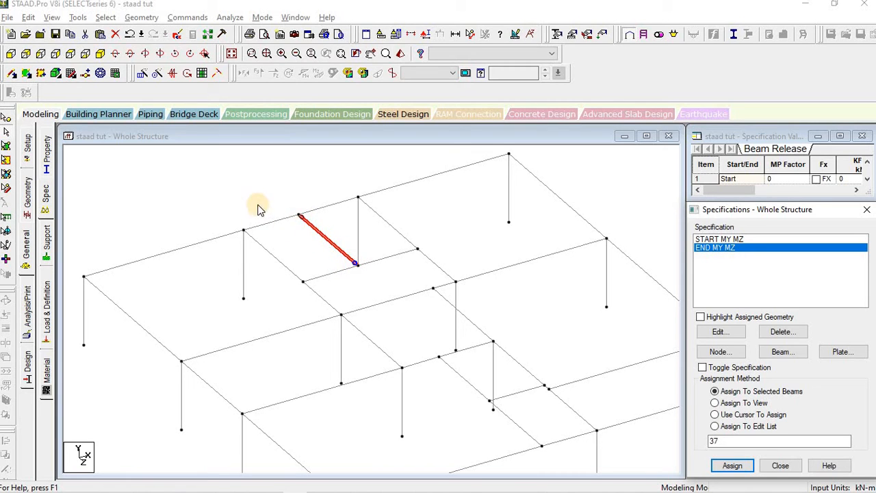
middle_drag(445, 307, 415, 288)
click(444, 305)
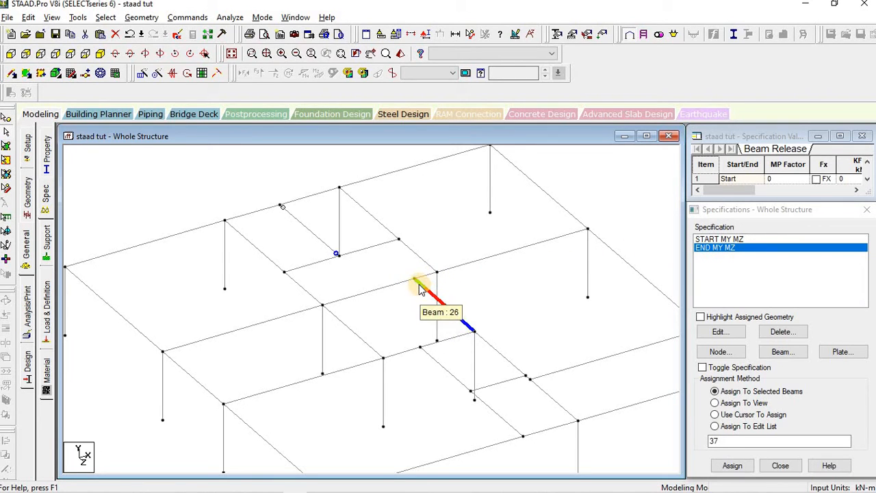
Step: Assign START MY MZ releases to beams 26 and 34
click(717, 239)
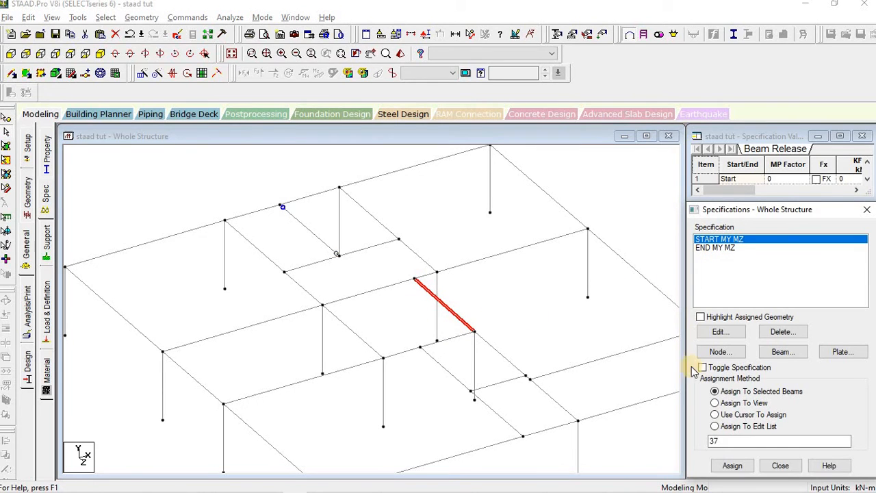
click(732, 465)
click(784, 377)
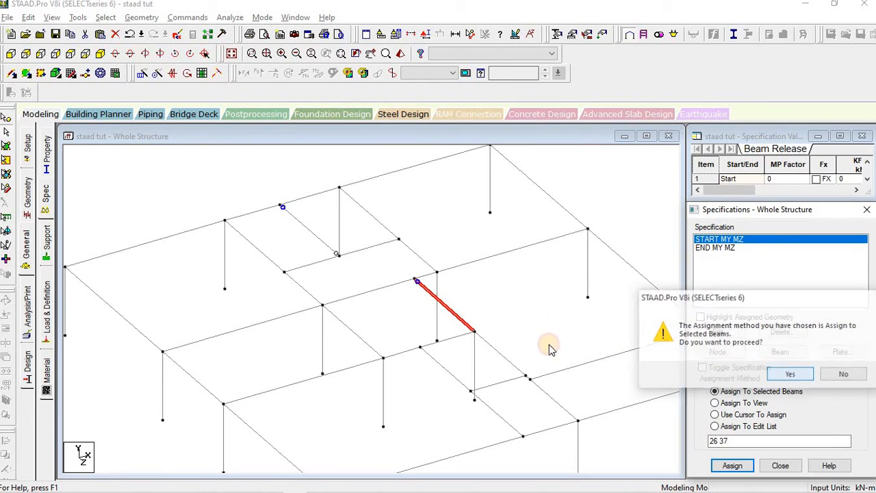
click(312, 264)
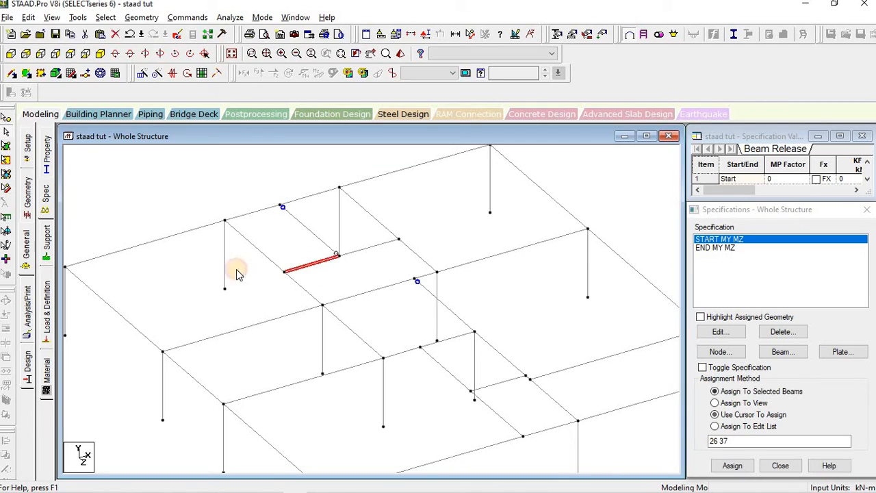
click(739, 464)
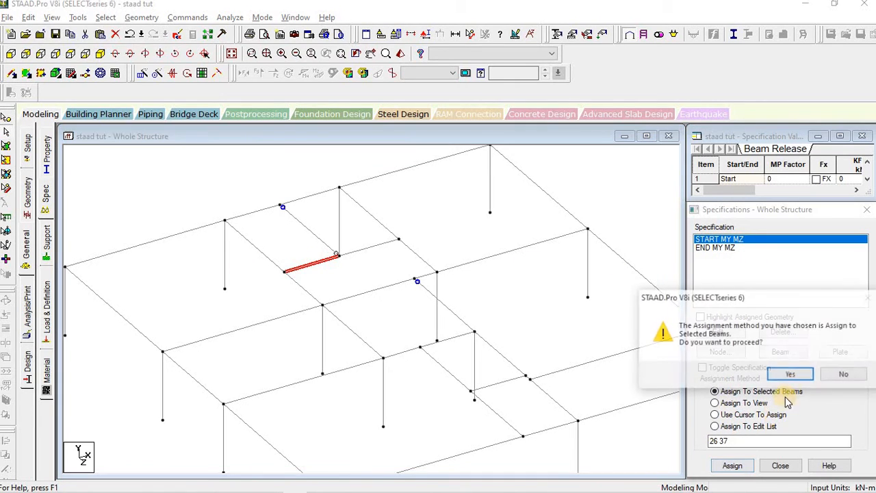
click(792, 374)
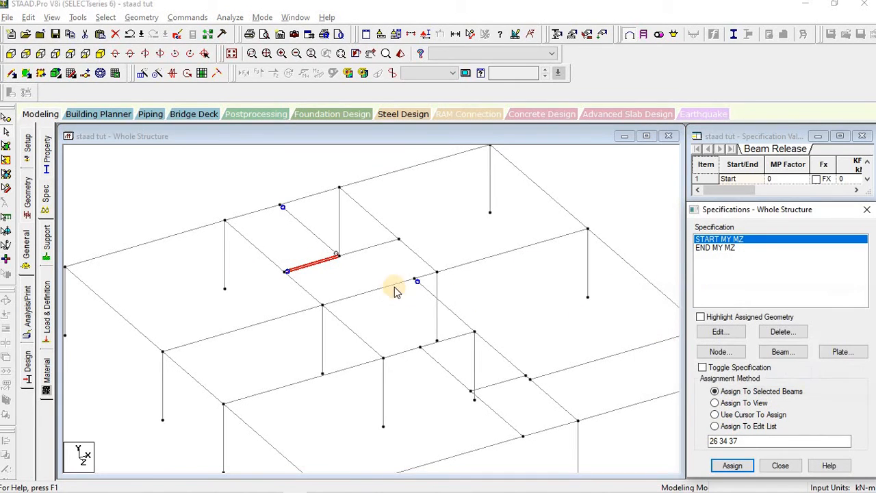
Step: Assign the END MY MZ release to beam 36
click(381, 243)
click(719, 247)
click(747, 467)
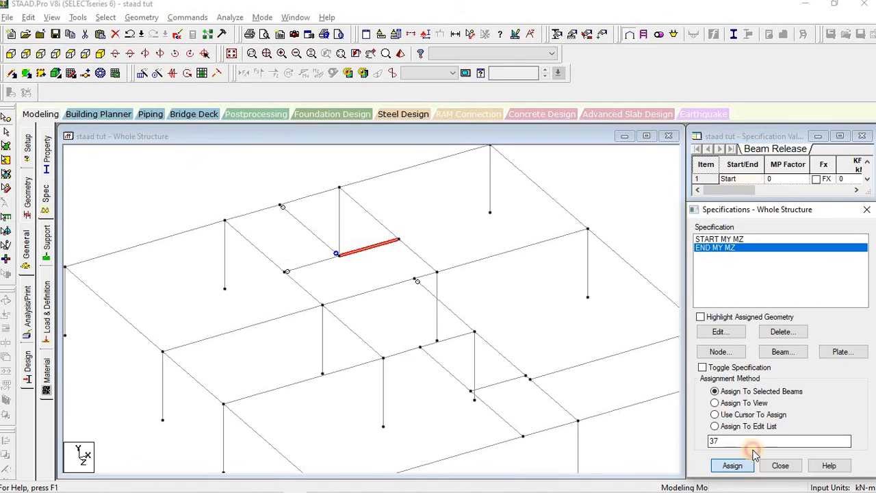
click(793, 373)
click(423, 237)
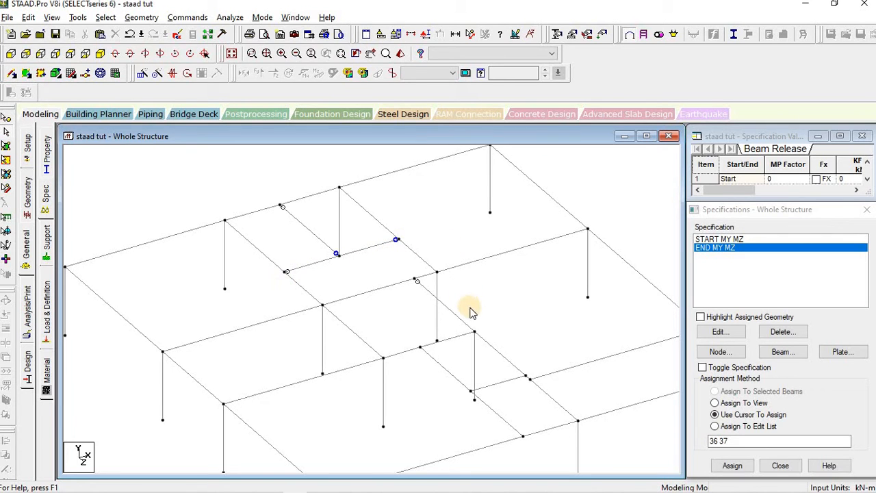
scroll(472, 313, down, 1)
middle_drag(538, 353, 506, 326)
scroll(438, 339, down, 1)
scroll(392, 303, up, 6)
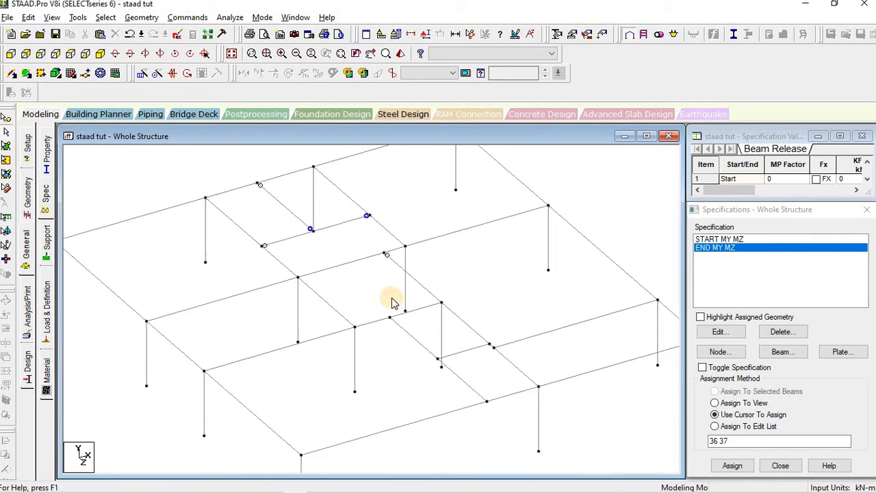
scroll(415, 327, up, 2)
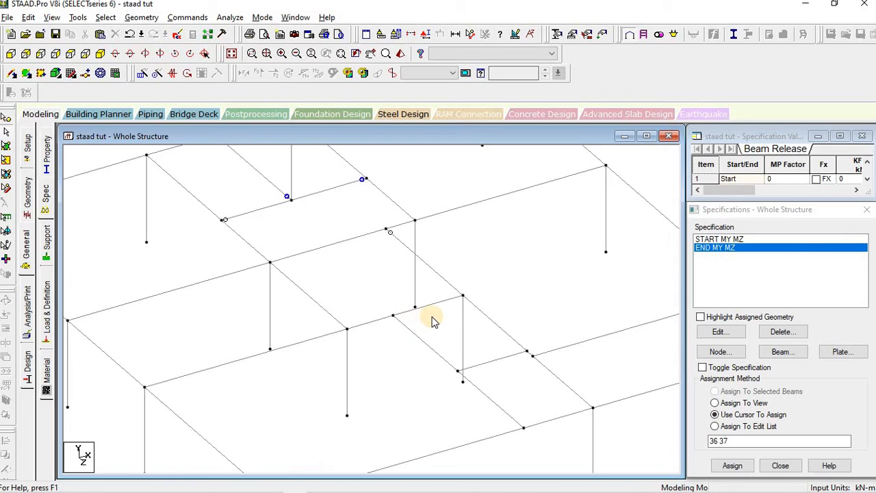
Step: Give beam 24 a START MY MZ release and beam 29 an END MY MZ release
click(431, 346)
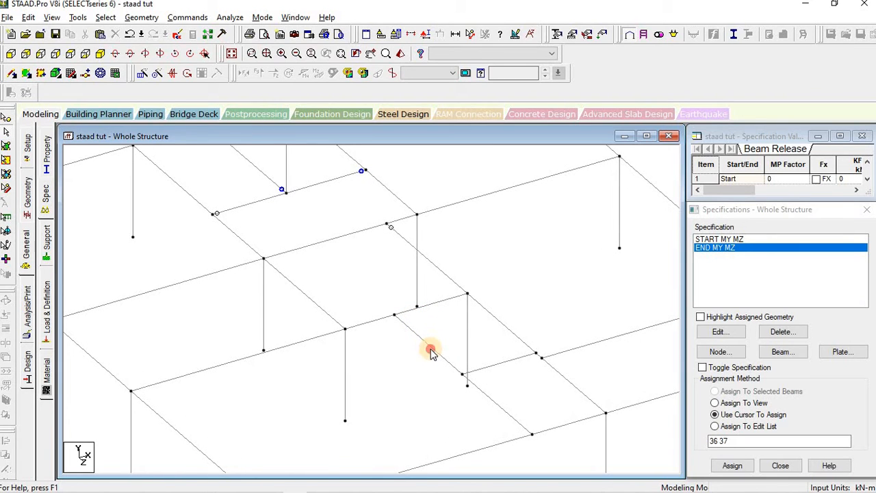
click(719, 239)
click(733, 467)
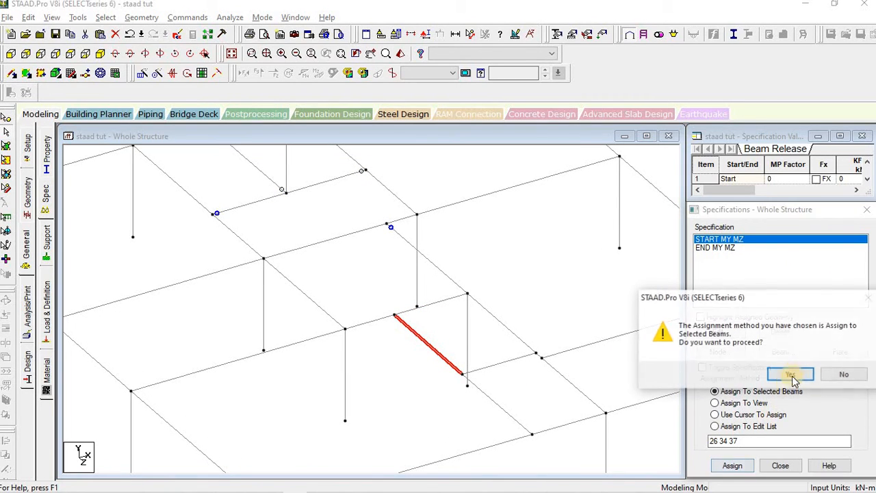
click(791, 374)
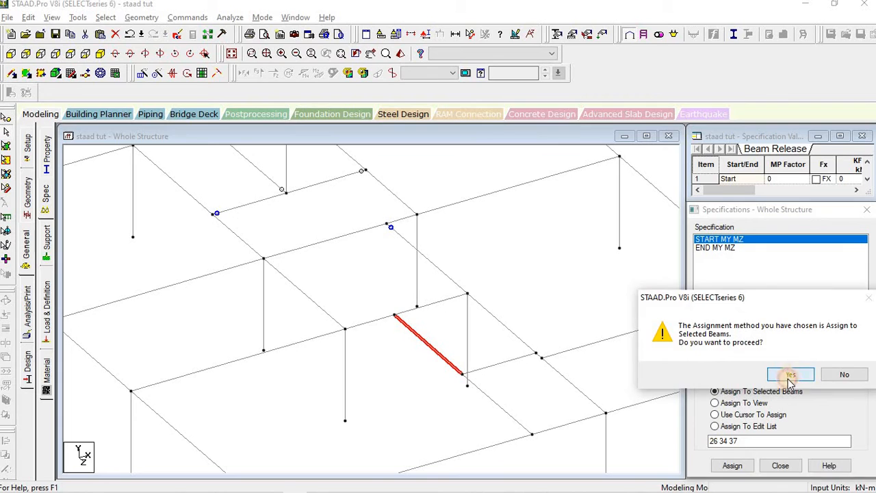
click(511, 414)
click(733, 467)
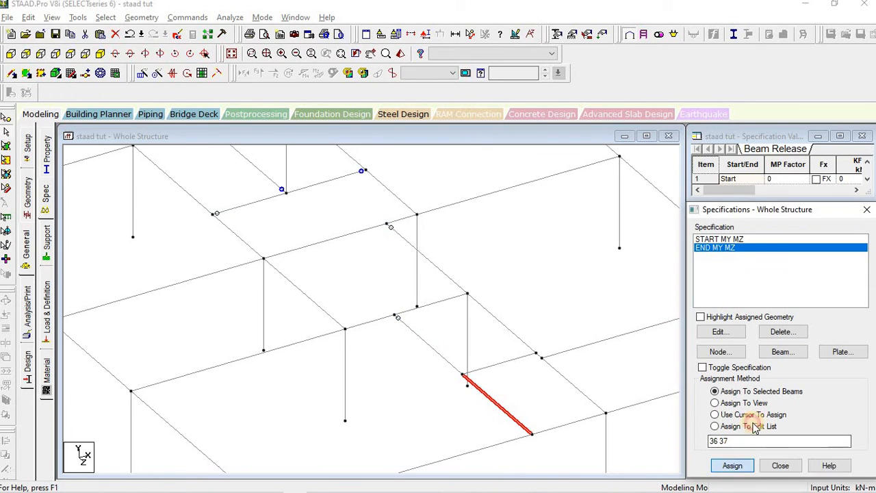
key(Return)
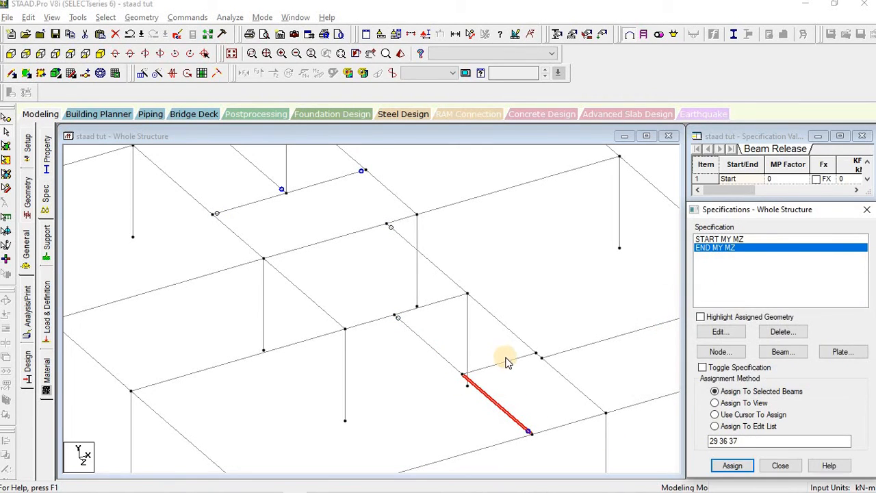
Step: Assign both START MY MZ and END MY MZ releases to short beam 31
click(506, 363)
click(717, 239)
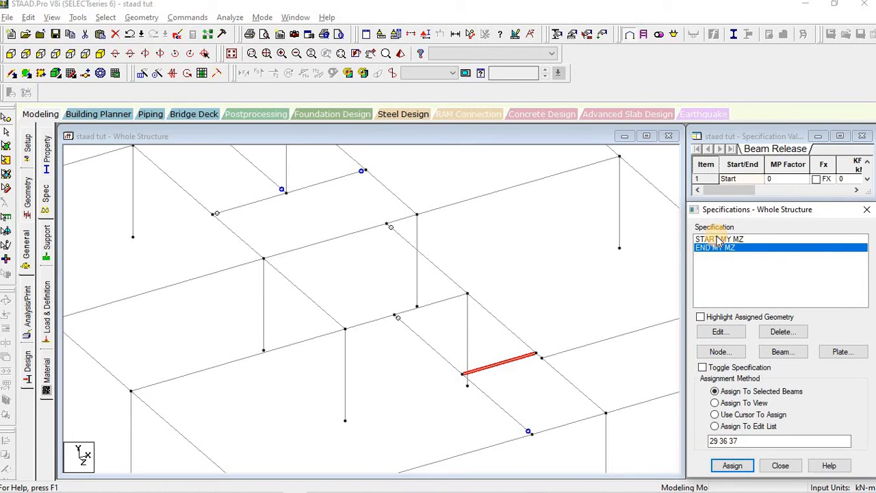
click(733, 466)
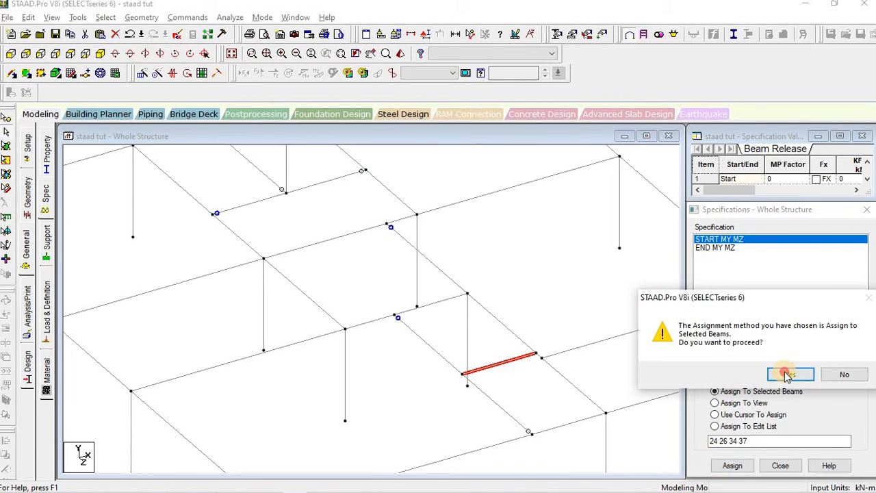
click(787, 373)
click(720, 247)
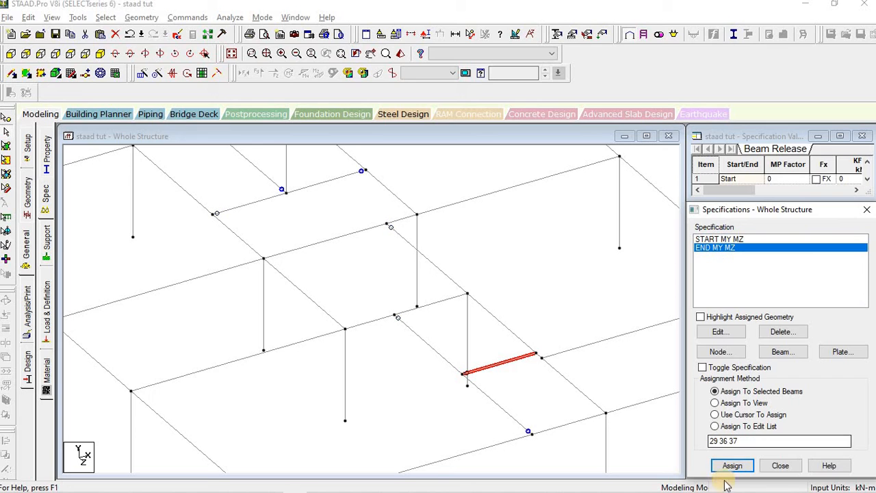
click(733, 465)
click(788, 375)
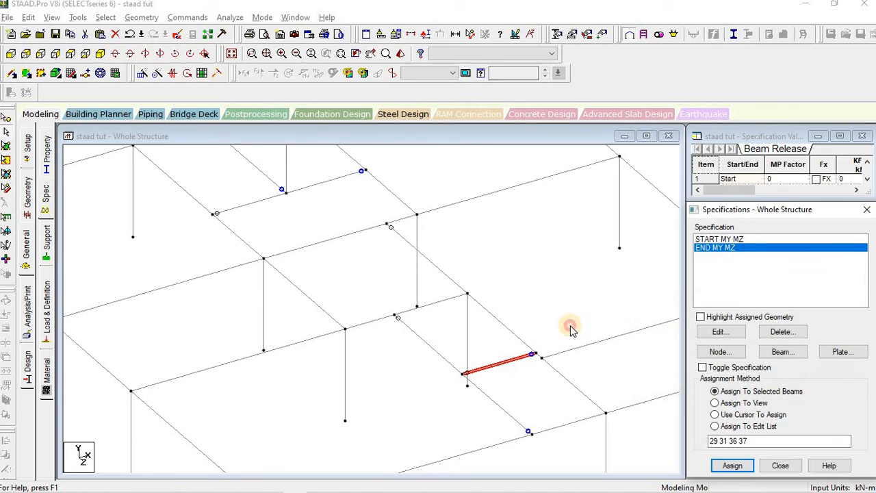
Step: Assign the START MY MZ release to long edge beam 28
middle_drag(559, 366, 427, 386)
click(501, 353)
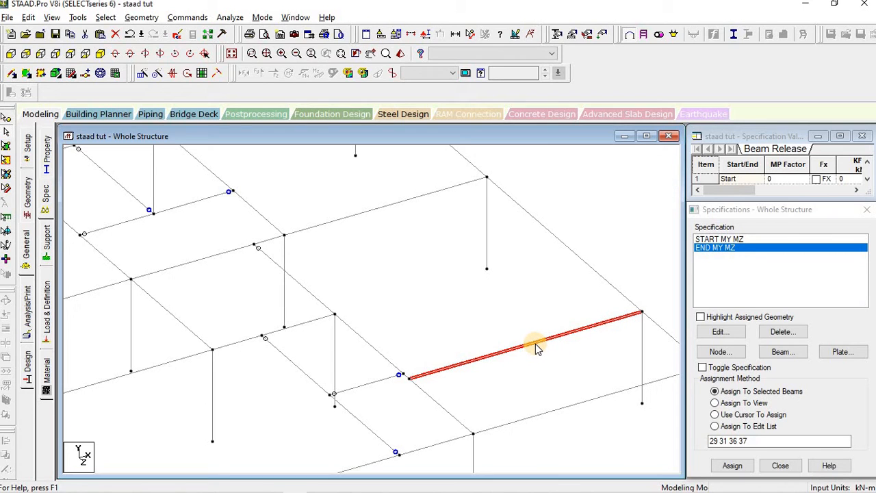
click(719, 239)
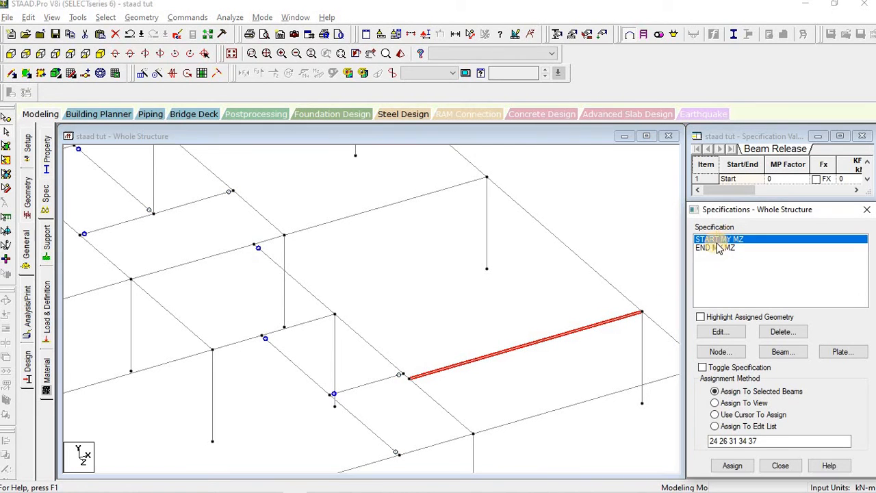
click(426, 381)
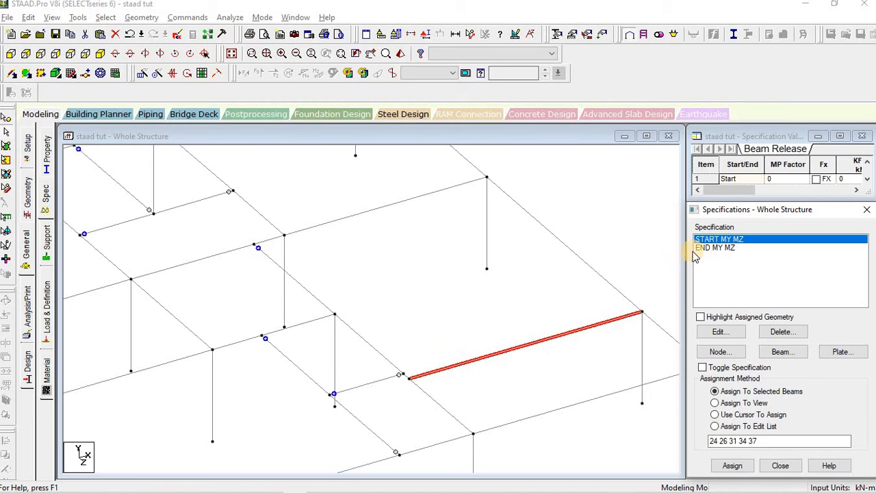
click(732, 466)
click(782, 371)
click(538, 378)
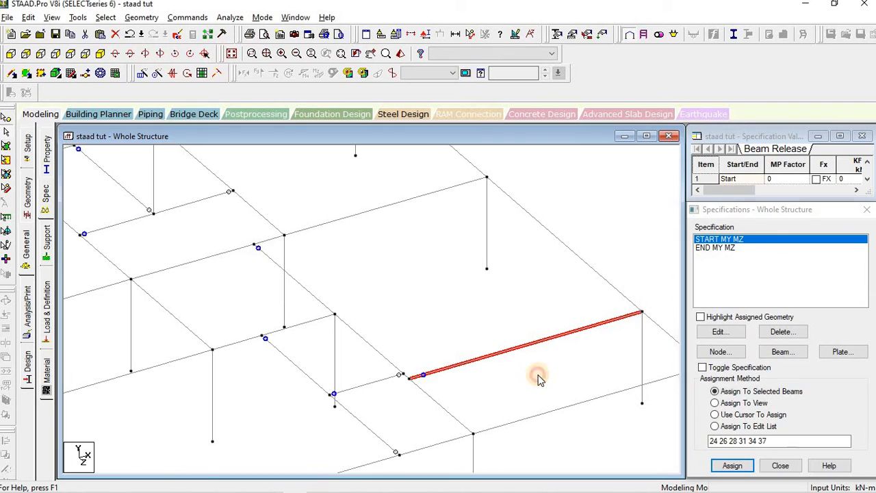
scroll(555, 405, down, 5)
middle_drag(549, 435, 606, 323)
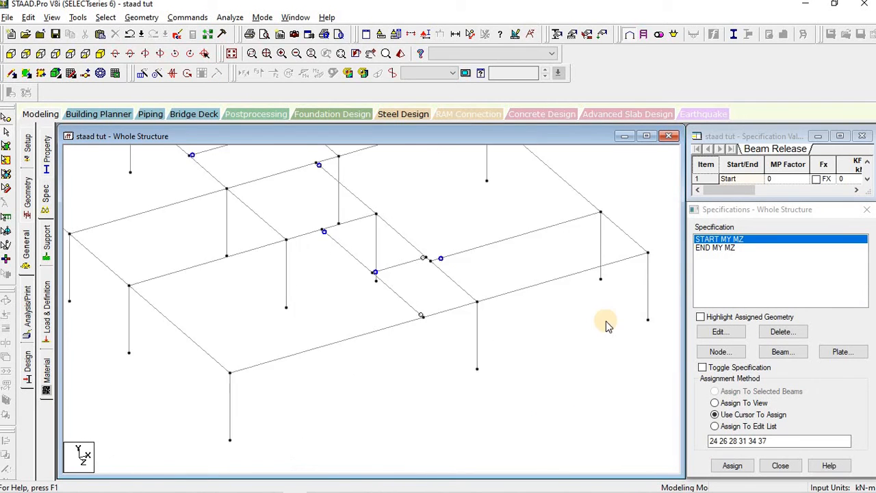
Step: Switch to the top-down plan view and pan around the ground-floor beam grid
scroll(606, 324, down, 1)
middle_drag(427, 364, 455, 426)
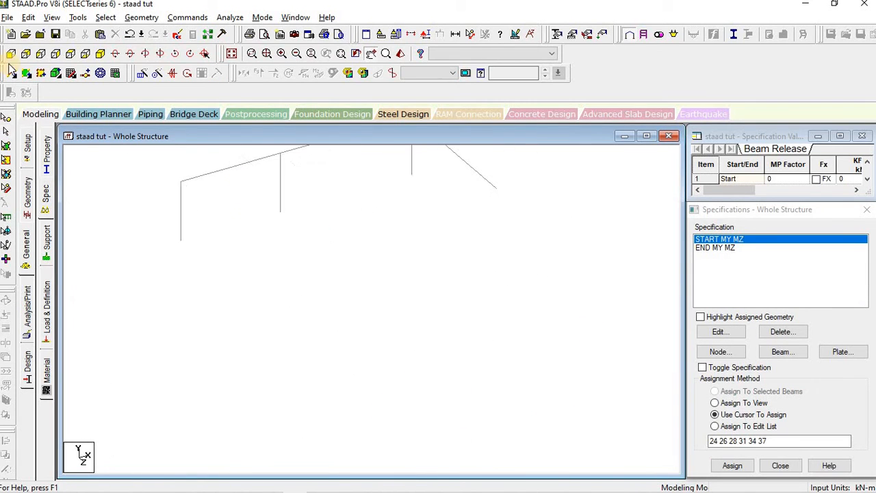
click(85, 53)
scroll(372, 250, down, 2)
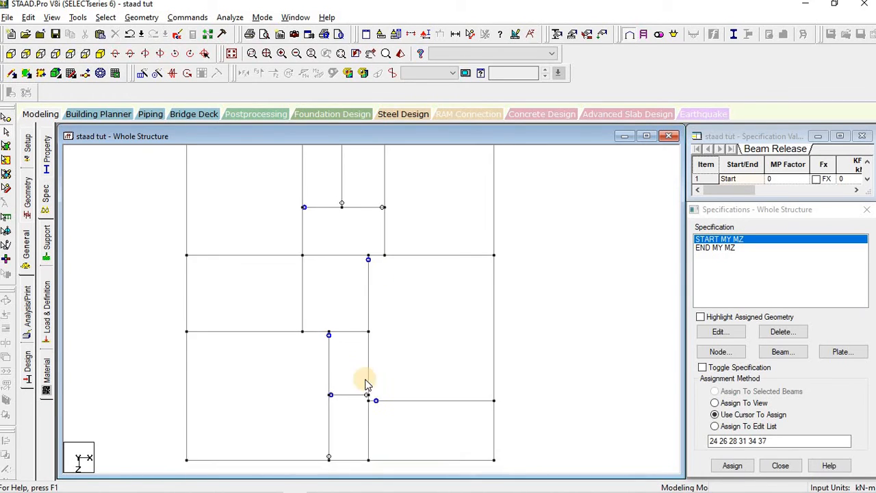
scroll(366, 383, up, 1)
scroll(426, 469, up, 1)
middle_drag(375, 416, 417, 317)
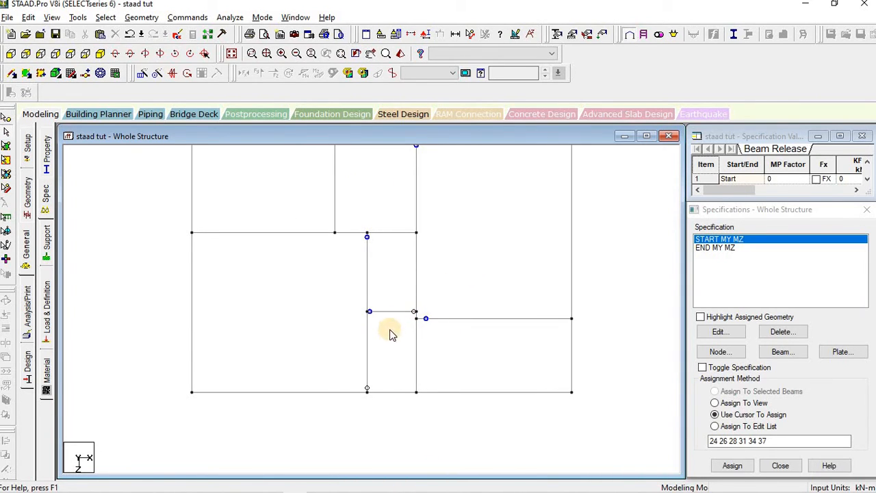
mouse_move(544, 272)
middle_down()
mouse_move(534, 370)
mouse_move(521, 356)
mouse_move(540, 406)
middle_up()
scroll(556, 361, down, 1)
middle_drag(555, 361, 480, 229)
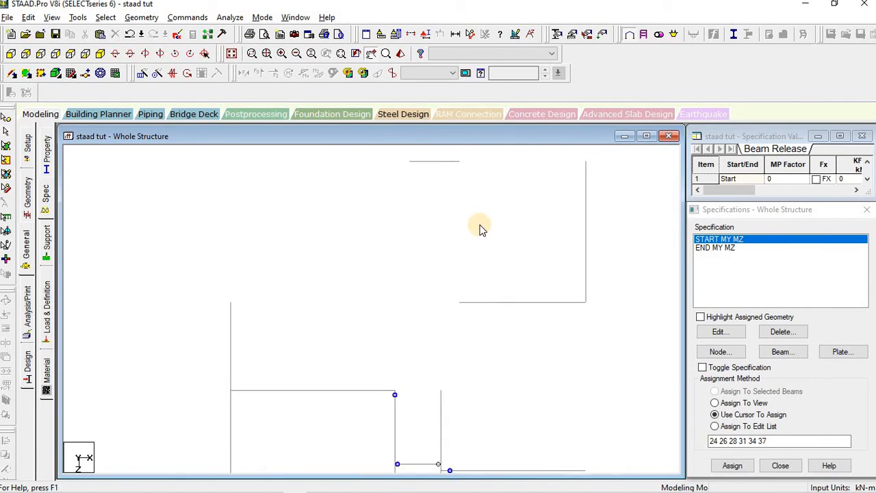
Step: Return to the isometric view and centre the whole frame so all release markers show
click(100, 54)
middle_drag(390, 310, 412, 326)
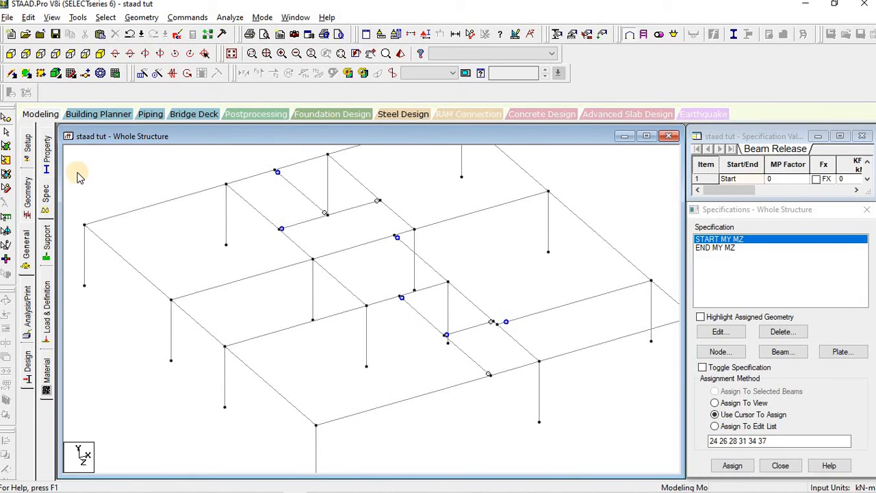
middle_drag(80, 174, 290, 231)
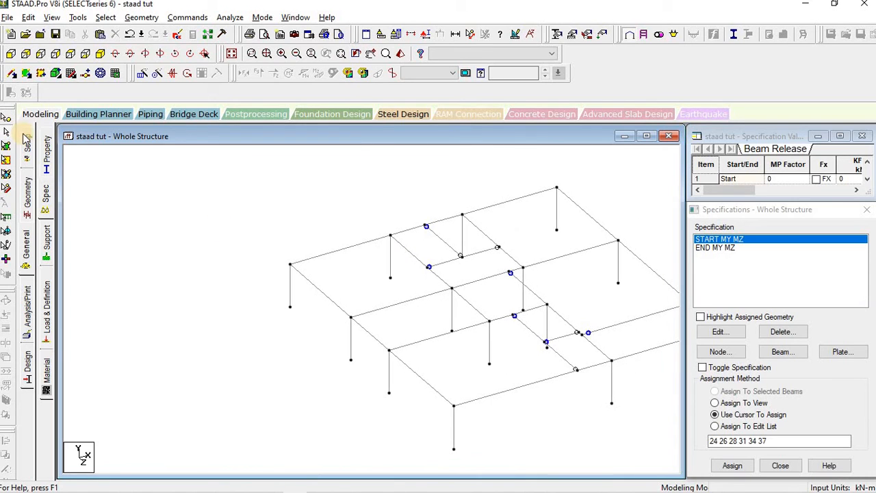
click(47, 241)
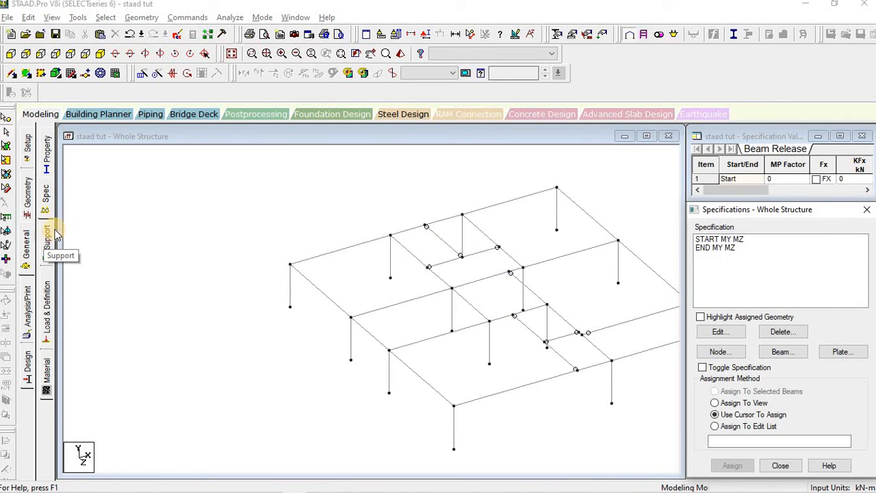
middle_drag(366, 300, 301, 285)
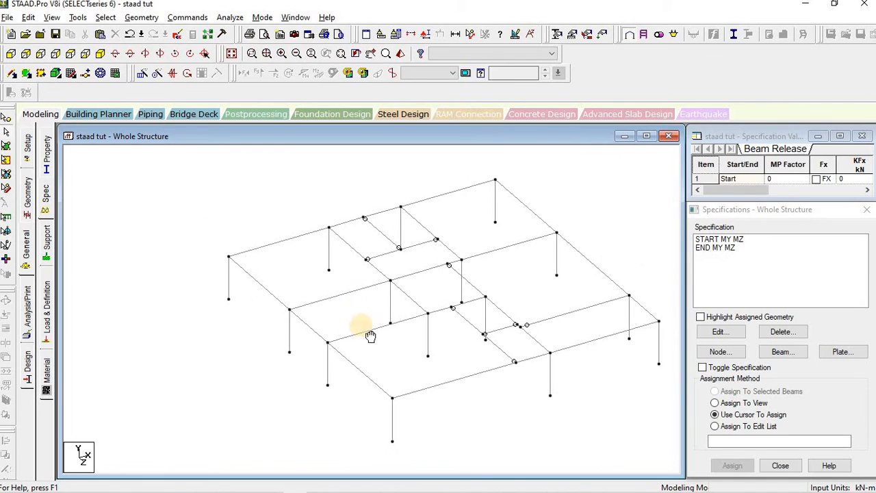
middle_drag(370, 336, 353, 331)
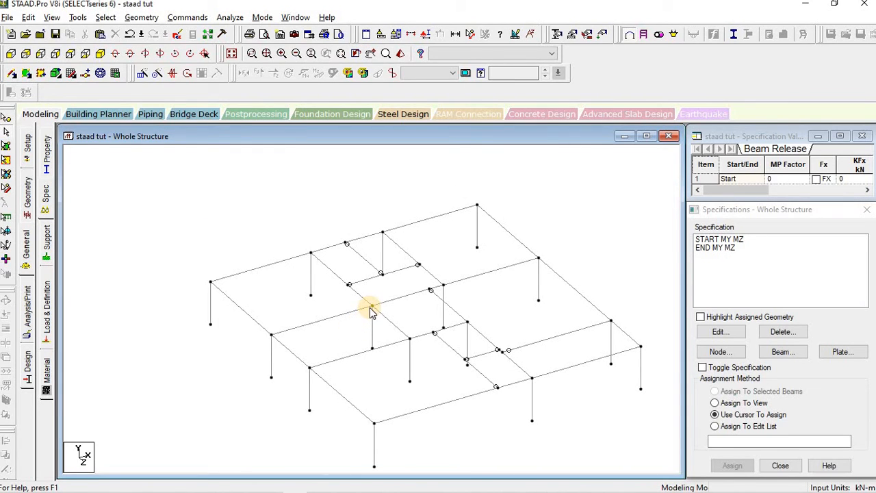
Step: Define a rectangular concrete section with depth 0.38 and width 0.23
click(47, 148)
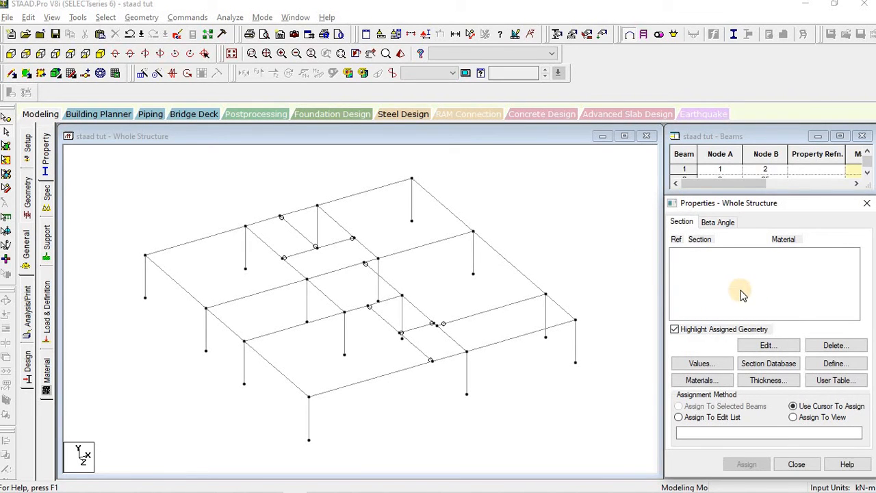
click(839, 366)
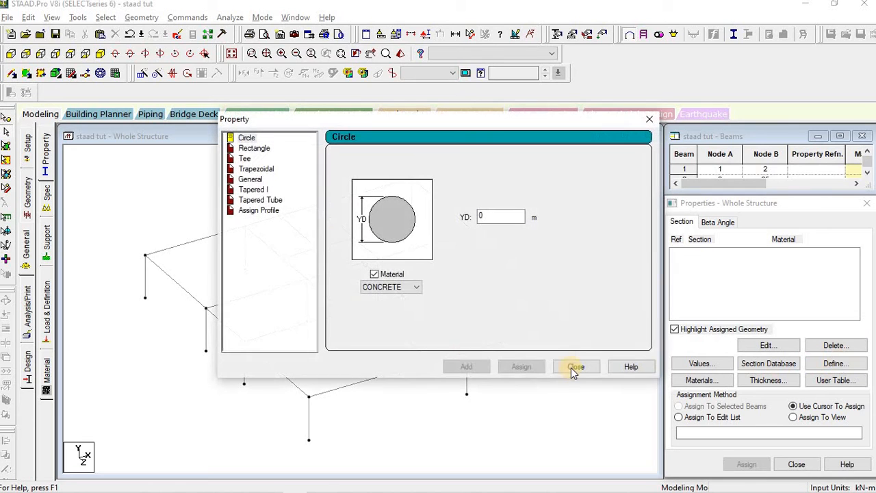
click(252, 149)
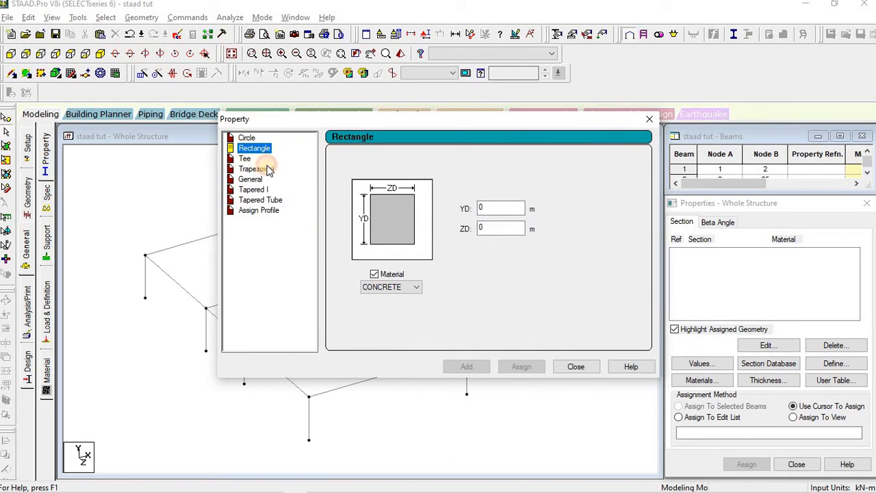
double_click(498, 210)
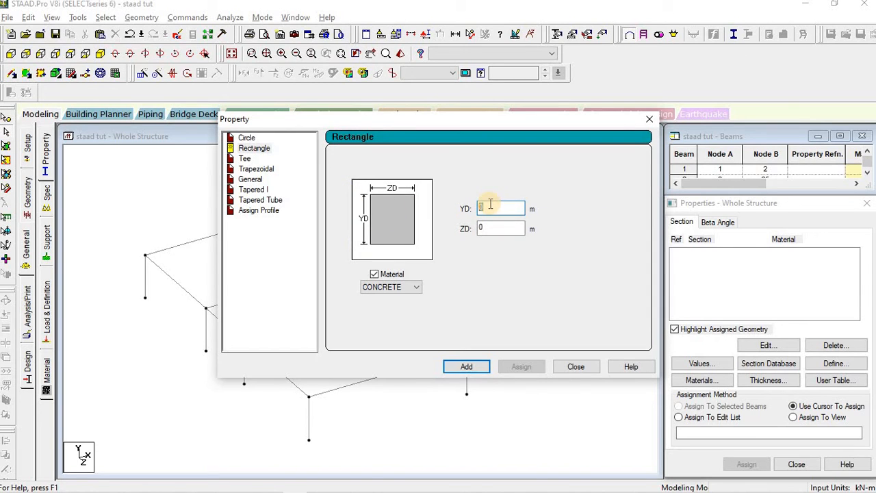
key(BackSpace)
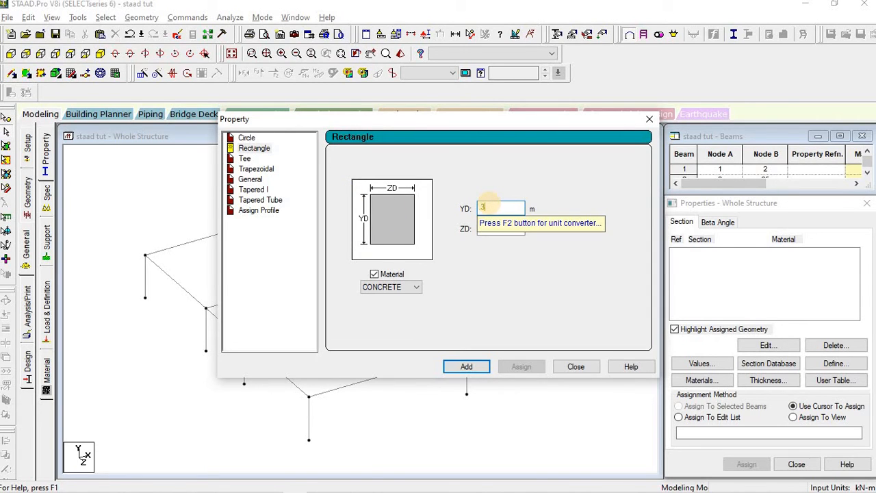
click(489, 231)
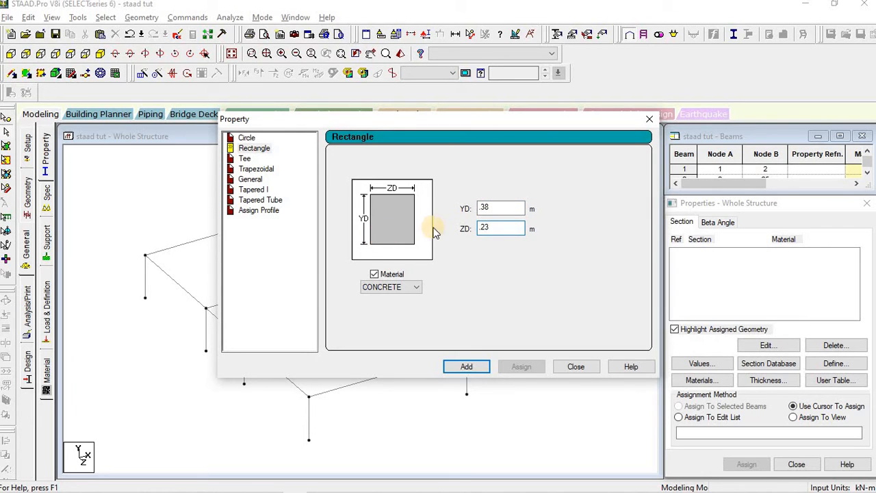
click(477, 370)
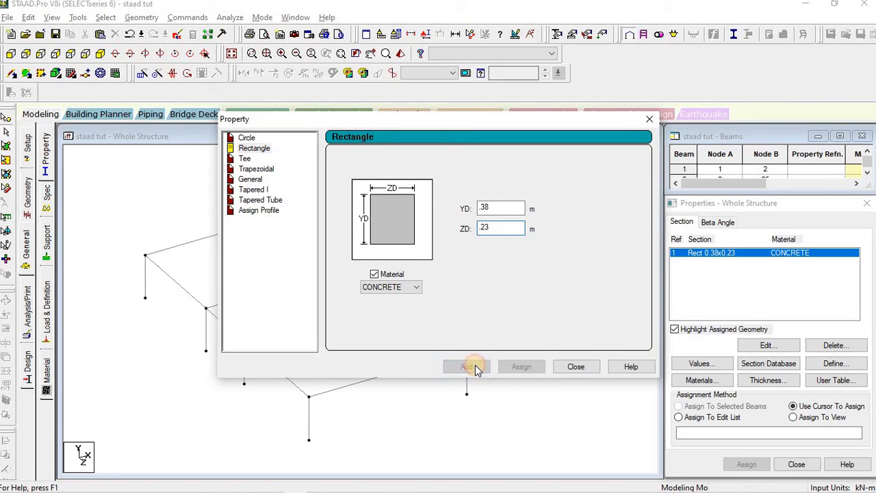
Step: Add a second rectangular section, 0.40 x 0.23, and close the definition window
double_click(505, 205)
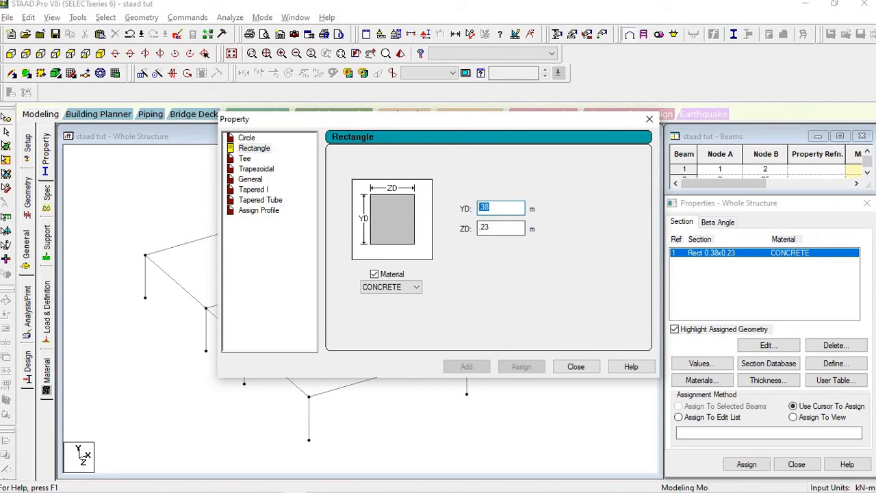
text(.4)
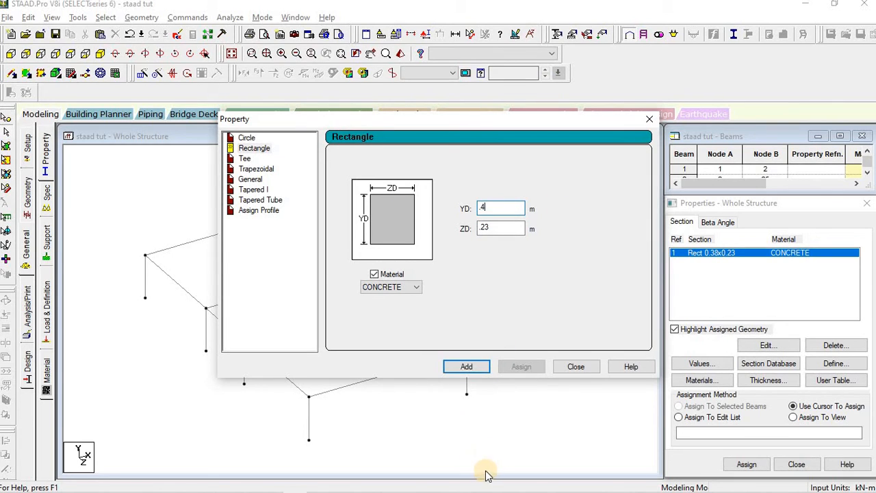
click(466, 367)
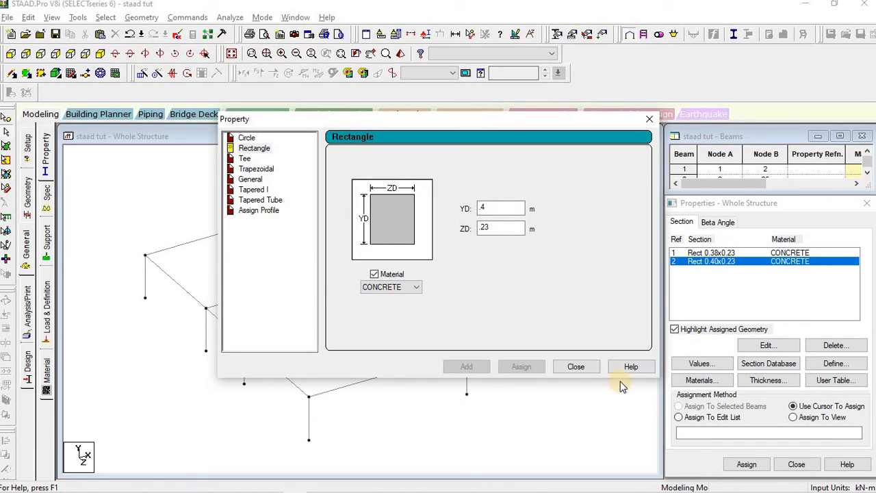
click(577, 367)
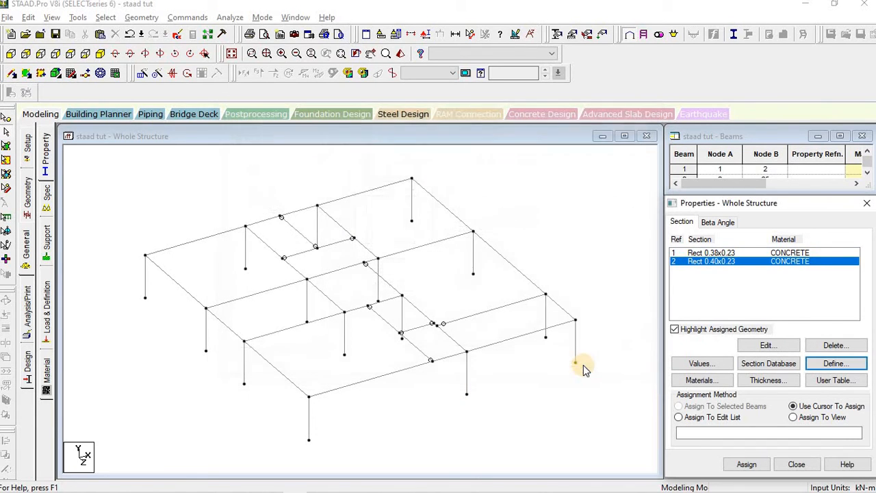
Step: Check both new sections in the property list and save the modified model
click(715, 254)
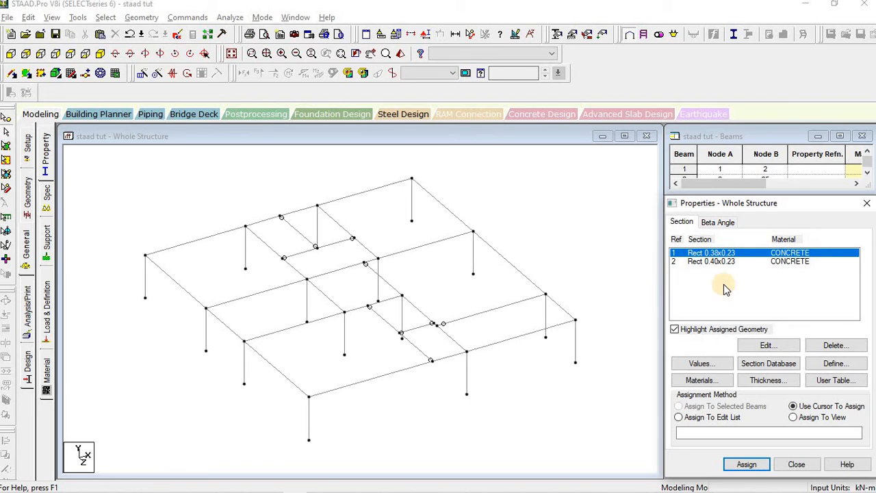
click(712, 265)
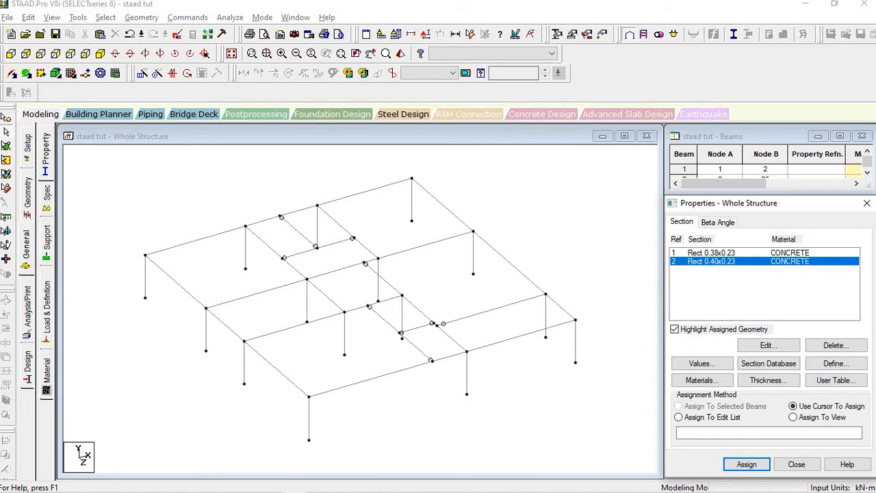
click(104, 18)
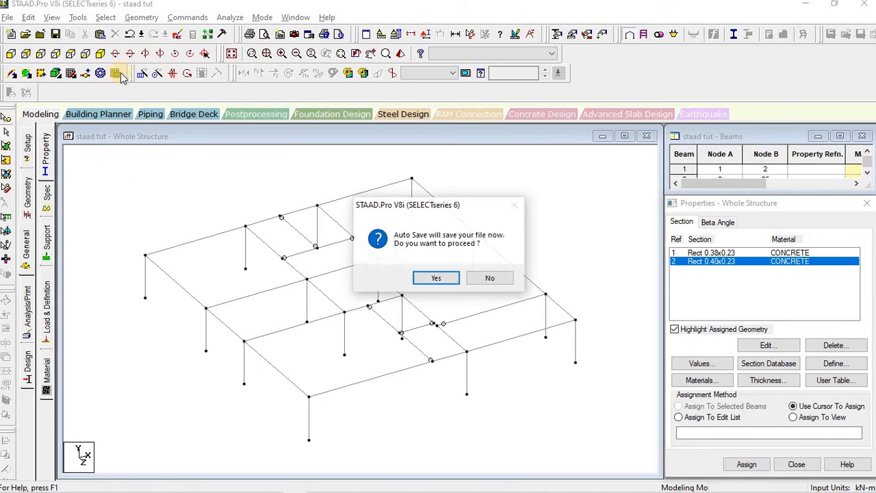
click(434, 281)
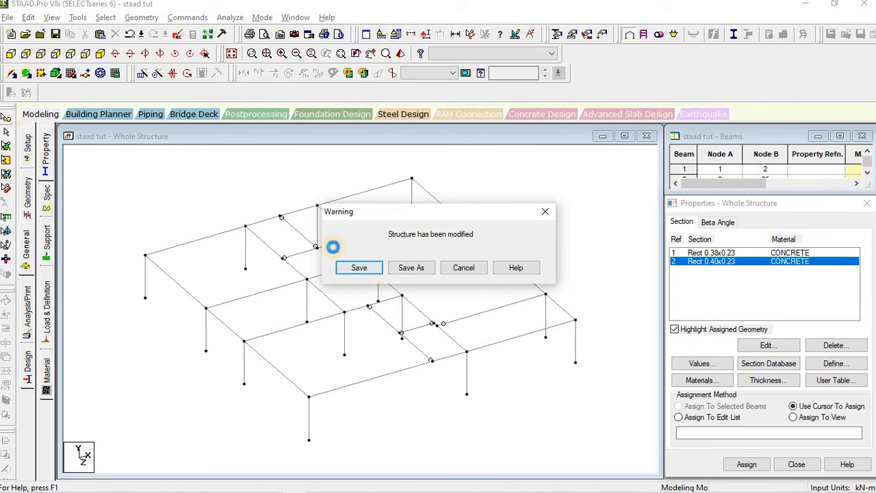
click(362, 267)
click(104, 18)
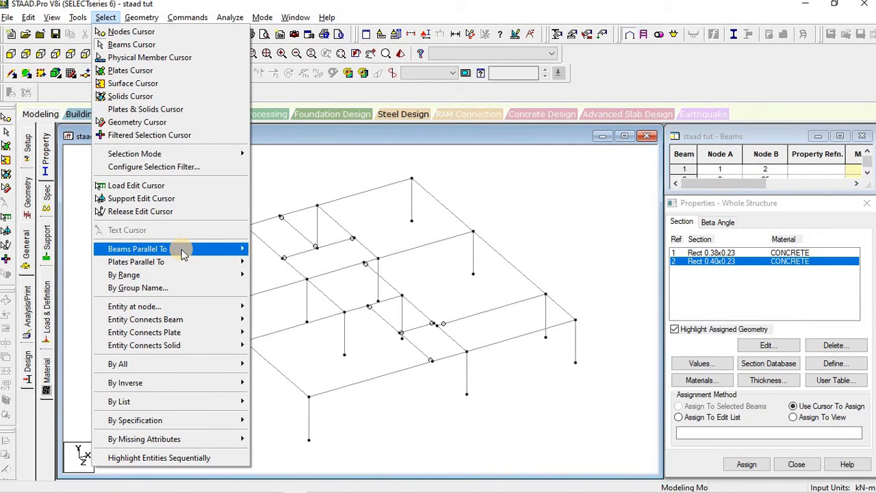
Step: Select all Y-parallel columns (members 38–52) and assign them the Rect 0.40x0.23 section as R2
mouse_move(182, 249)
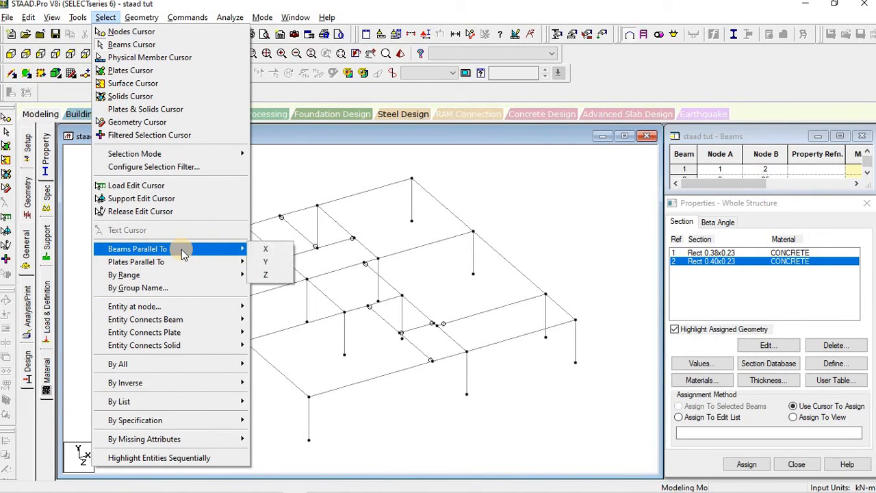
click(272, 265)
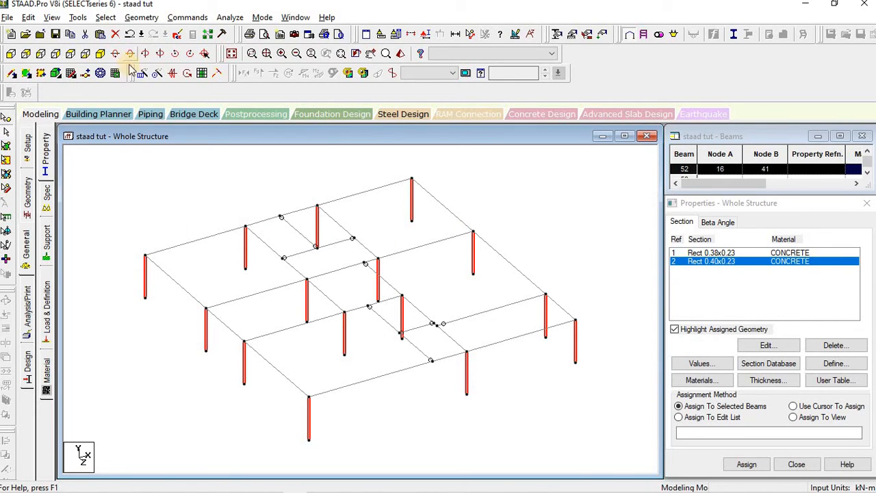
click(106, 17)
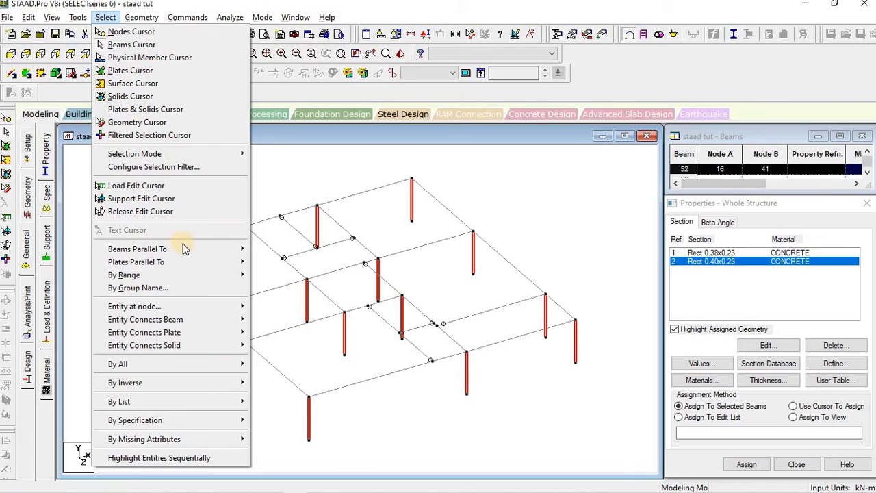
mouse_move(232, 251)
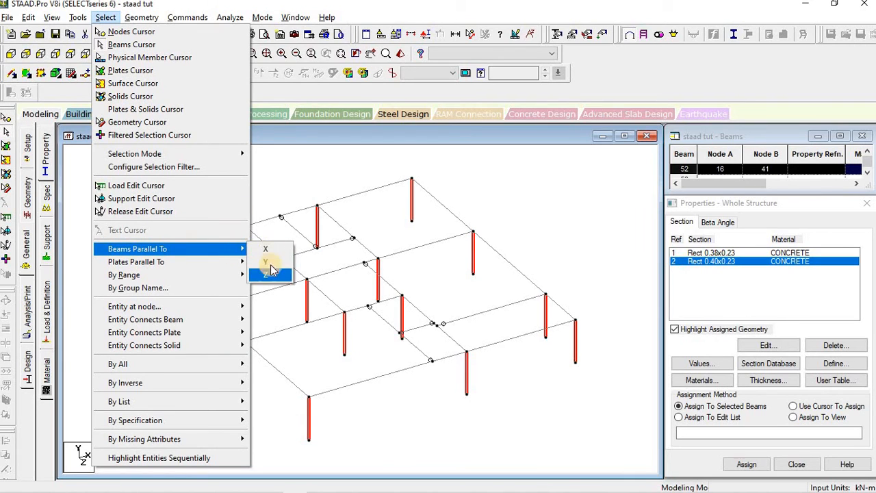
click(266, 261)
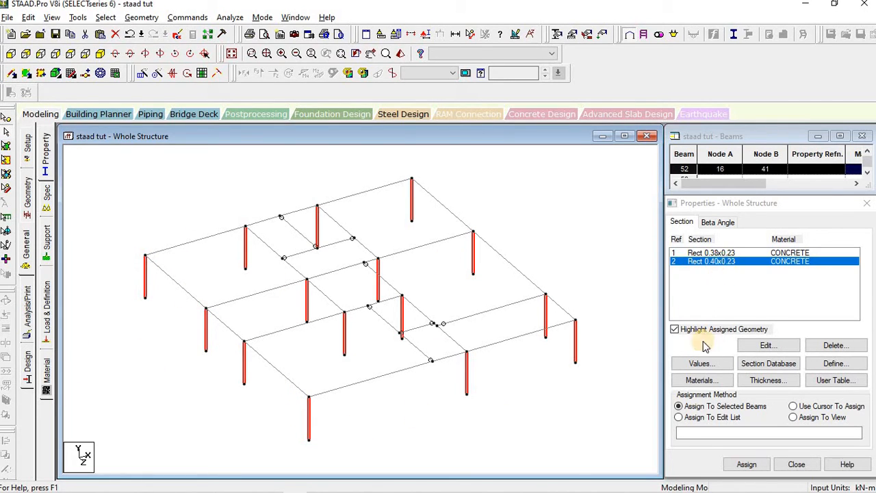
click(747, 464)
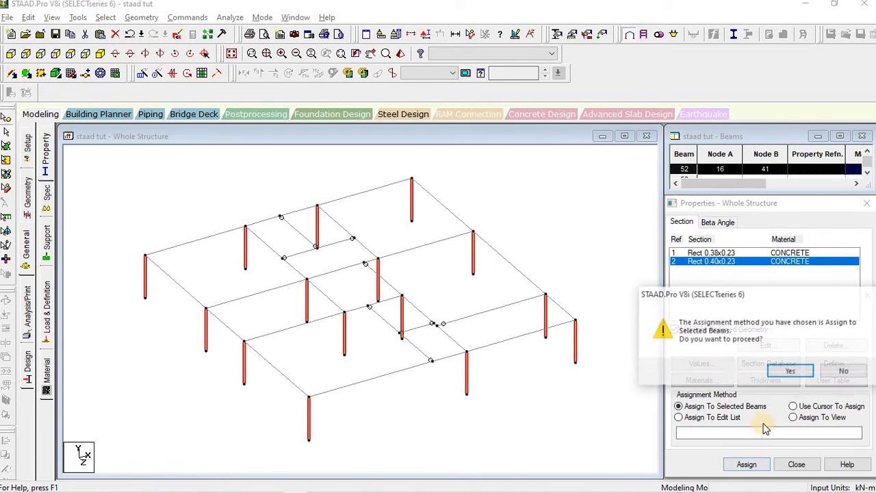
click(791, 371)
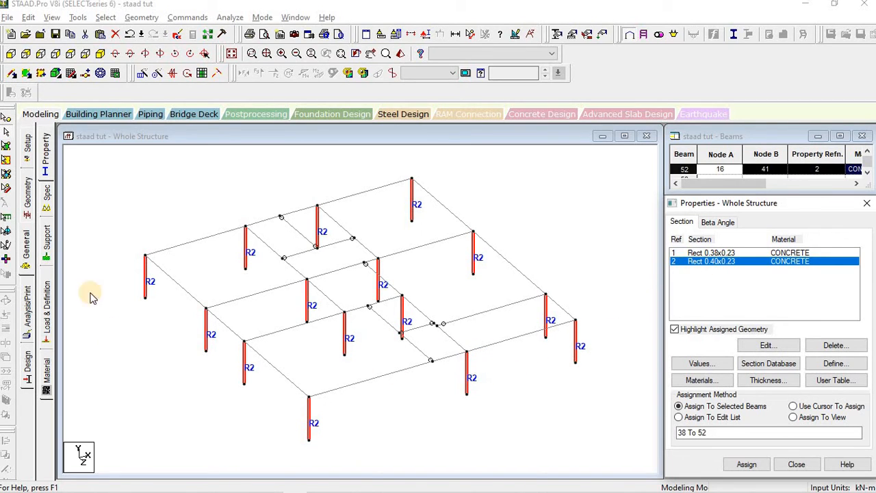
click(413, 428)
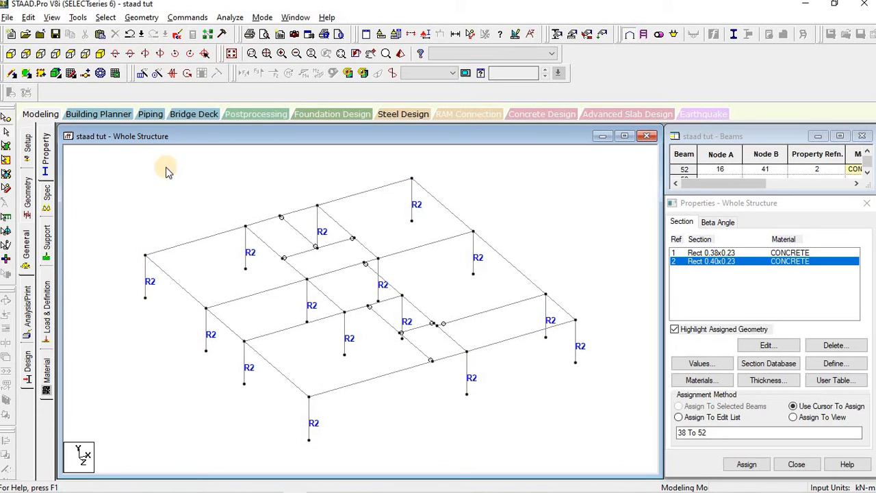
Step: Clear the selection, select the X- and Z-direction beams, and pick the Rect 0.38x0.23 section
click(206, 242)
click(185, 211)
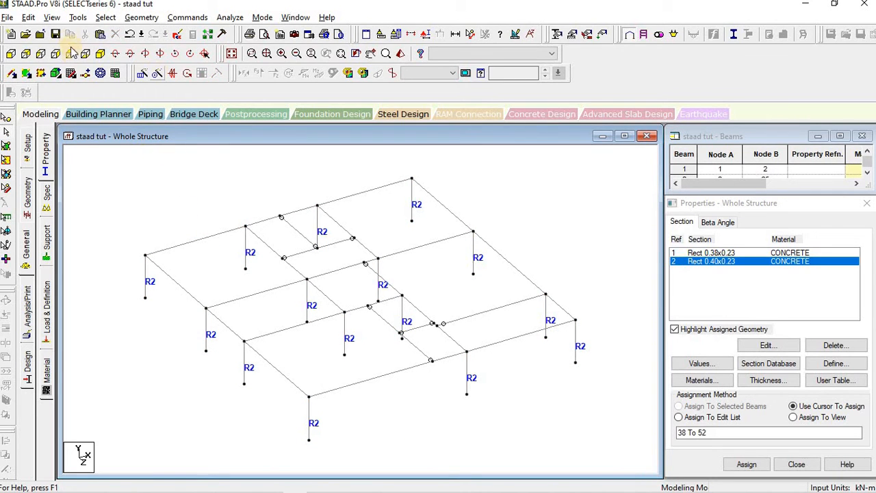
click(110, 18)
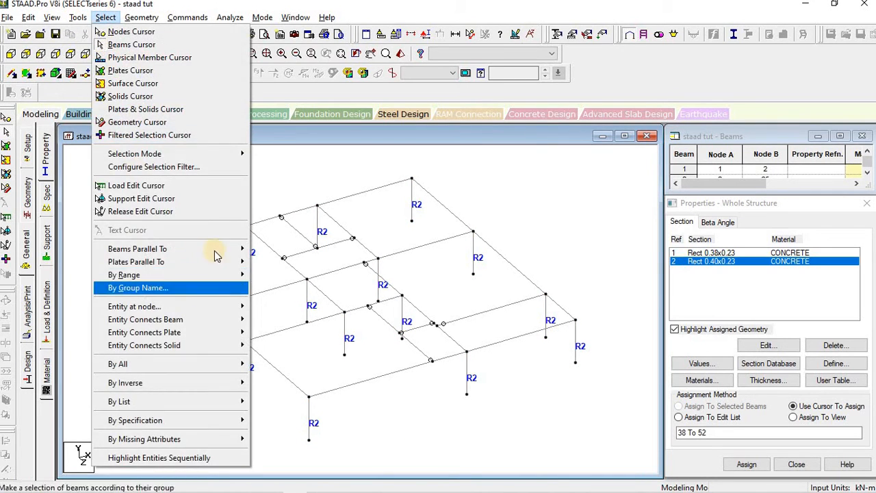
mouse_move(211, 249)
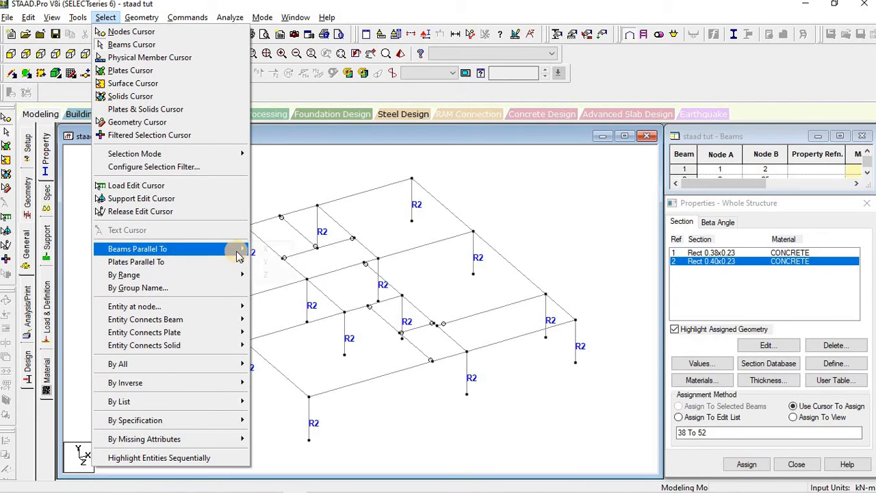
click(260, 250)
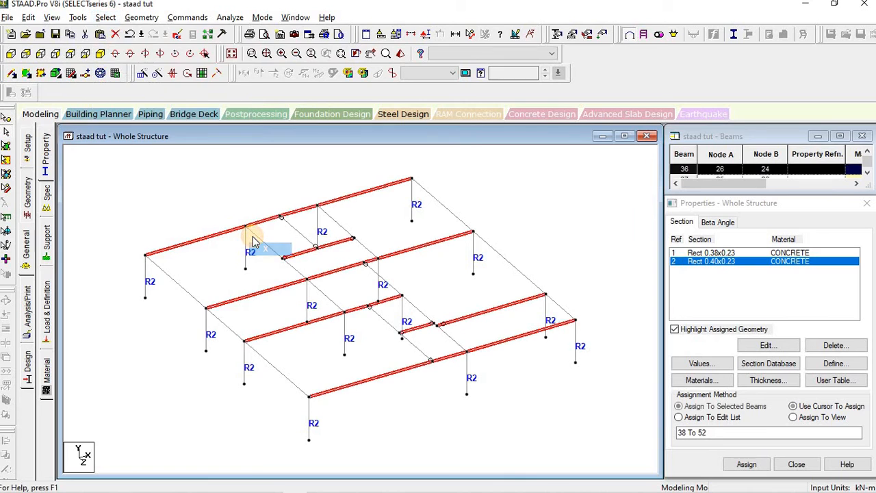
click(105, 17)
mouse_move(222, 263)
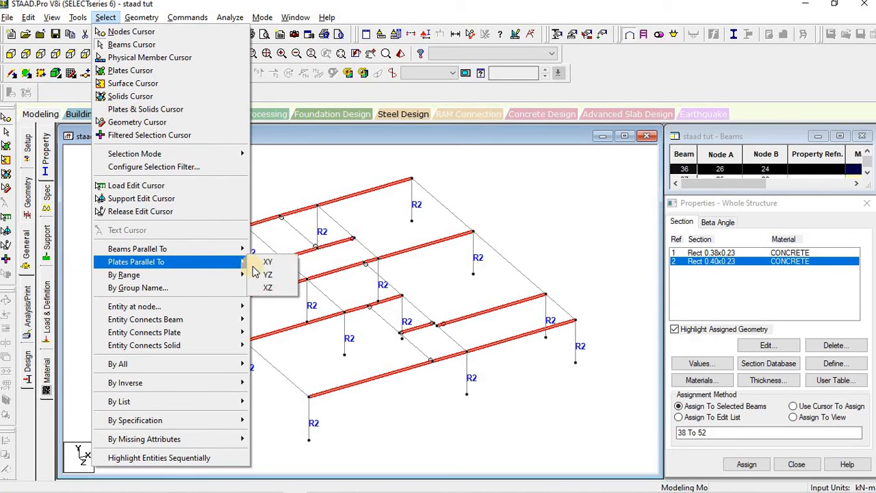
mouse_move(209, 249)
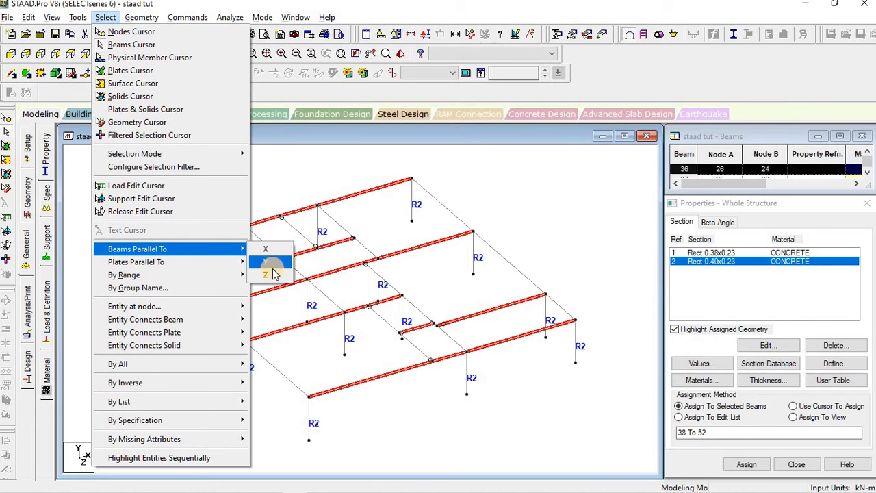
click(274, 267)
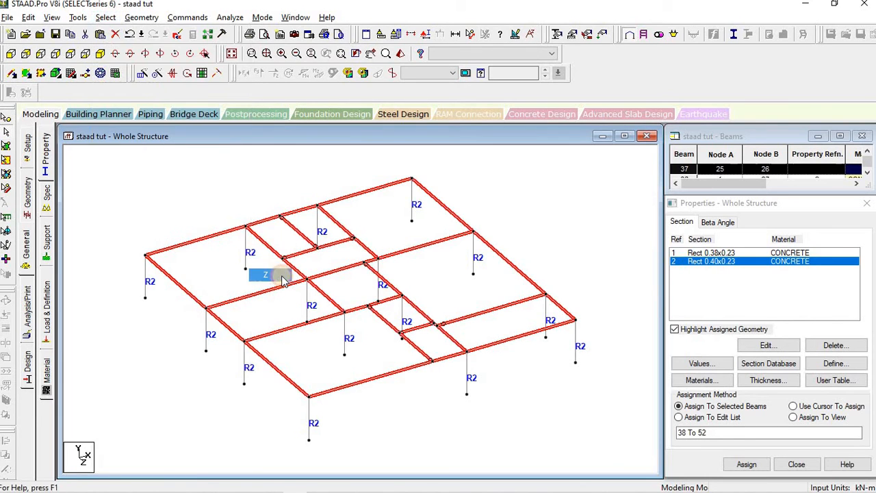
click(716, 253)
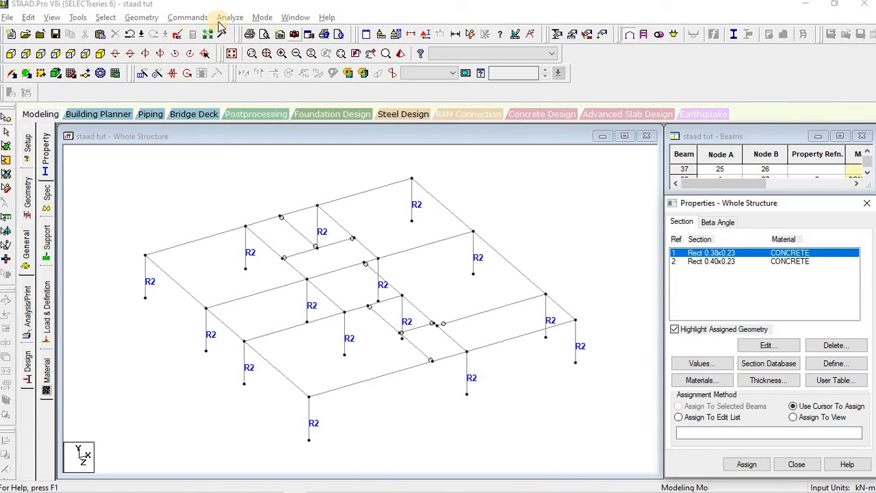
Step: Reselect all X- and Z-parallel beams and assign them the Rect 0.38x0.23 section (R1)
click(106, 17)
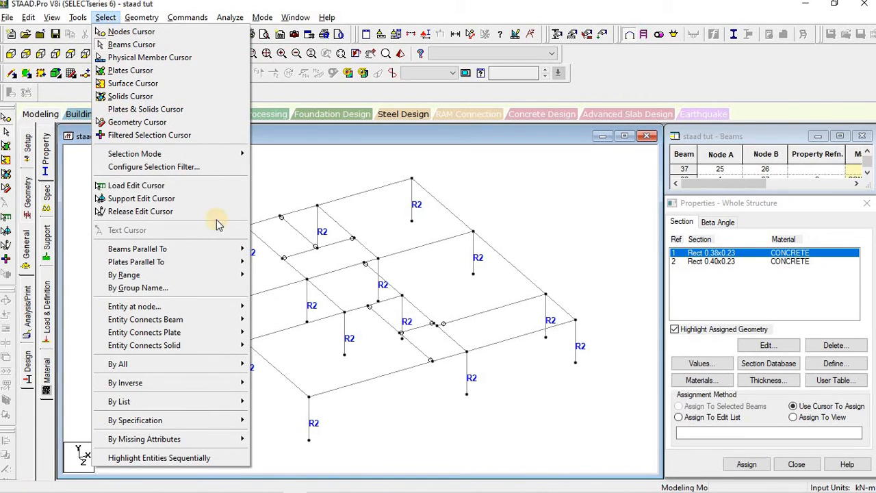
mouse_move(194, 248)
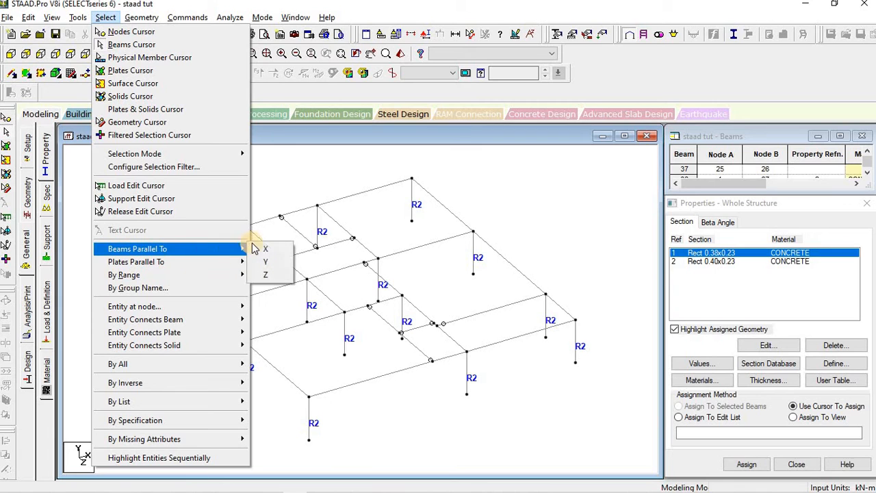
click(264, 247)
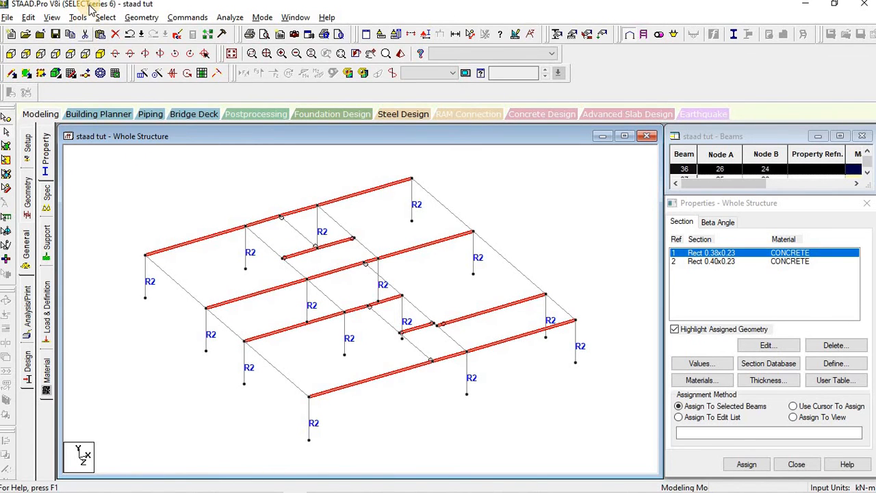
click(105, 17)
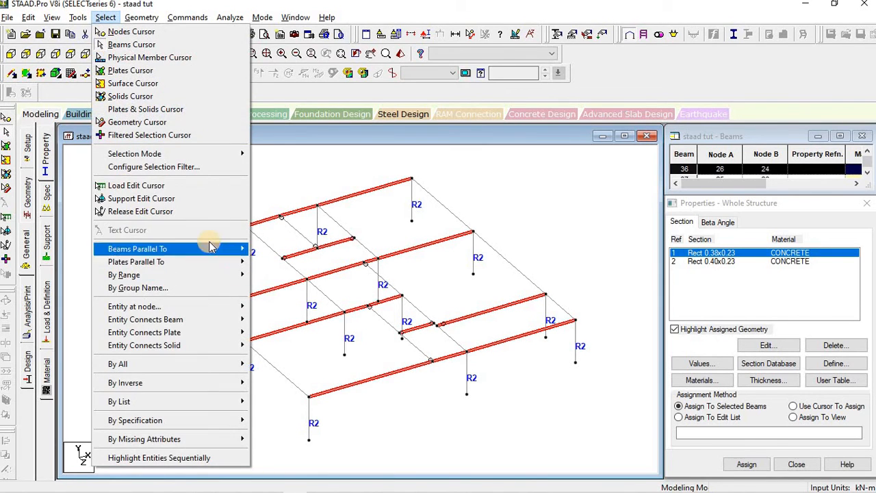
mouse_move(214, 249)
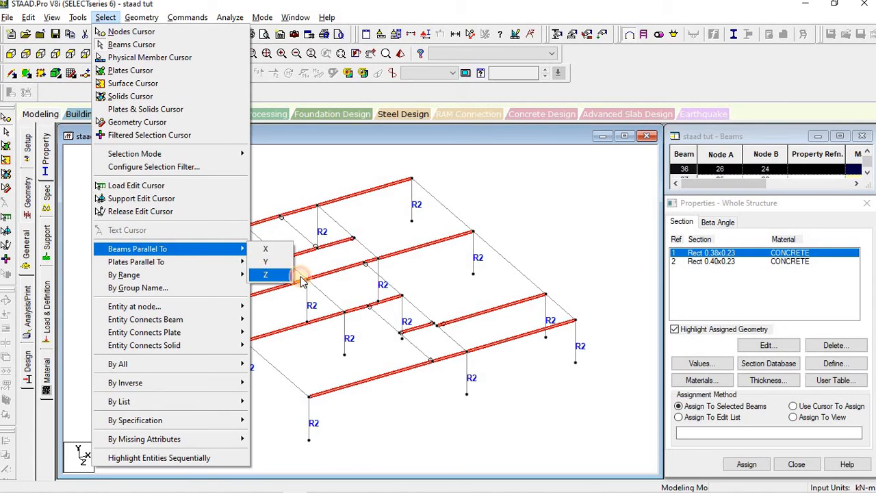
click(288, 278)
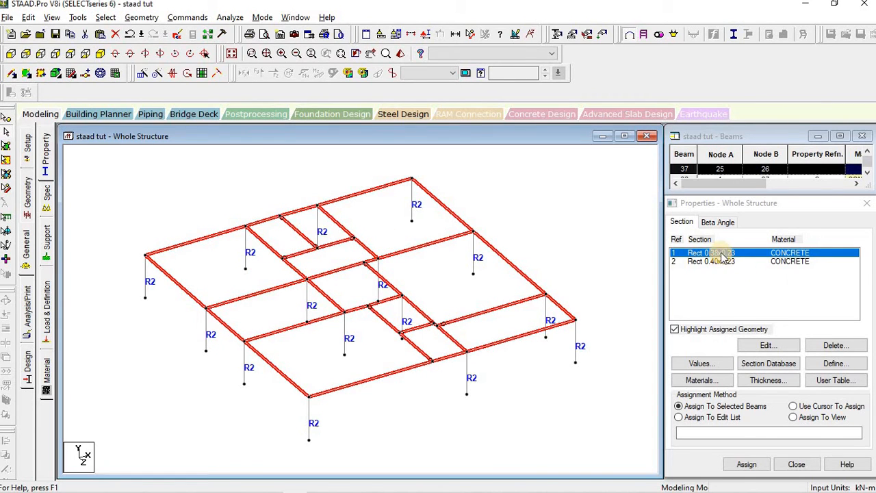
click(746, 464)
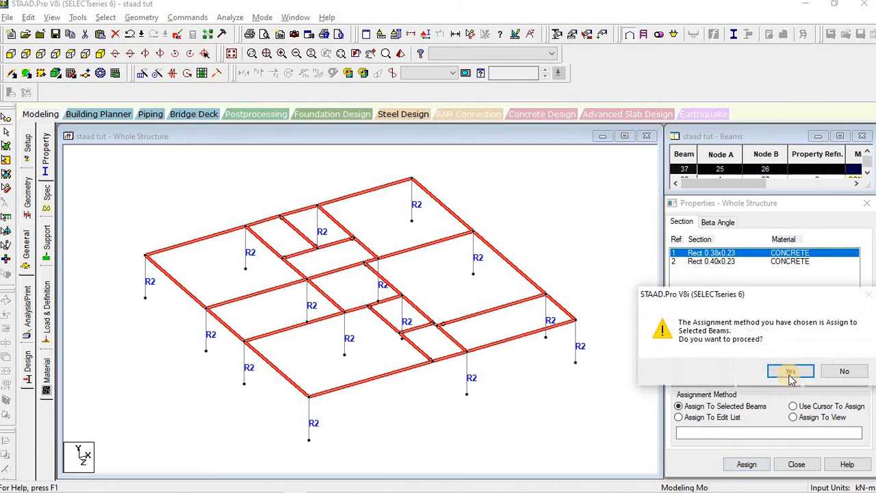
click(788, 373)
click(534, 446)
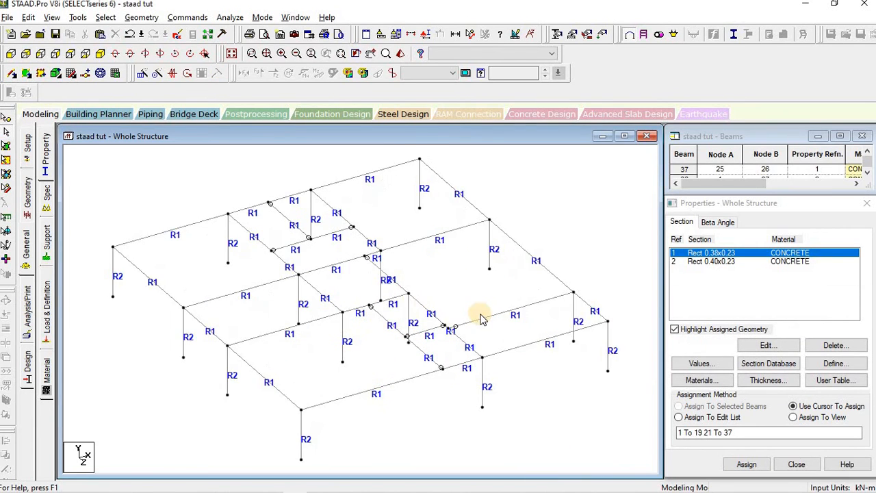
scroll(247, 321, down, 2)
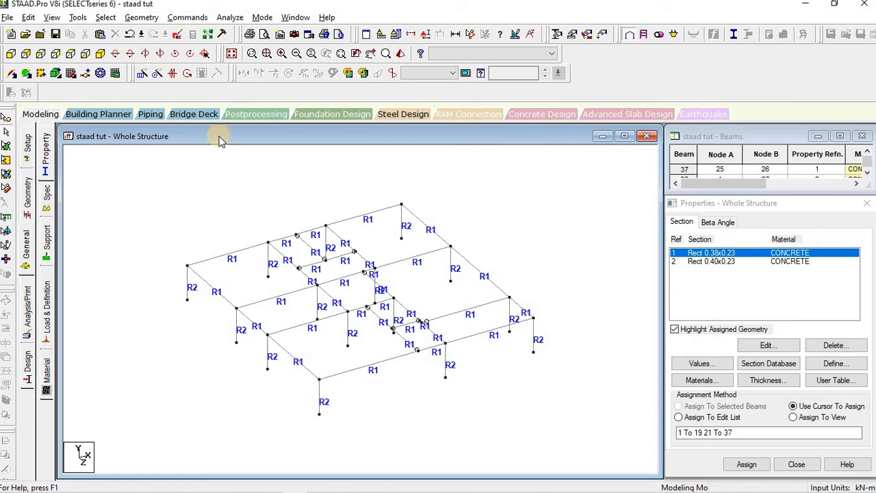
click(106, 18)
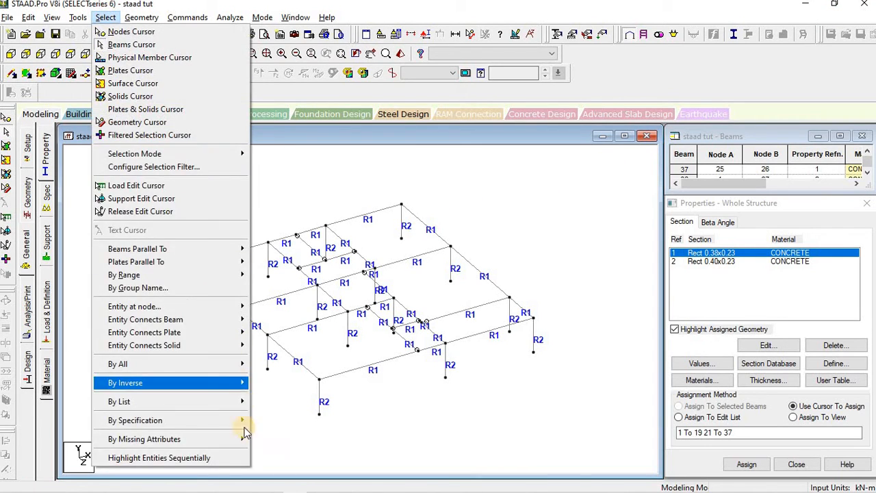
mouse_move(226, 443)
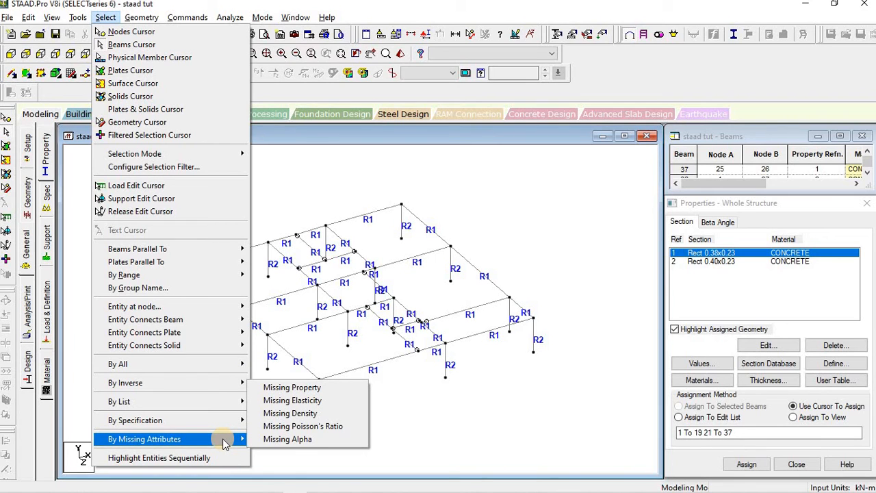
click(280, 391)
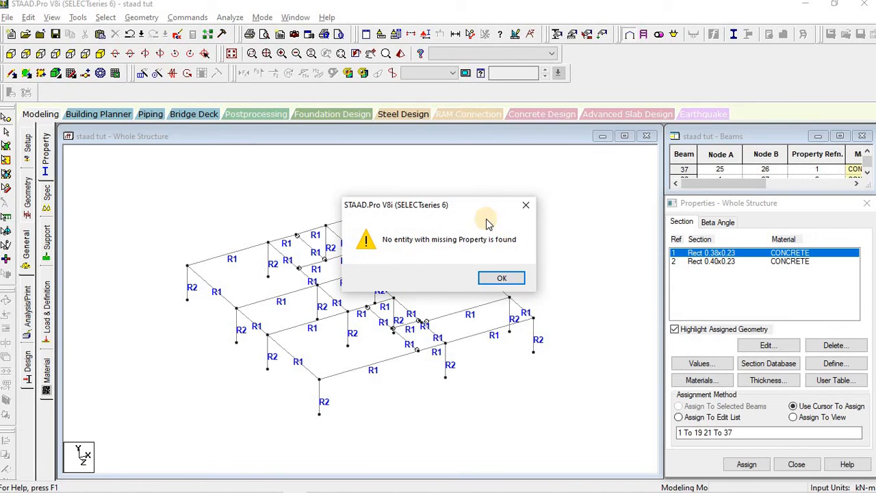
drag(468, 207, 498, 147)
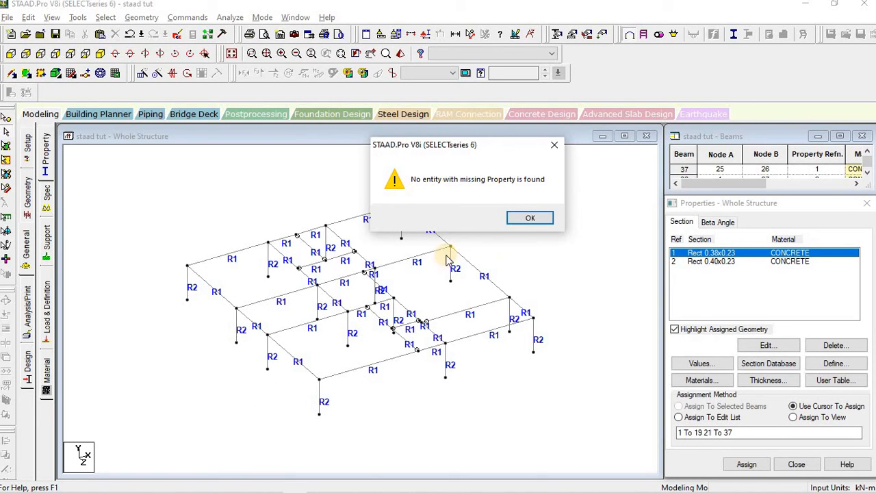
click(546, 220)
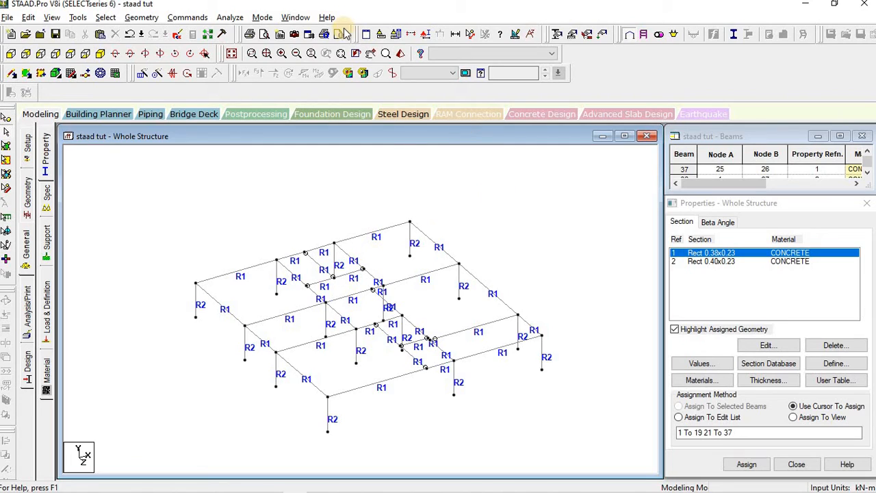
click(403, 56)
drag(570, 259, 374, 134)
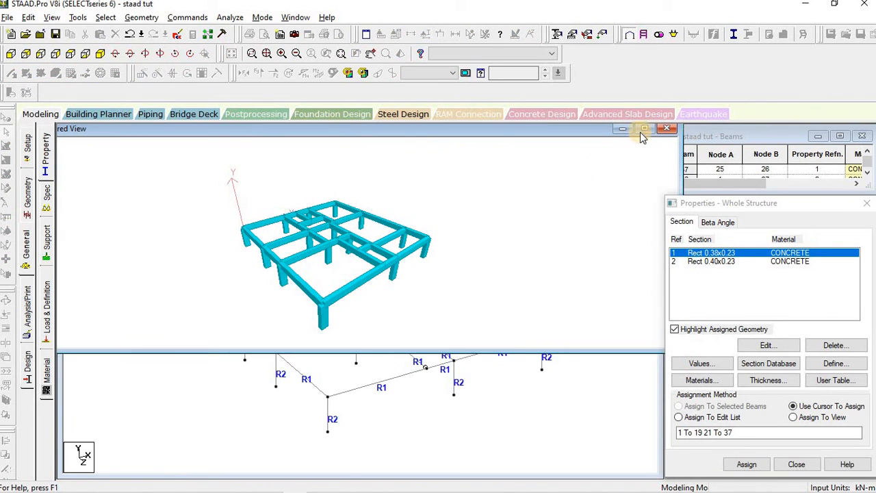
click(643, 132)
drag(335, 321, 194, 75)
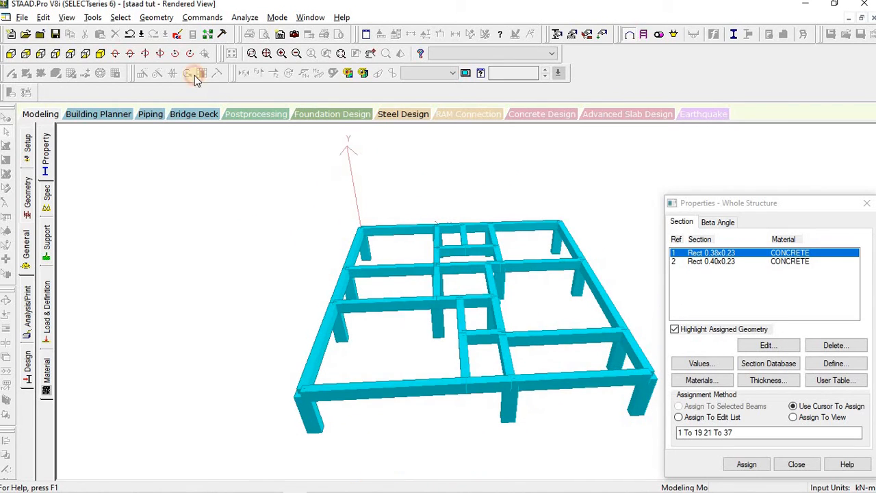
click(26, 244)
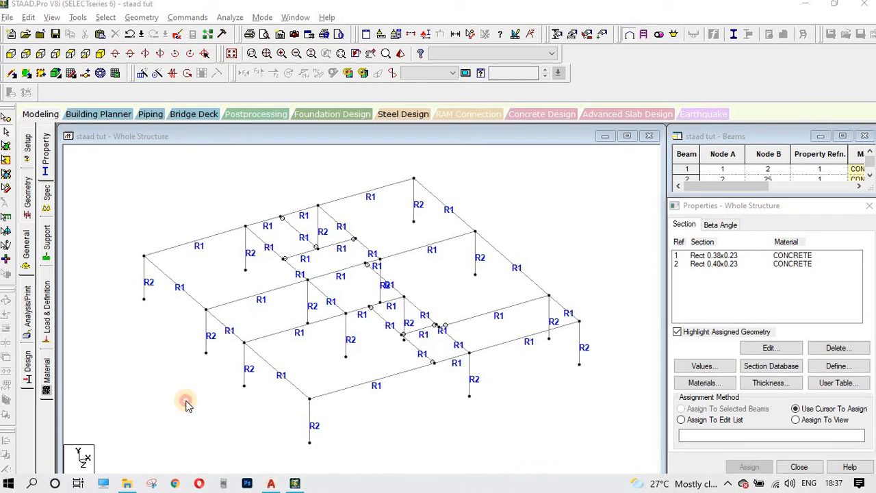
Step: Open the Supports page for the whole structure, showing only S1 'No support'
click(184, 402)
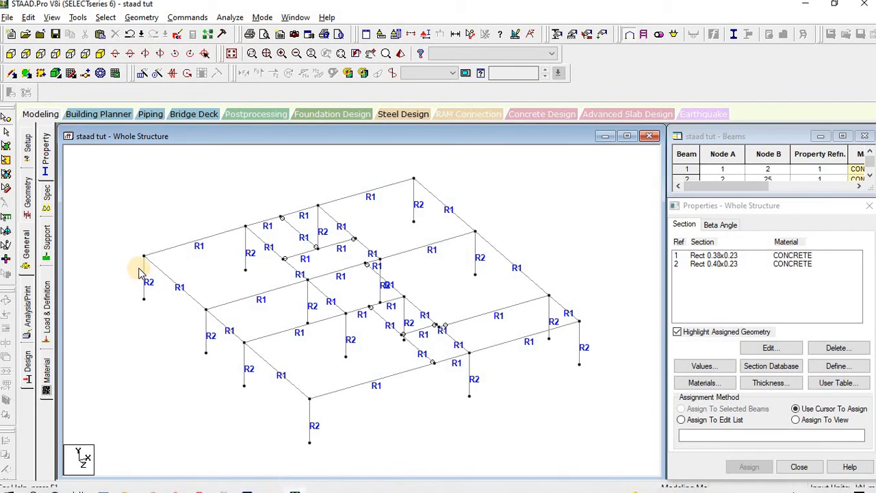
click(33, 252)
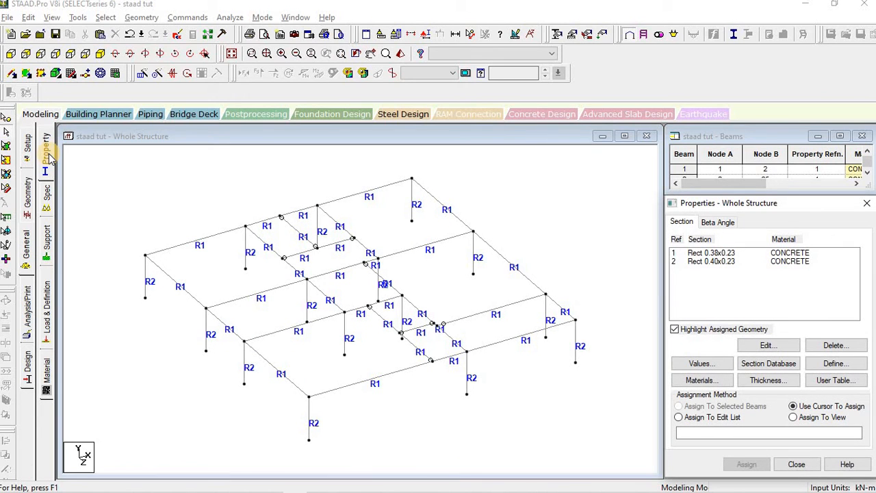
click(50, 195)
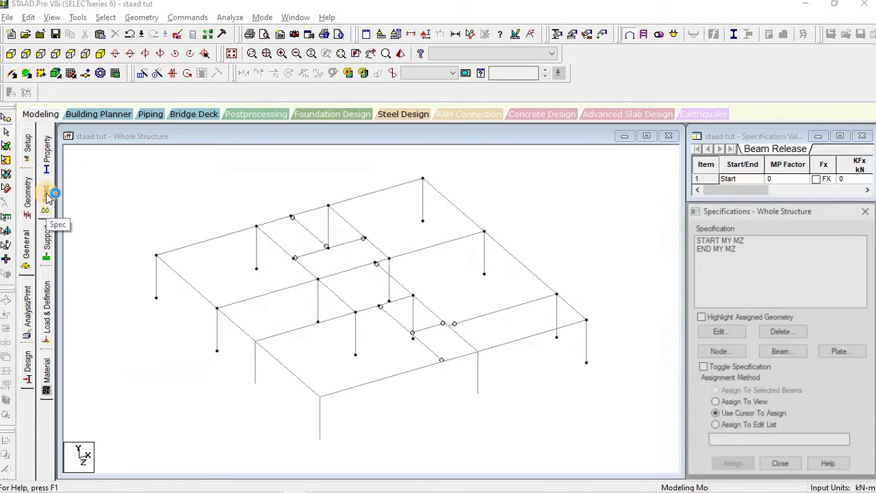
click(47, 237)
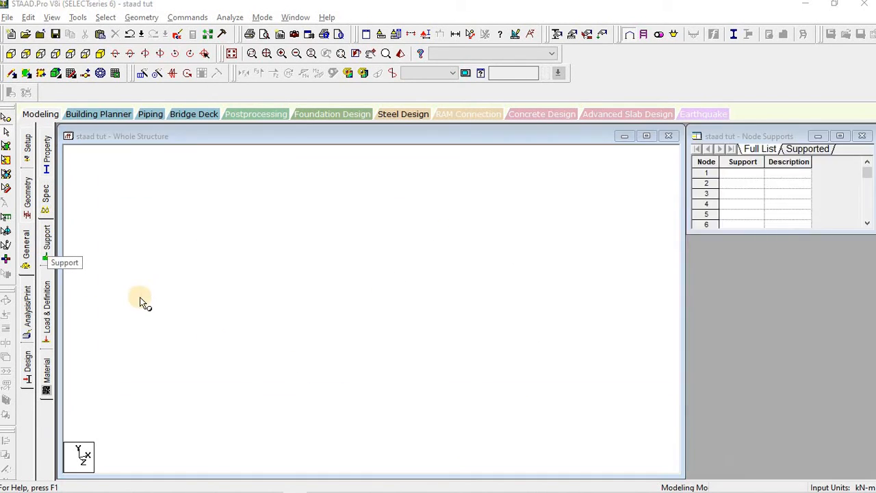
click(162, 386)
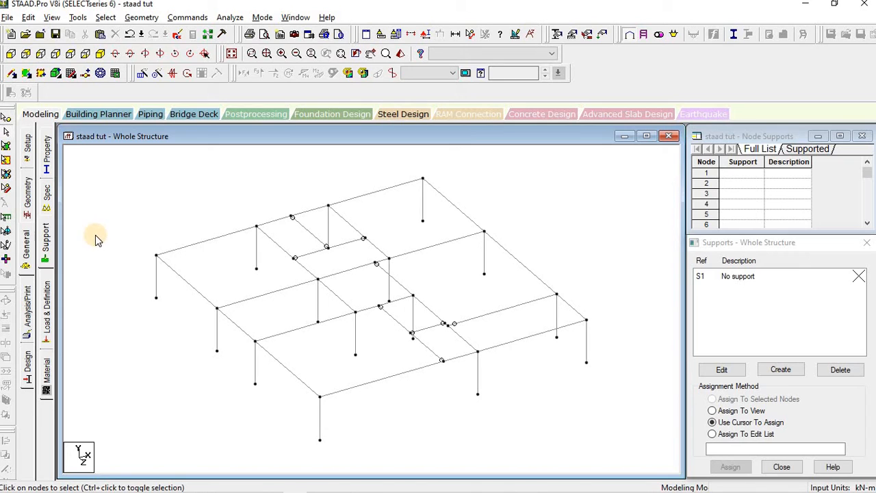
click(49, 250)
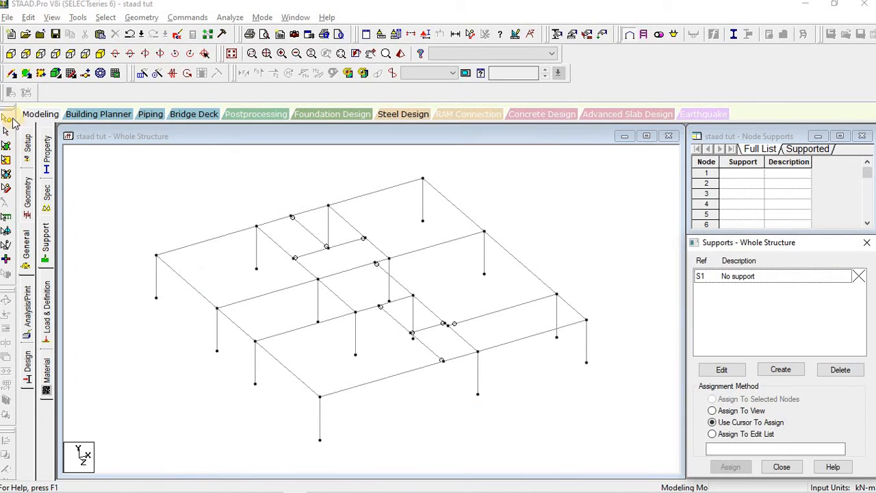
Step: Window-select the top-level horizontal beams in front elevation, then return to the isometric view
click(10, 53)
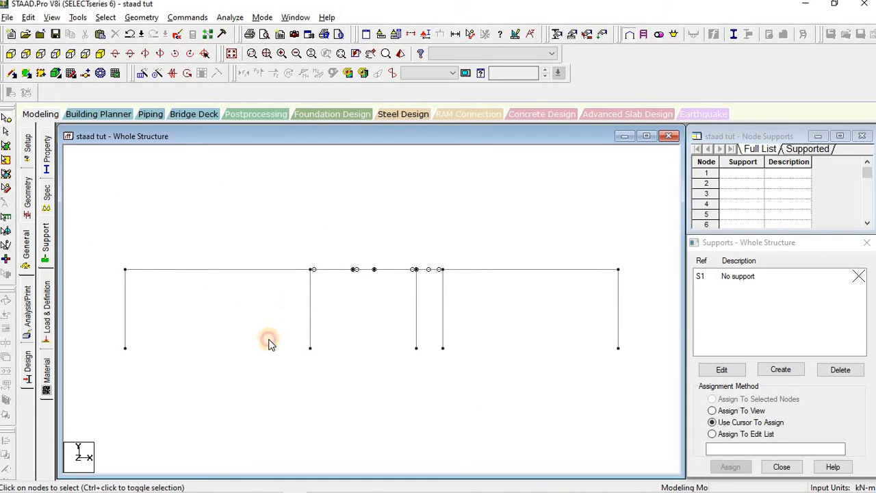
drag(571, 283, 626, 278)
click(98, 58)
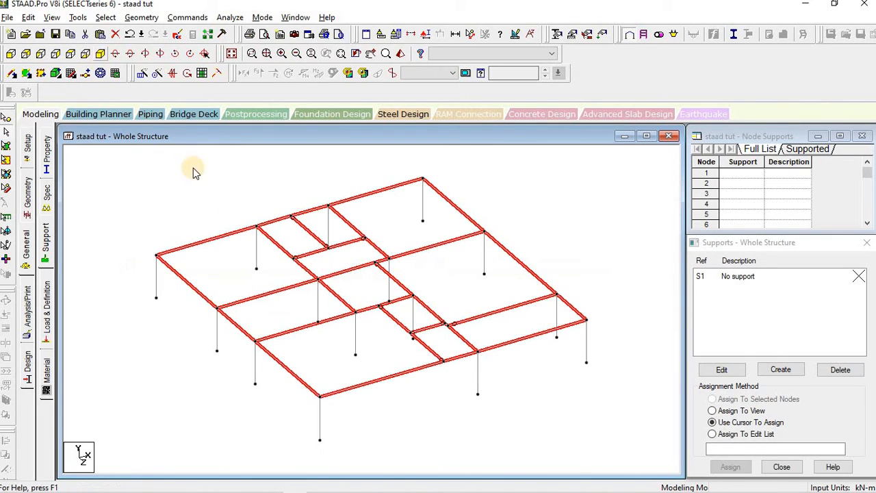
scroll(568, 240, down, 7)
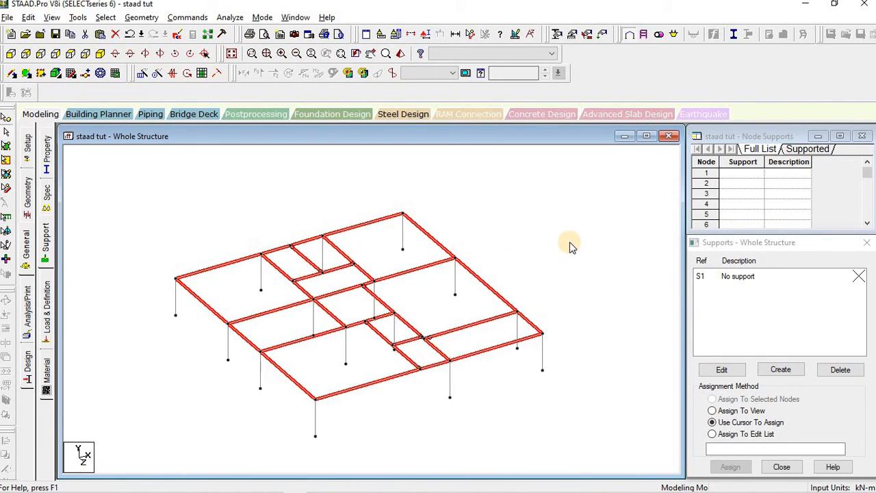
scroll(369, 385, up, 1)
scroll(369, 385, up, 2)
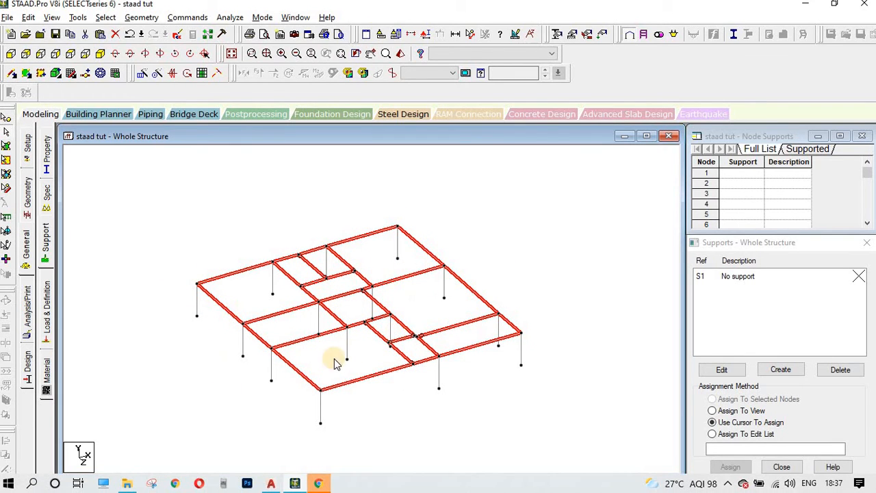
Step: Deselect the highlighted top beams by clicking empty space in the structure window
click(553, 219)
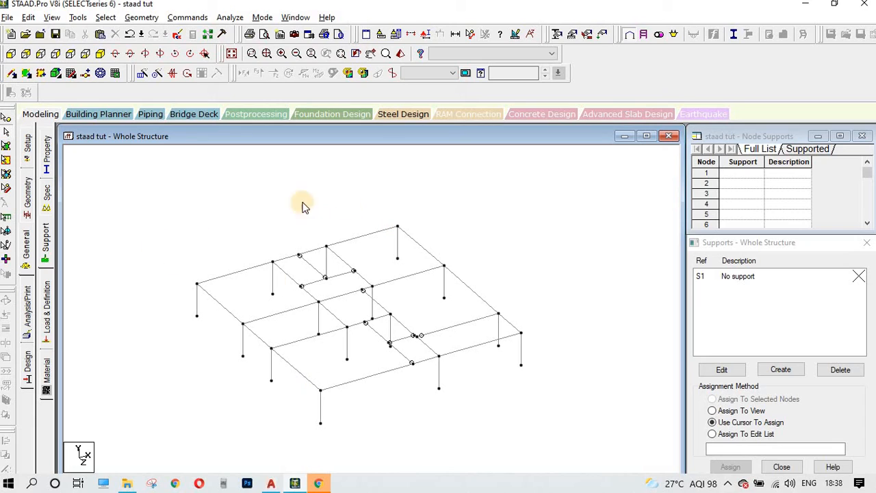
click(474, 190)
Step: Select the top beams and translationally repeat them 3 m in global Y with linked steps
click(14, 55)
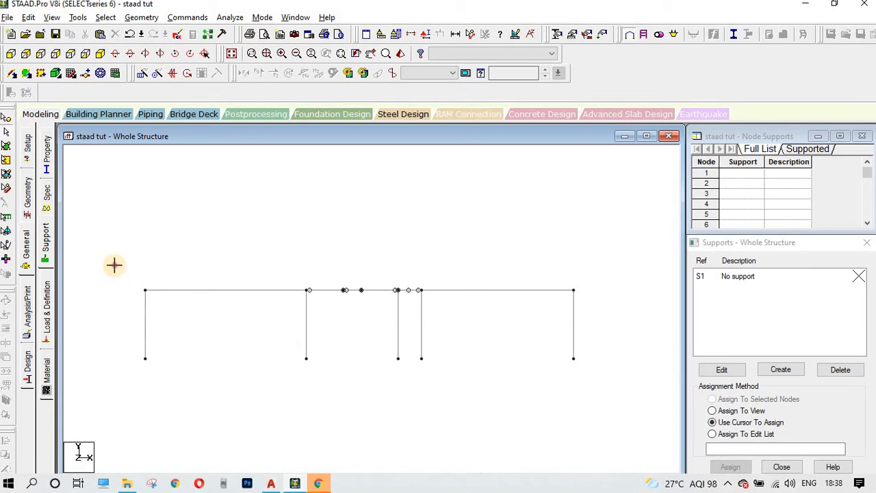
drag(114, 264, 636, 299)
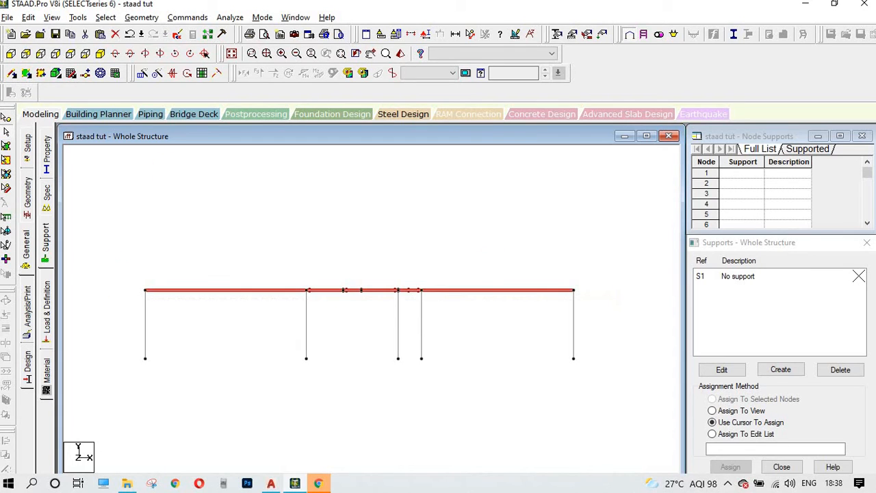
click(100, 53)
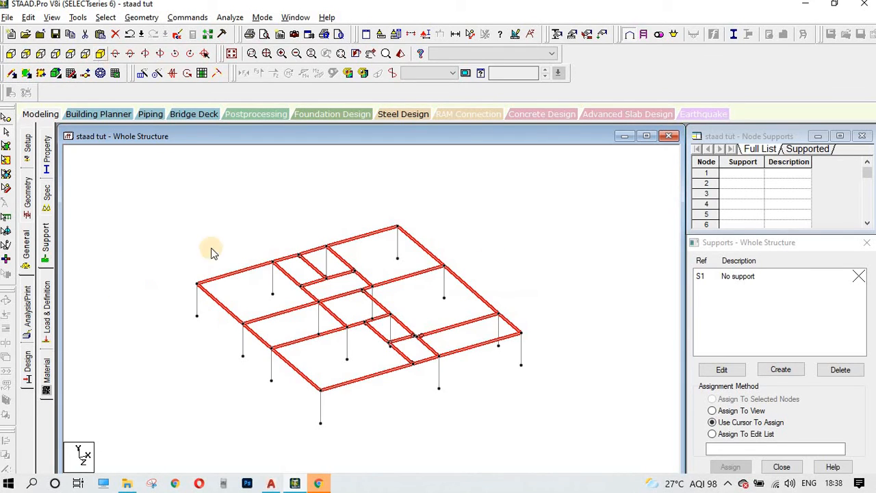
click(141, 75)
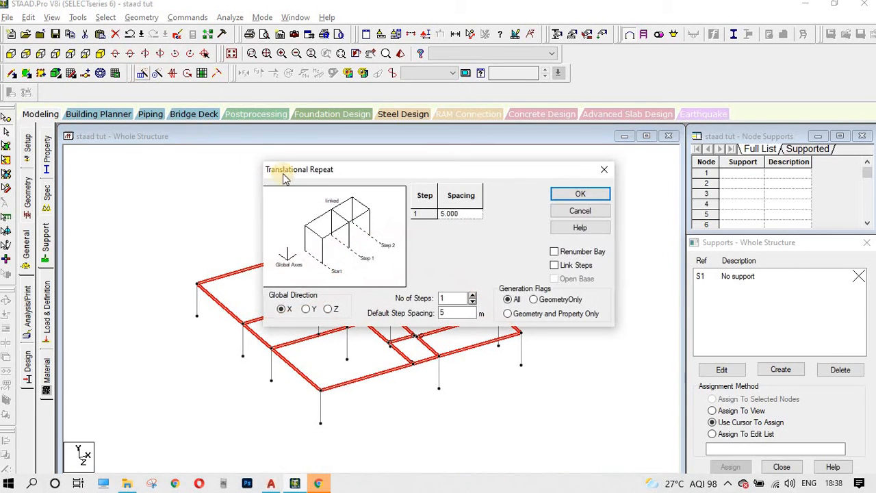
click(307, 309)
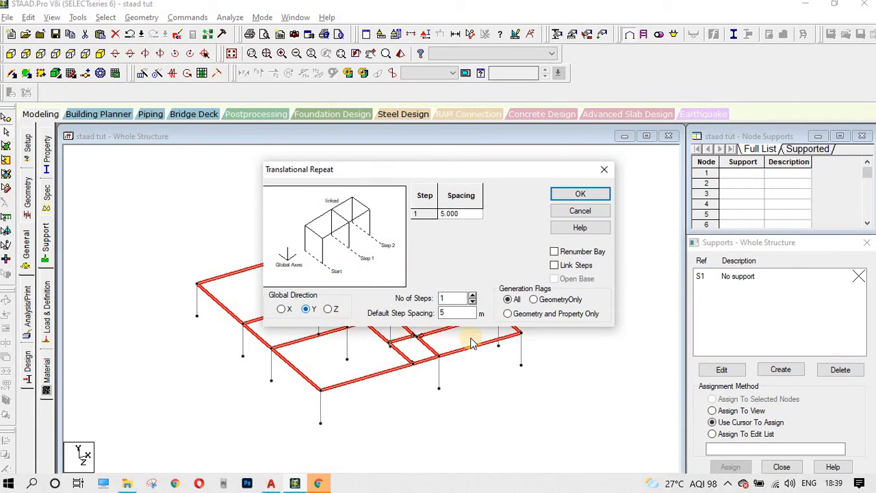
double_click(455, 312)
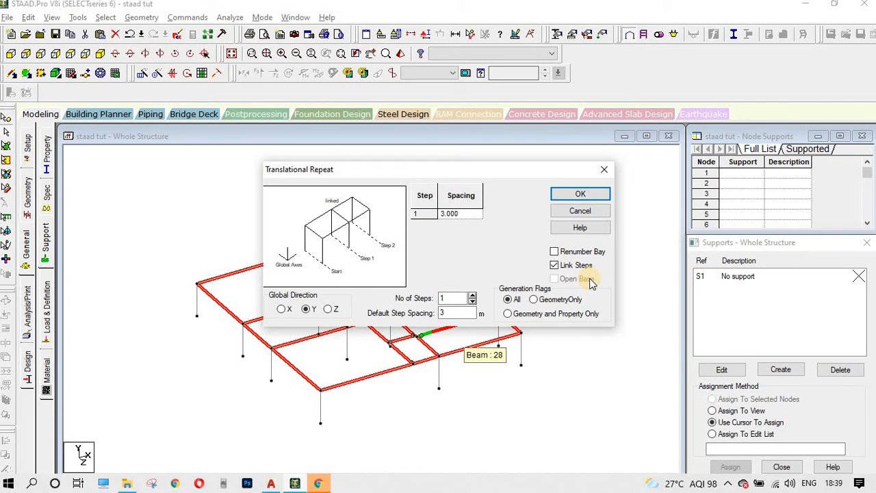
click(586, 197)
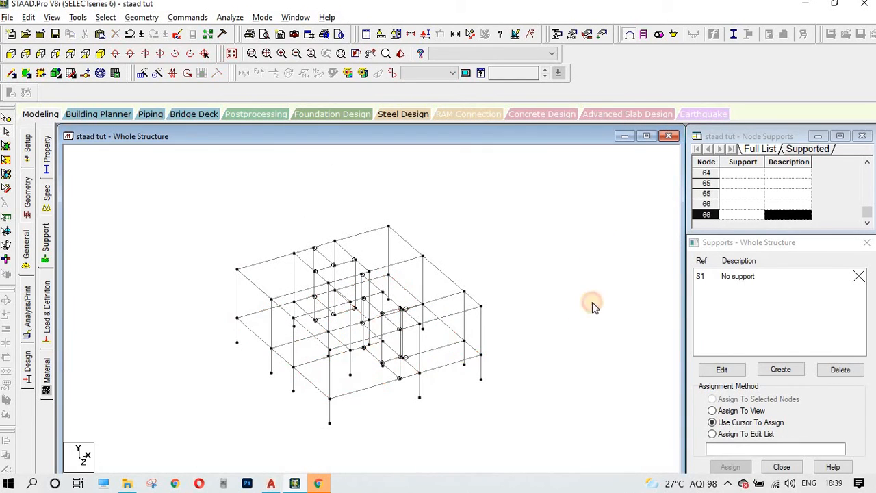
Step: Open the section property page, check the existing section assignments, and save the modified structure
scroll(342, 384, up, 3)
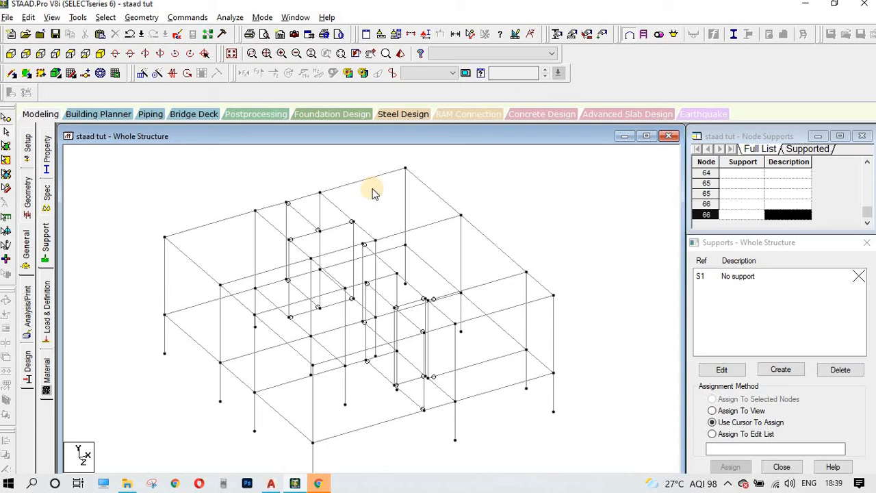
click(26, 254)
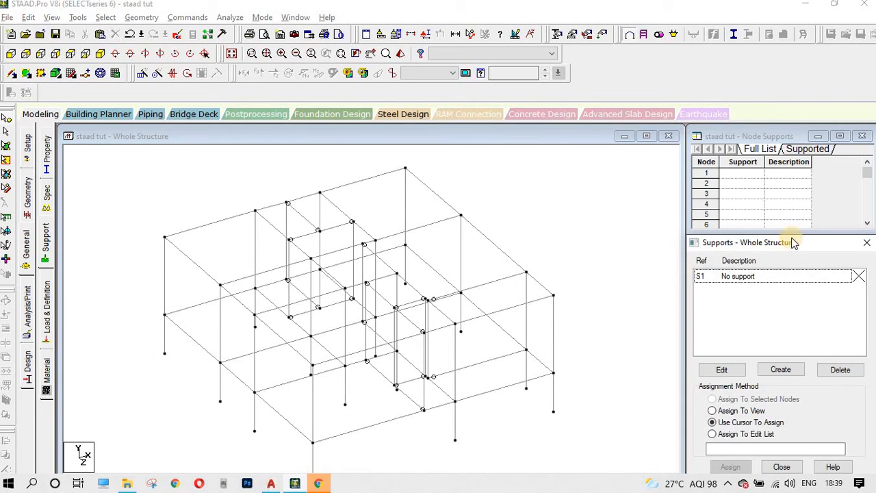
click(46, 154)
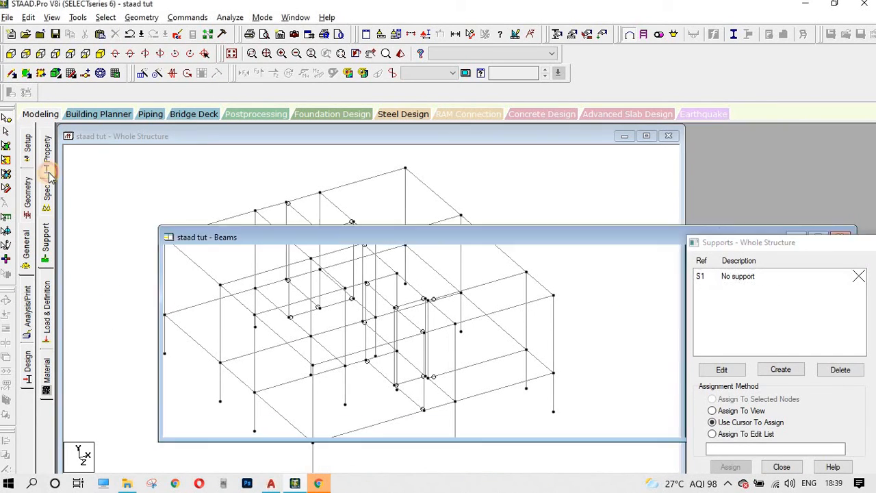
click(698, 263)
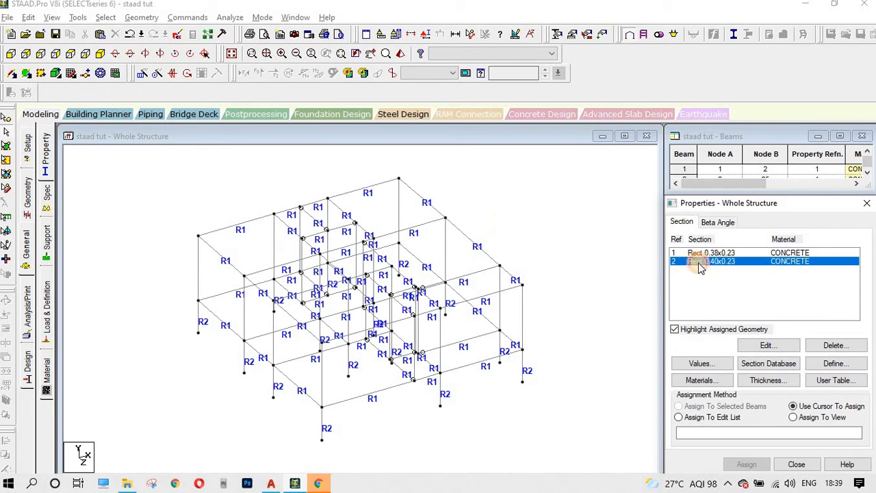
click(698, 253)
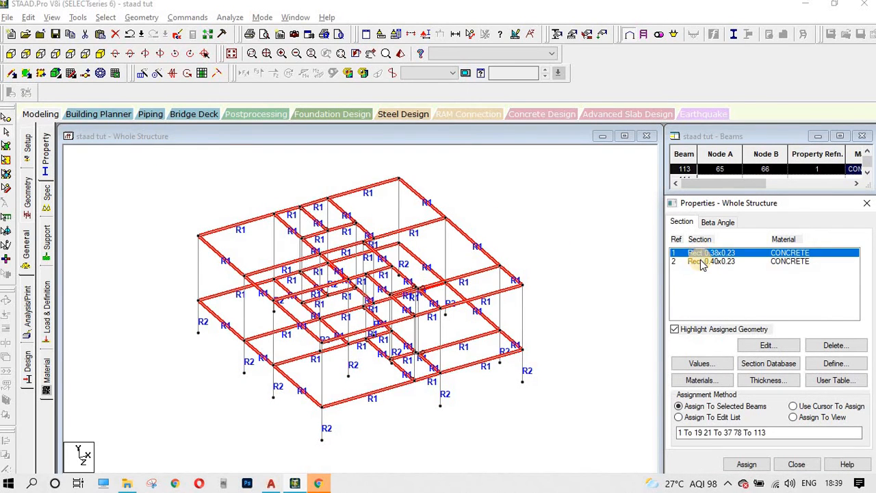
click(196, 278)
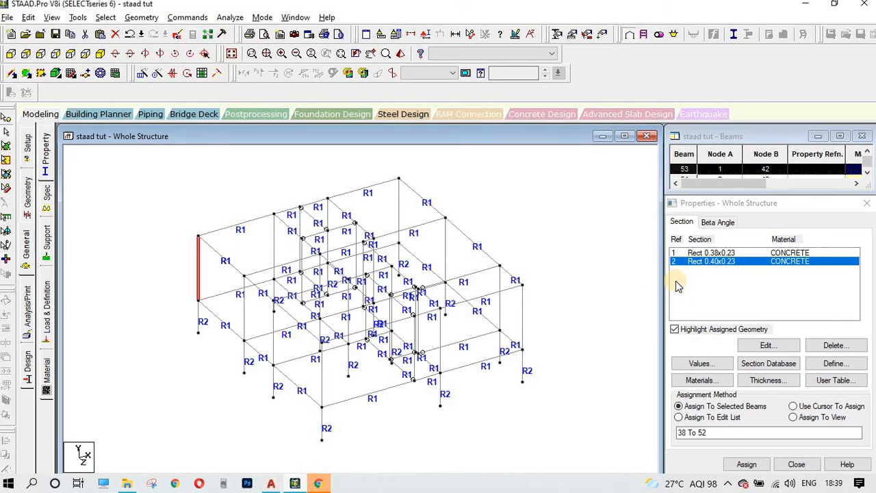
click(10, 54)
drag(89, 226, 640, 268)
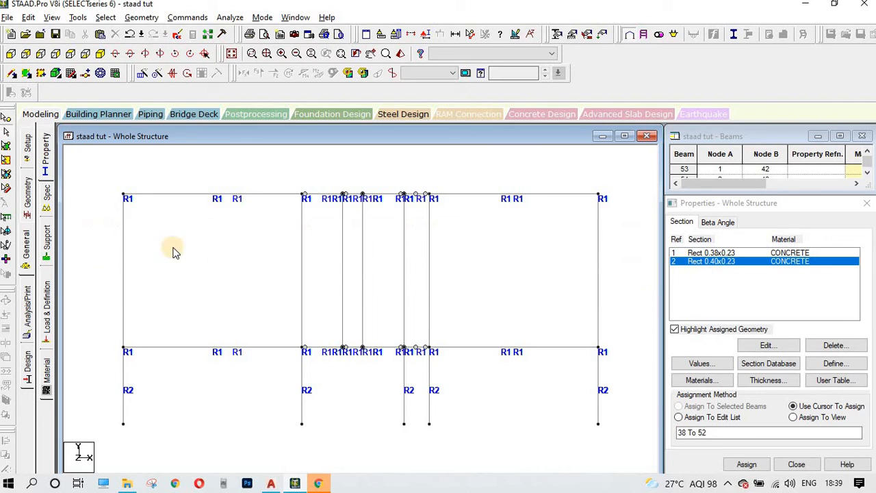
click(436, 278)
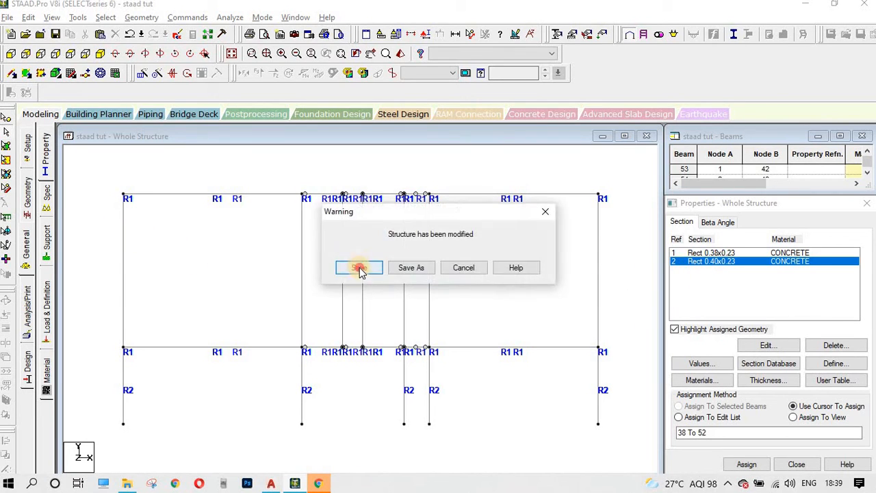
click(358, 268)
Step: Window-select the seven upper-storey columns and assign them the Rect 0.40x0.23 section (R2)
drag(82, 235, 616, 309)
click(725, 407)
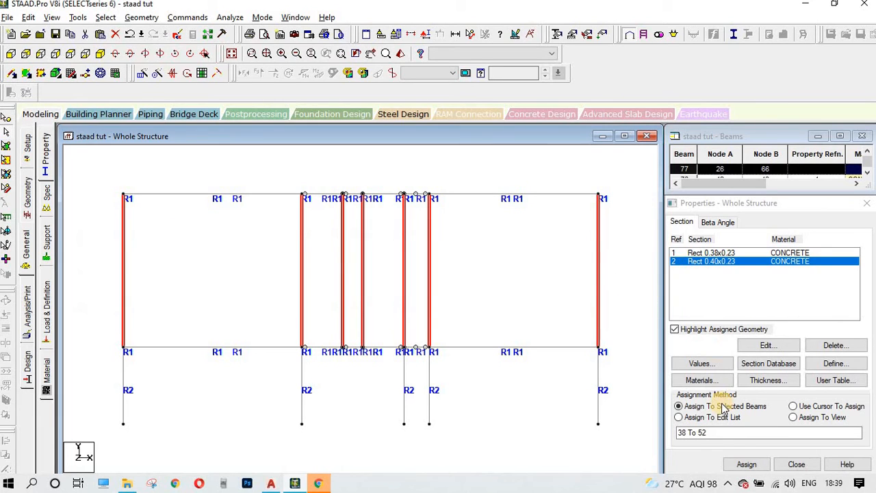
click(736, 465)
click(737, 368)
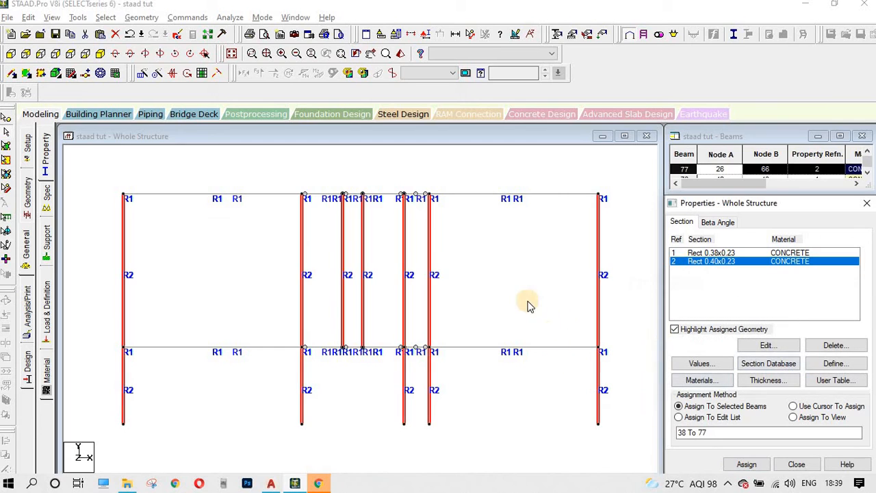
click(527, 304)
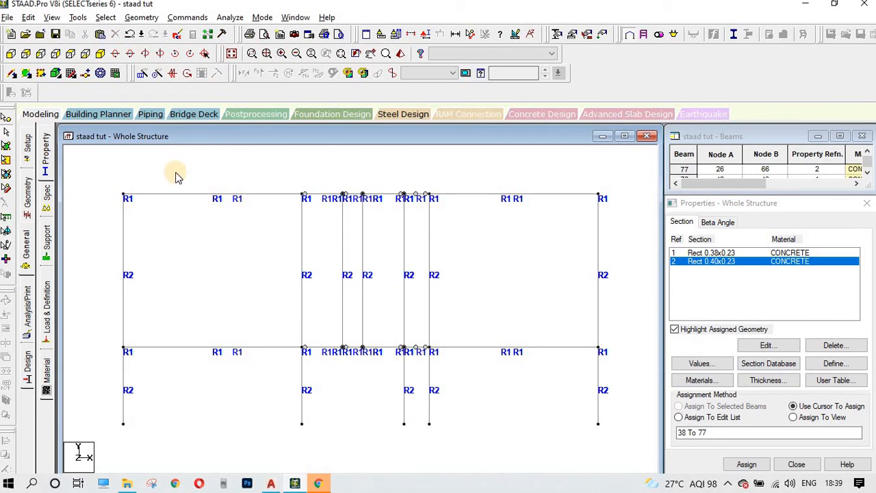
Step: Select every member of the upper storey in the front elevation view
click(100, 54)
scroll(371, 304, up, 3)
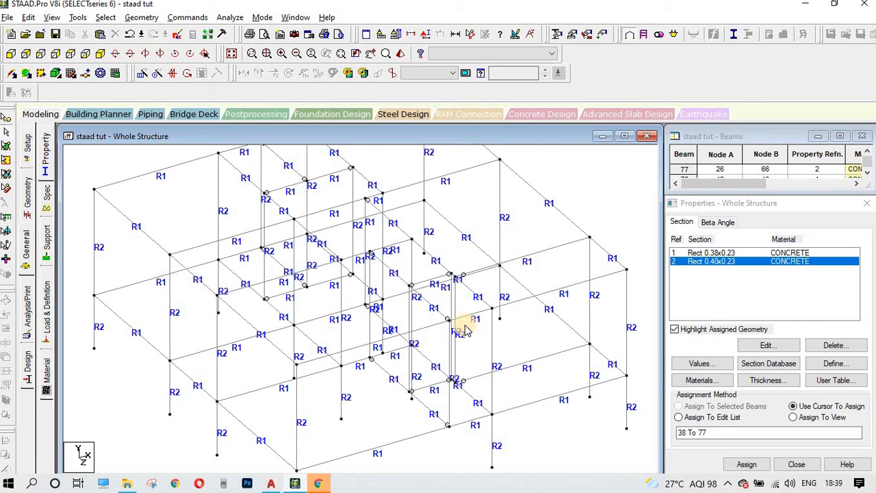
scroll(316, 266, down, 1)
middle_drag(321, 274, 354, 315)
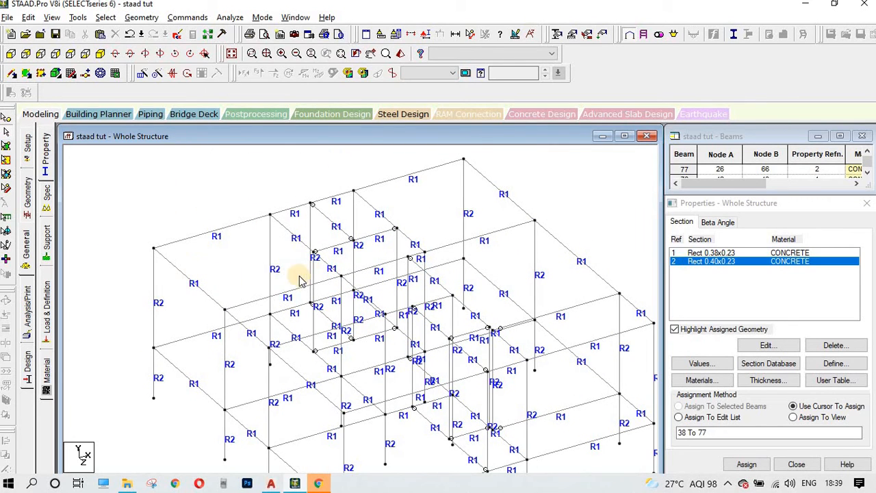
click(313, 221)
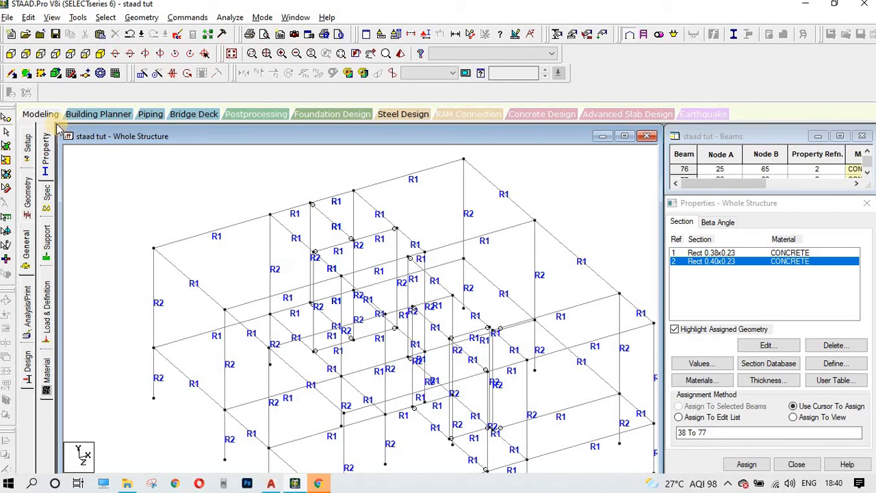
click(11, 54)
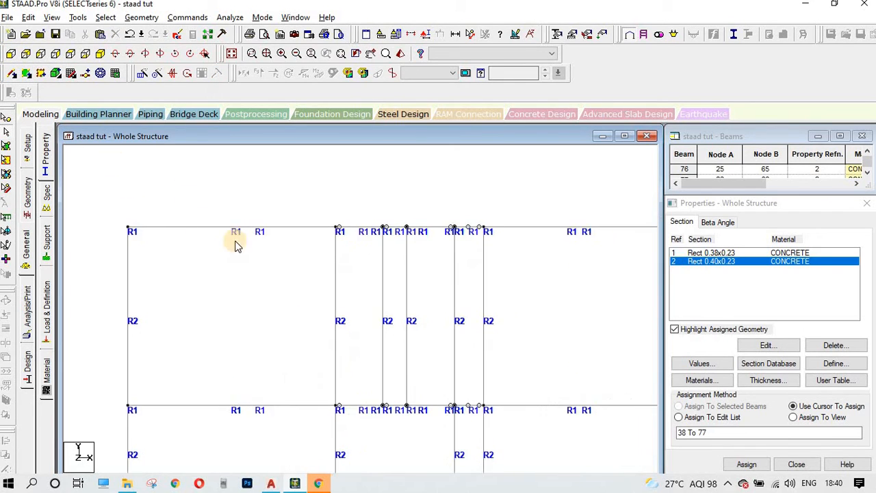
click(164, 242)
scroll(312, 208, down, 1)
click(311, 198)
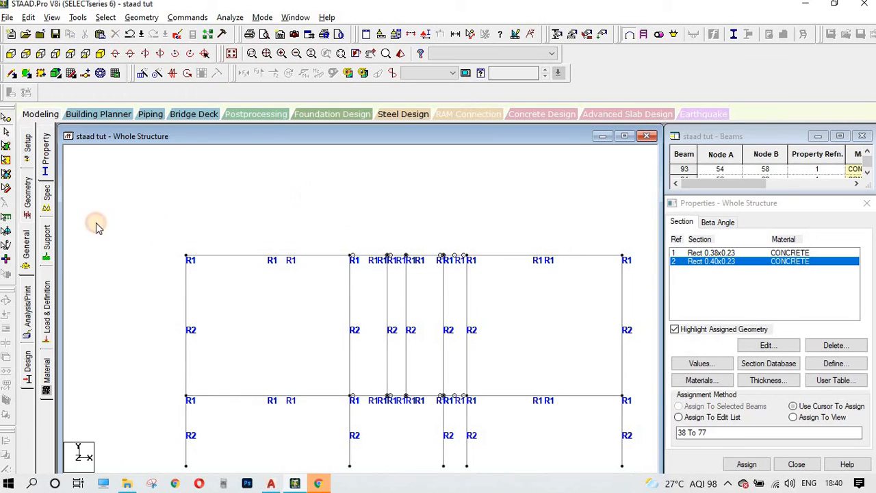
drag(168, 213, 640, 368)
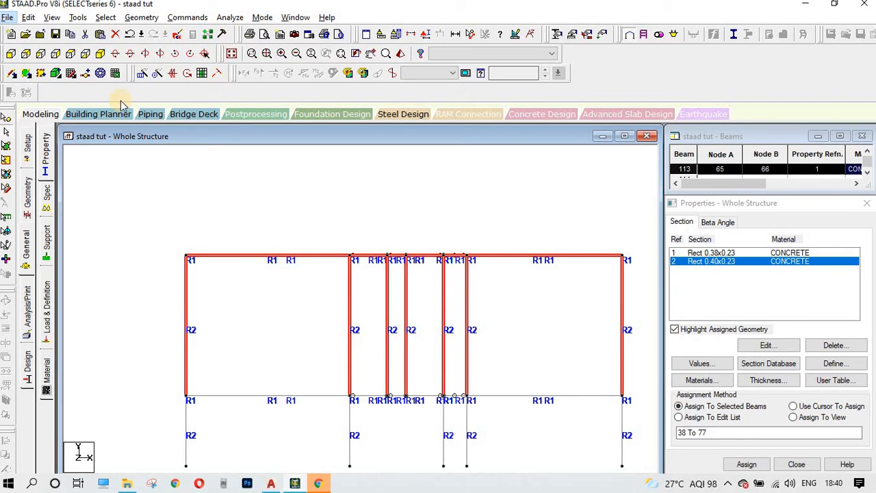
Step: Display only the selected upper-storey members, then view them isometrically, zoomed in
click(53, 17)
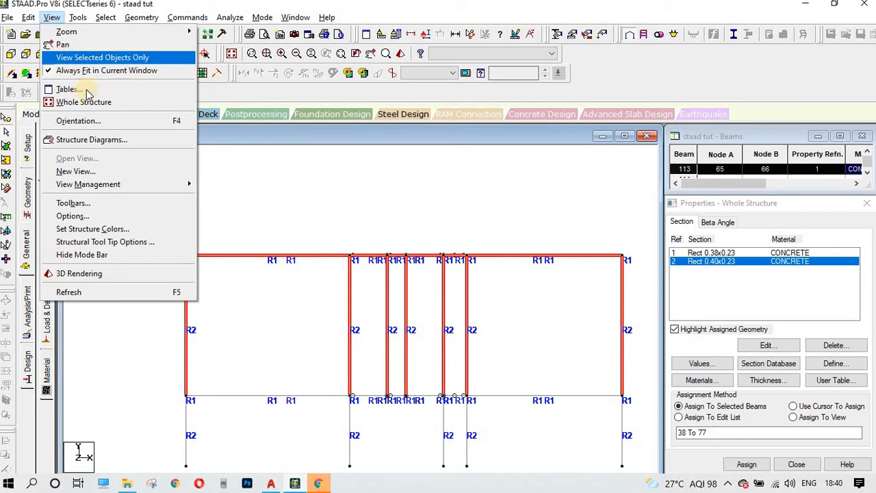
click(89, 57)
click(186, 227)
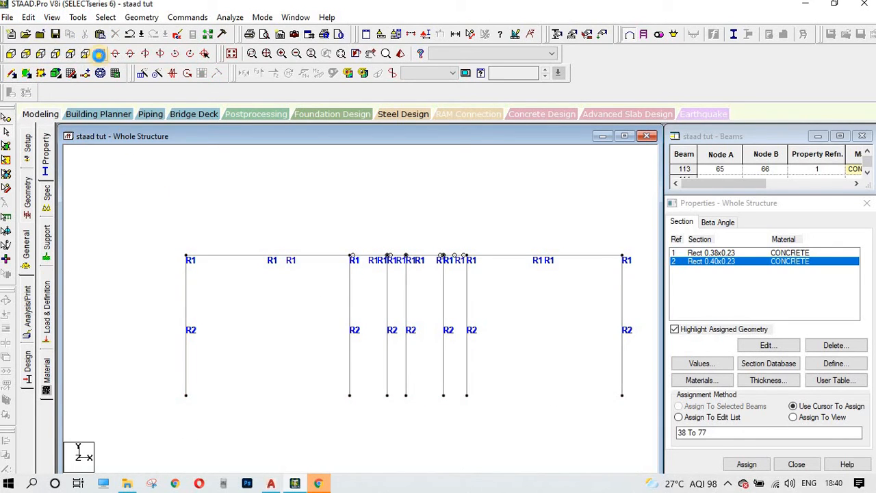
click(99, 54)
scroll(356, 293, up, 4)
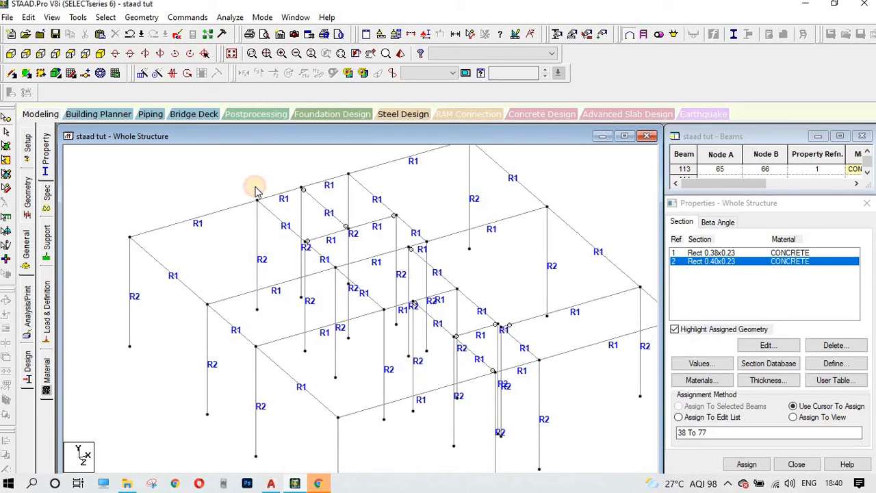
scroll(255, 192, up, 1)
Step: Delete stray columns beam 76 and beam 77, plus one more stray column
click(287, 204)
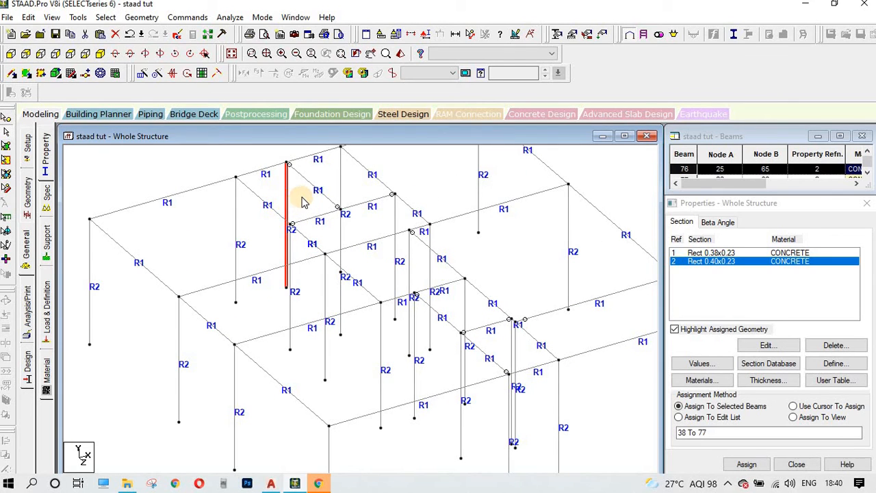
key(Delete)
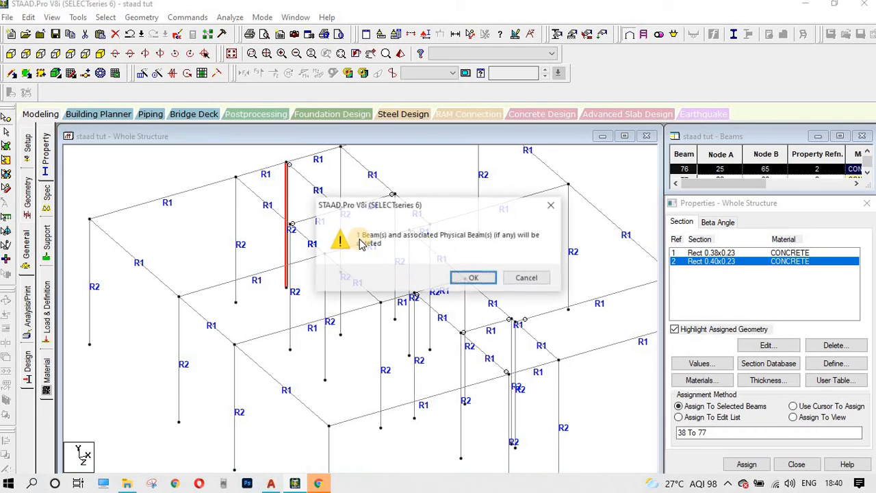
key(Return)
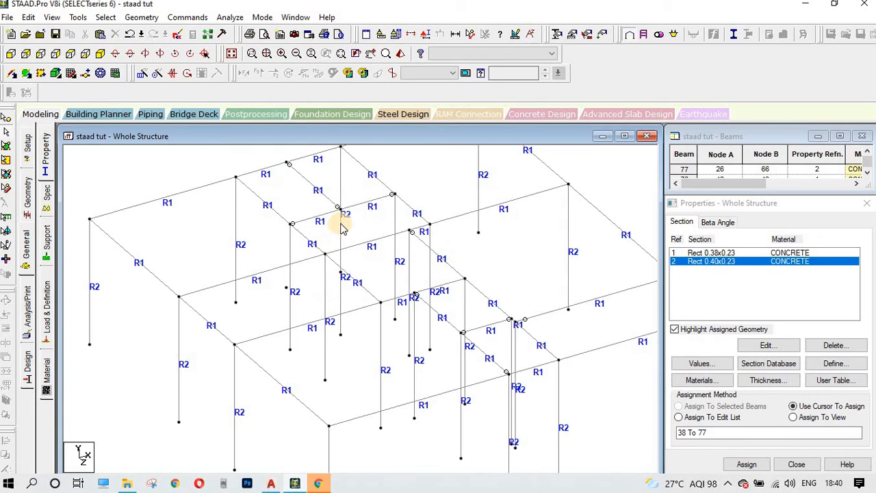
click(144, 55)
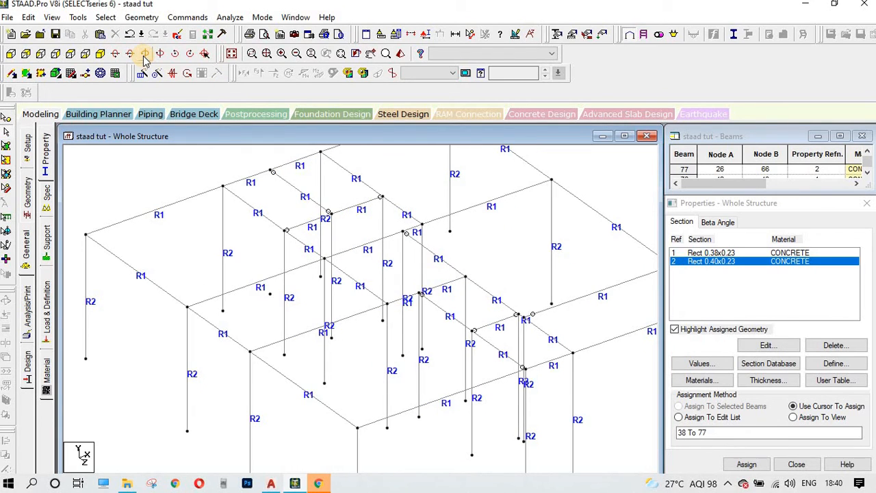
click(332, 237)
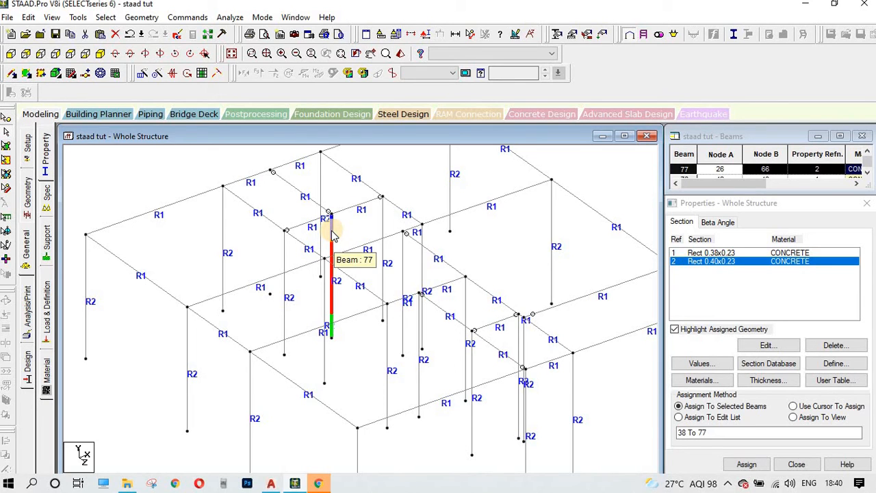
key(Delete)
key(Return)
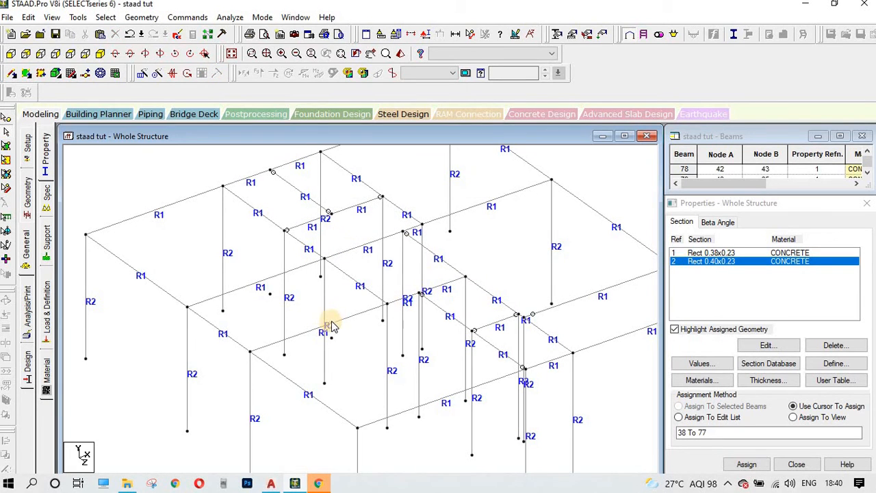
scroll(338, 216, up, 2)
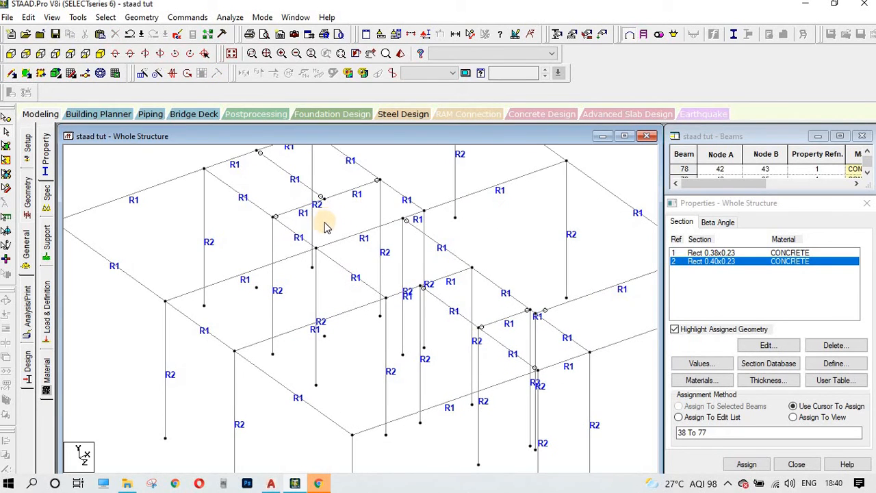
click(274, 241)
key(Delete)
key(Return)
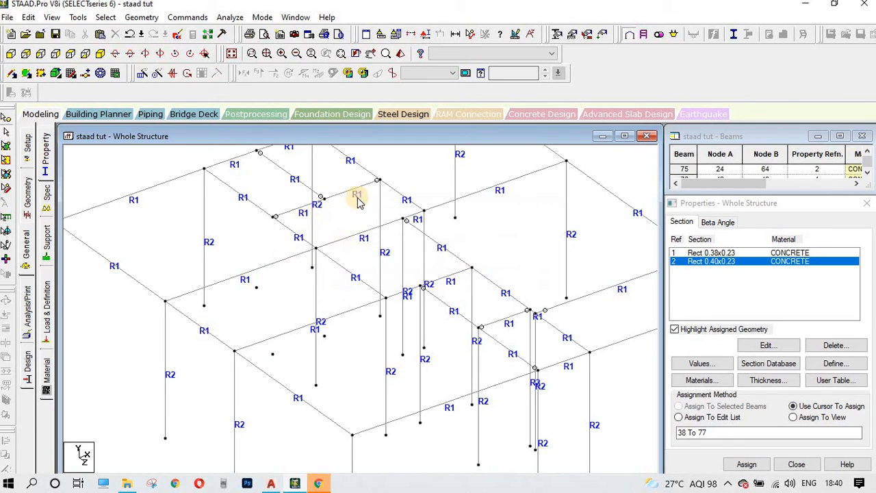
Step: Delete the stray columns beam 75, beam 70 and beam 73
click(379, 198)
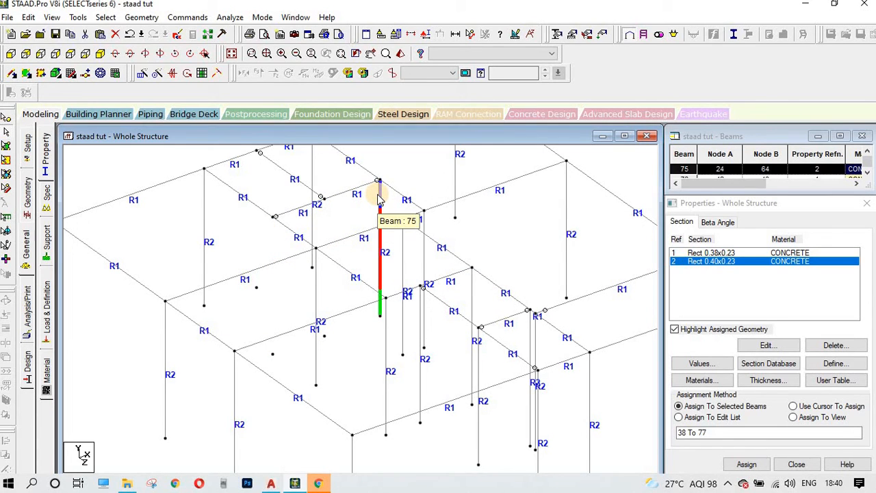
key(Delete)
key(Return)
click(402, 248)
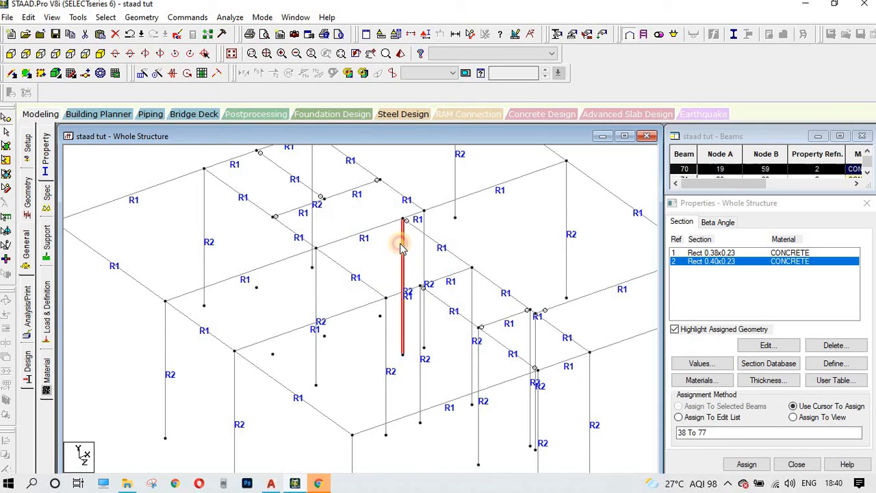
key(Delete)
key(Return)
scroll(544, 339, up, 2)
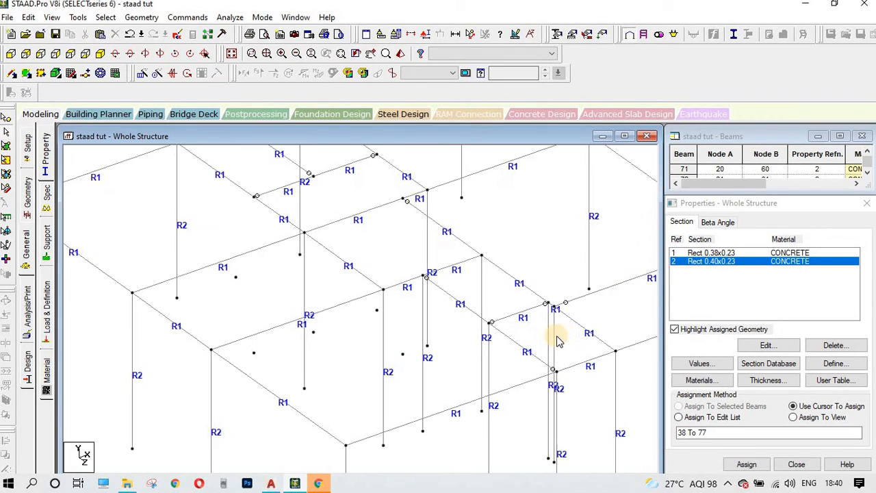
scroll(557, 340, up, 1)
click(561, 340)
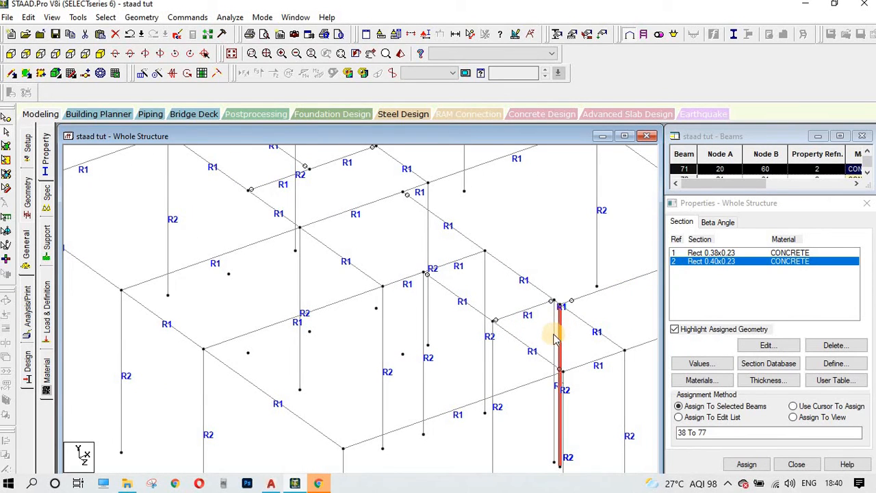
click(555, 340)
key(Delete)
key(Return)
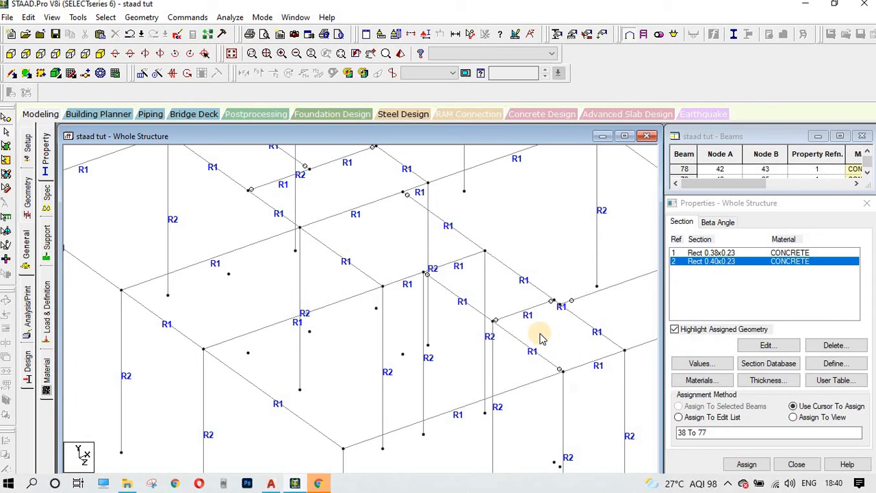
Step: Delete the right-hand stray column and beam 68, then recentre the frame in view
click(493, 384)
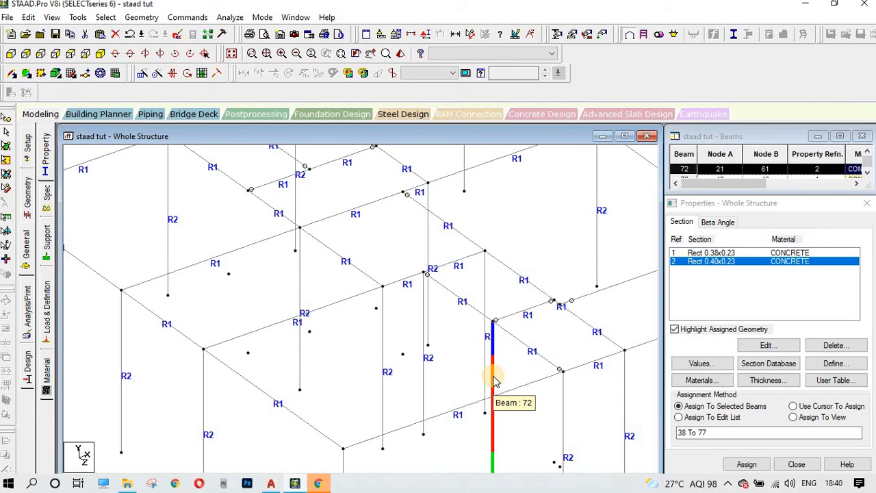
key(Delete)
key(Return)
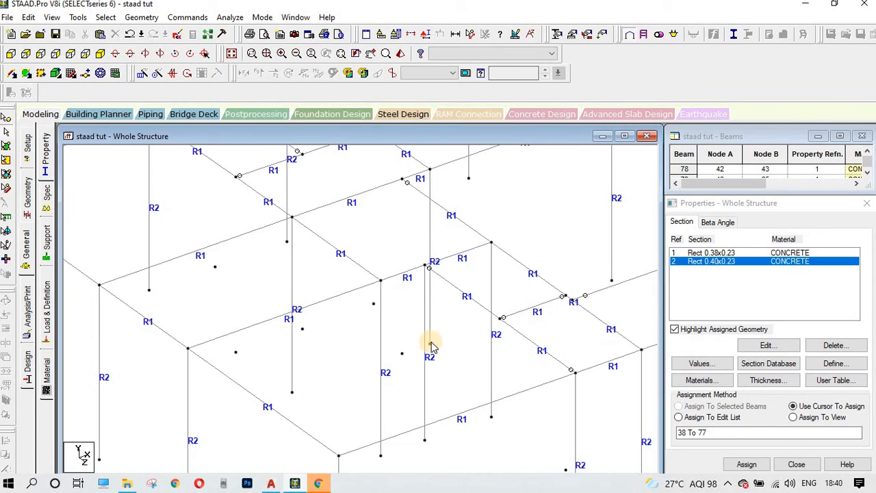
click(424, 392)
key(Delete)
key(Return)
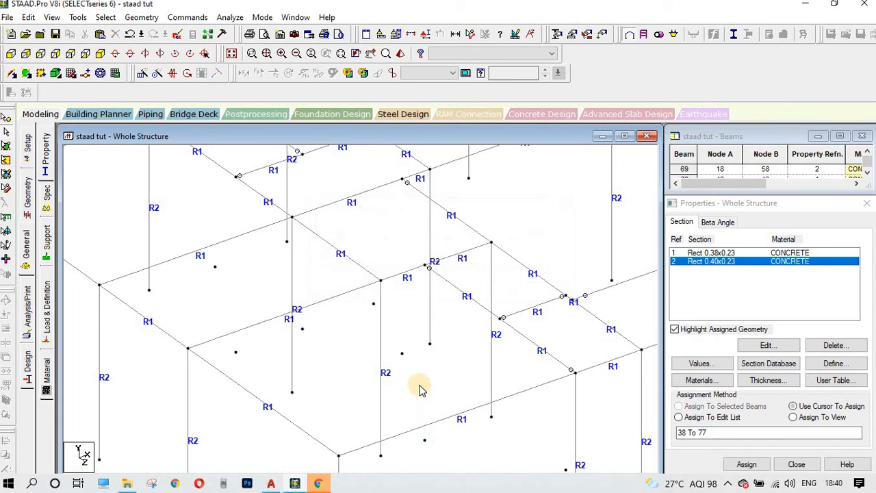
middle_drag(435, 375, 346, 349)
scroll(432, 365, down, 4)
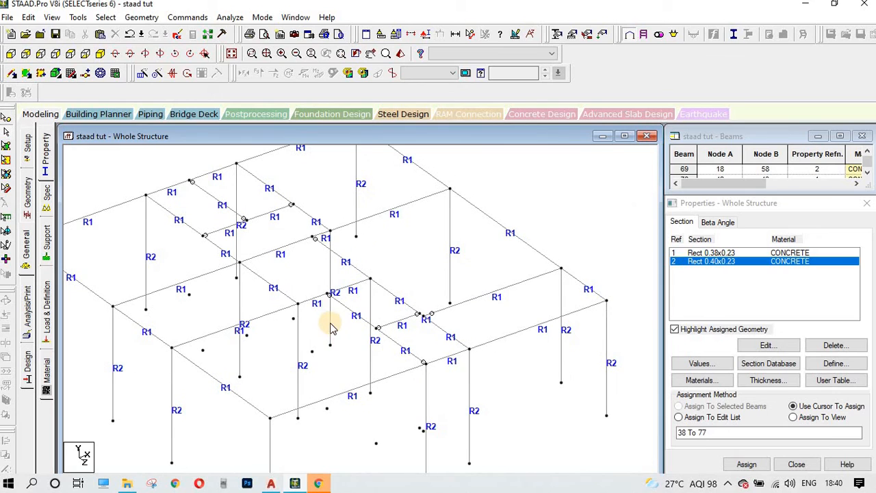
middle_drag(431, 356, 462, 325)
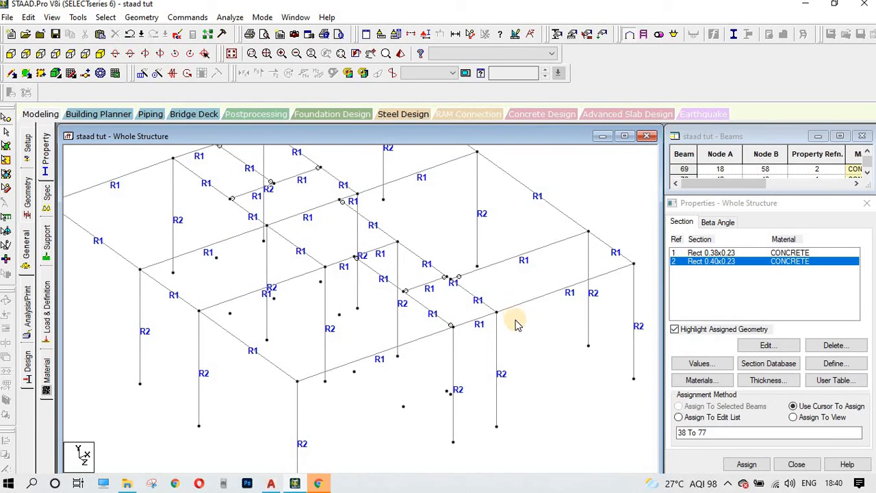
middle_drag(517, 325, 532, 341)
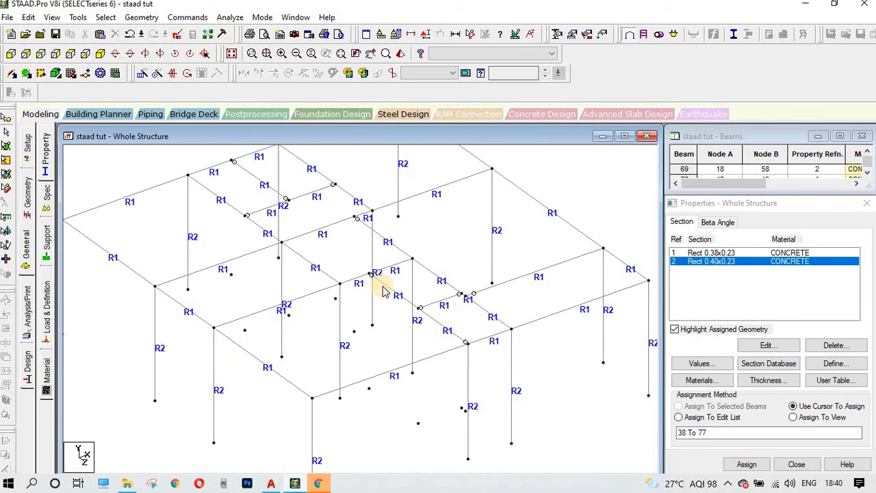
middle_drag(384, 291, 410, 331)
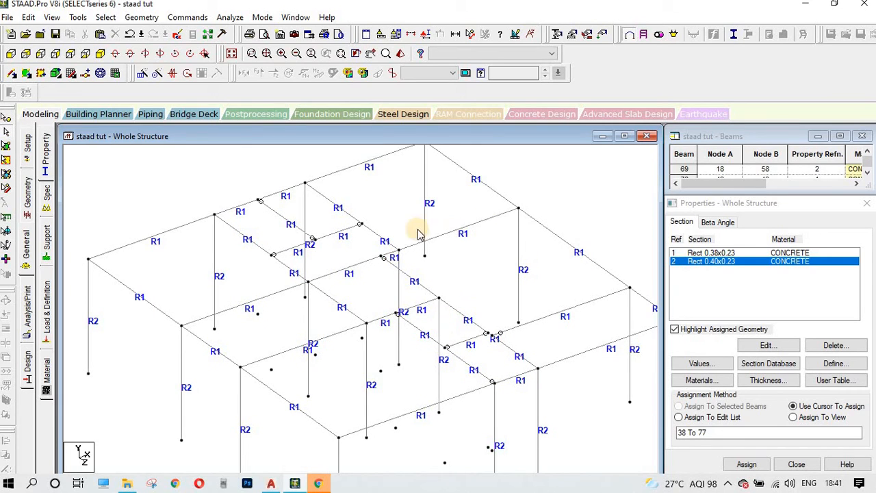
scroll(320, 356, down, 3)
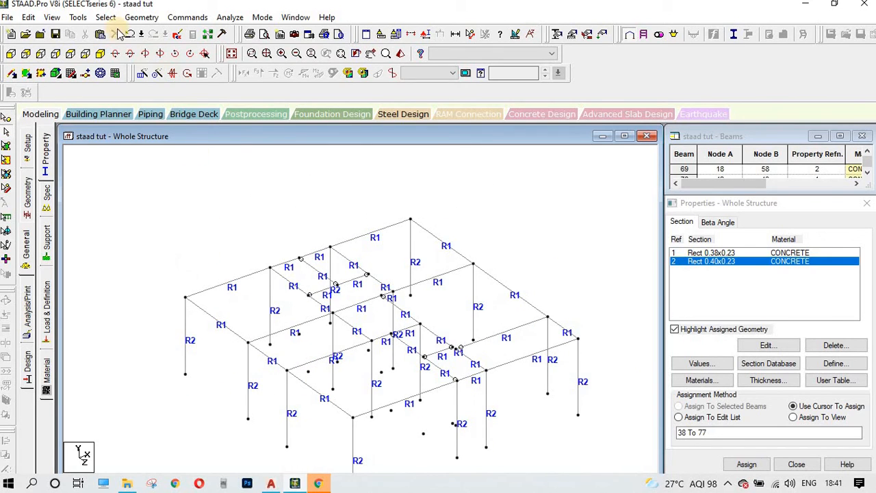
Step: Select all beams parallel to Y and show only those selected columns
click(233, 55)
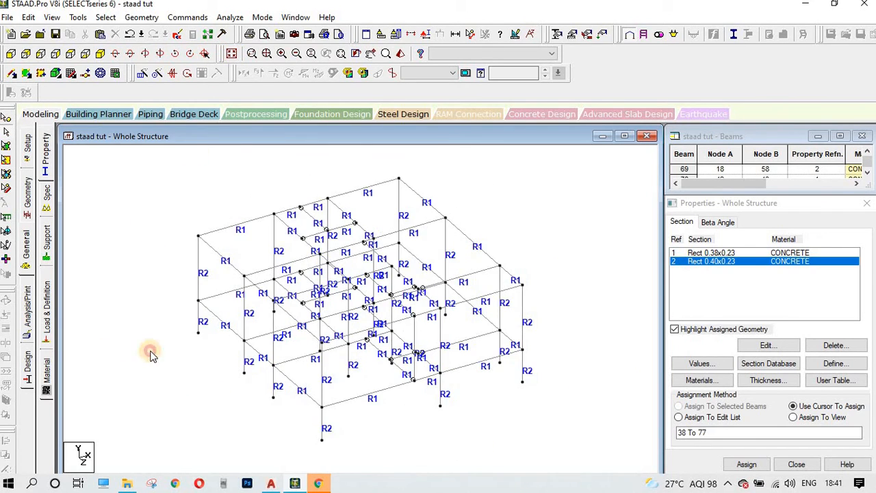
click(104, 18)
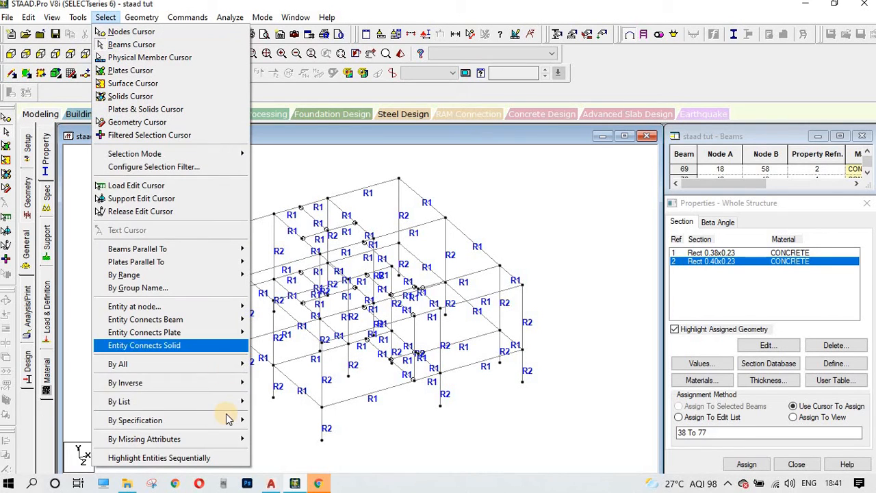
mouse_move(228, 249)
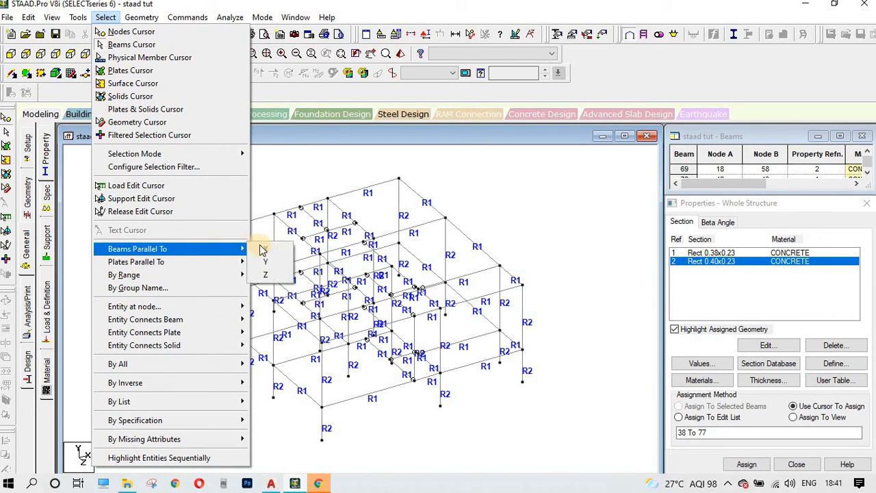
click(265, 262)
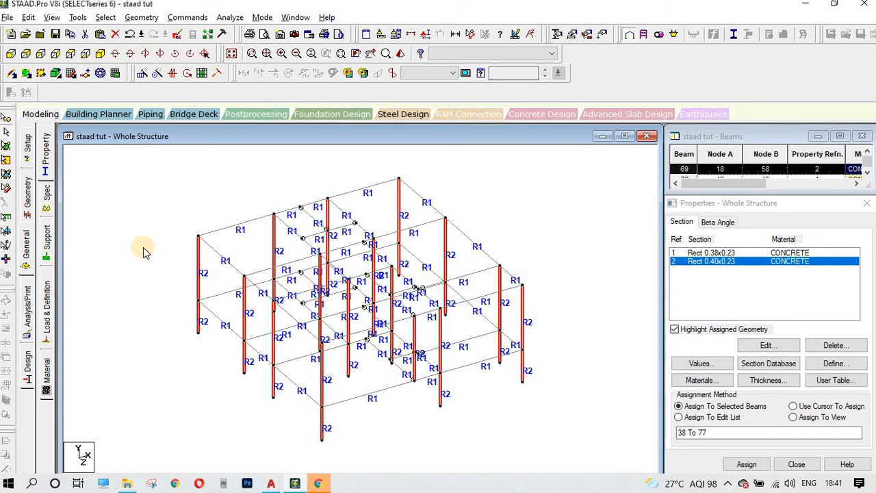
key(alt+v)
key(v)
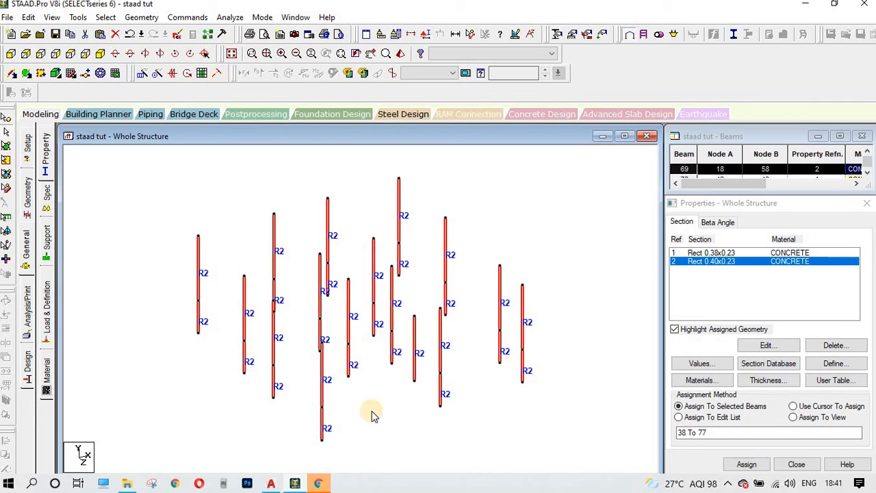
click(148, 55)
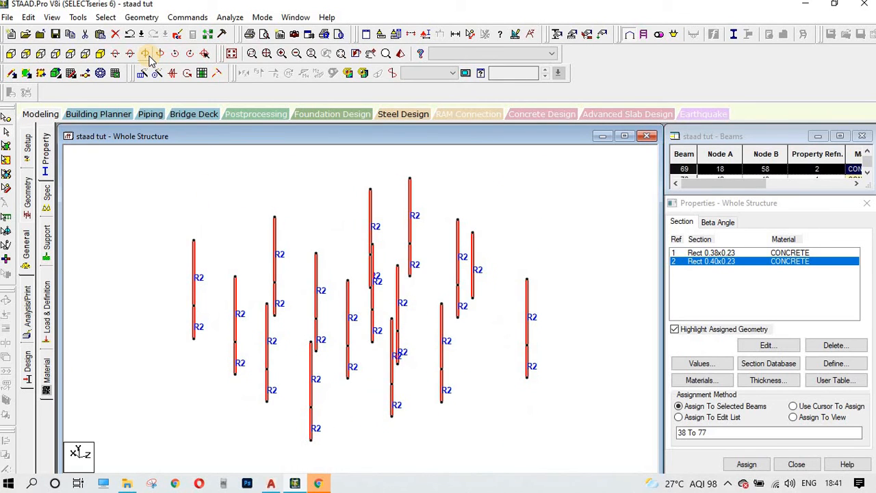
Step: Delete the leftover stray column, beam 69
click(479, 267)
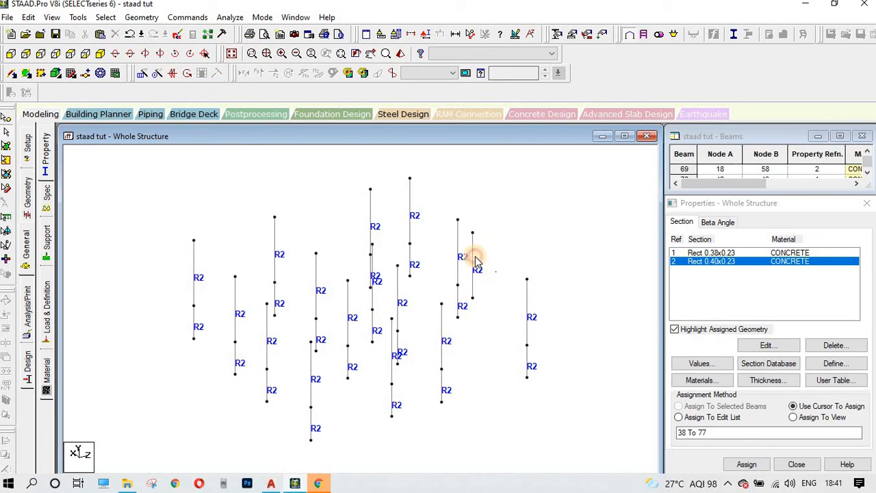
click(473, 263)
key(Delete)
click(473, 276)
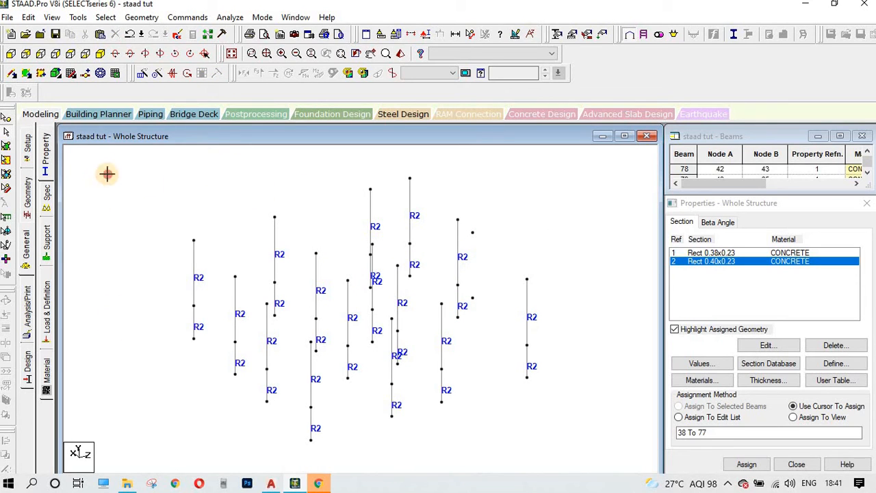
Step: Rotate the remaining columns to check them, then restore the full isometric view
drag(105, 175, 575, 456)
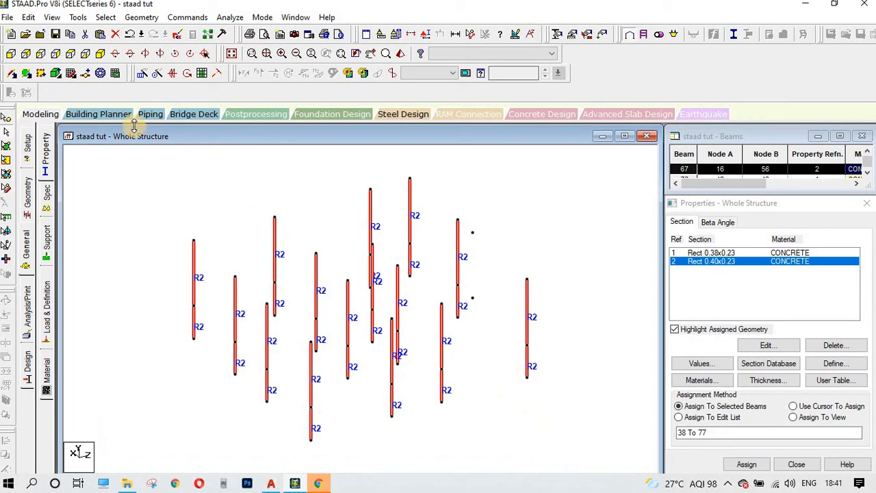
click(151, 55)
click(151, 55)
click(152, 55)
click(151, 55)
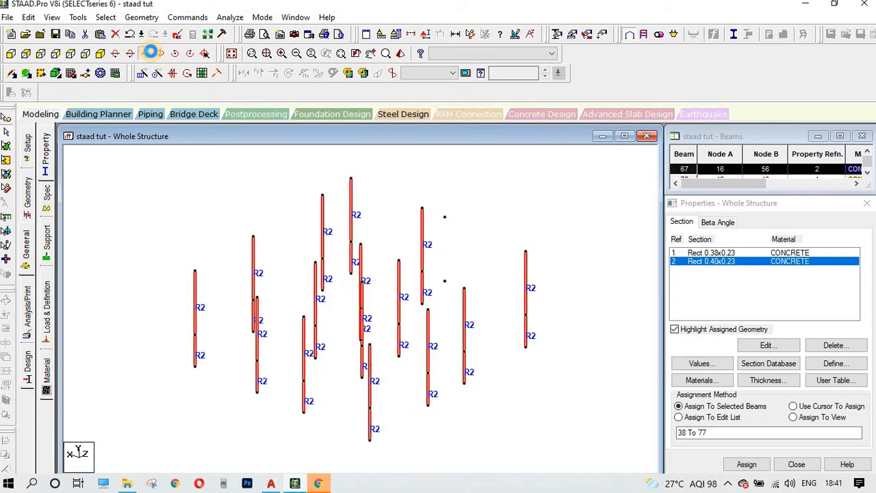
click(151, 55)
click(152, 56)
click(151, 56)
click(151, 55)
click(152, 55)
click(152, 55)
click(152, 55)
click(152, 55)
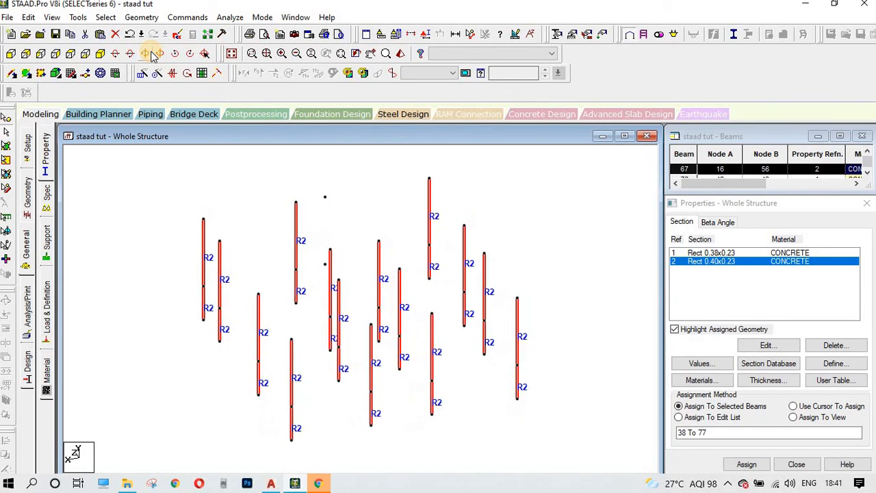
click(152, 56)
click(152, 56)
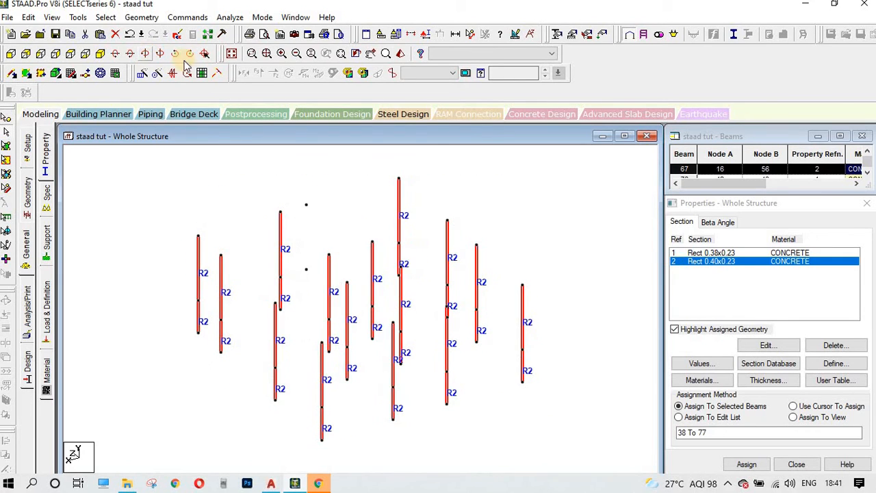
click(226, 56)
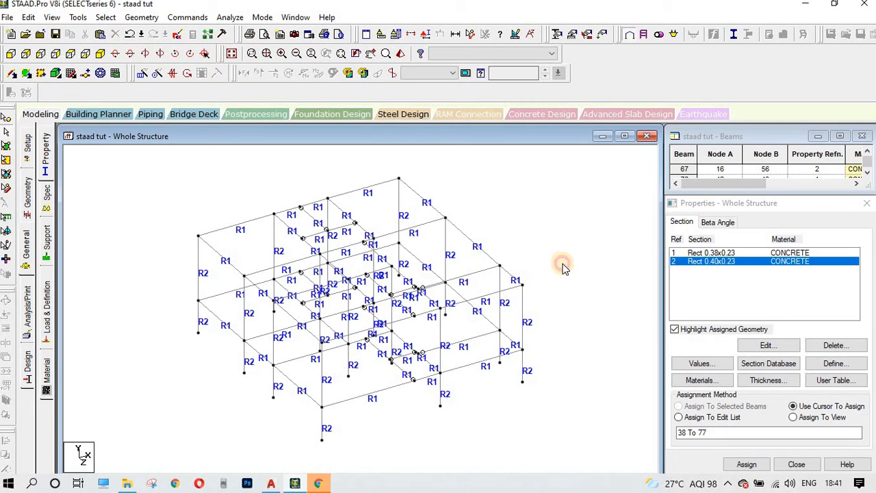
Step: Show the frame in front elevation, positioned and zoomed to fit
scroll(520, 361, up, 1)
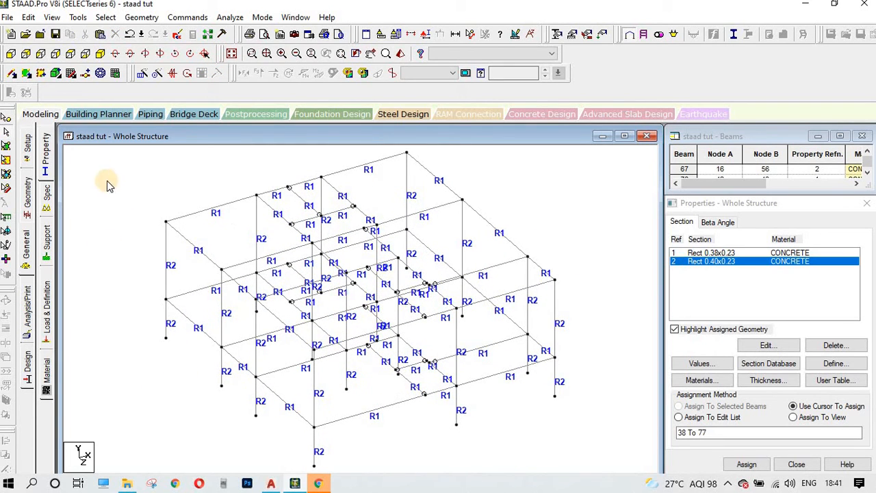
scroll(282, 178, up, 3)
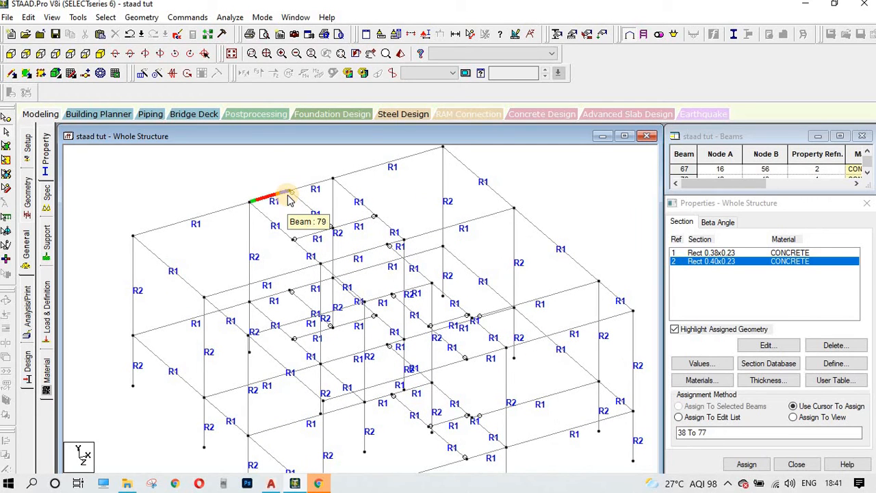
scroll(313, 215, down, 3)
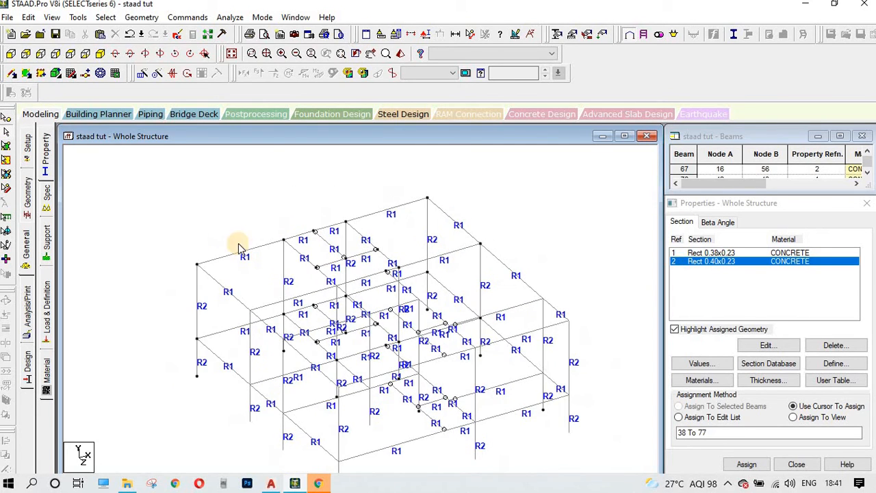
middle_drag(362, 282, 358, 229)
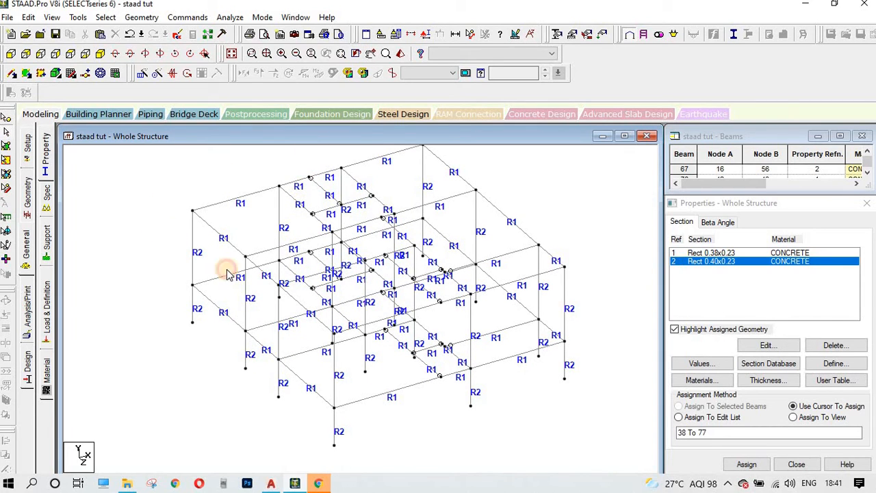
click(15, 54)
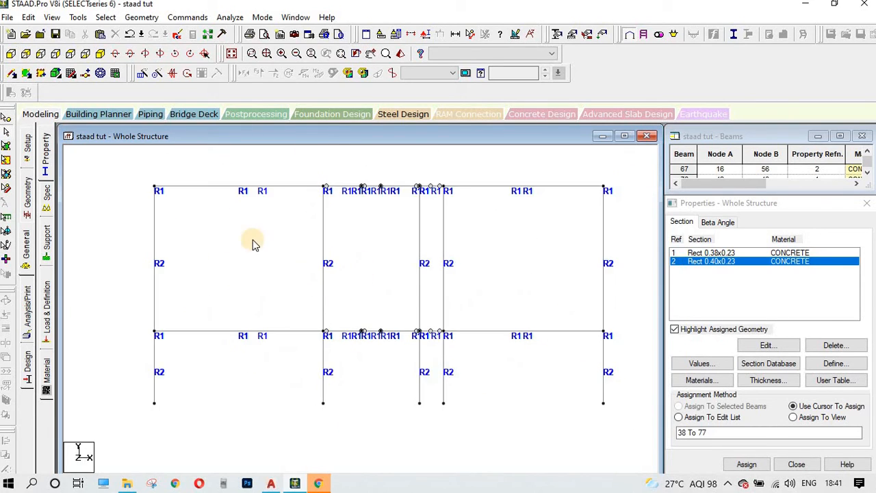
middle_drag(271, 232, 250, 315)
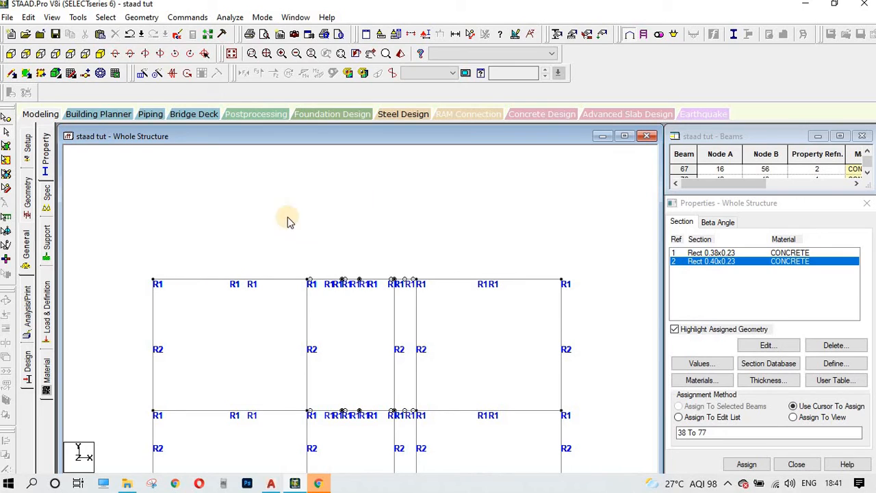
scroll(241, 291, down, 1)
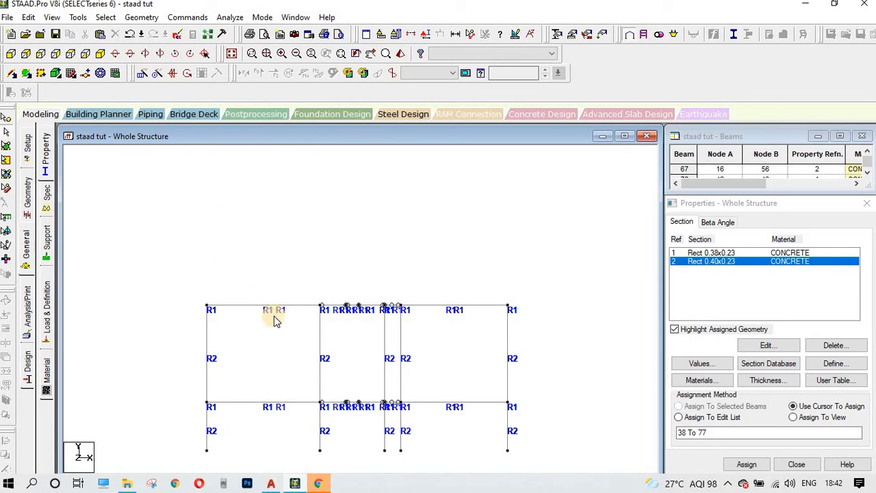
Step: Window-select the top-storey beams, then clear the selection
drag(190, 288, 548, 322)
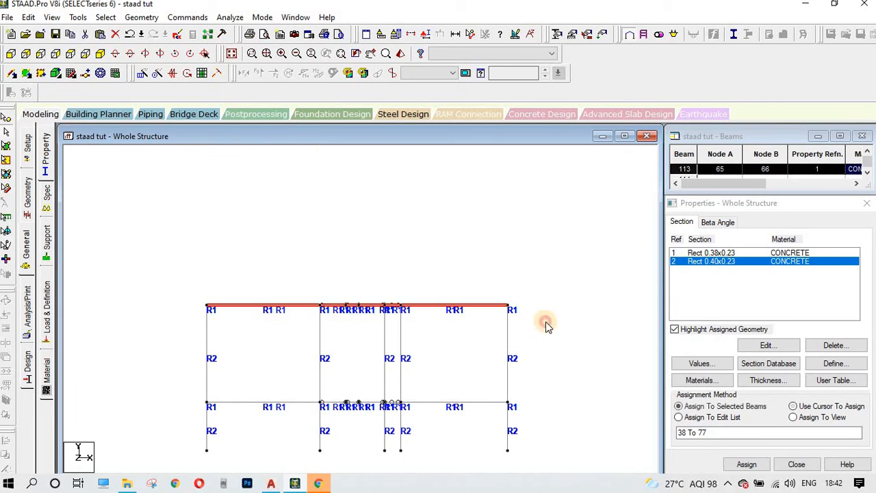
drag(495, 337, 568, 317)
drag(164, 258, 584, 321)
click(584, 321)
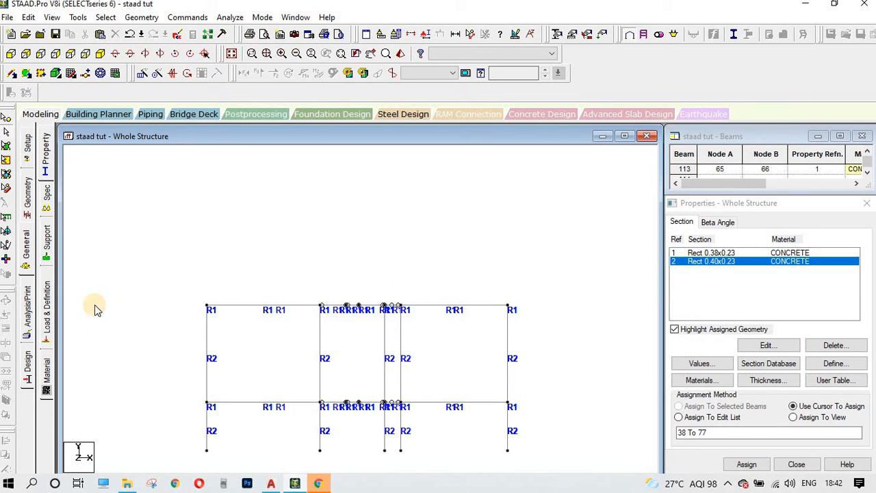
drag(111, 275, 567, 345)
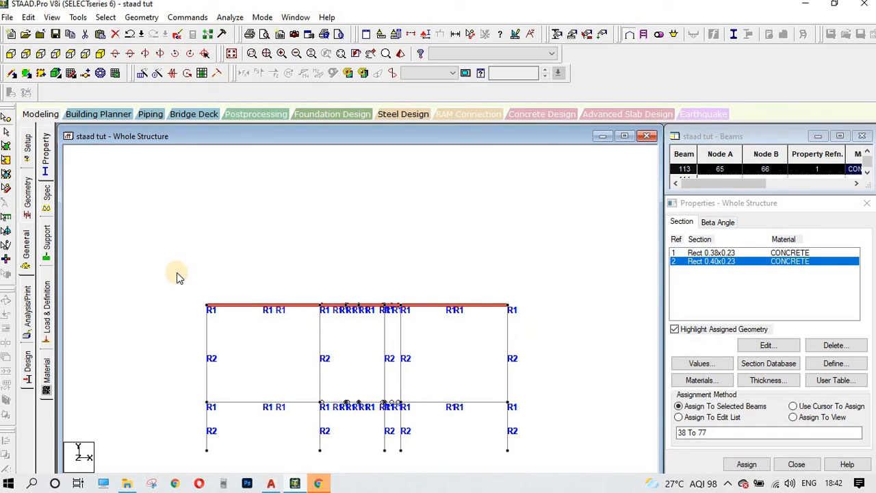
drag(176, 273, 538, 327)
click(308, 244)
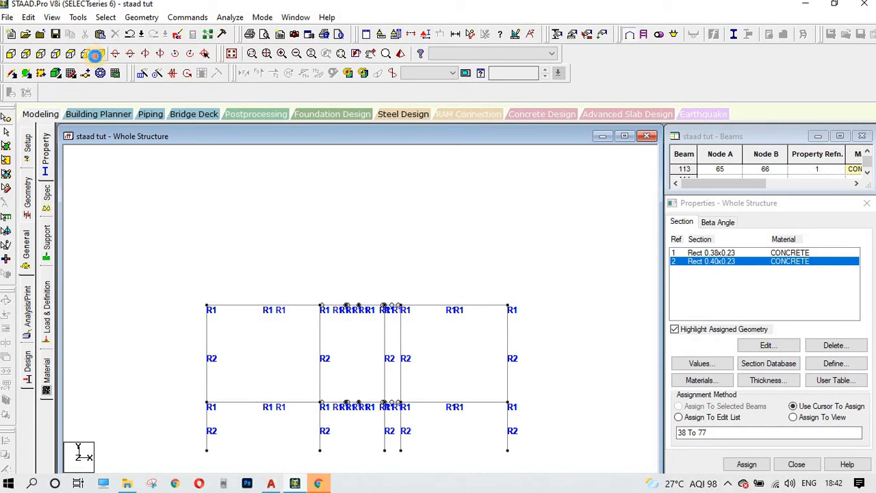
Step: Return to the isometric view, zoomed in and centred on the labelled frame
click(95, 55)
scroll(495, 311, up, 4)
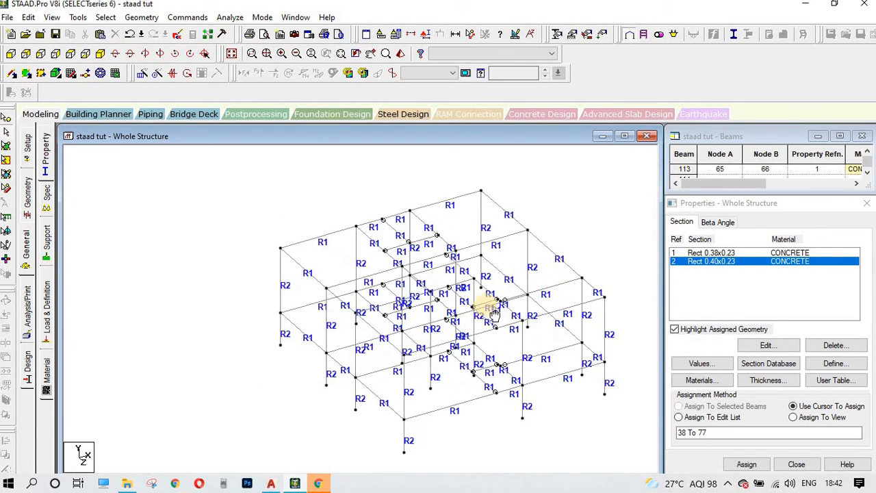
middle_drag(487, 306, 607, 256)
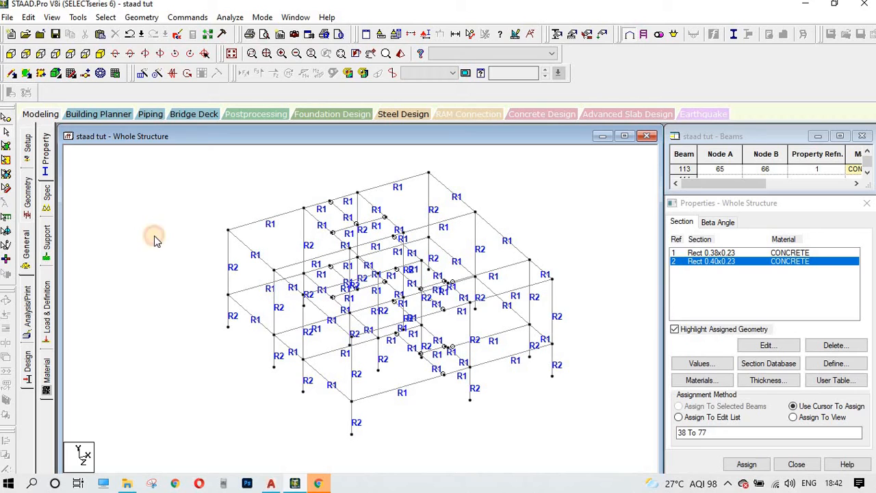
middle_drag(172, 247, 166, 272)
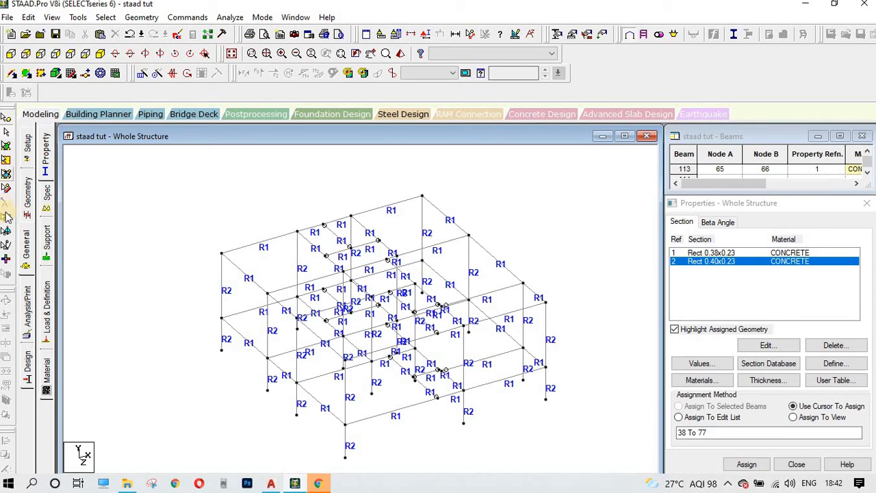
Step: Go to the Spec Support page and show the frame's base in front elevation
click(48, 199)
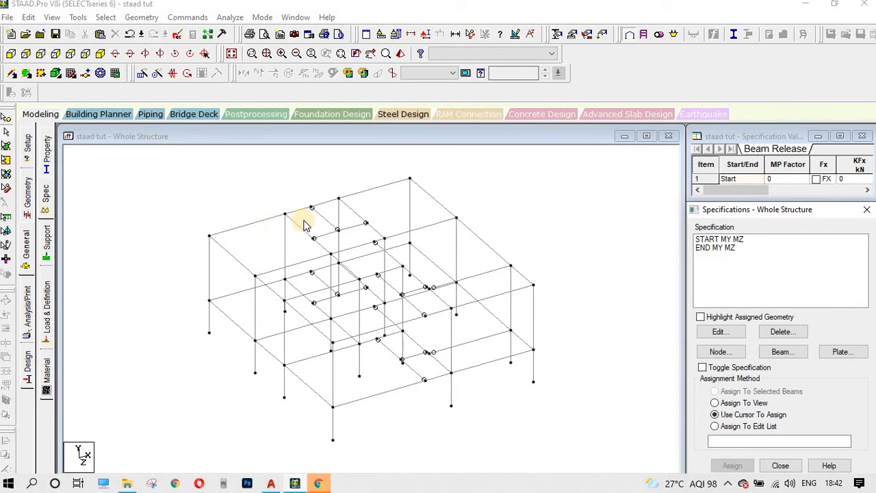
click(43, 241)
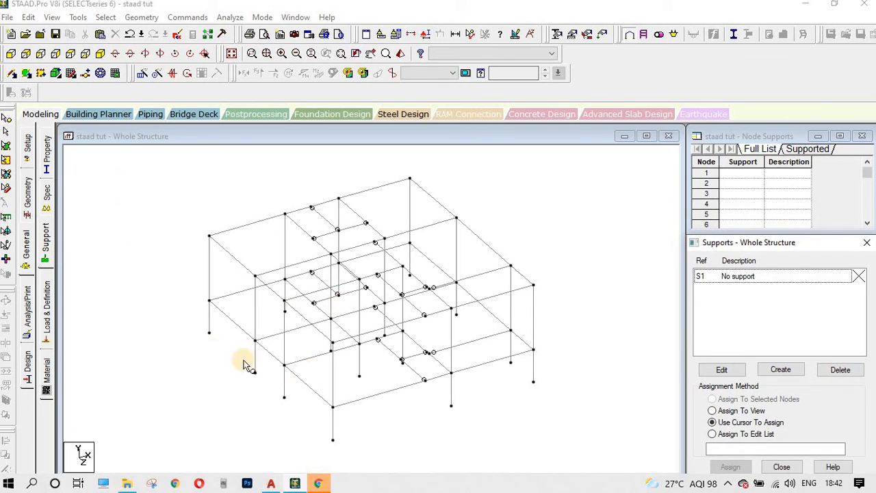
click(249, 396)
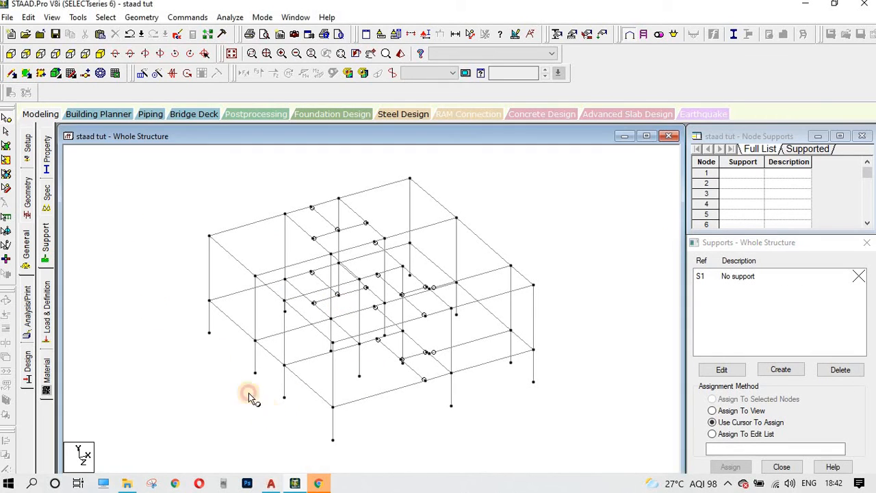
click(9, 56)
middle_drag(323, 348, 339, 277)
Step: Box-select the base nodes and open Create Support for a Fixed support (FX–MZ)
drag(116, 347, 522, 407)
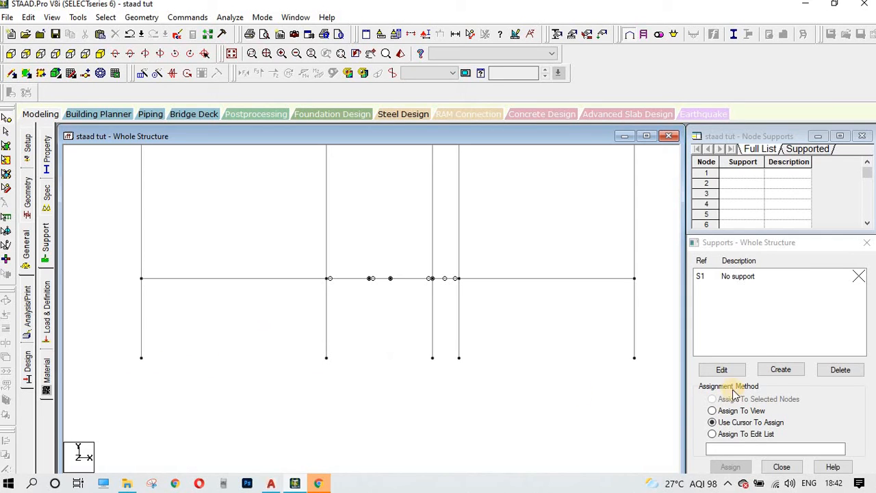
click(752, 249)
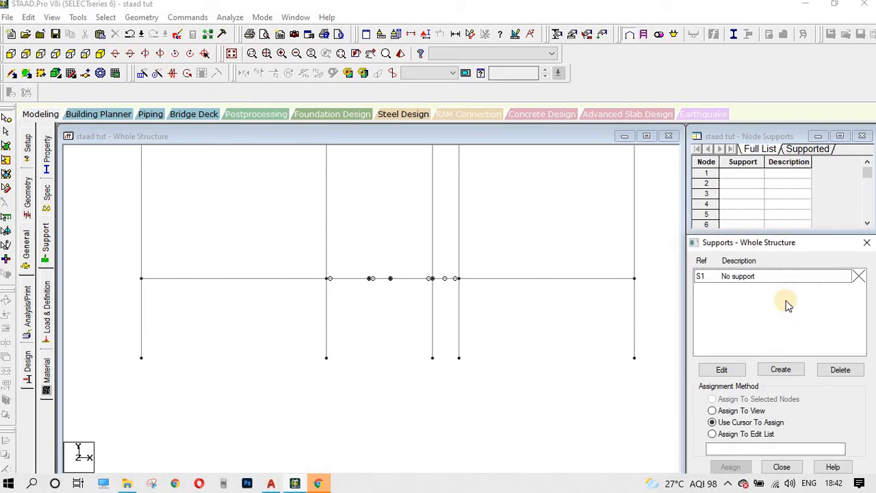
click(781, 370)
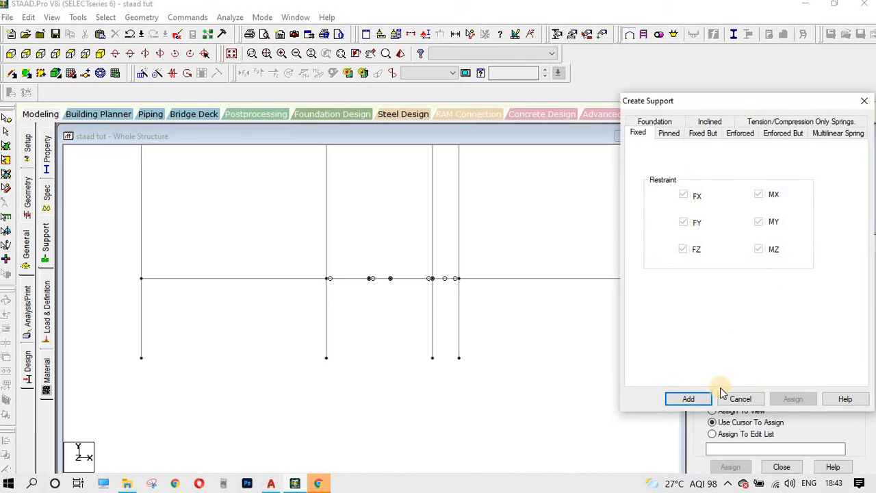
Step: Add fixed Support 2 (S2) and assign it to the five base nodes
click(693, 399)
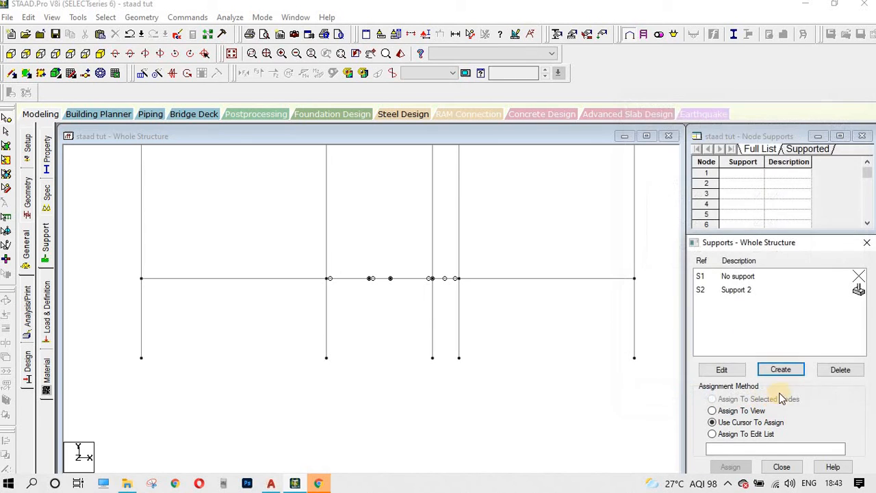
click(743, 289)
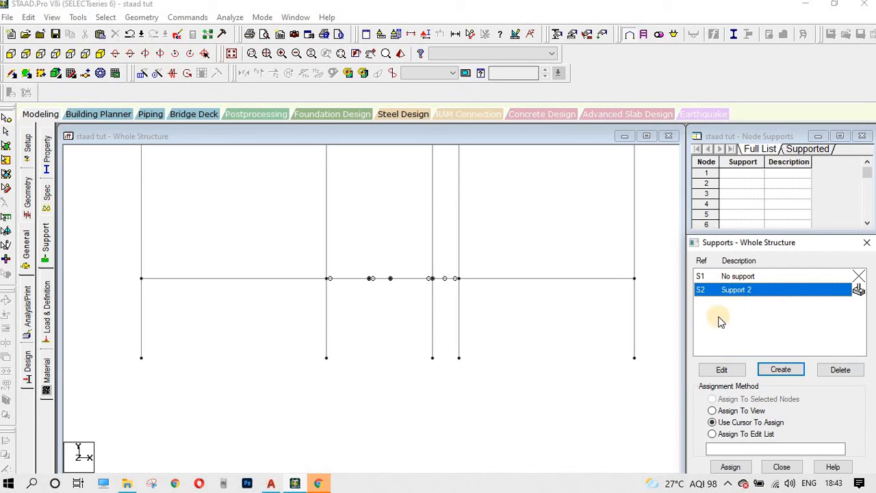
drag(127, 342, 664, 377)
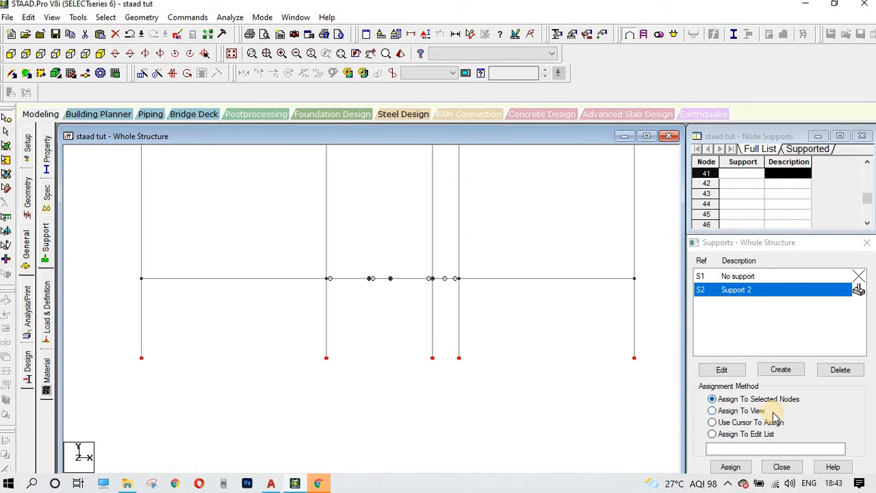
click(729, 467)
click(738, 392)
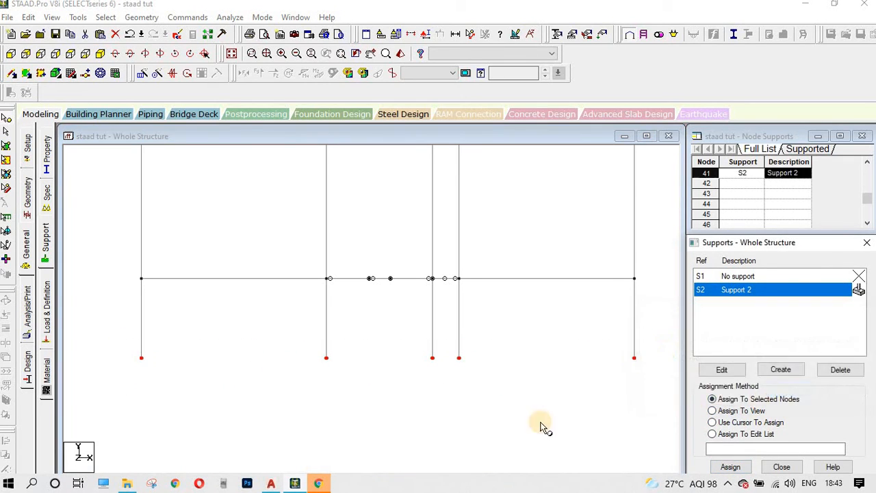
Step: Switch to the isometric view, shrinking and repositioning the frame
click(101, 54)
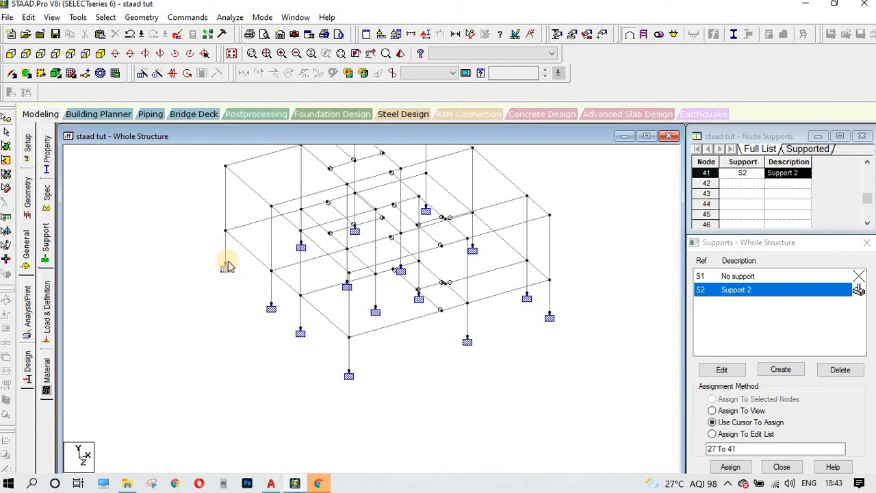
middle_drag(433, 352, 465, 392)
scroll(442, 356, down, 1)
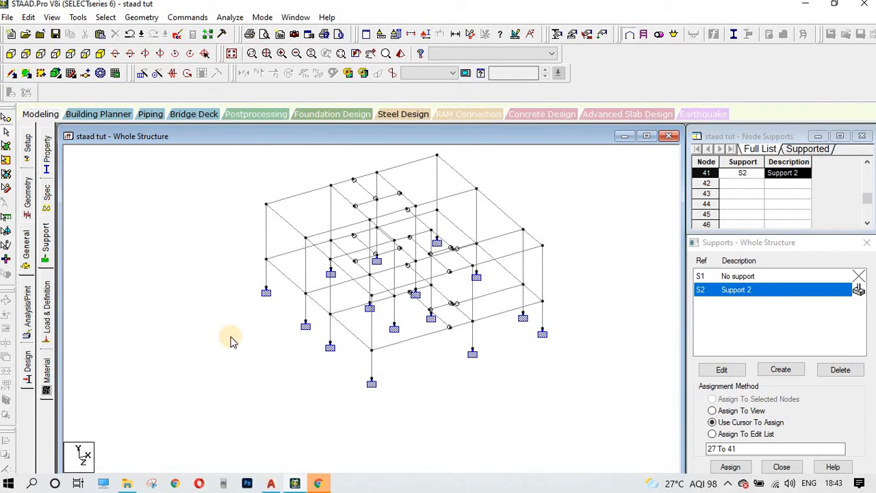
Step: Assign fixed Support 2 to one more base node using the cursor
click(48, 308)
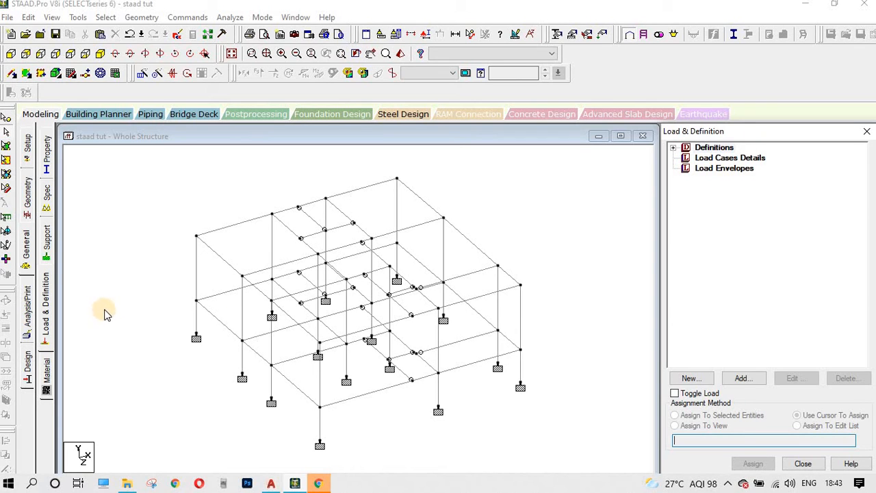
click(47, 243)
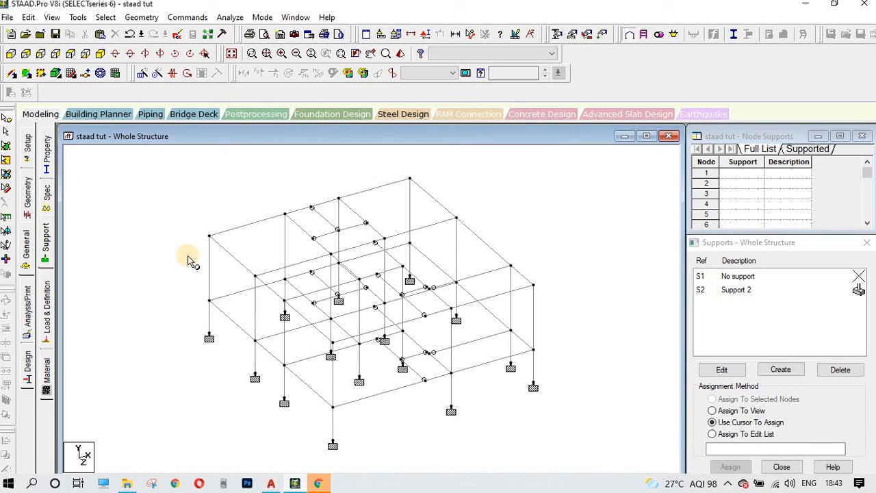
click(142, 190)
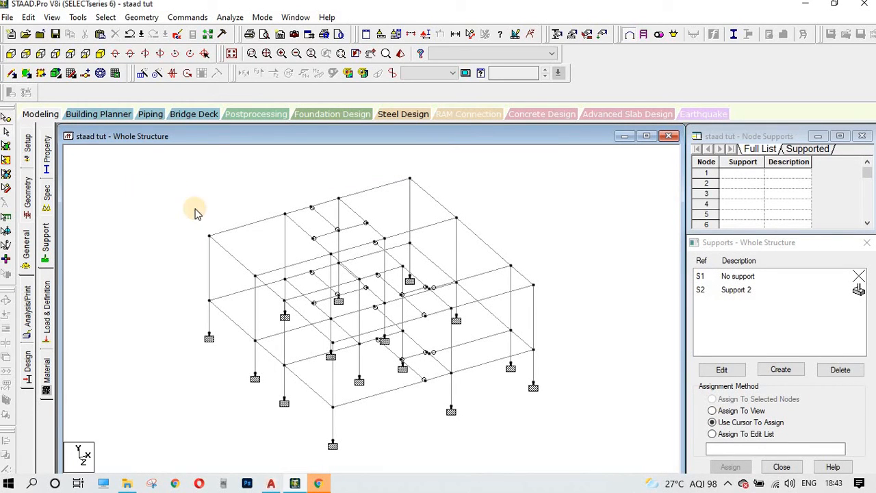
scroll(221, 271, up, 1)
scroll(228, 281, down, 2)
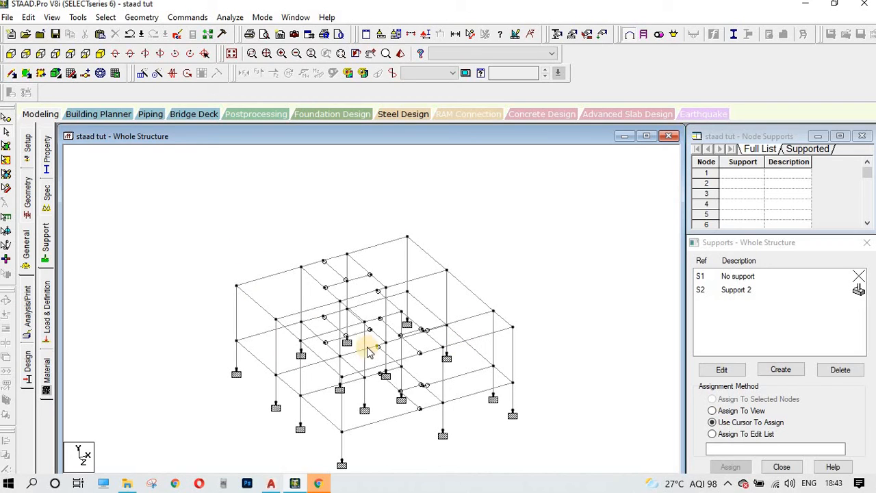
click(340, 389)
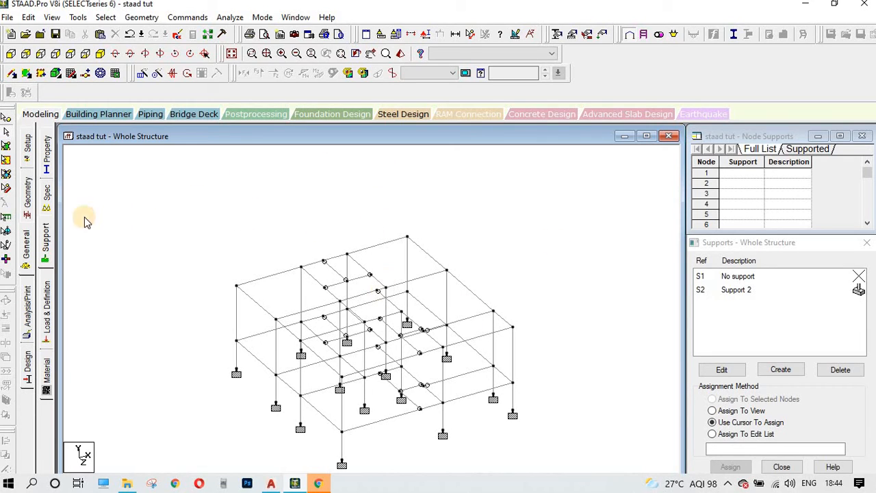
Step: Save the modified structure
click(348, 268)
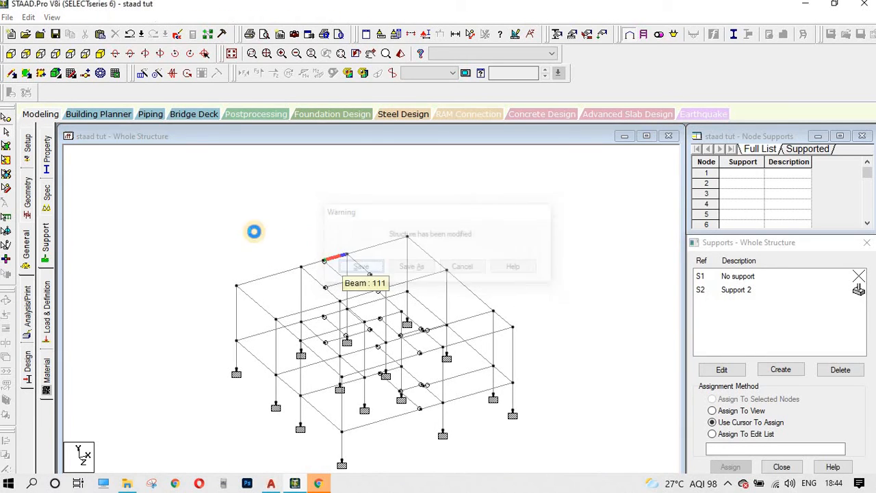
middle_drag(503, 256, 501, 184)
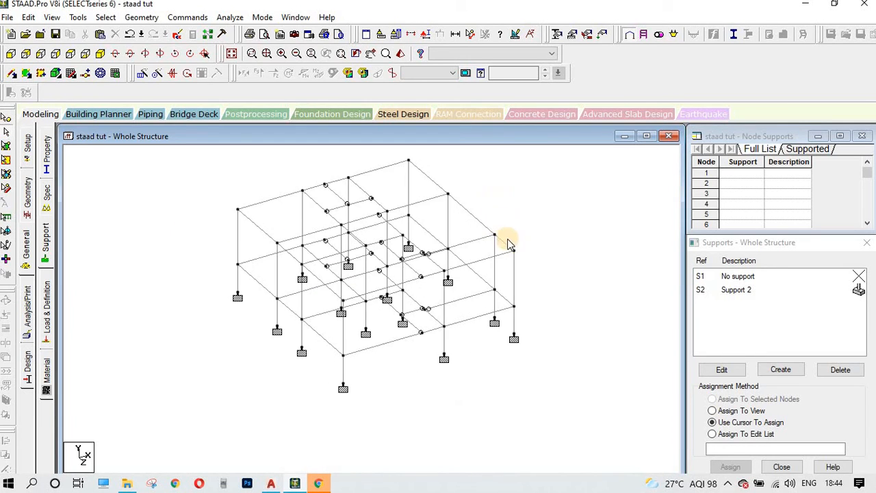
middle_drag(542, 259, 529, 293)
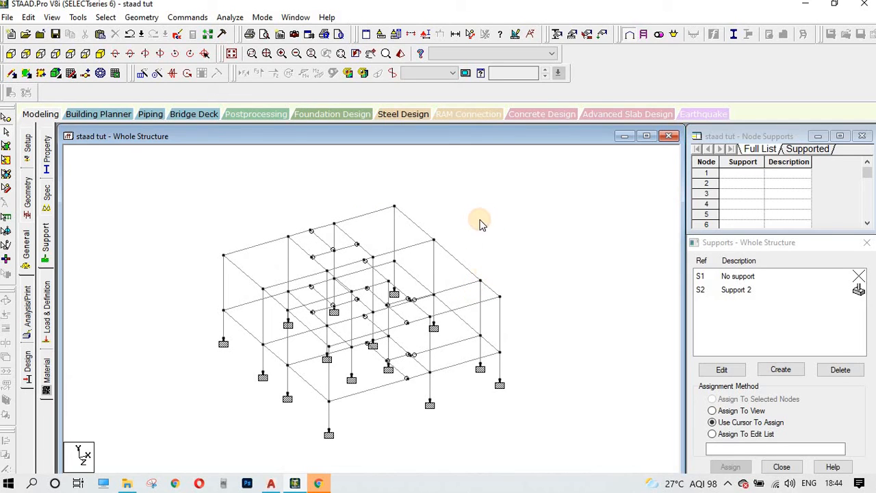
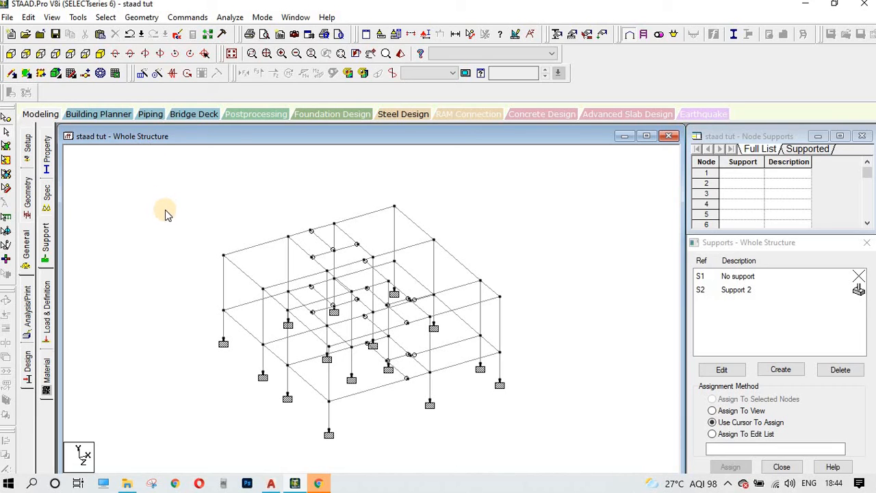
Step: Save the model and launch the structure wizard
key(ctrl+s)
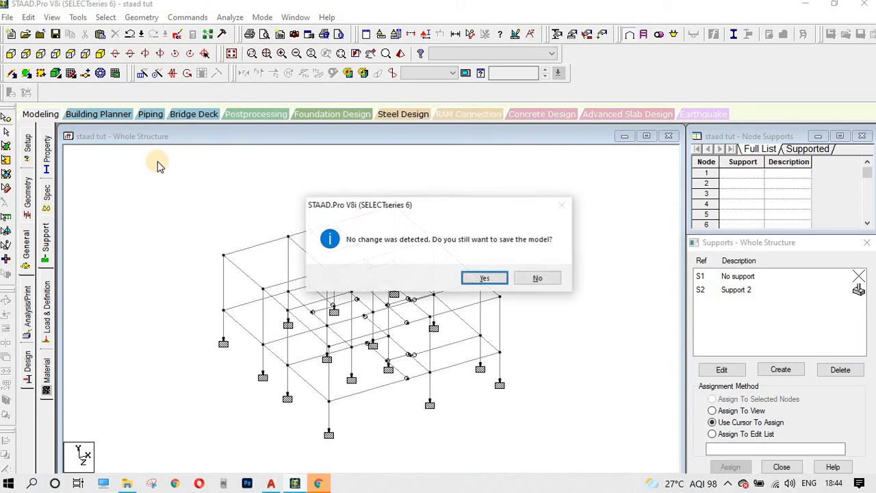
key(Return)
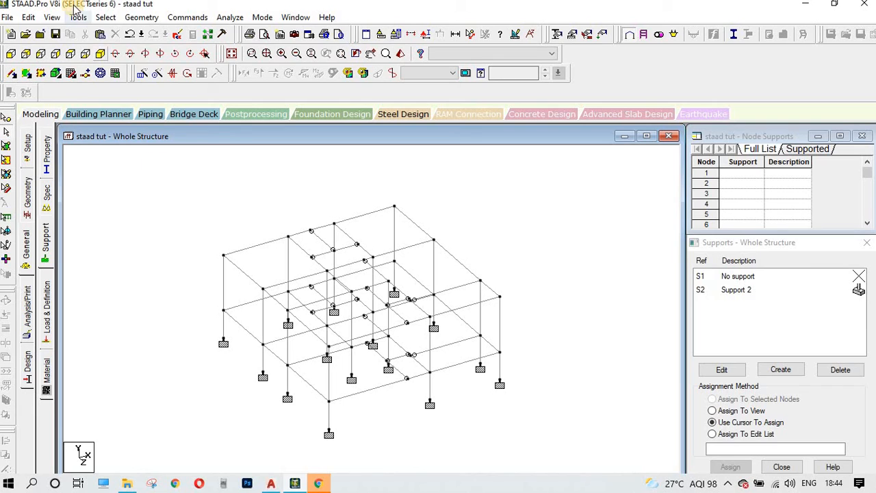
click(106, 18)
mouse_move(141, 20)
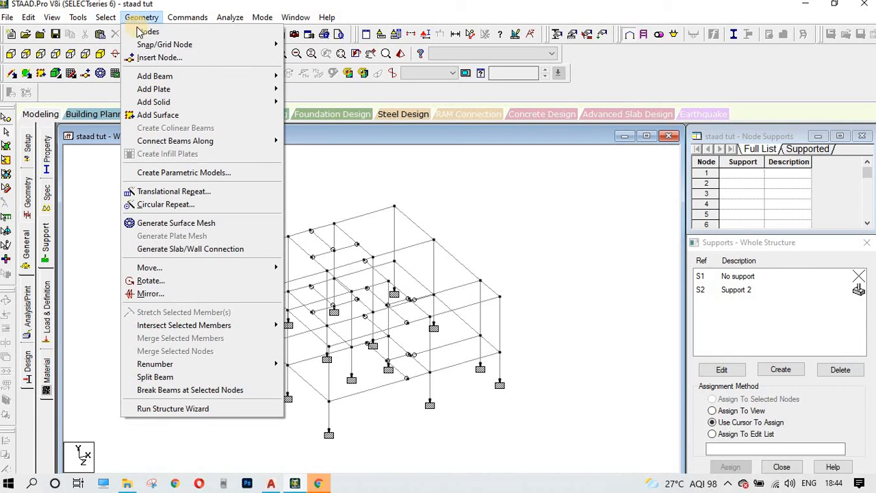
click(229, 409)
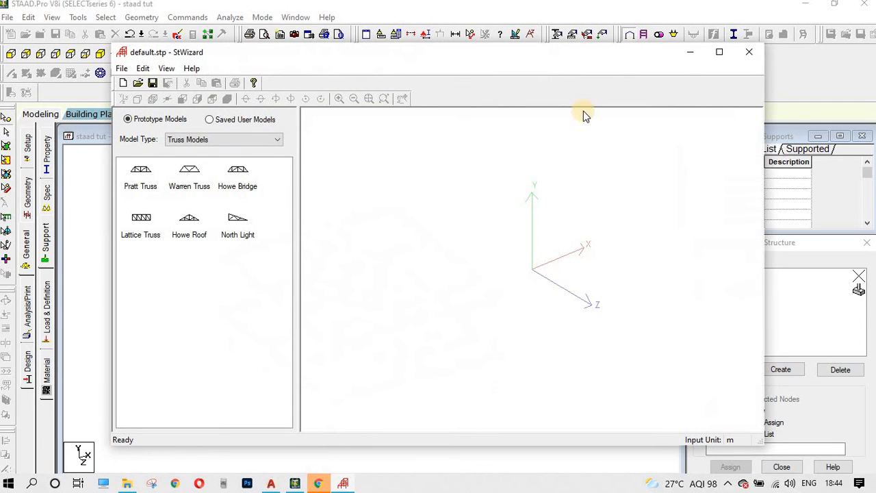
Step: Switch the wizard to Frame Models, close it, and save the unchanged model
click(219, 139)
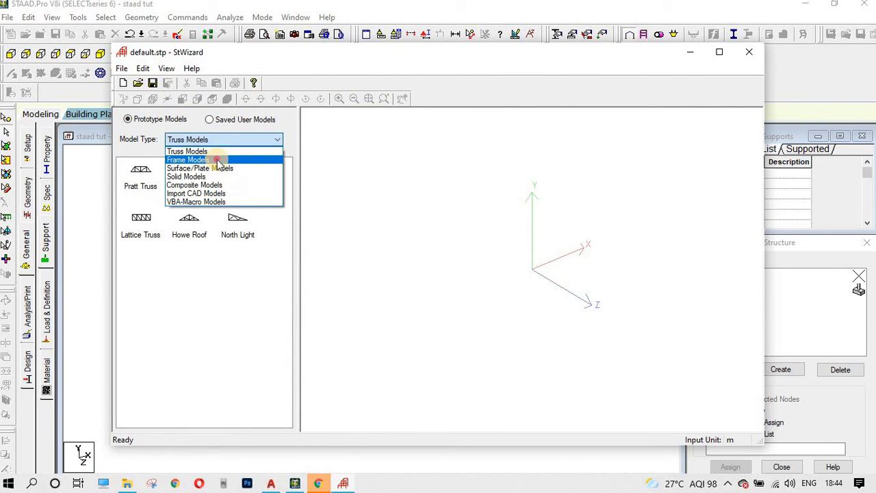
click(215, 162)
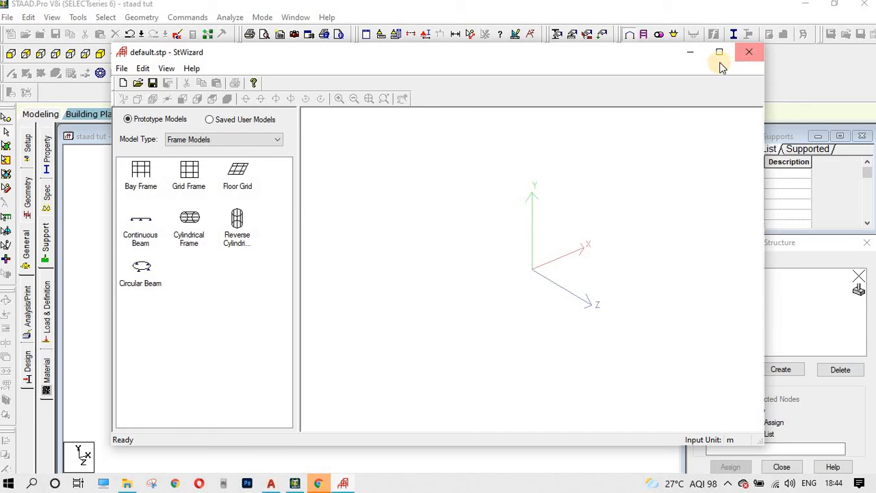
click(749, 52)
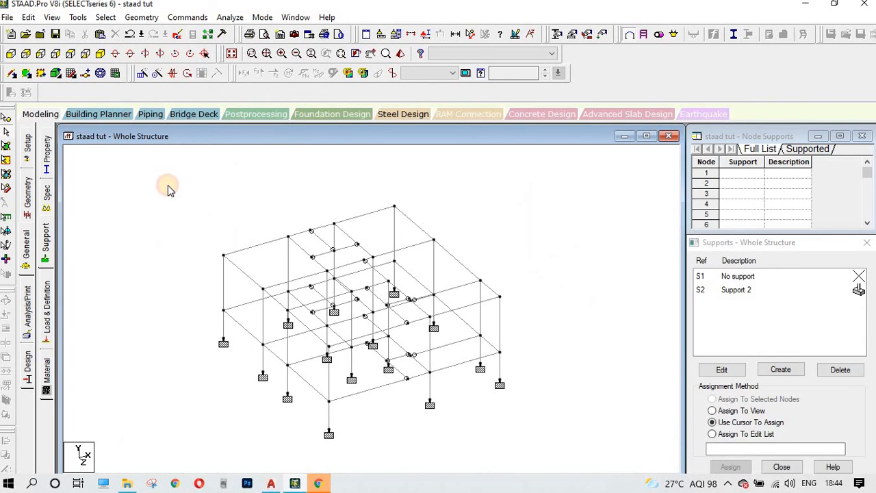
key(ctrl+s)
click(486, 281)
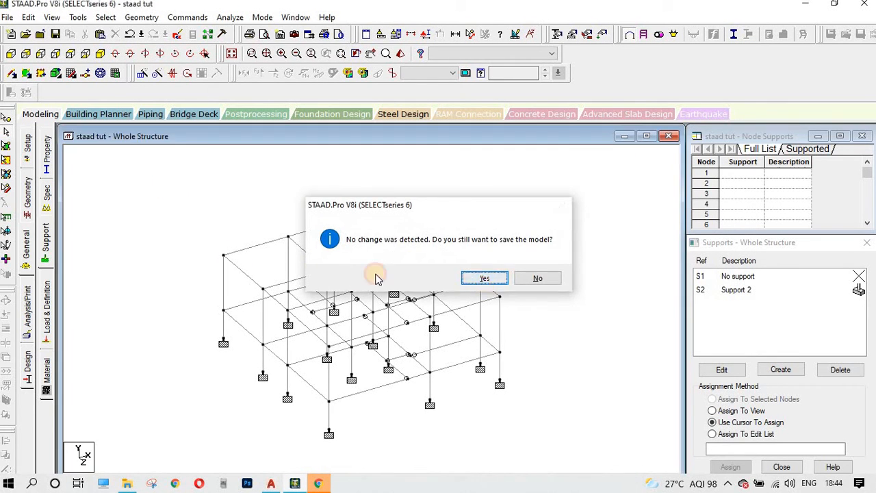
click(200, 213)
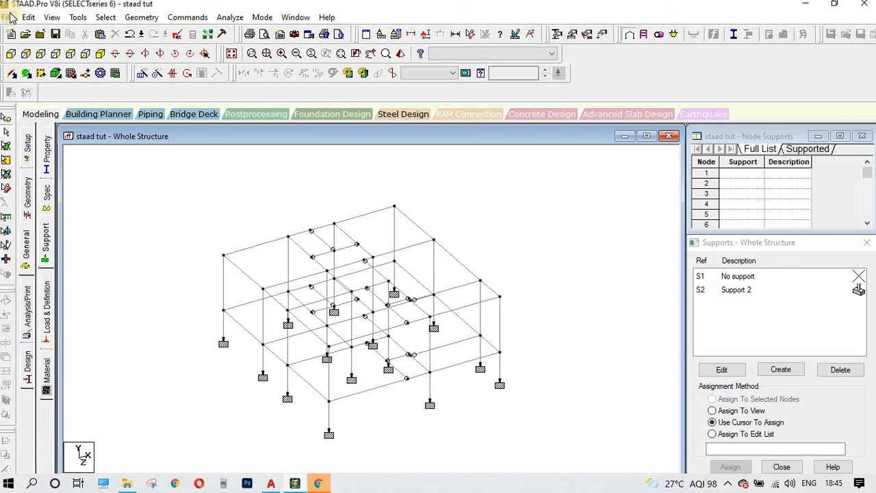
Step: Create a new Space model Structure2, overwriting the old file, starting in the structure wizard
click(8, 17)
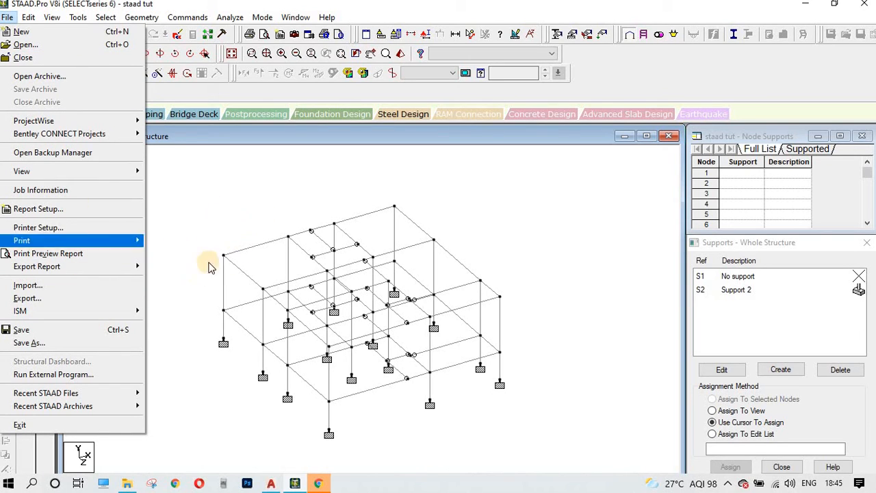
click(23, 32)
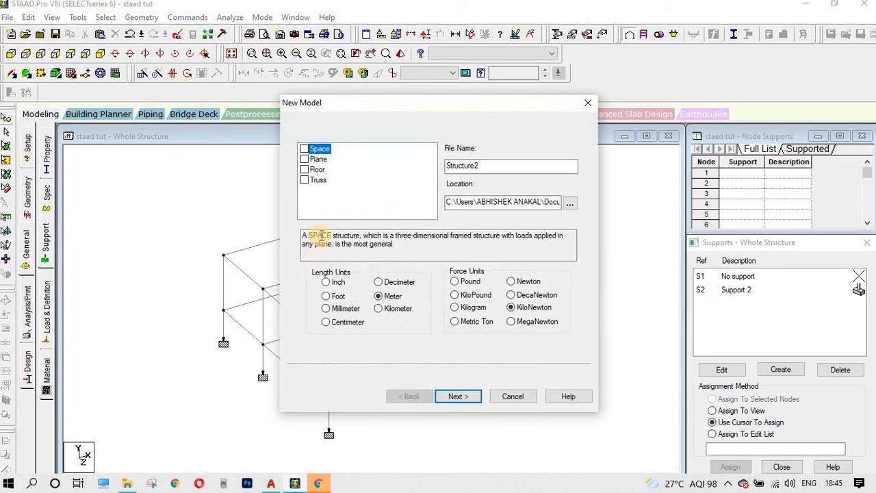
click(305, 149)
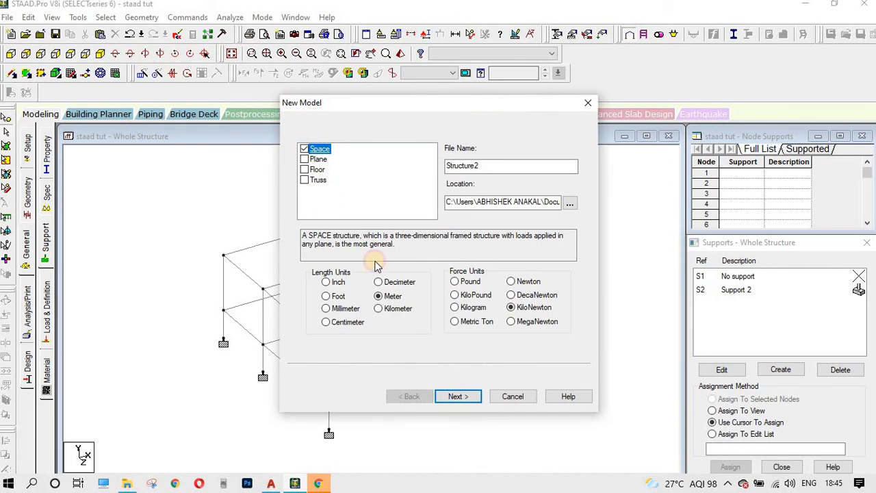
click(458, 399)
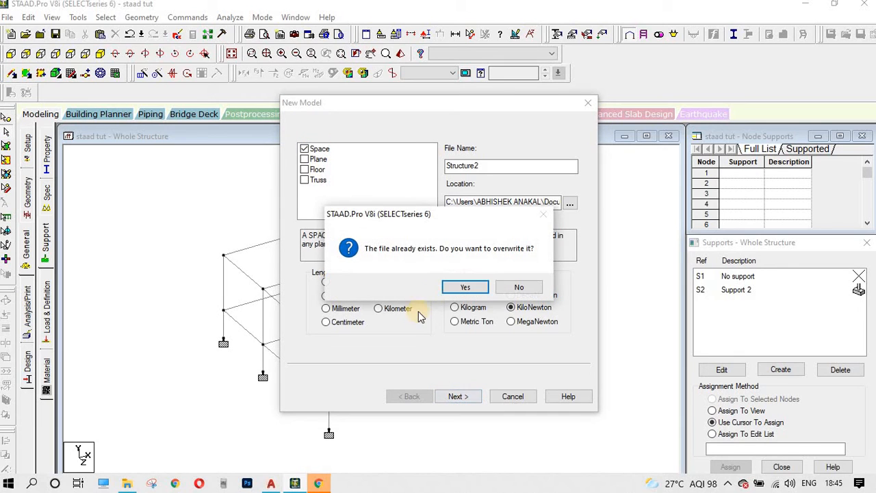
click(483, 291)
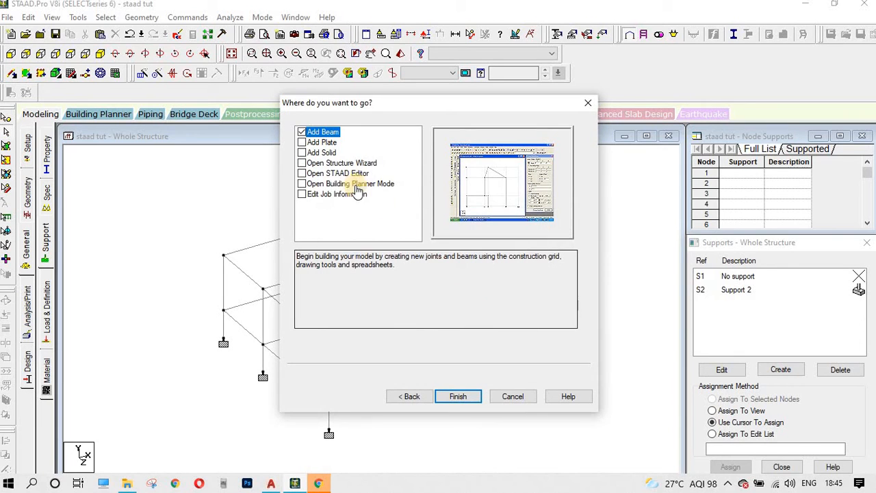
click(310, 135)
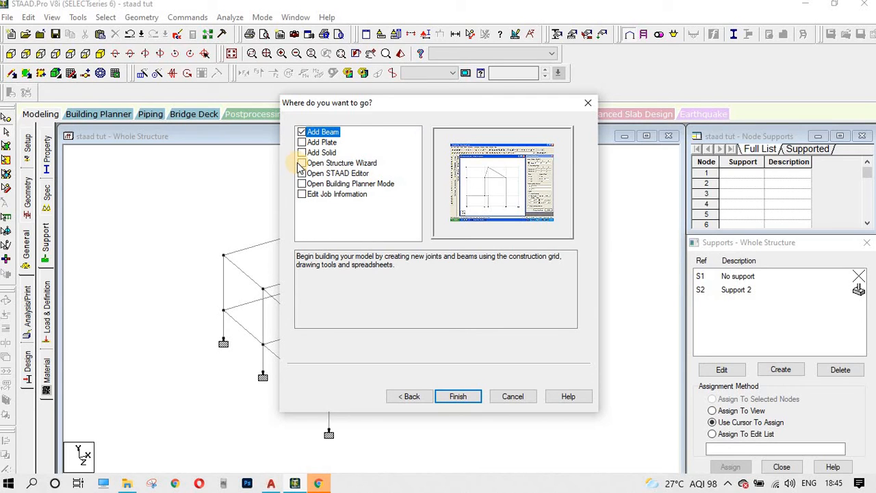
click(304, 165)
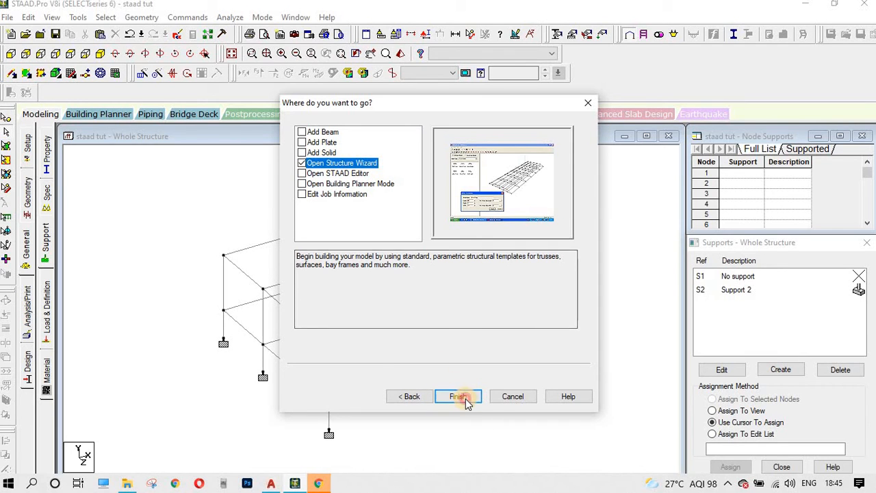
click(463, 397)
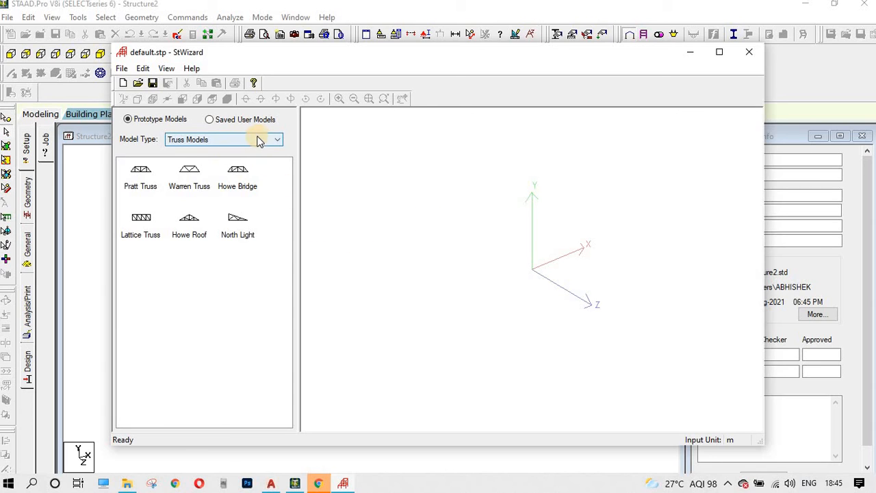
Step: Preview the Warren, Pratt and Lattice truss templates without applying any
click(200, 175)
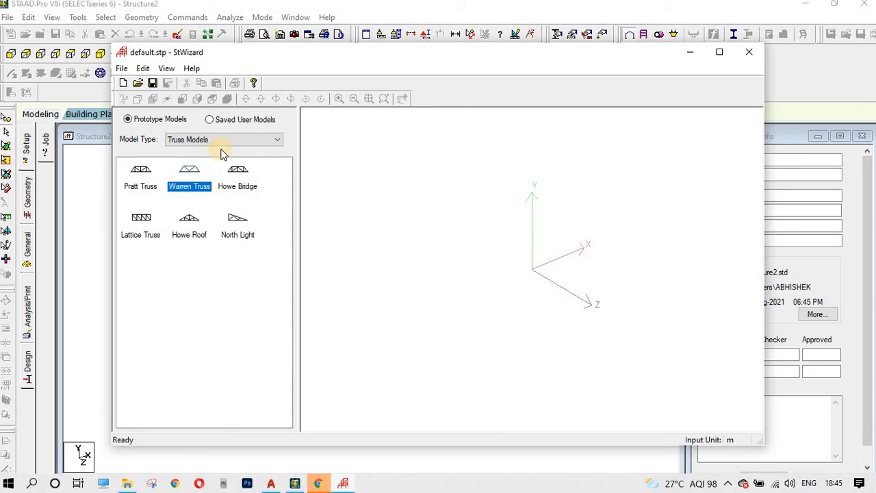
click(248, 276)
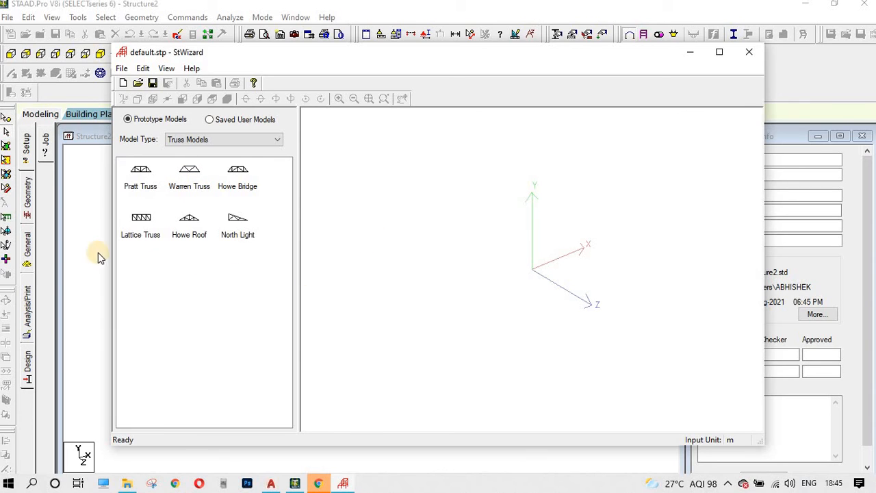
double_click(139, 179)
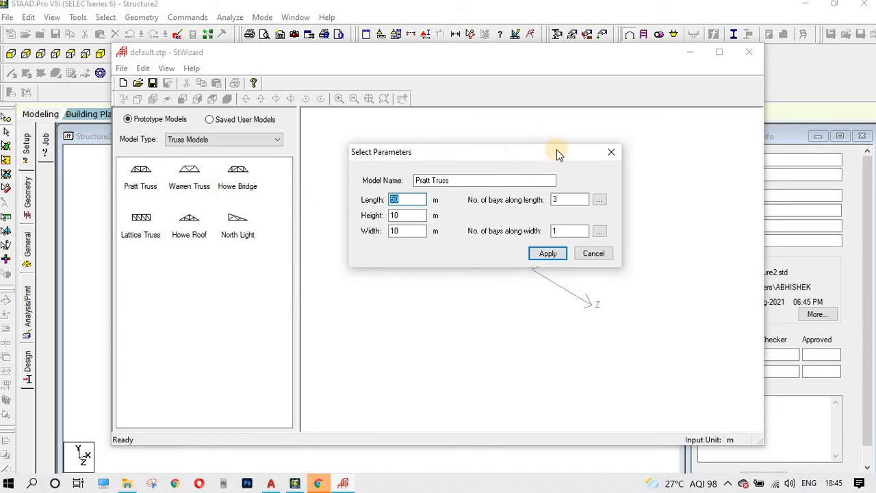
click(609, 154)
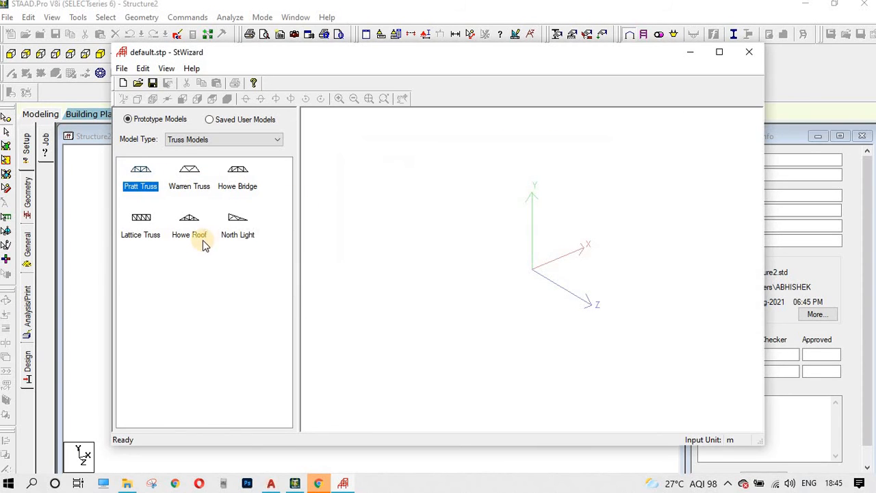
double_click(130, 223)
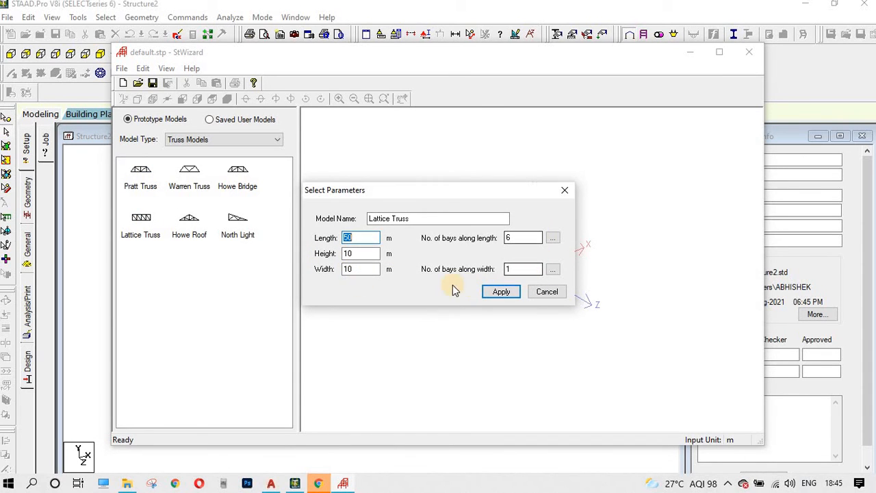
click(558, 293)
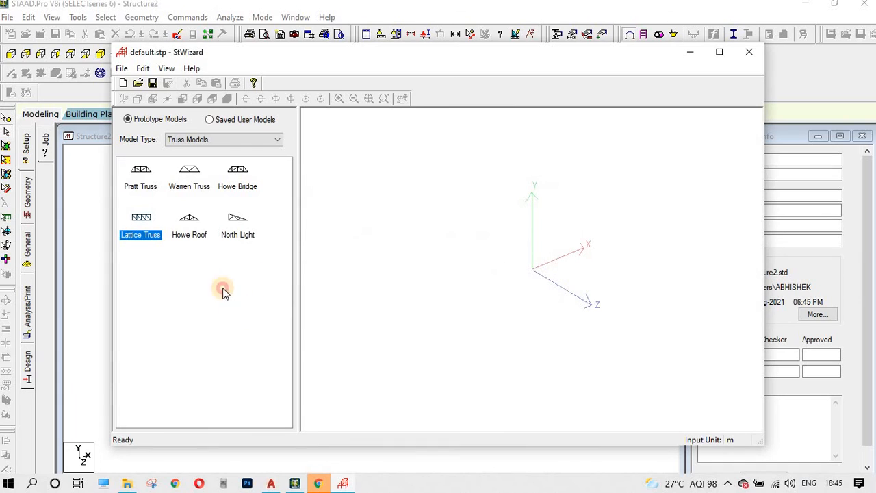
Step: Set the wizard's model type to Frame Models
click(200, 140)
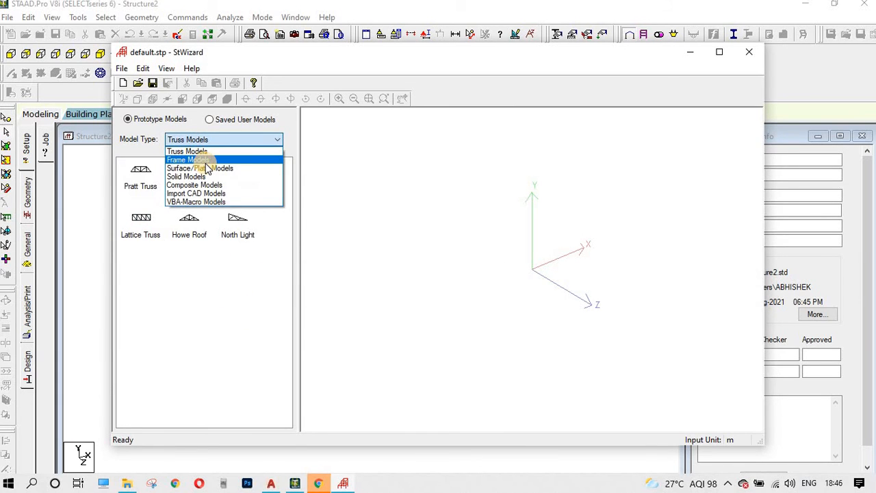
click(205, 162)
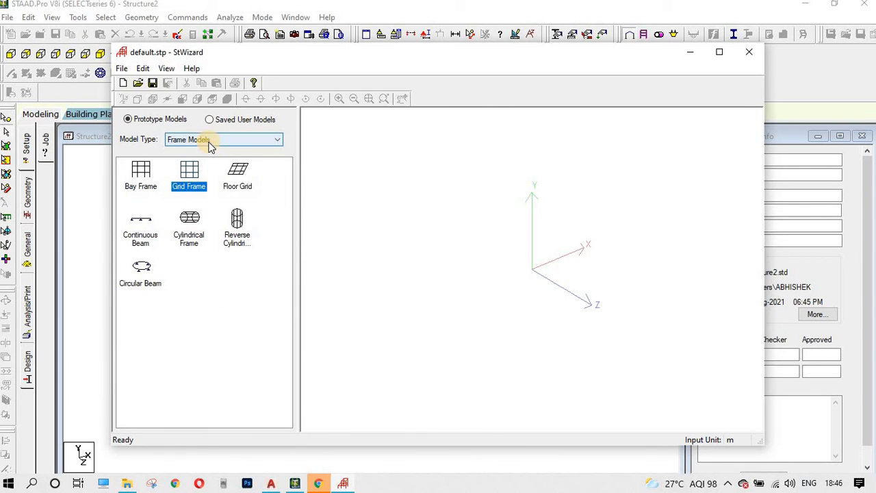
click(223, 144)
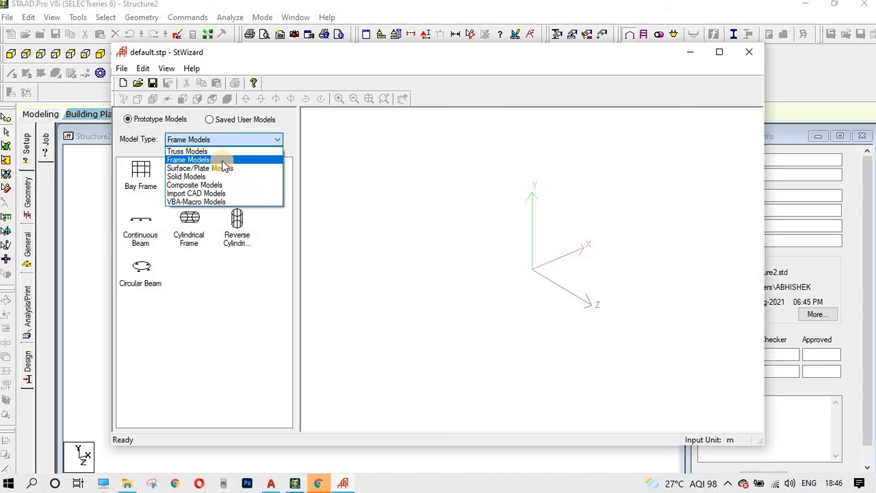
click(210, 160)
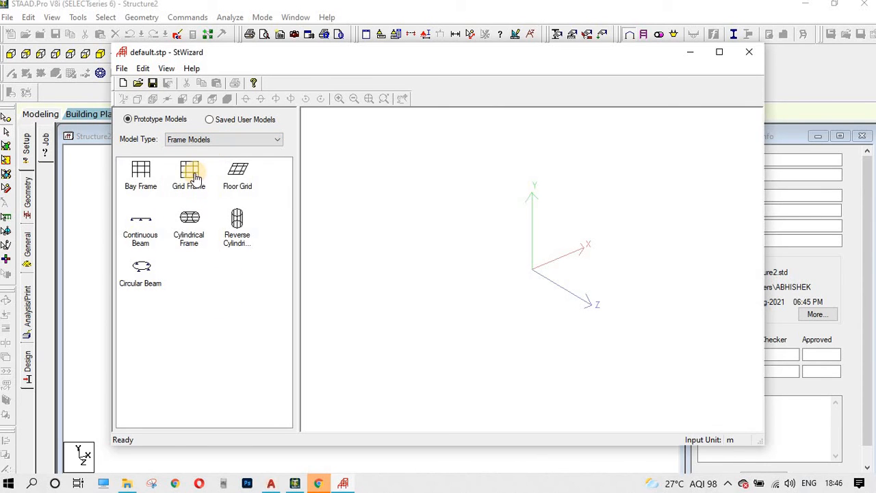
Step: Open the Grid Frame parameters and set length 21 m, height 9 m, width 21 m
double_click(195, 176)
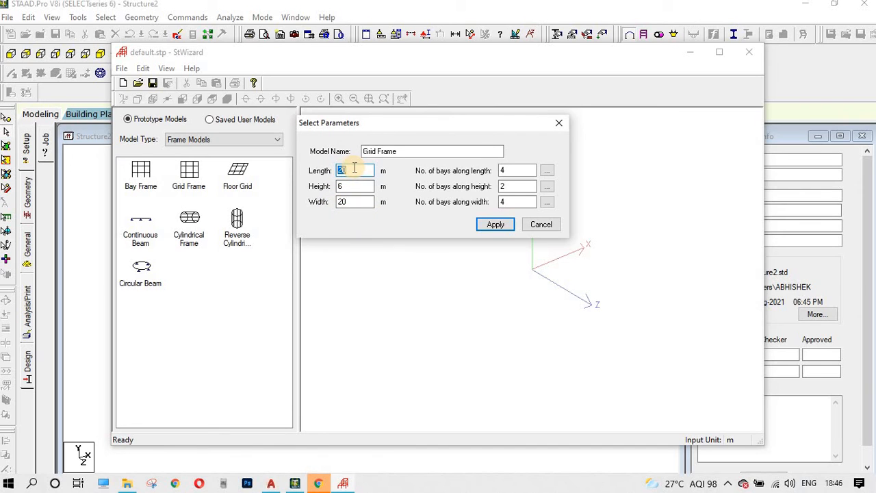
key(BackSpace)
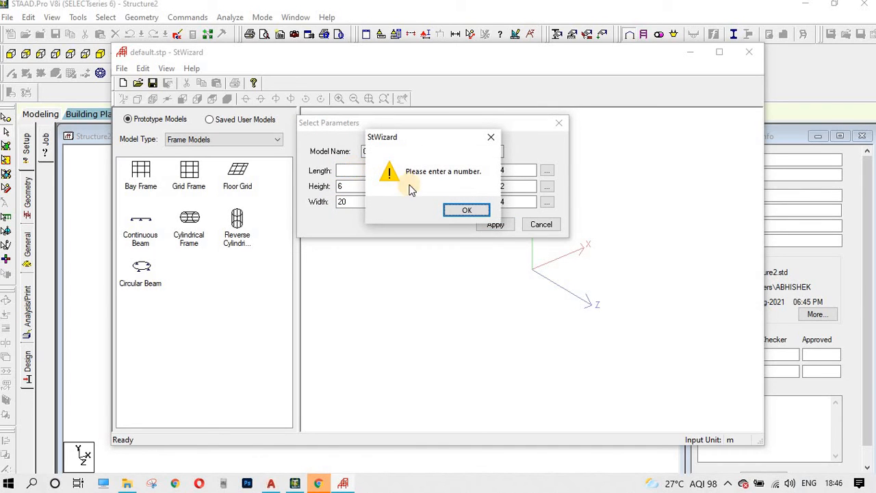
click(463, 210)
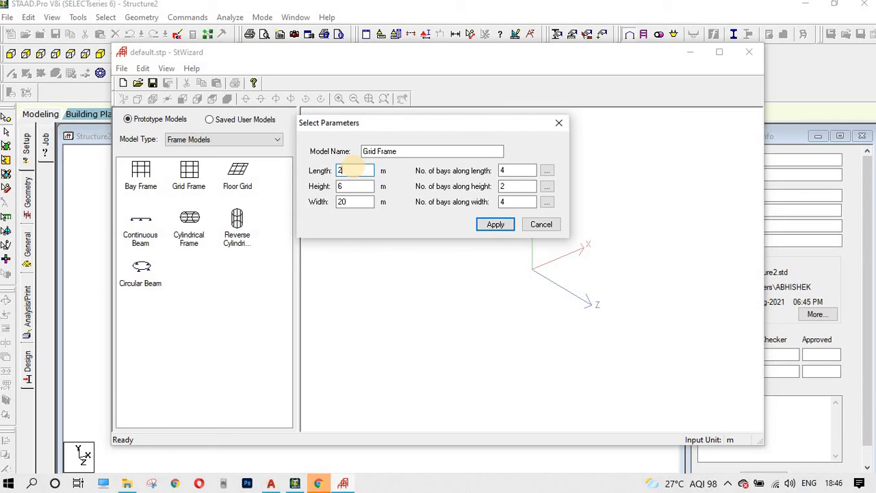
key(BackSpace)
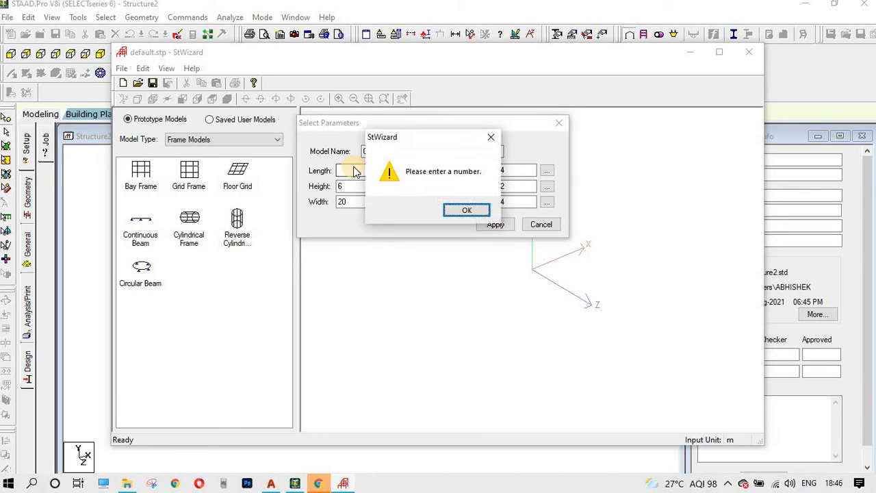
key(Return)
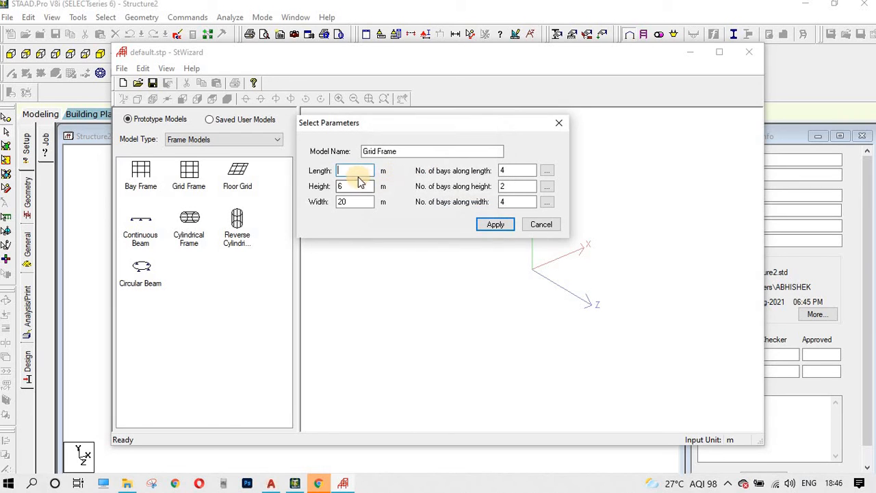
click(349, 171)
text(21)
key(Tab)
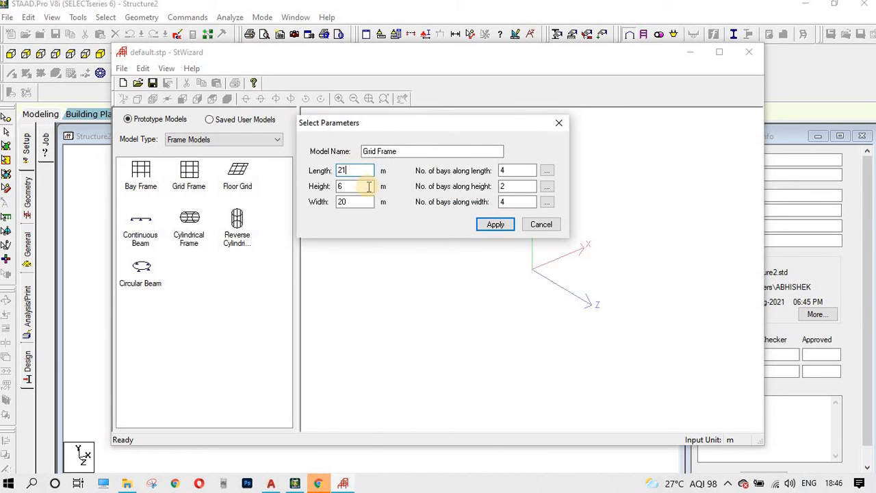
text(9)
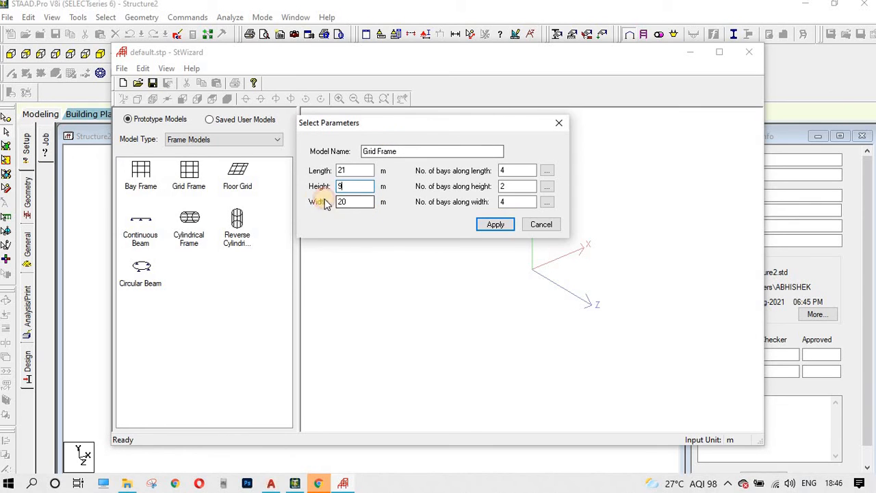
key(Tab)
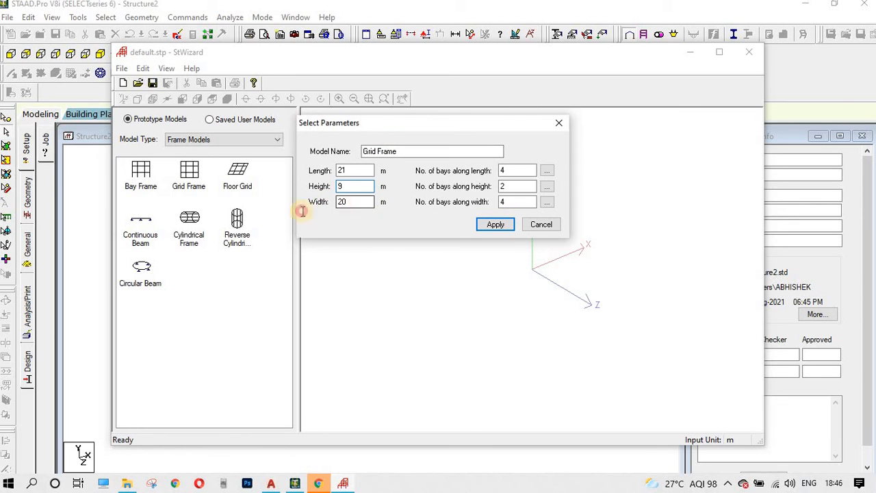
text(21)
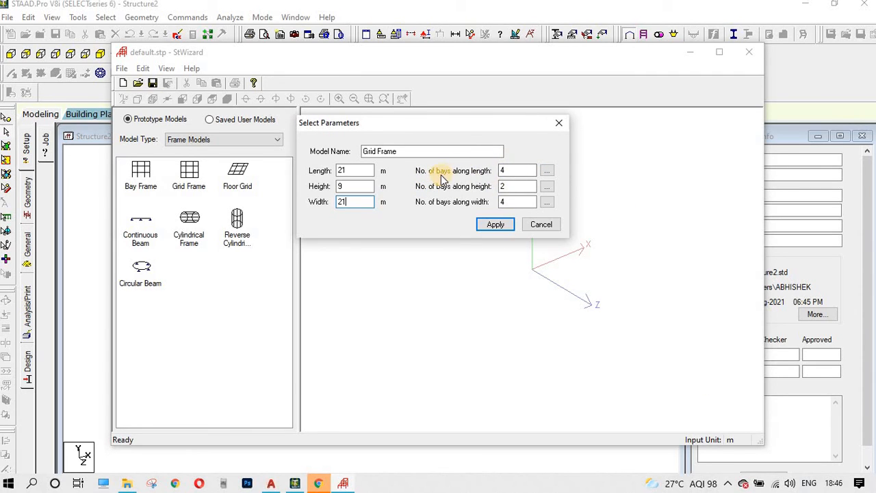
Step: Set 7 bays along the length and confirm each bay is 3 m
click(520, 171)
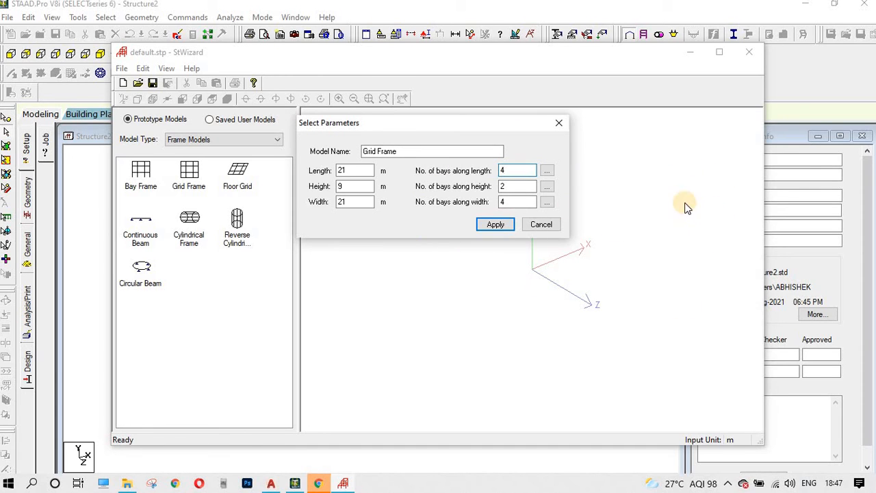
click(549, 171)
click(518, 164)
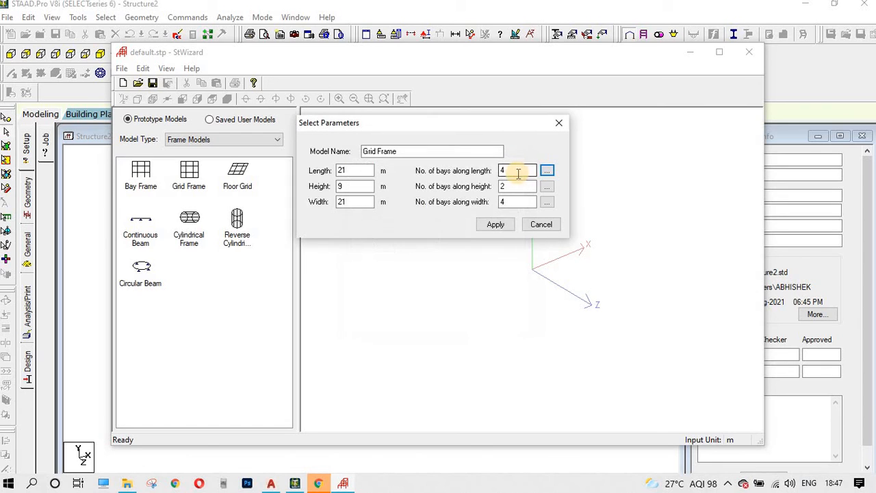
double_click(518, 171)
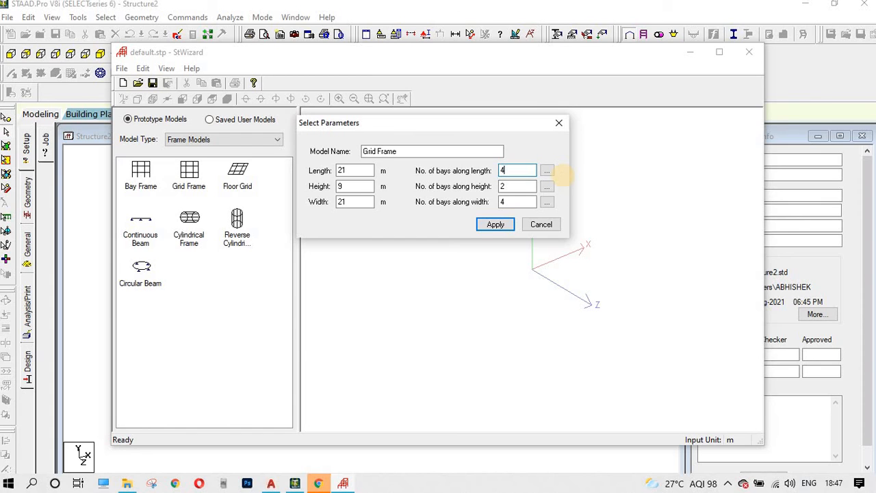
key(Return)
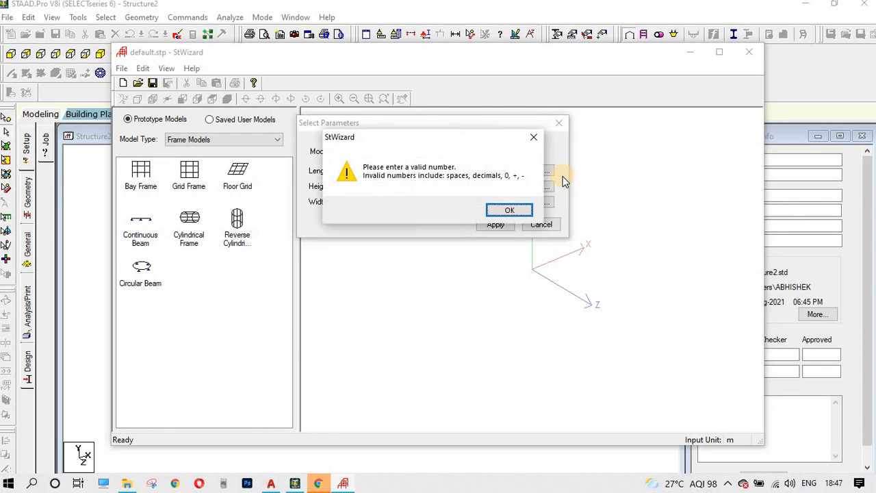
click(524, 211)
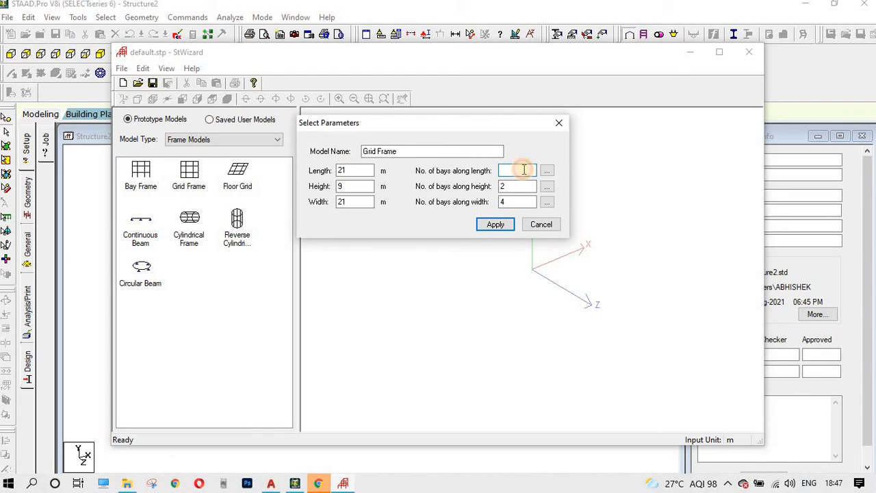
text(7)
click(545, 172)
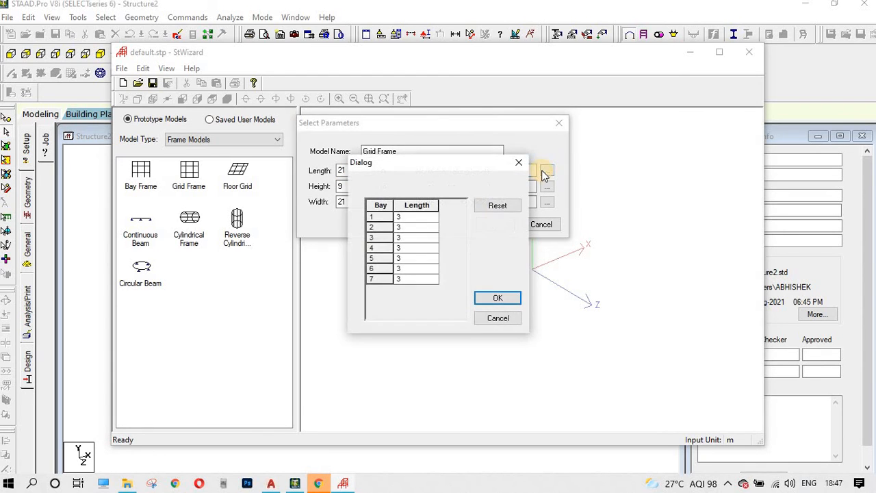
click(520, 164)
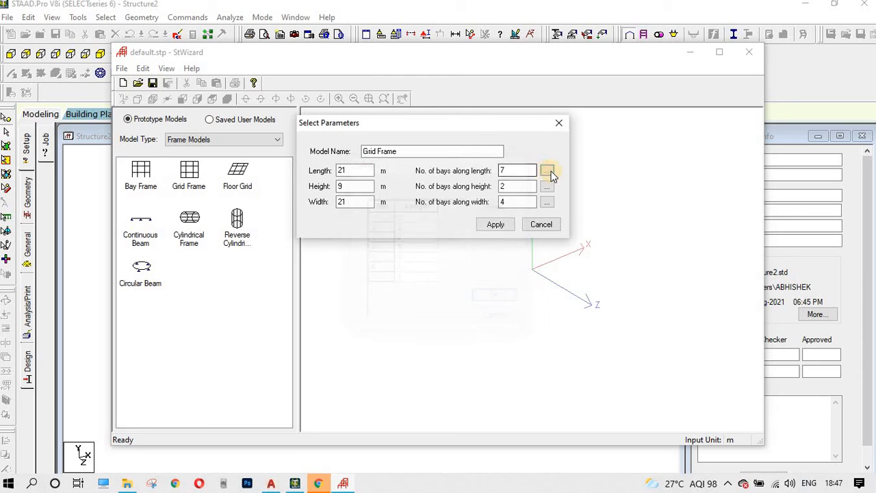
click(548, 171)
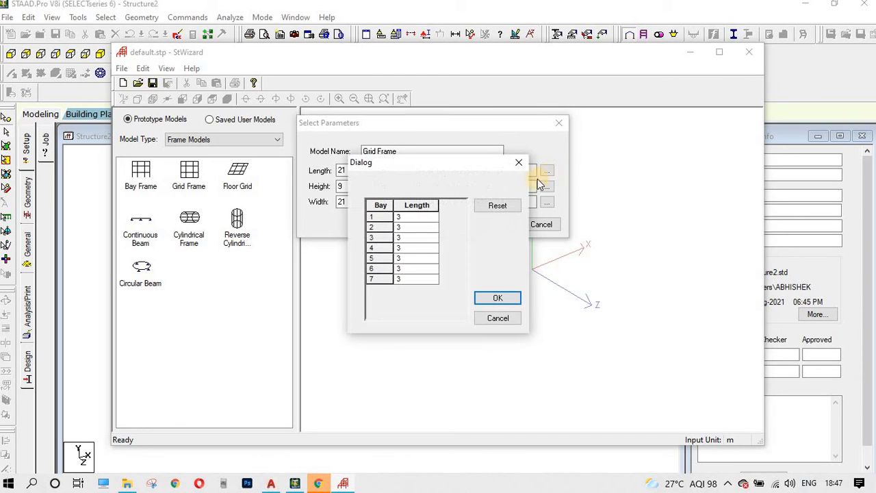
click(411, 219)
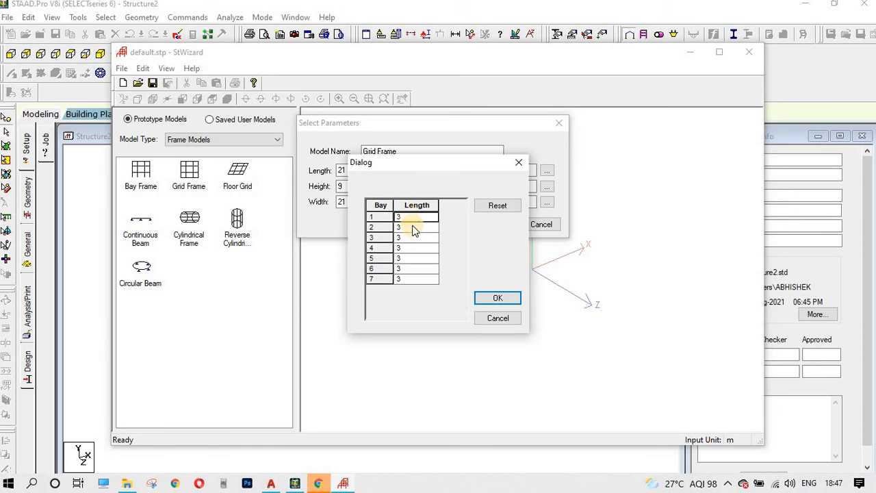
click(411, 229)
click(409, 240)
click(408, 247)
click(404, 259)
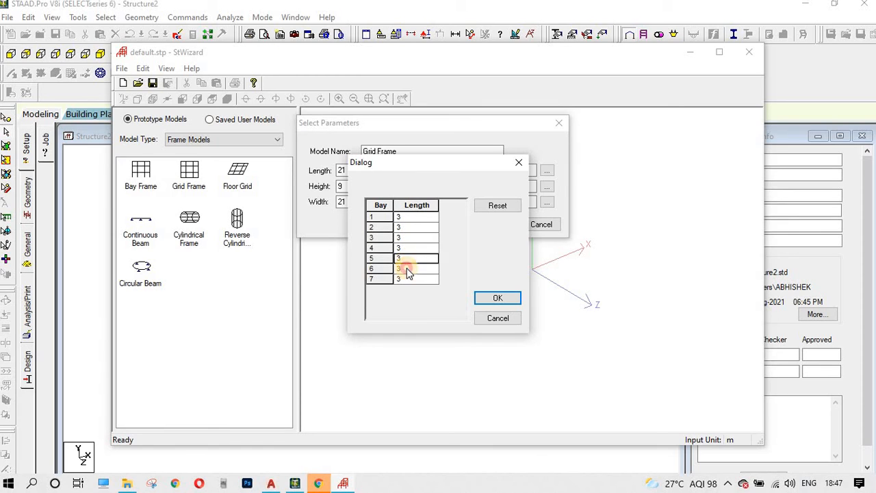
click(404, 268)
click(405, 278)
click(493, 299)
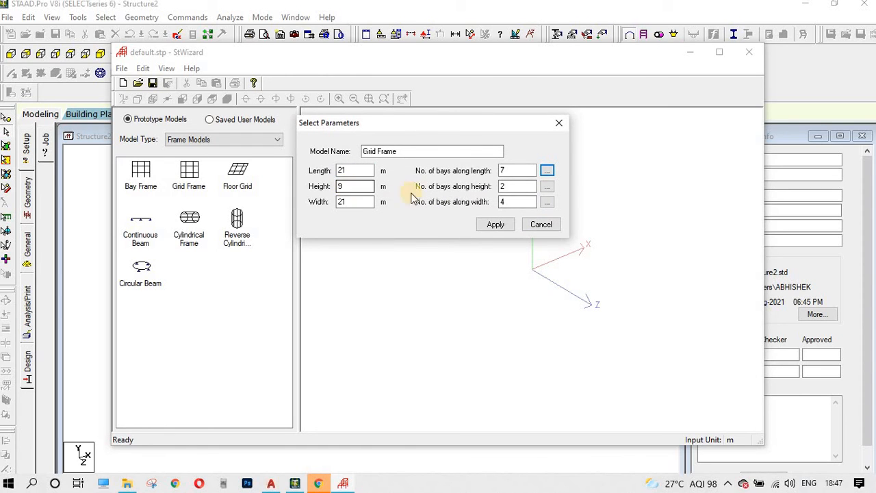
Step: Set 3 bays of 3 m along the height
double_click(514, 185)
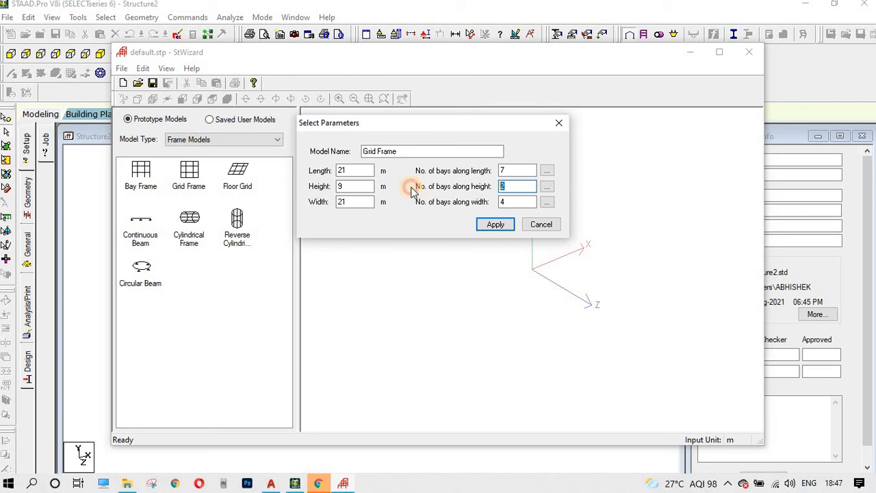
text(3)
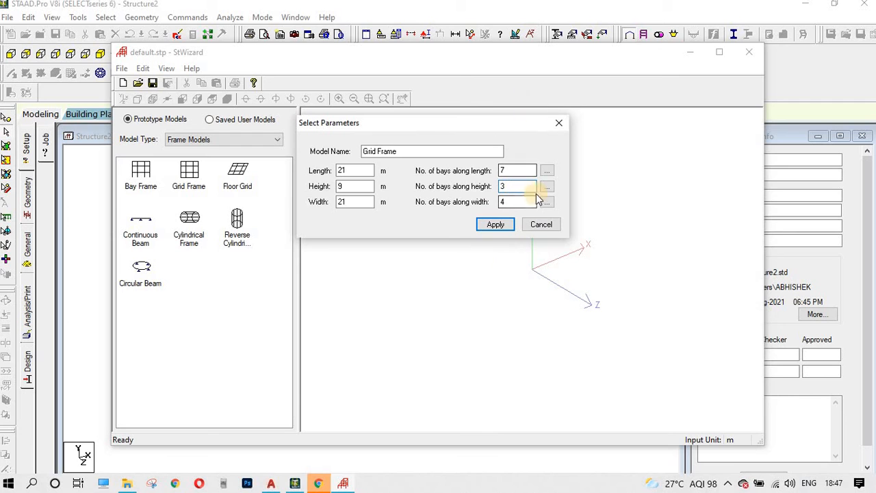
click(547, 185)
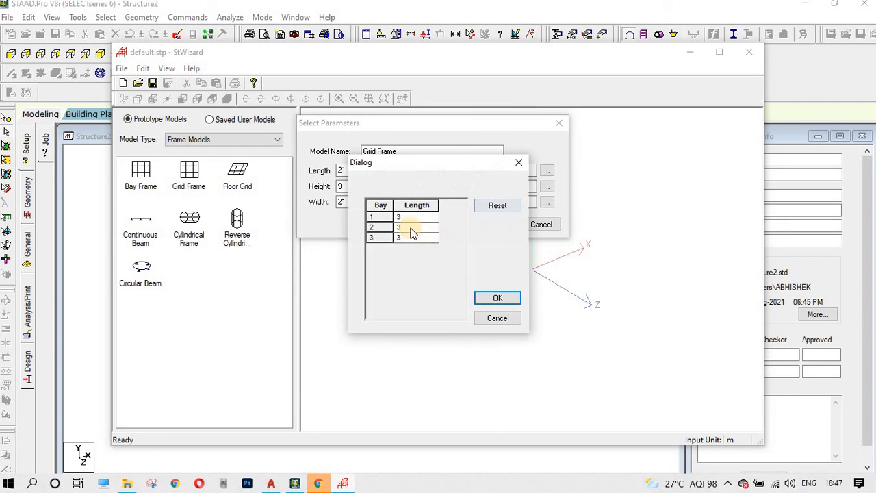
click(499, 299)
Step: Set 7 width bays of 3 m and apply to generate the grid frame
key(Tab)
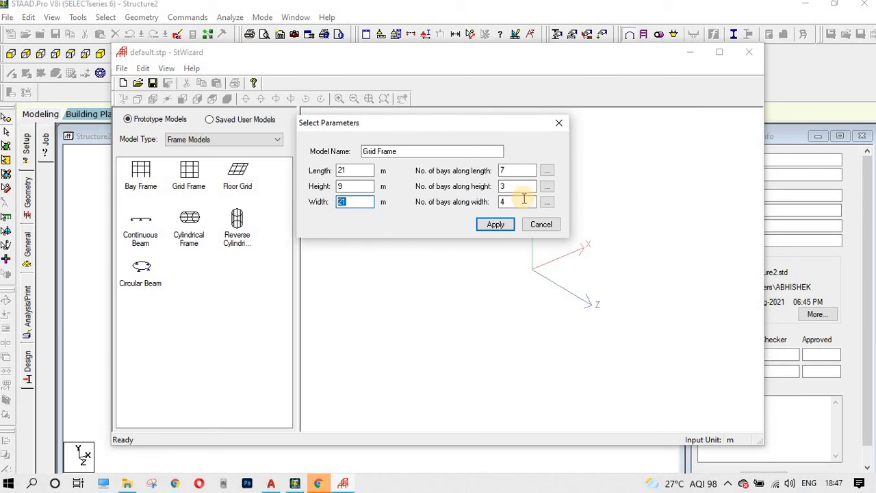
key(Tab)
text(7)
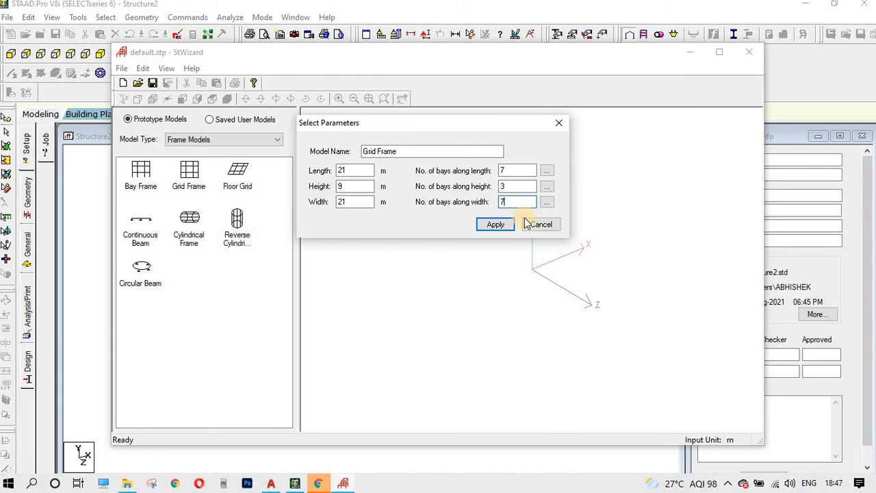
click(547, 203)
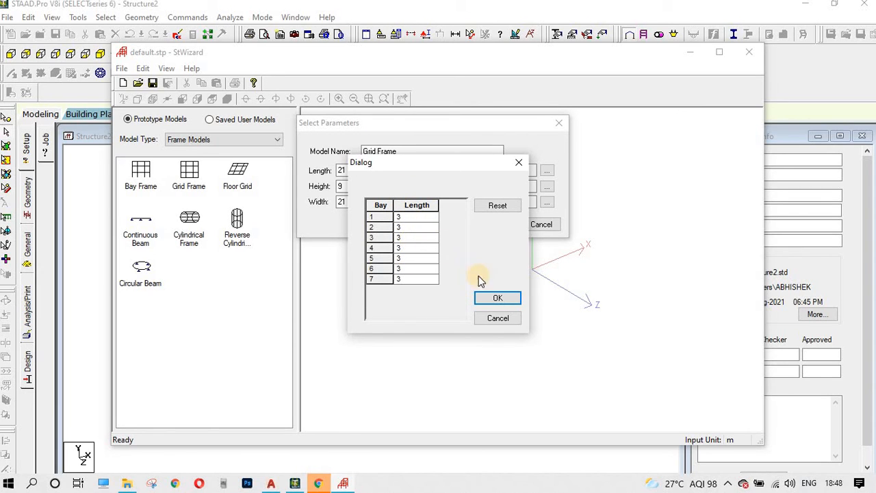
click(499, 298)
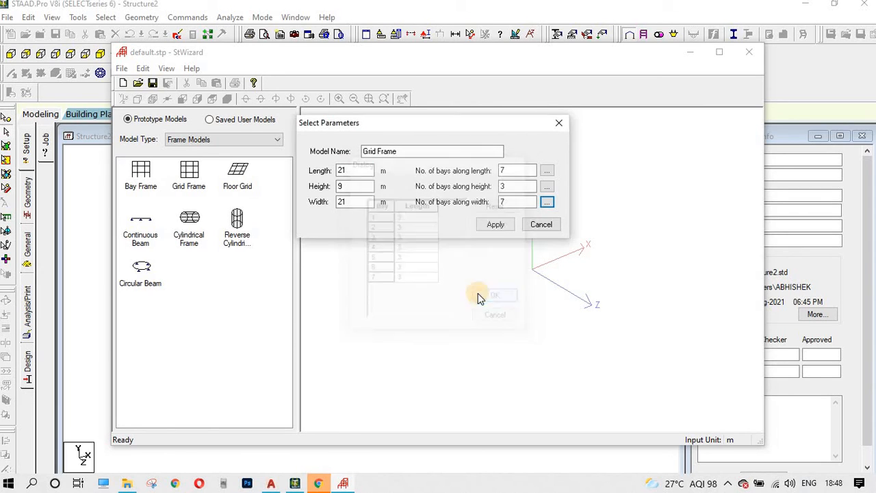
click(496, 226)
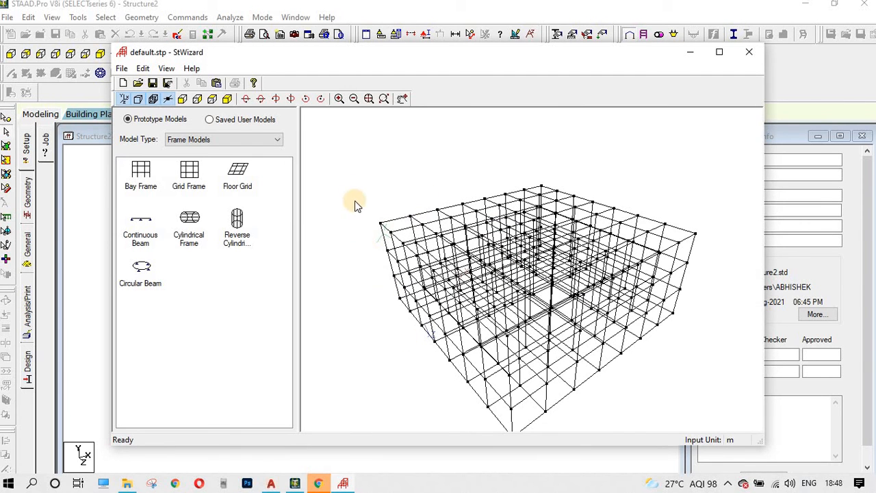
scroll(472, 257, down, 5)
scroll(482, 260, up, 4)
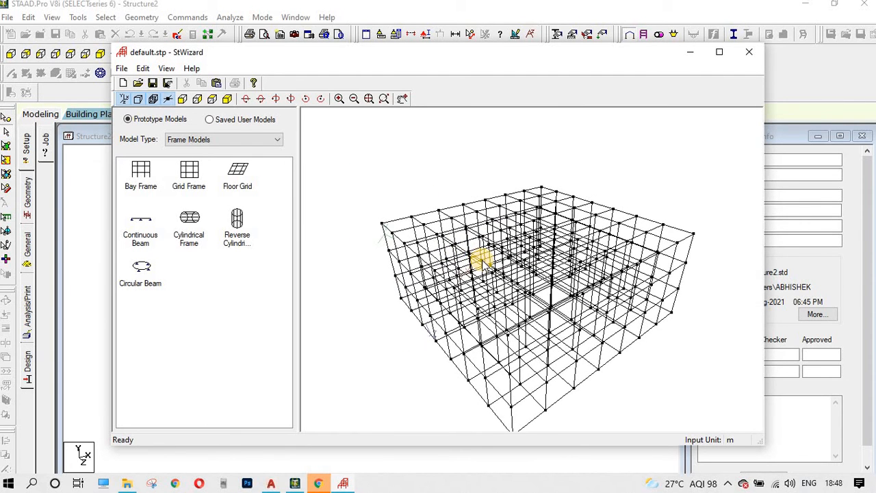
scroll(481, 259, up, 1)
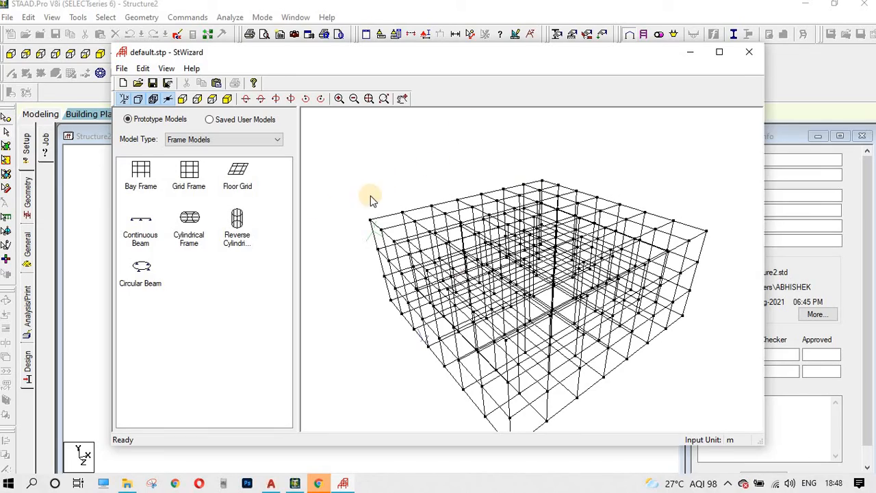
drag(417, 294, 395, 238)
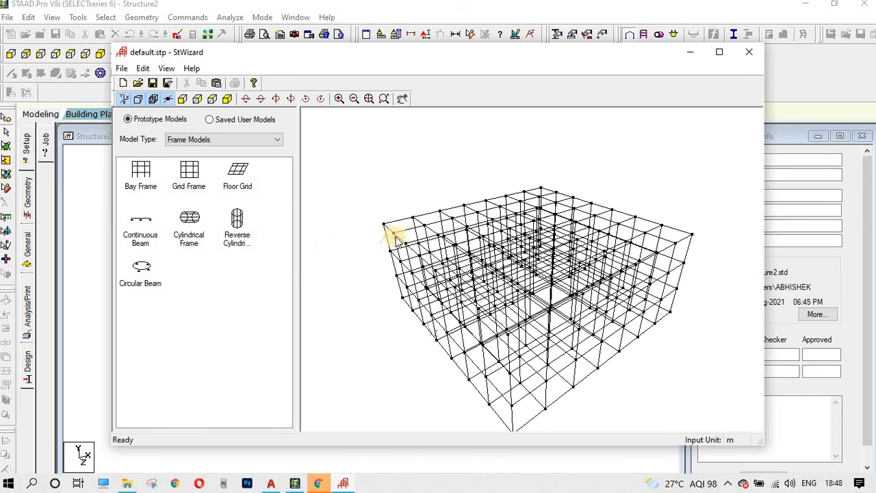
scroll(404, 240, up, 5)
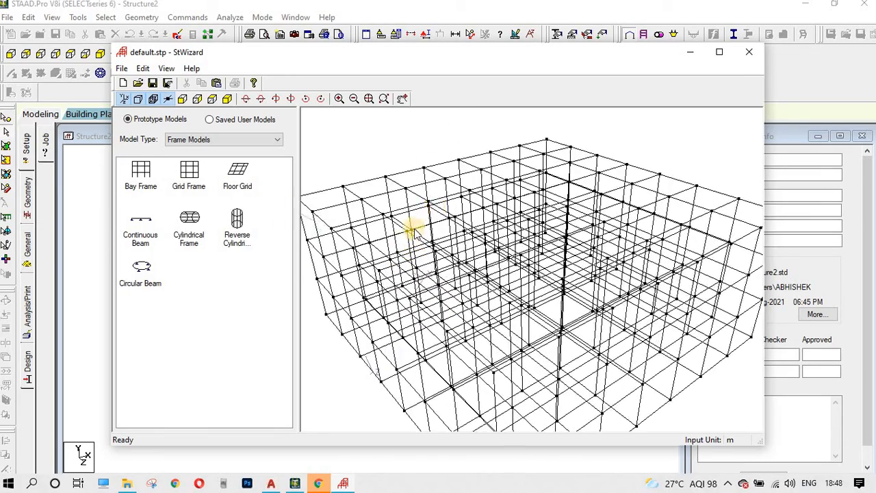
scroll(646, 226, up, 2)
scroll(603, 240, down, 3)
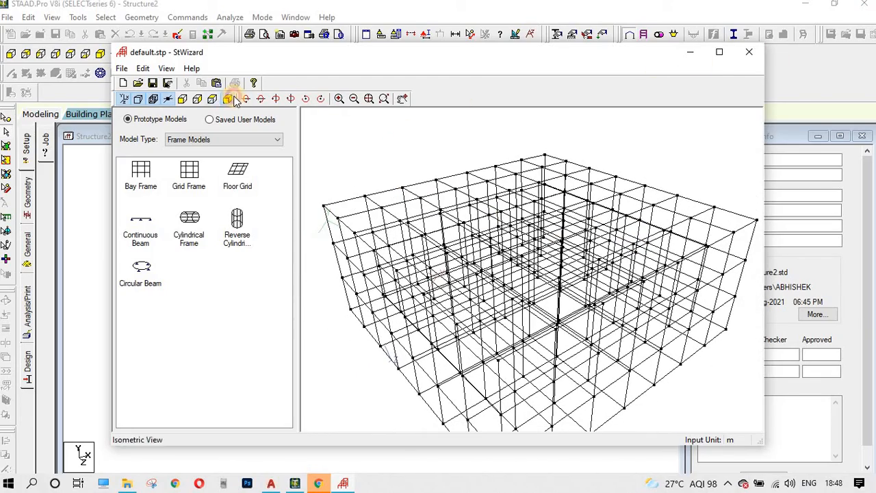
click(213, 99)
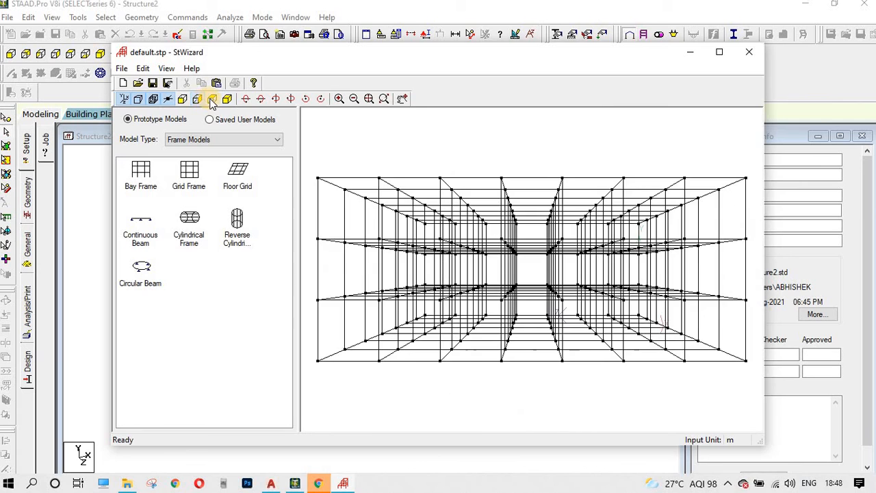
click(212, 100)
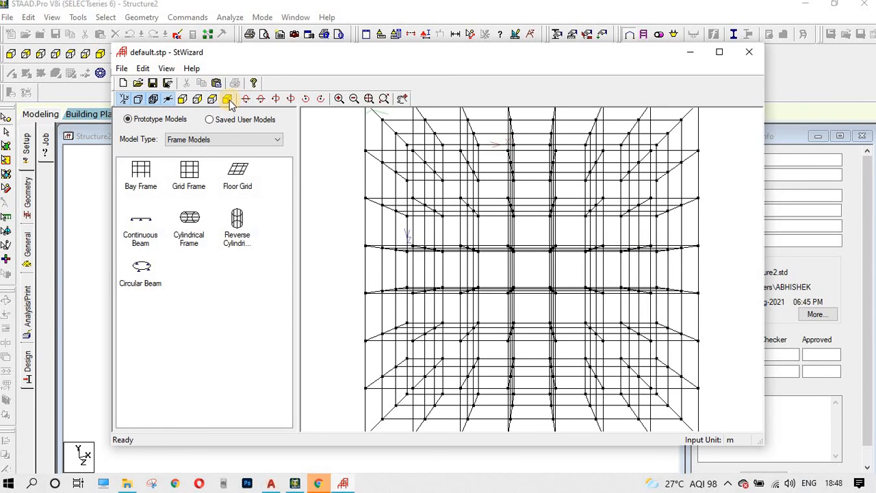
click(226, 100)
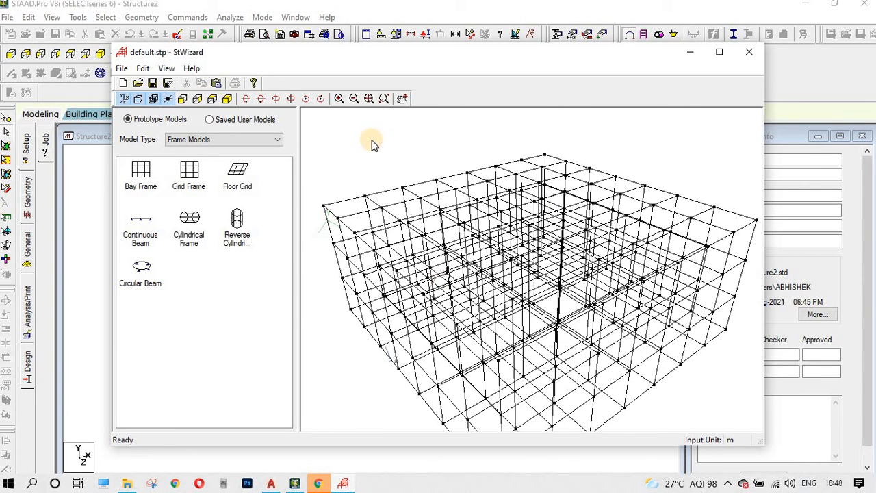
scroll(425, 175, up, 6)
scroll(470, 201, down, 1)
scroll(469, 201, down, 6)
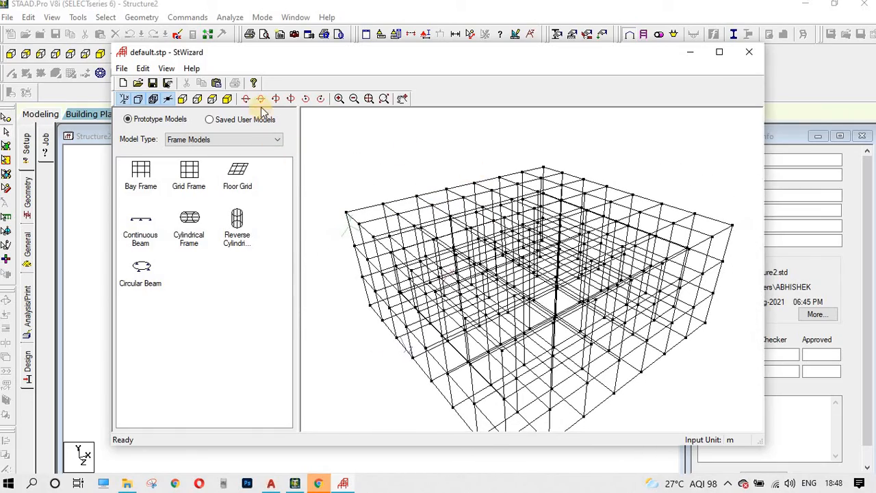
Step: Transfer the grid frame into Structure2, pasting it with X, Y and Z offsets of 0
click(217, 83)
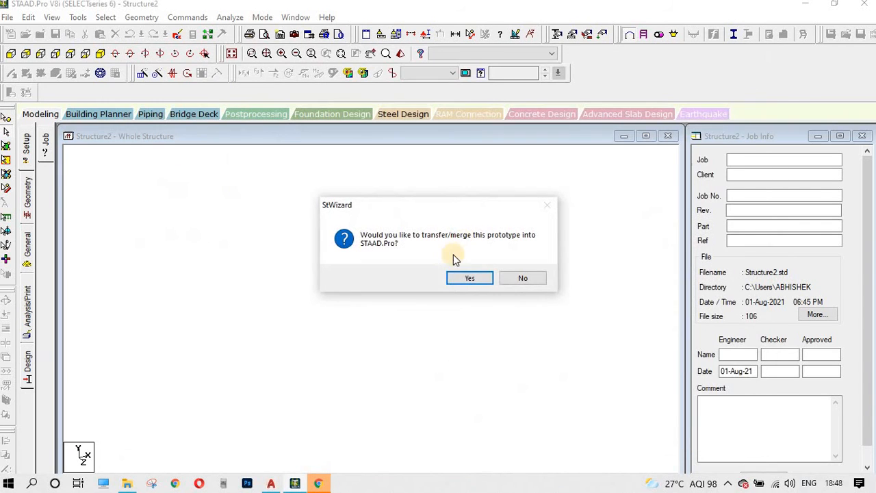
click(462, 279)
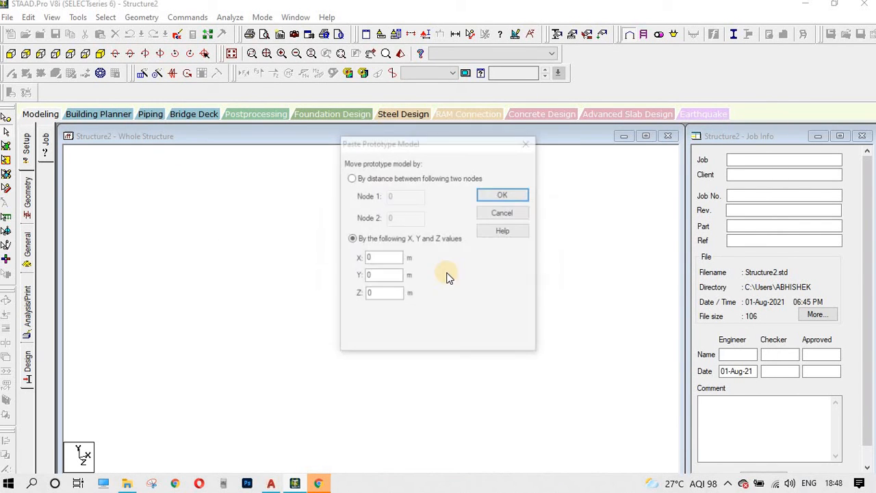
drag(424, 150, 463, 102)
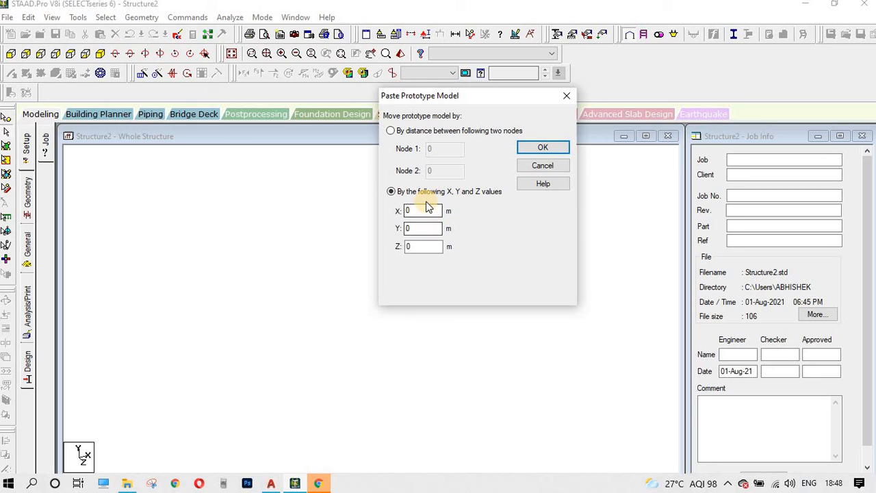
double_click(423, 210)
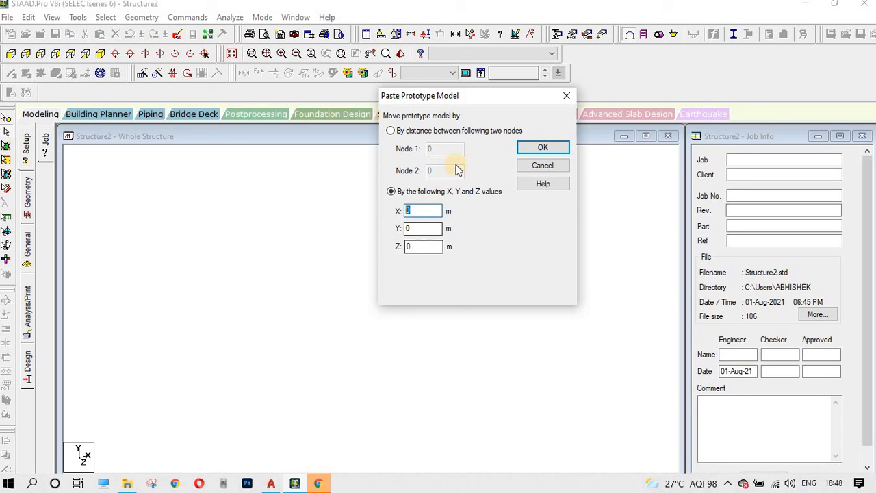
click(560, 149)
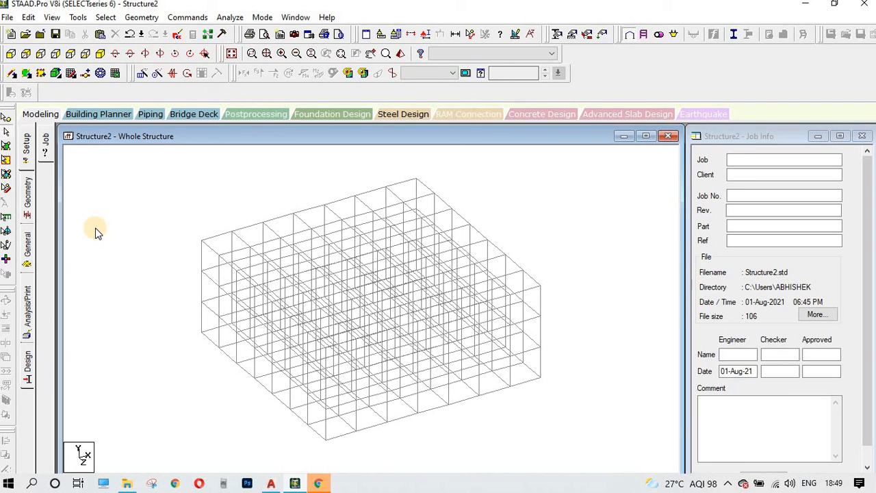
Step: Inspect the merged 7×3×7-bay grid frame in plan and isometric views, then open Geometry
scroll(413, 332, up, 5)
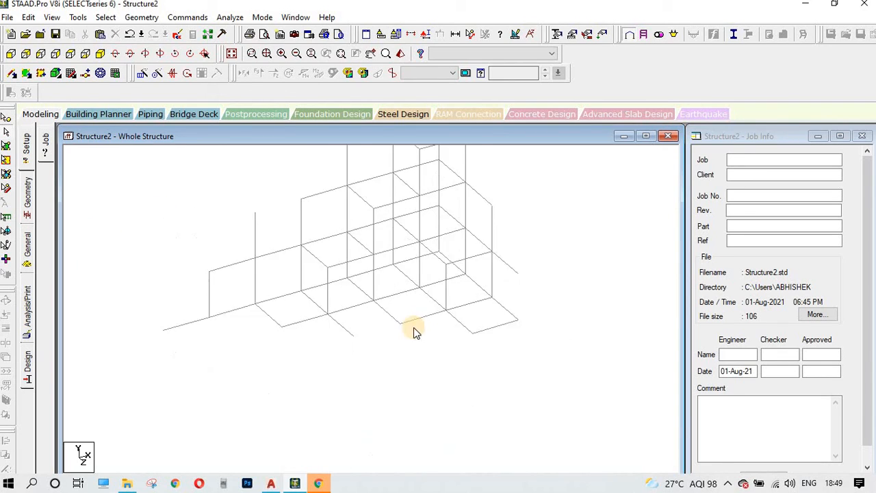
scroll(404, 325, down, 4)
scroll(256, 301, down, 1)
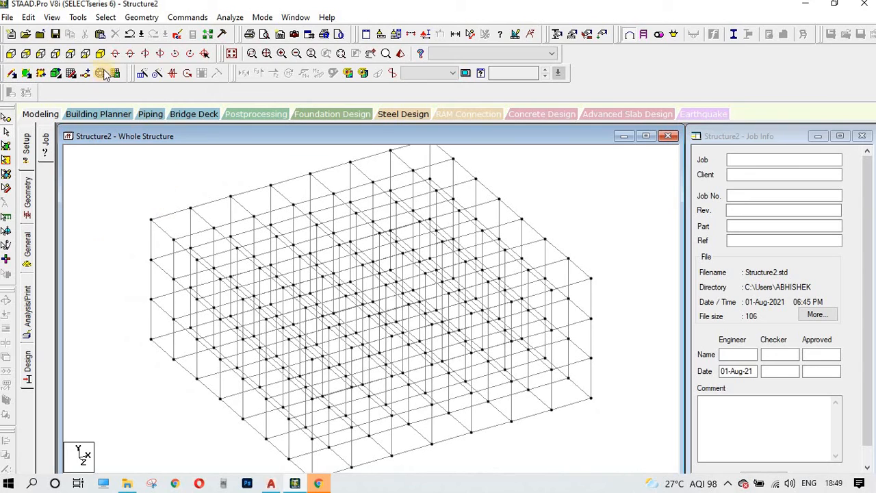
click(73, 54)
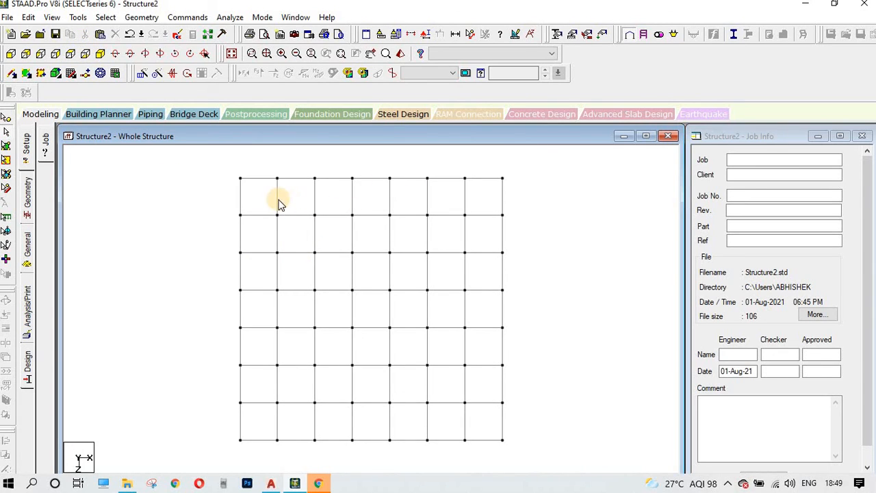
click(241, 206)
click(252, 257)
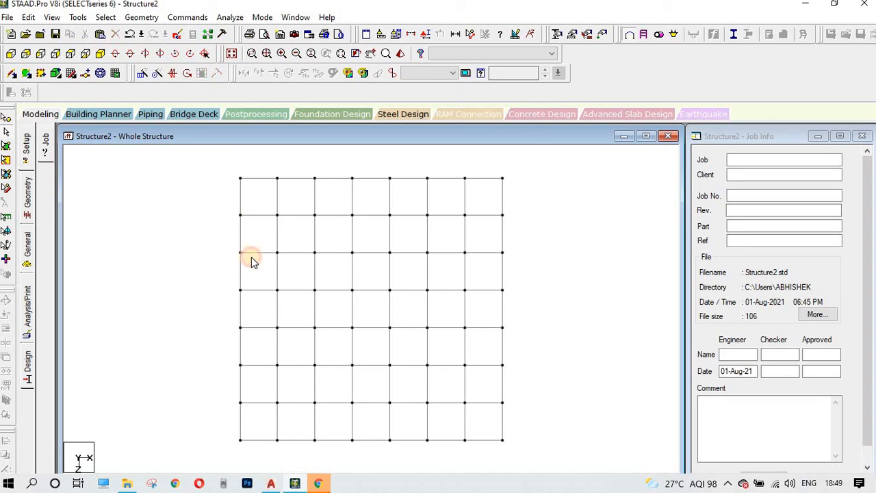
drag(202, 155, 563, 407)
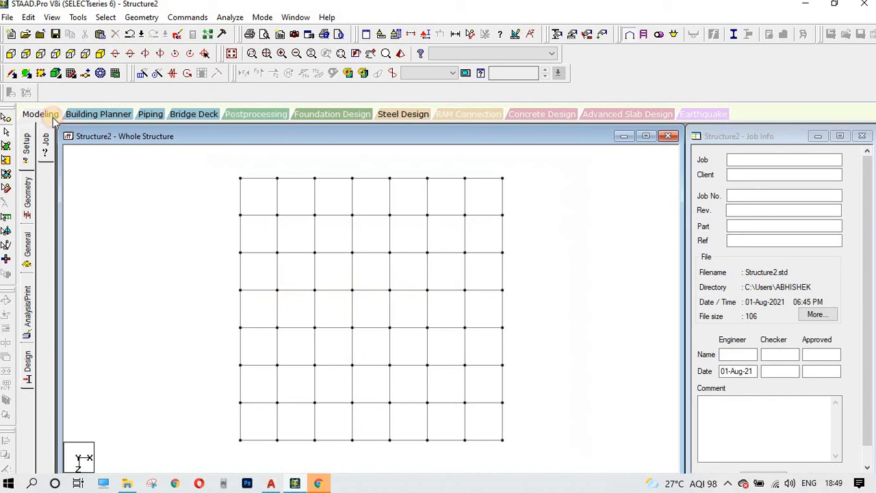
click(100, 54)
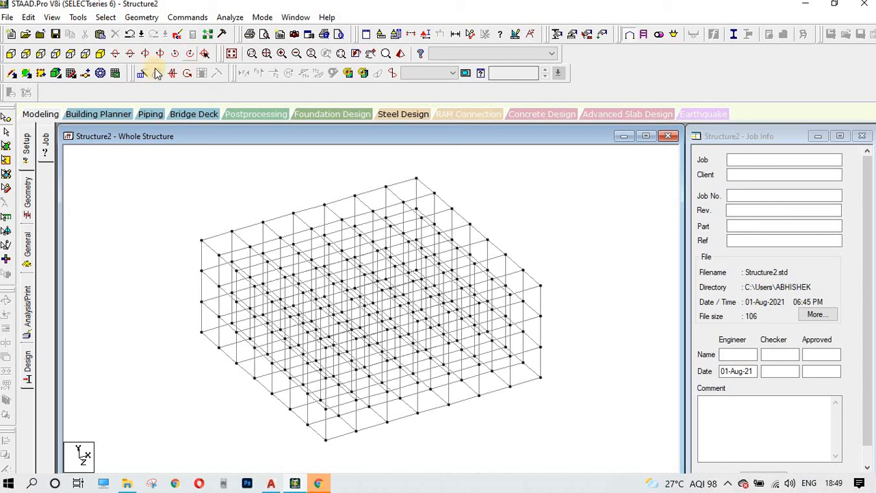
click(144, 19)
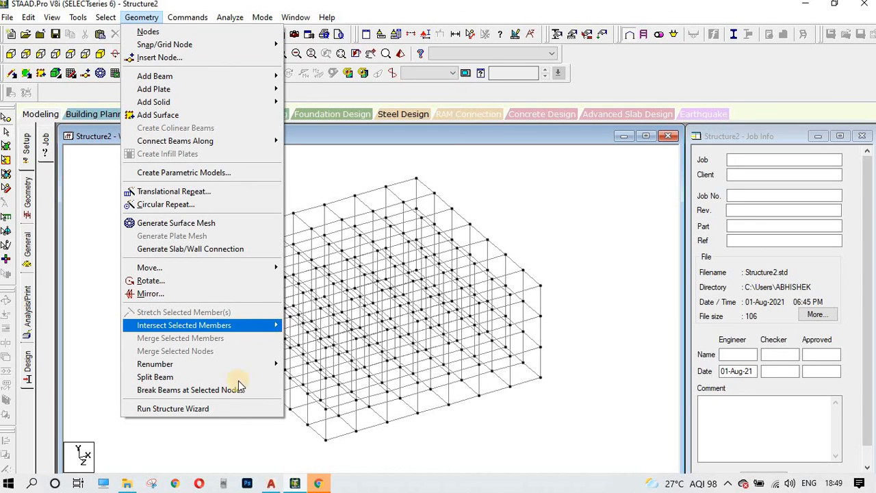
Step: Generate a Circular Beam prototype with 8 m radius and 20 periphery bays
click(196, 409)
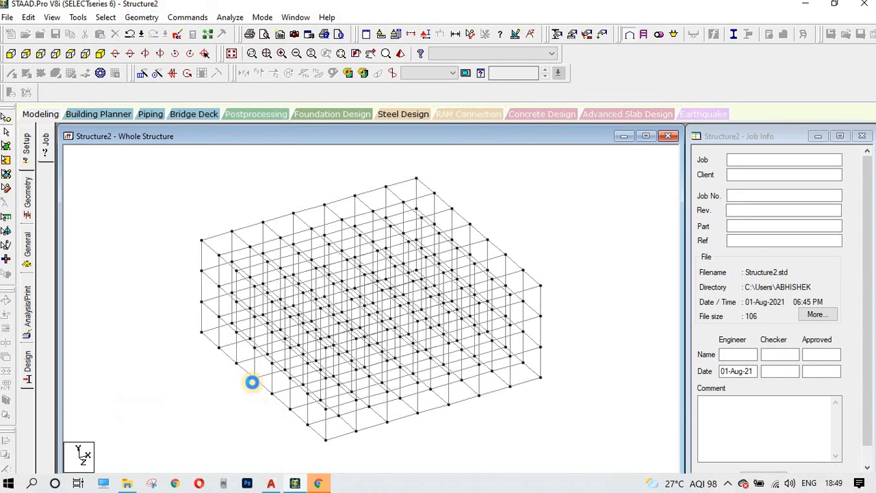
click(186, 140)
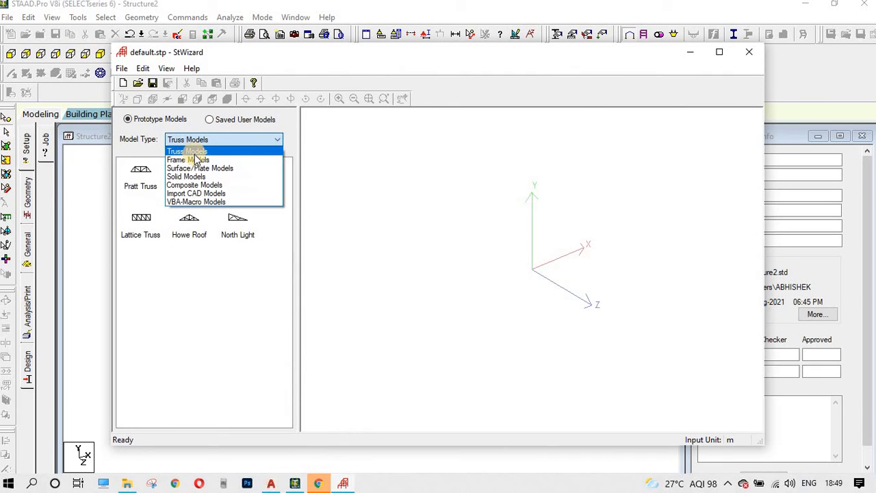
click(191, 158)
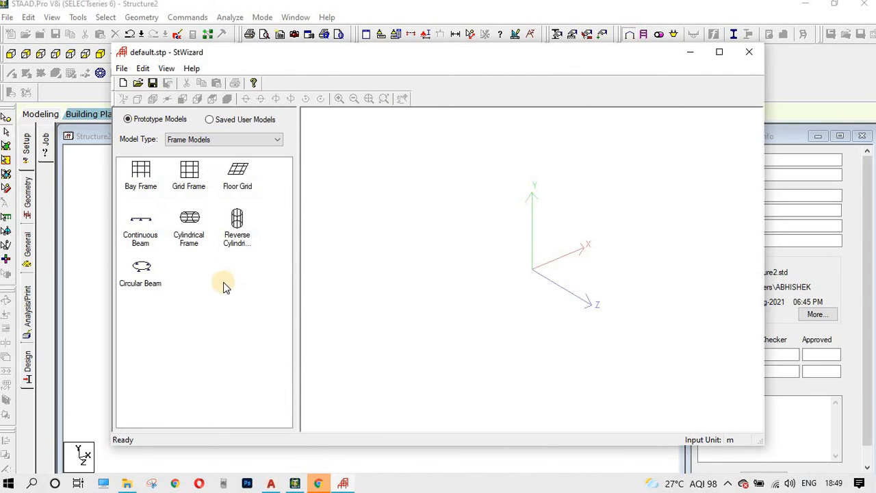
double_click(146, 275)
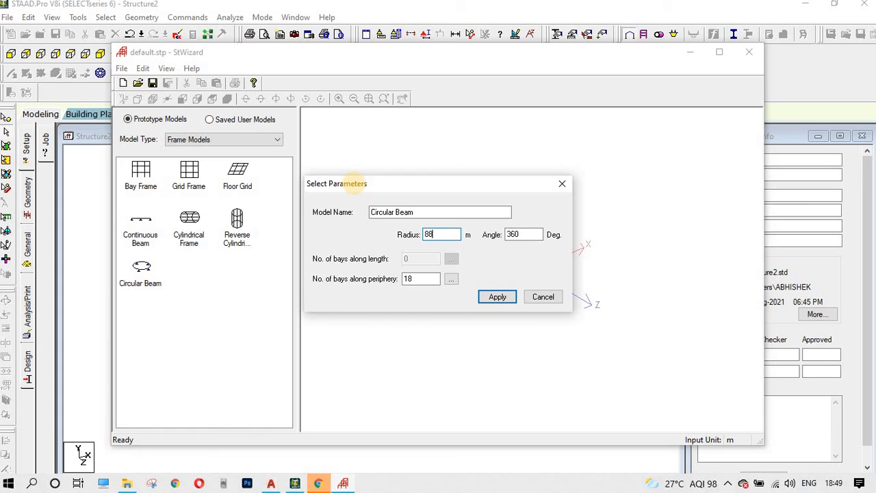
text(8)
click(520, 236)
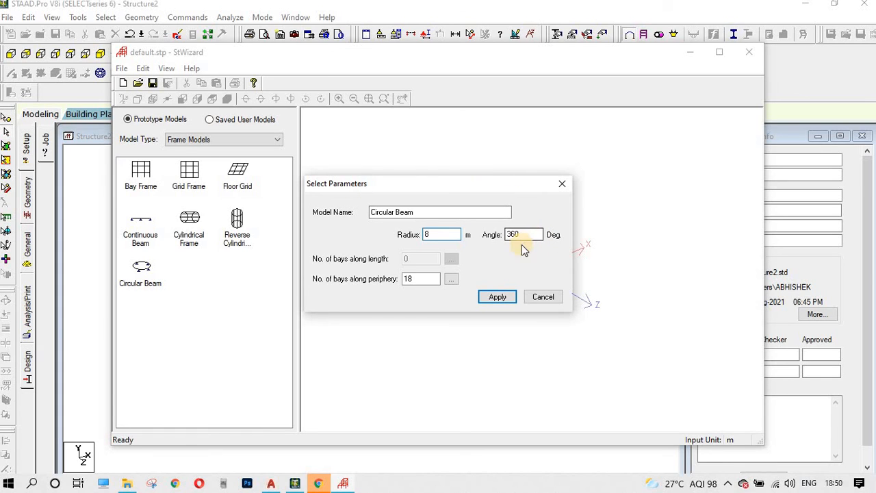
double_click(522, 235)
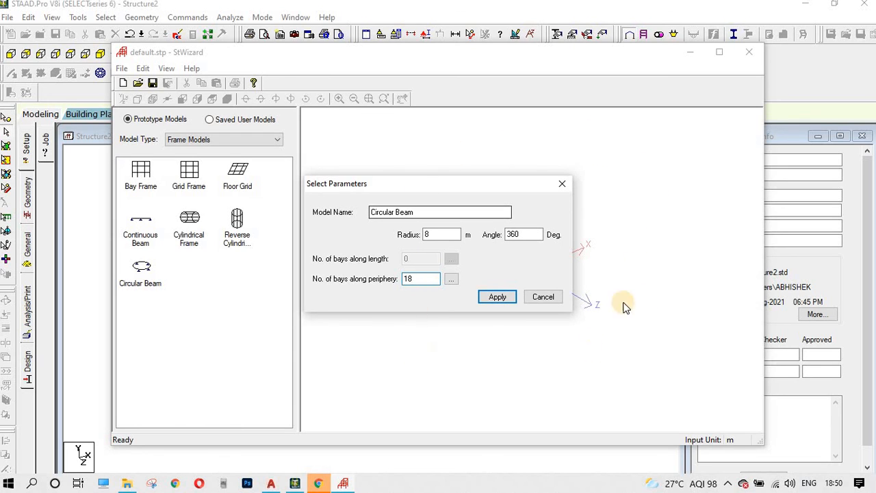
click(455, 280)
click(522, 158)
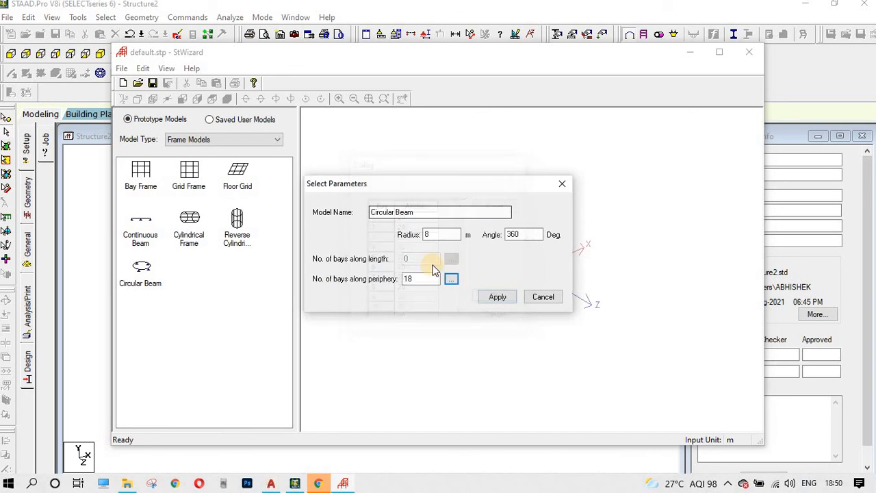
drag(415, 281, 257, 254)
text(20)
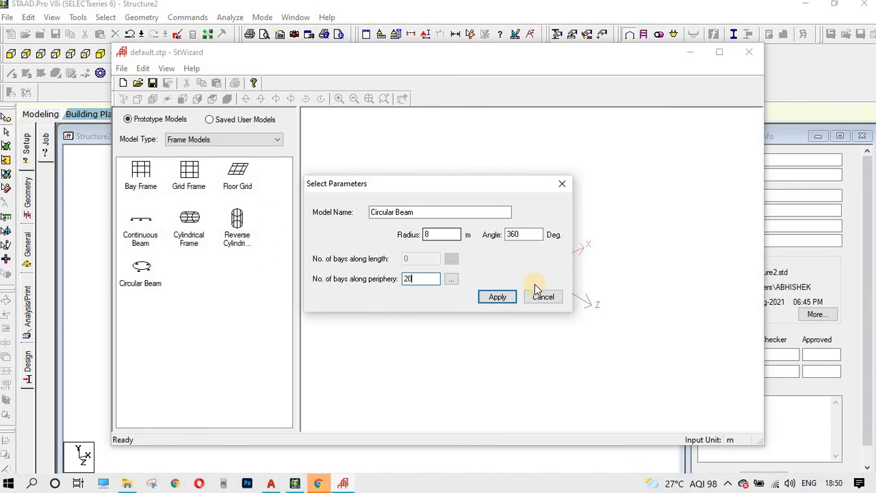
click(495, 297)
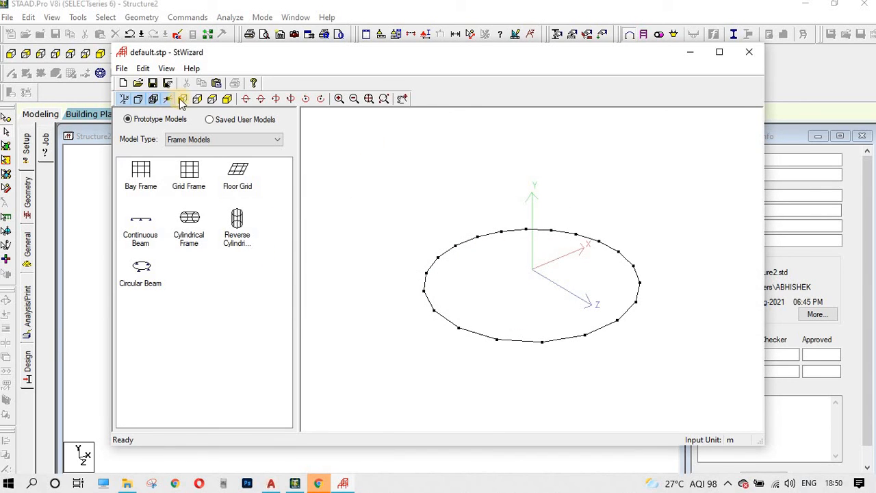
click(212, 99)
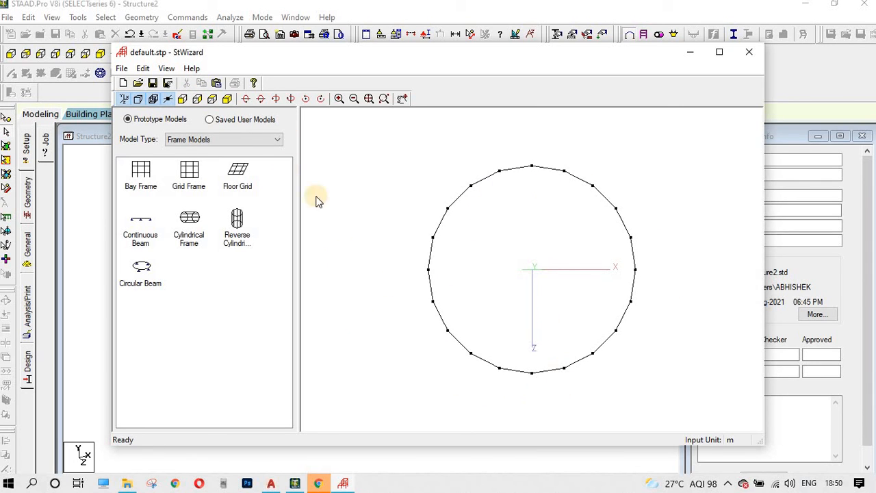
Step: Merge the circular beam into Structure2, attaching its reference node to a grid frame corner node
click(215, 84)
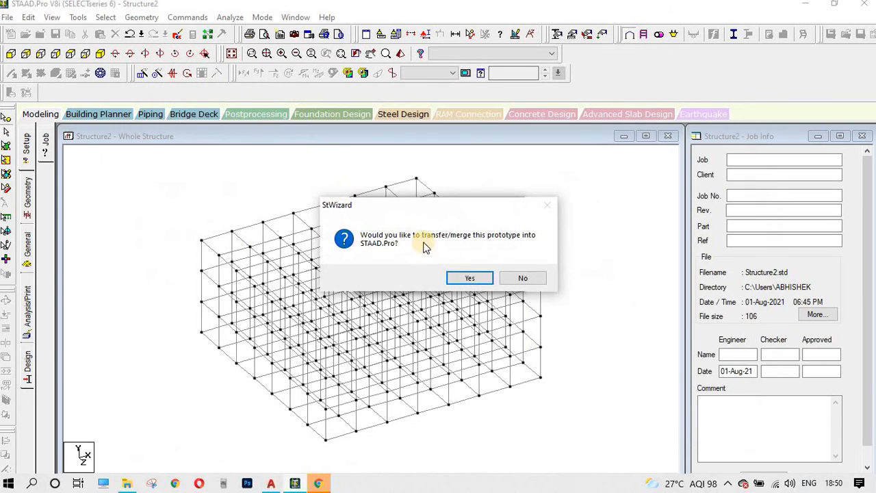
click(474, 279)
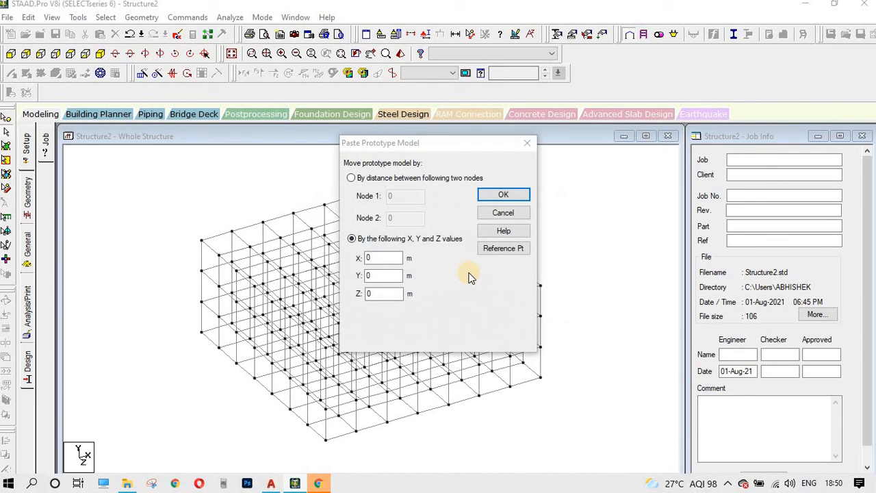
drag(427, 142, 658, 80)
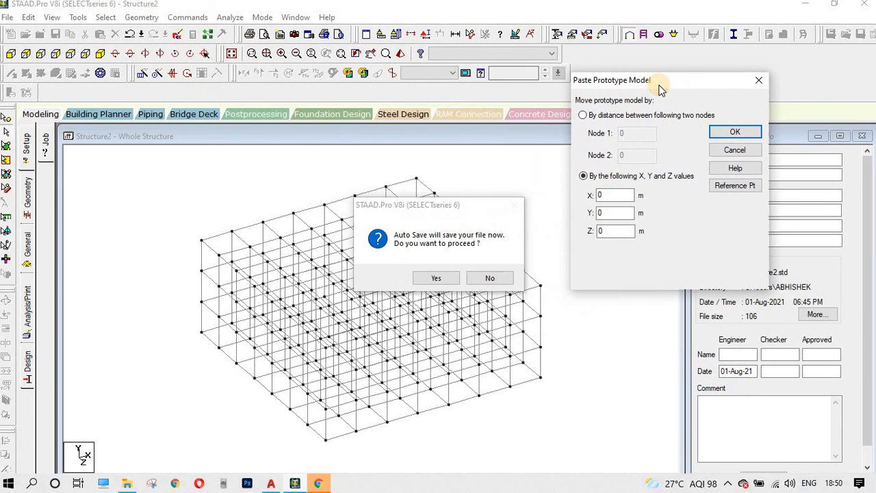
click(438, 276)
click(718, 187)
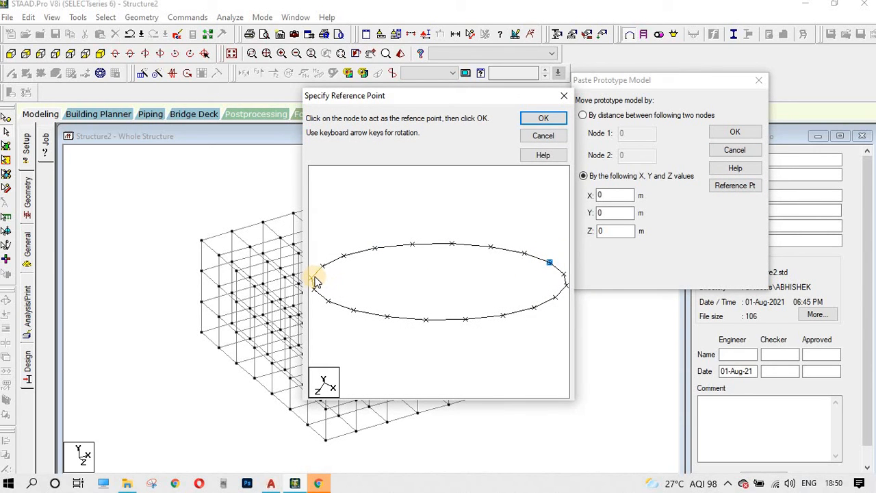
click(530, 121)
click(441, 277)
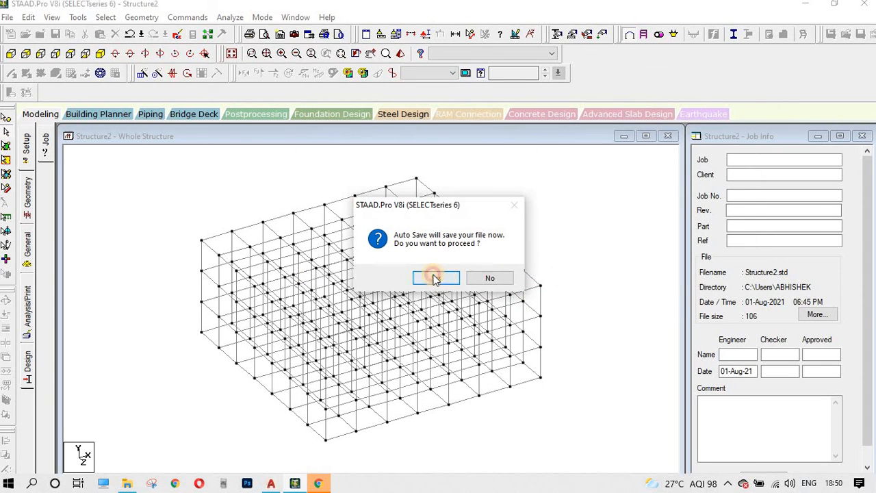
click(361, 268)
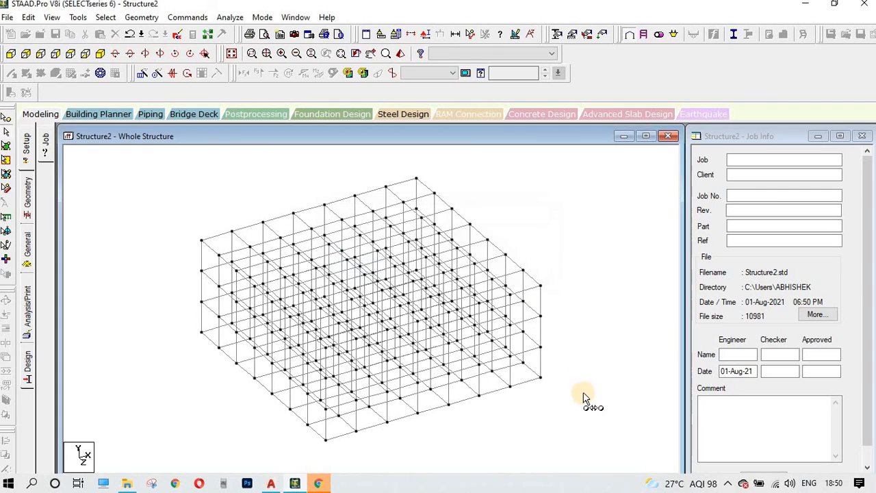
click(544, 377)
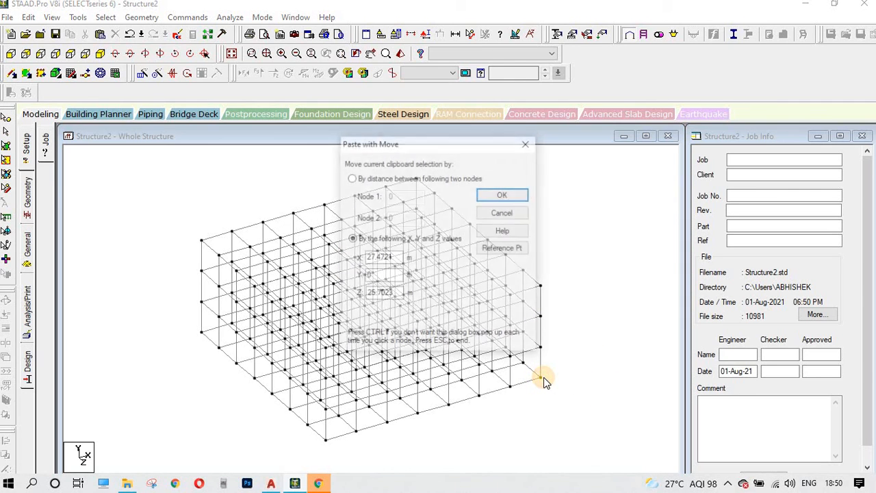
click(502, 195)
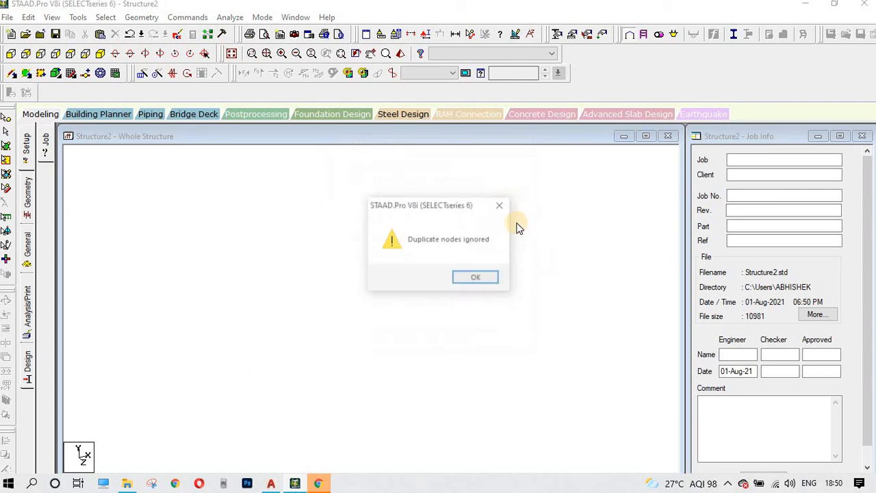
click(486, 276)
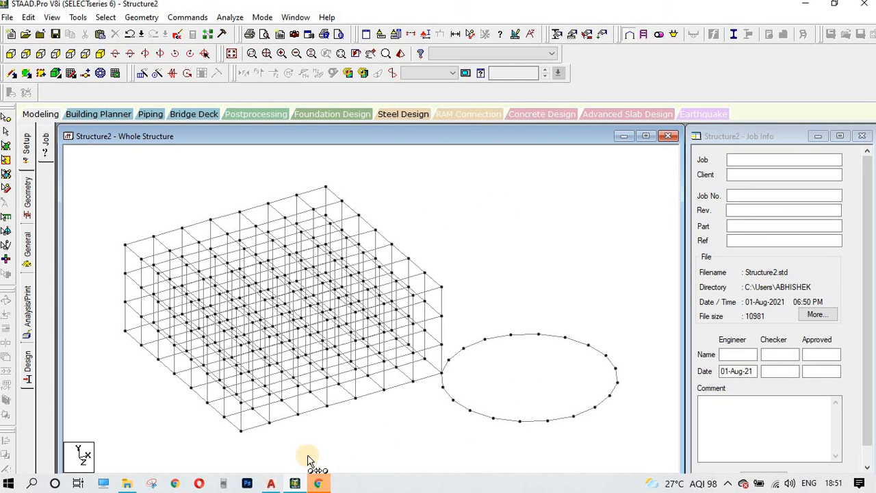
Step: Run the structure wizard from the Geometry menu for the next prototype
click(376, 420)
click(485, 209)
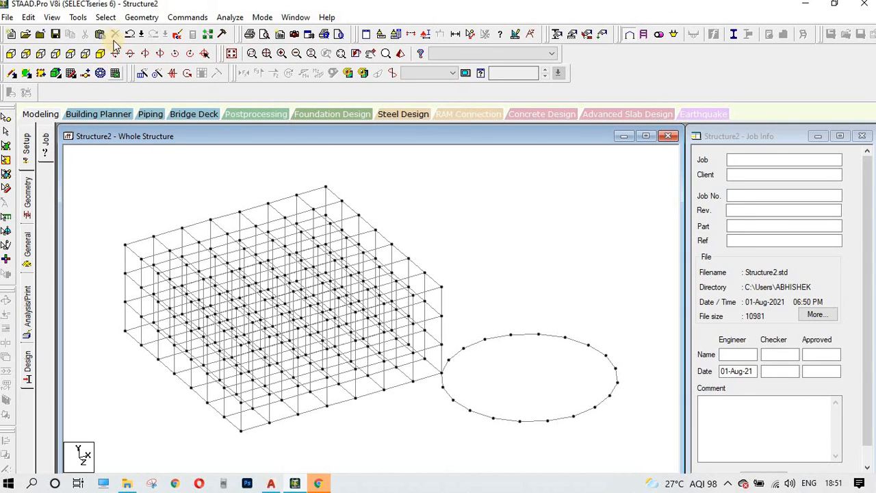
click(141, 18)
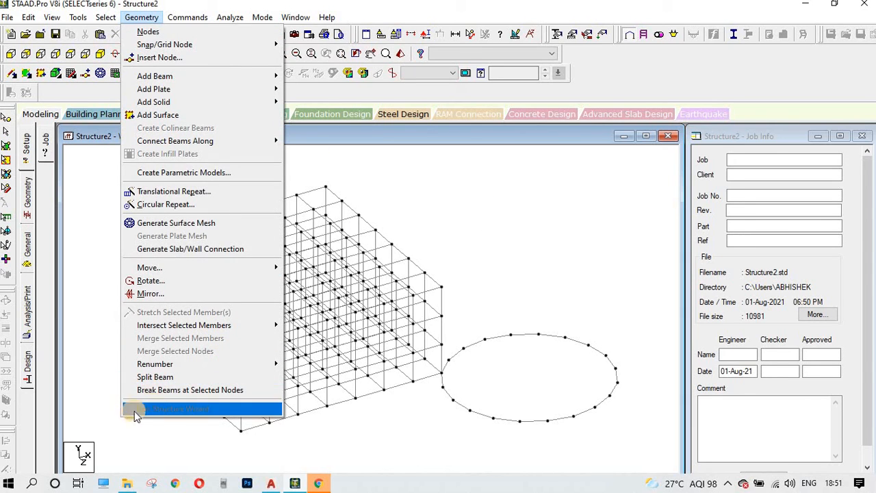
click(316, 412)
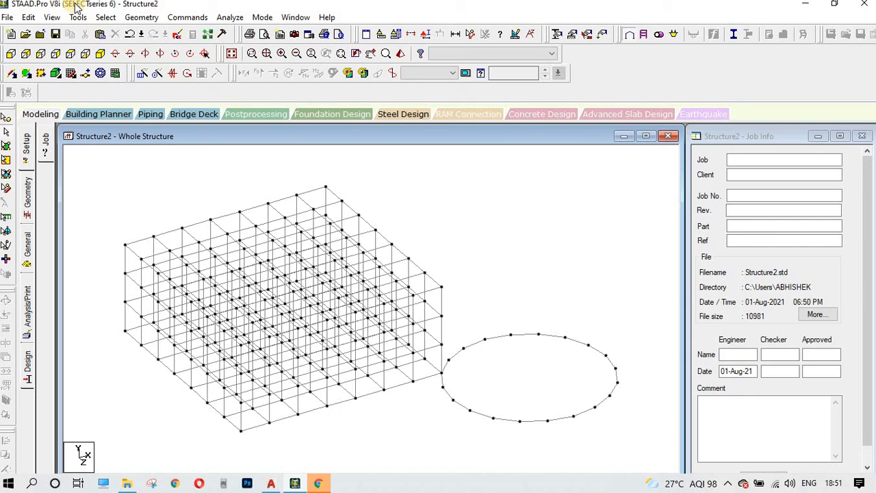
click(139, 17)
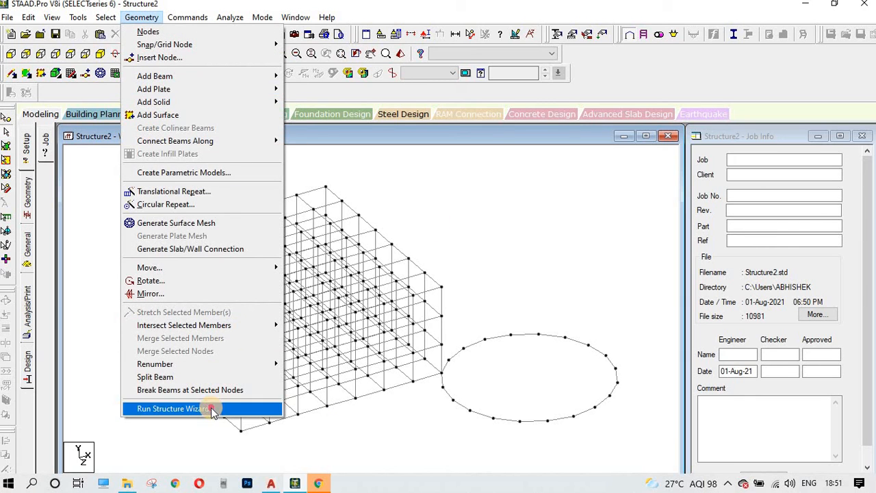
click(173, 409)
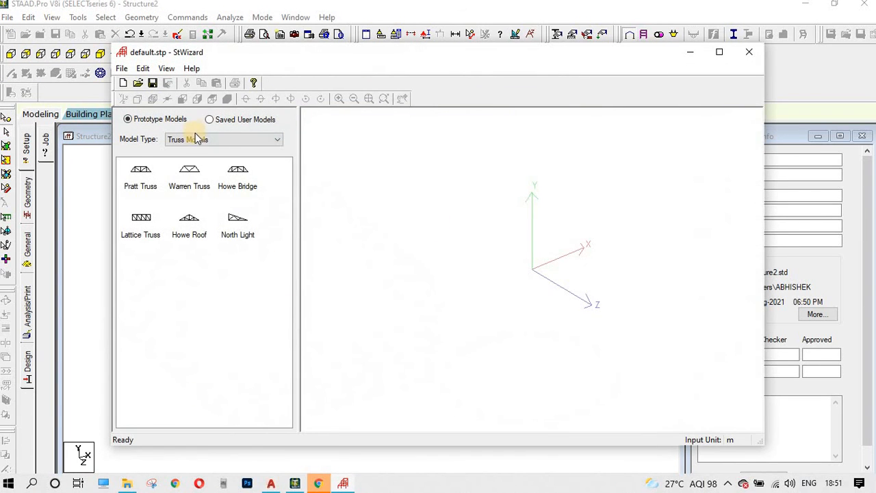
Step: Set Reverse Cylindrical Frame parameters: length 20 m, radius 5 m, 360°, 5 by 18 bays
click(196, 139)
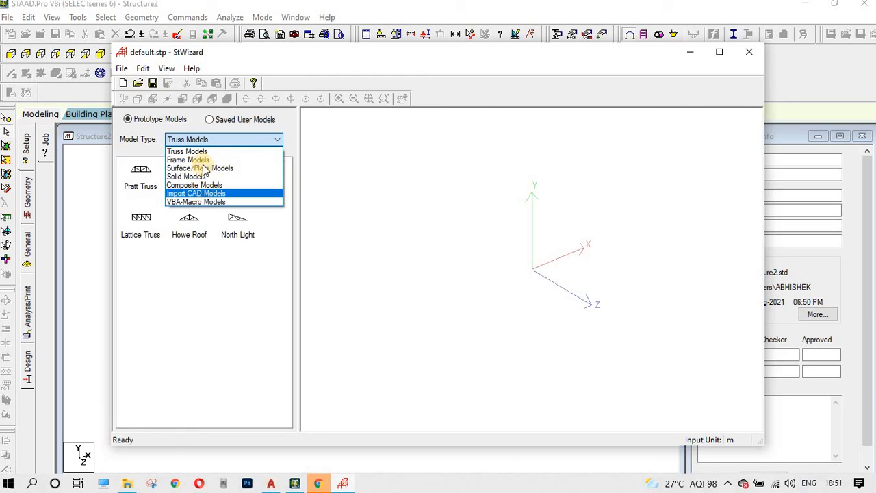
click(191, 159)
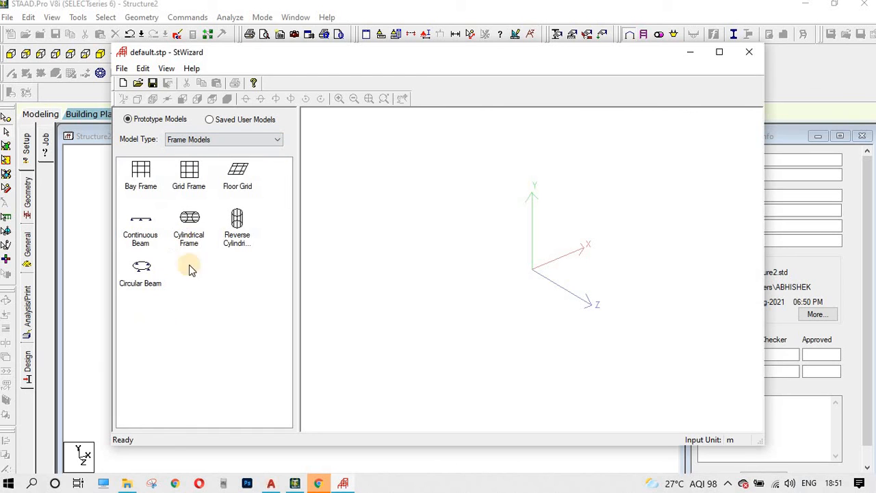
click(239, 239)
double_click(239, 240)
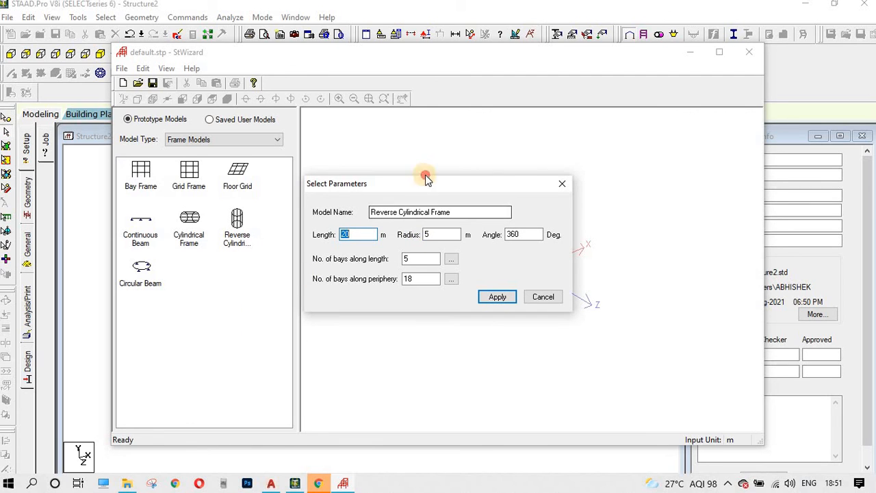
drag(456, 185, 489, 168)
click(386, 219)
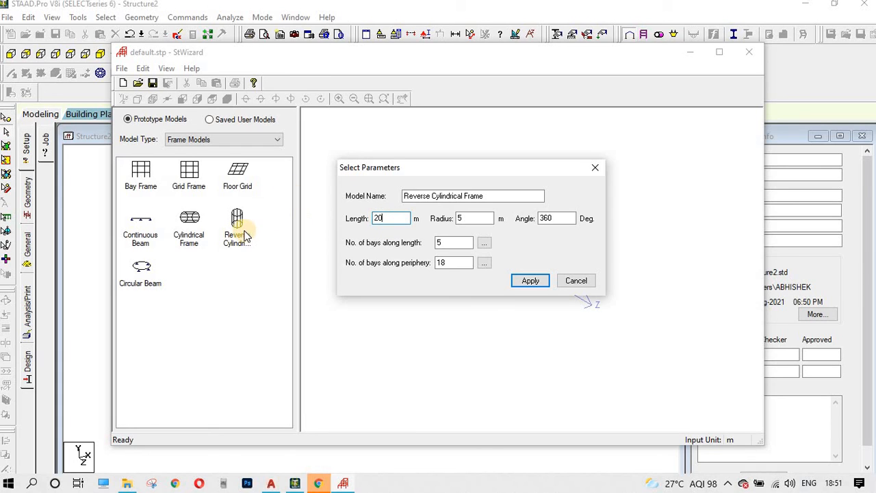
double_click(400, 217)
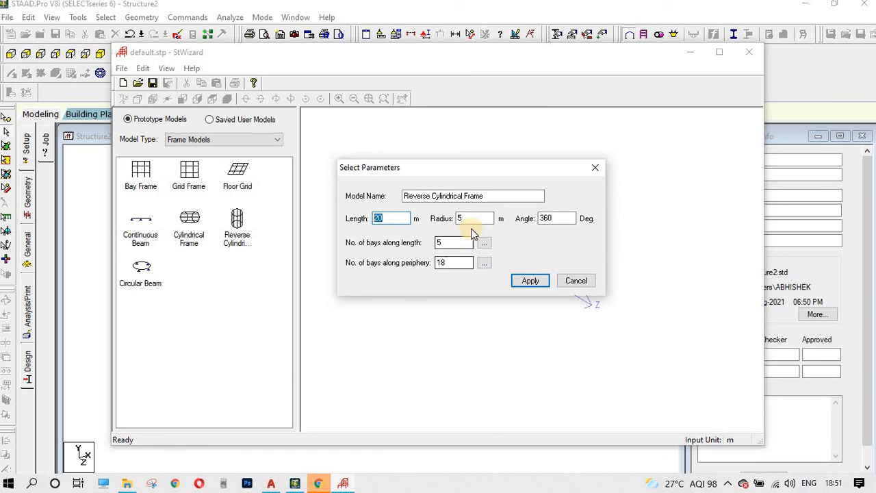
click(485, 244)
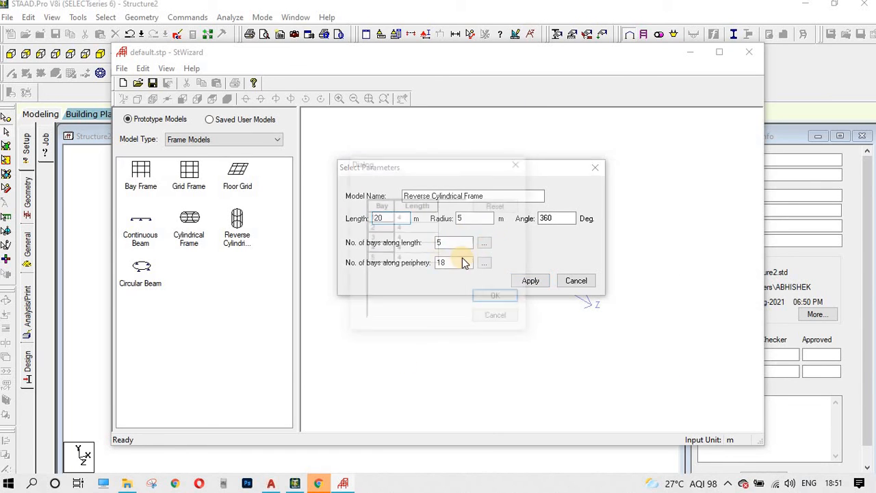
click(519, 163)
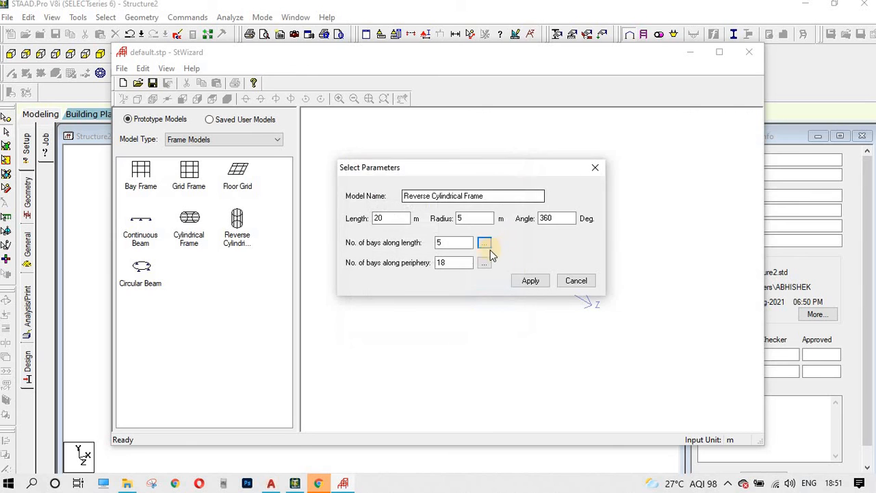
Step: Generate the cylindrical frame, rotate its preview, and transfer it to the model
click(533, 281)
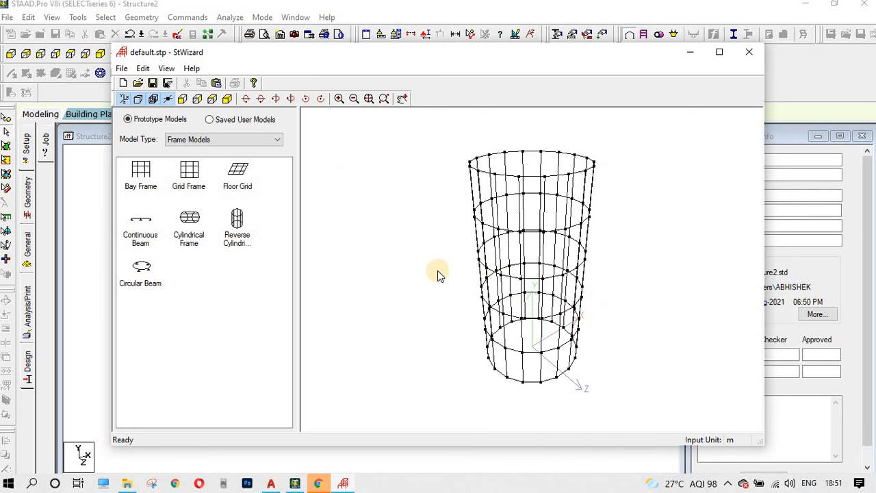
drag(435, 280, 614, 202)
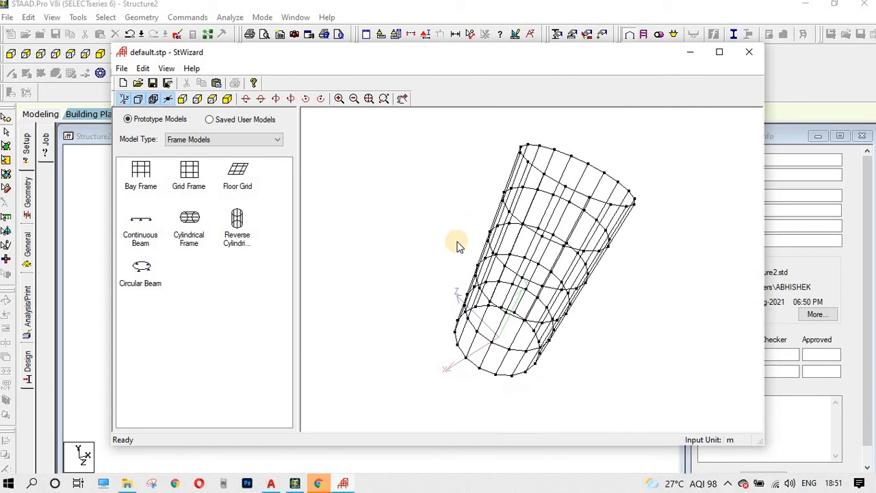
drag(536, 213, 345, 182)
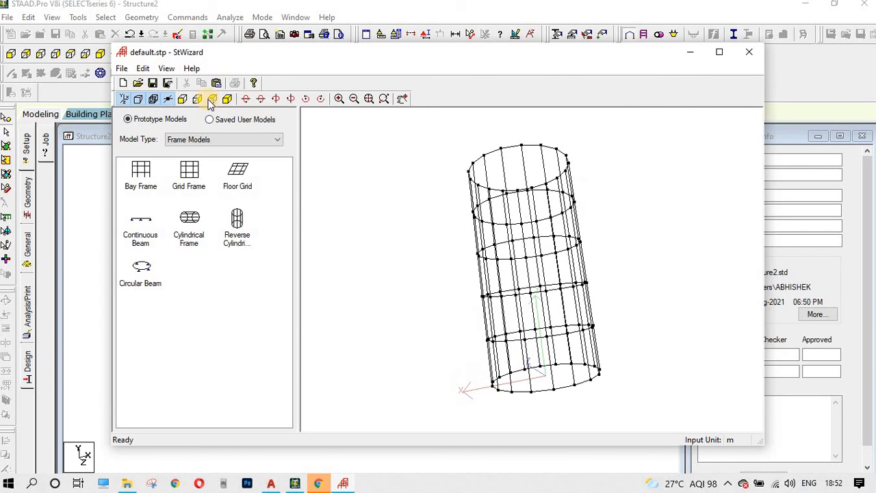
click(223, 84)
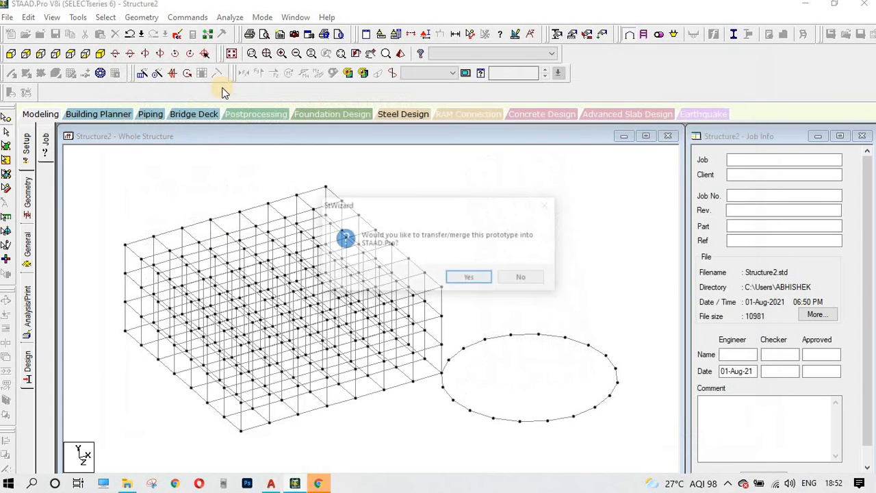
Step: Paste the cylinder's bottom-left node onto the grid corner at X 25.6985, Y 9, Z 22.7101 m
click(478, 277)
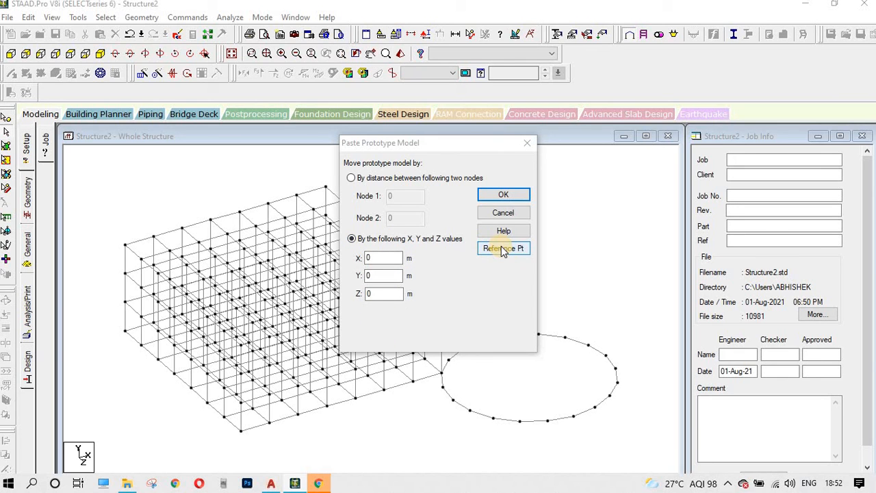
click(504, 249)
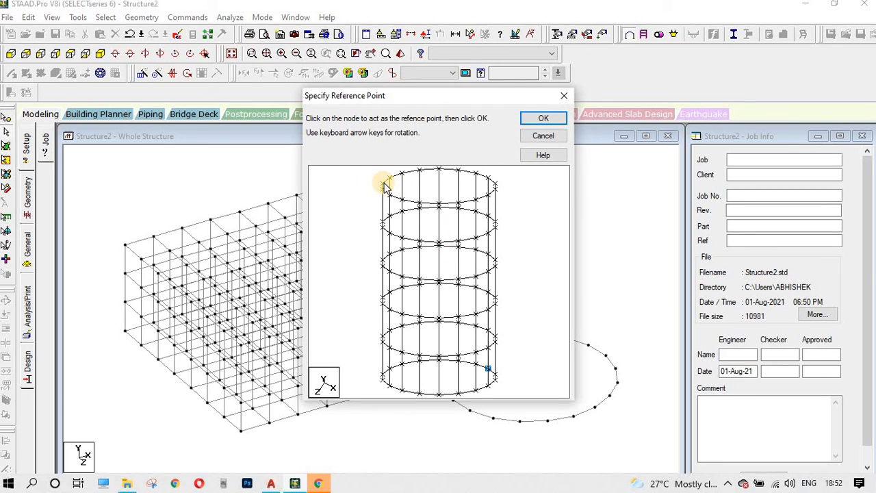
click(382, 379)
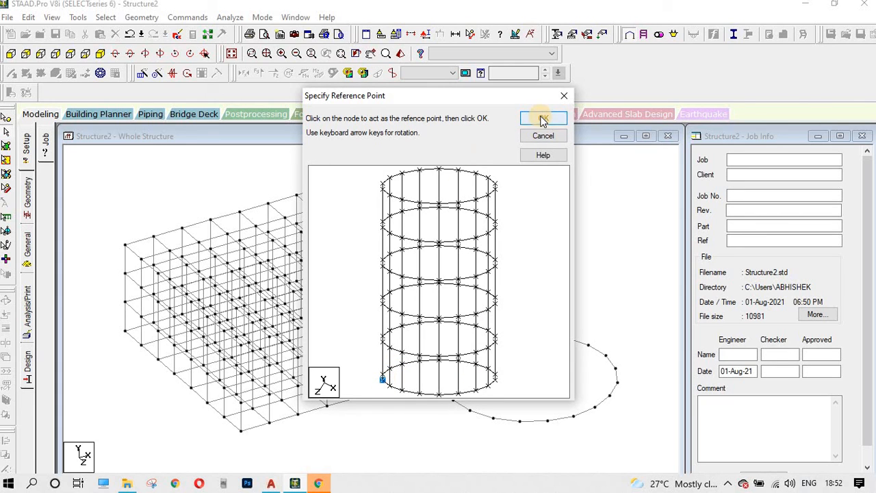
click(383, 379)
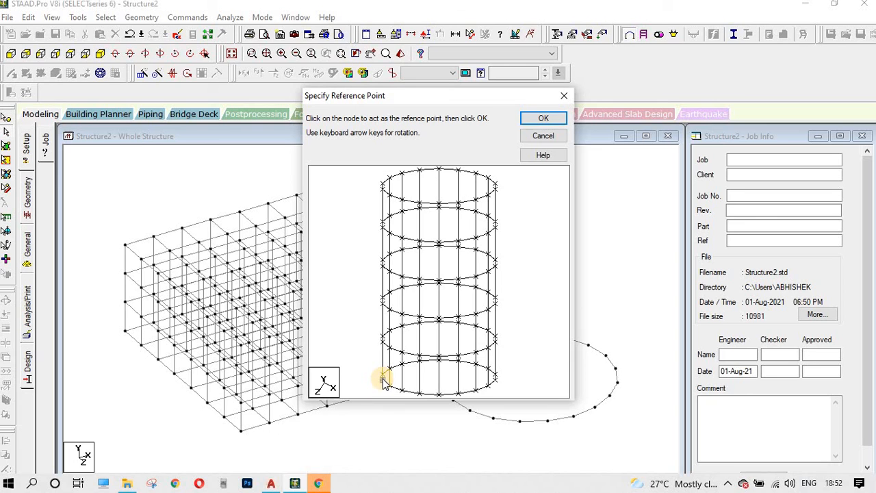
click(383, 380)
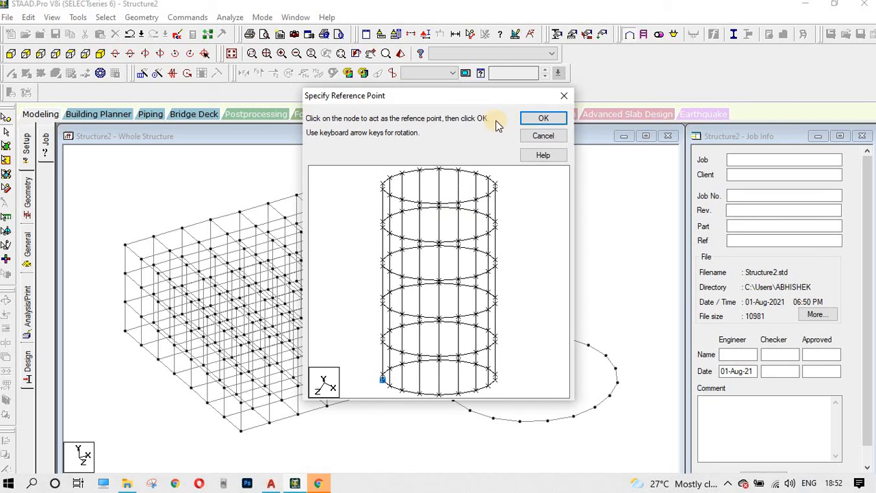
click(540, 120)
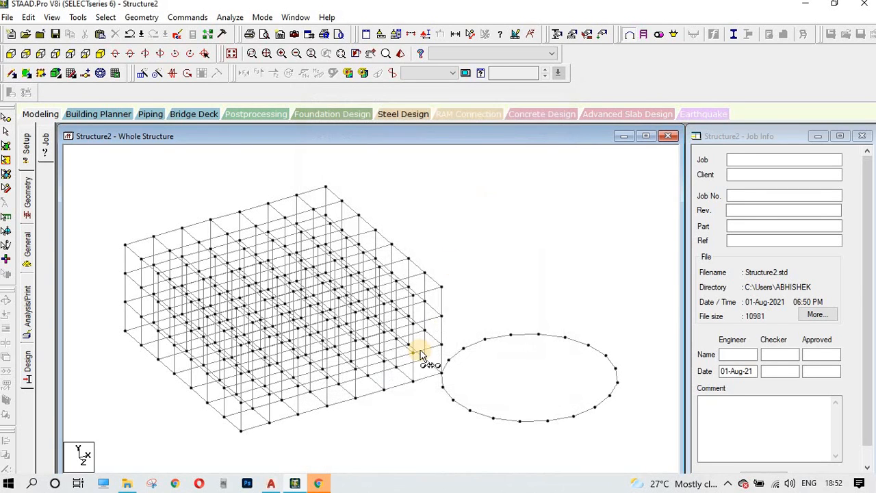
click(442, 291)
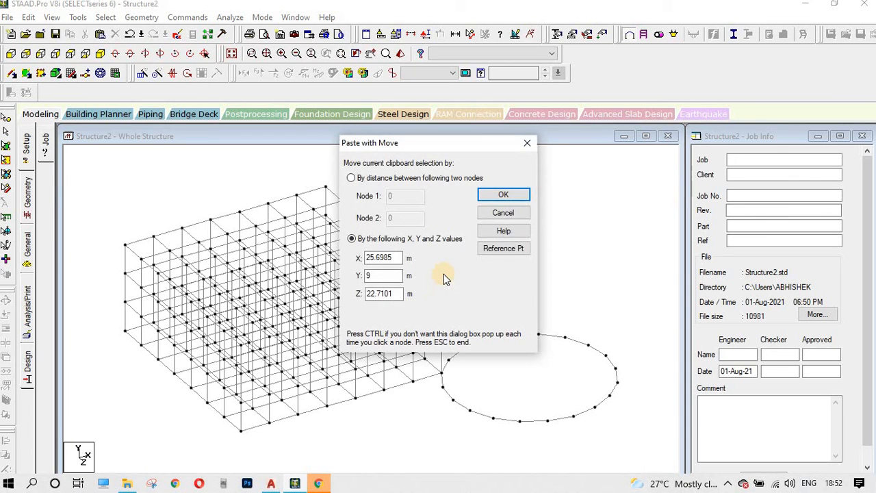
click(503, 196)
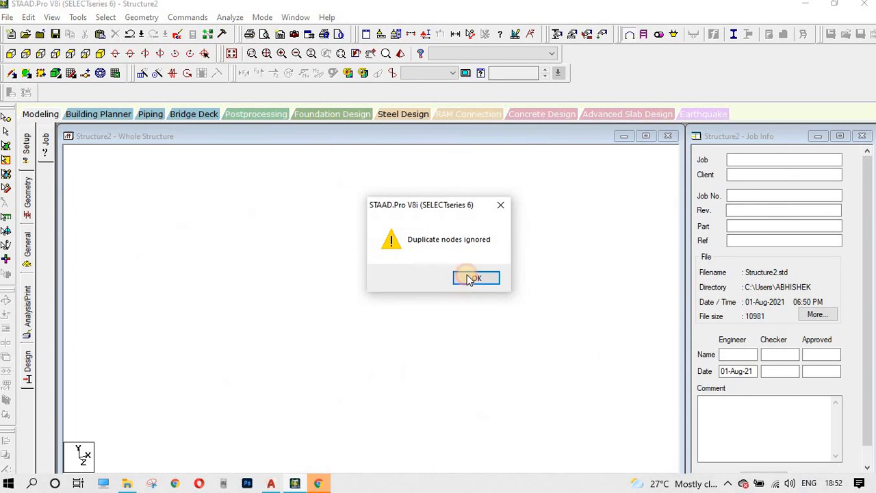
click(473, 278)
scroll(472, 327, up, 3)
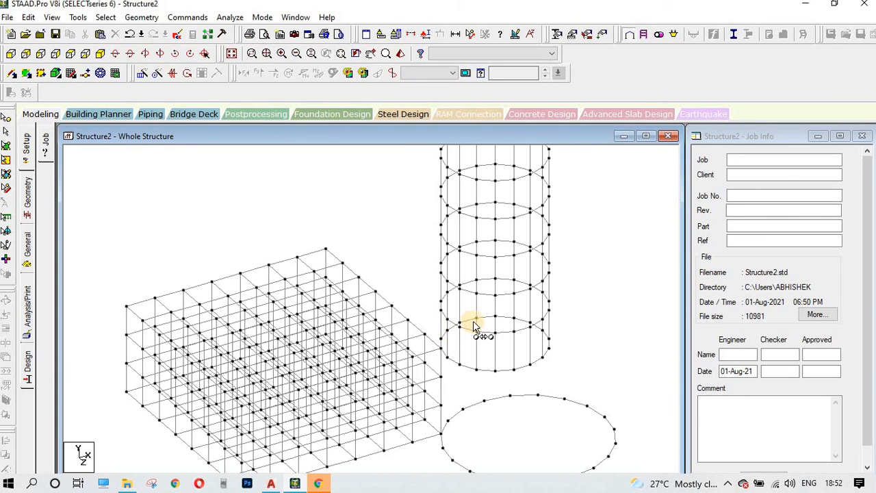
scroll(510, 327, up, 1)
scroll(546, 325, down, 2)
scroll(477, 325, up, 1)
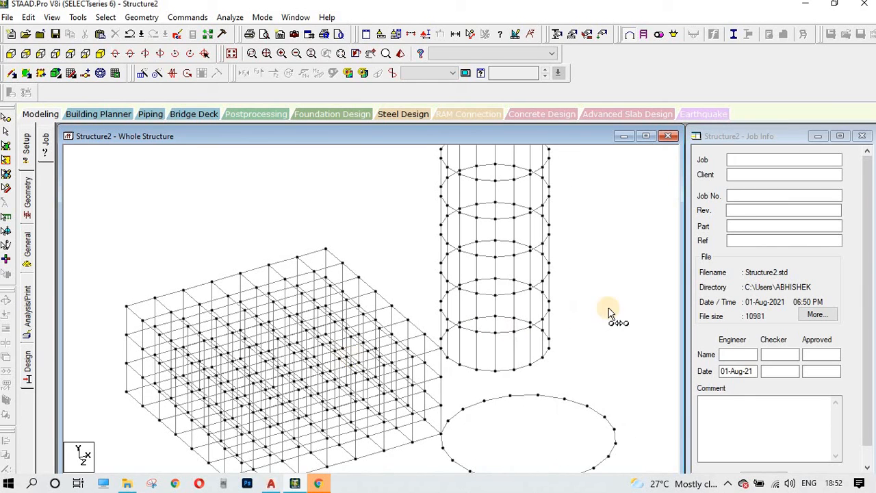
scroll(558, 337, down, 1)
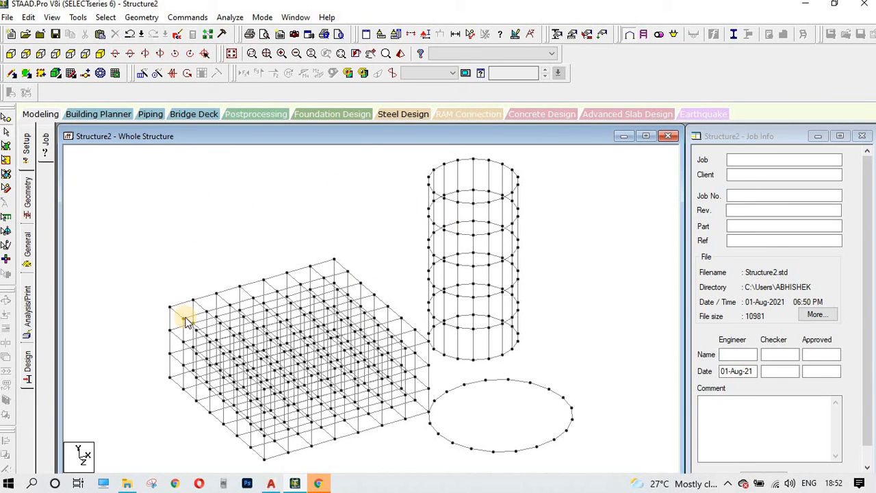
middle_drag(236, 235, 254, 201)
scroll(320, 298, down, 1)
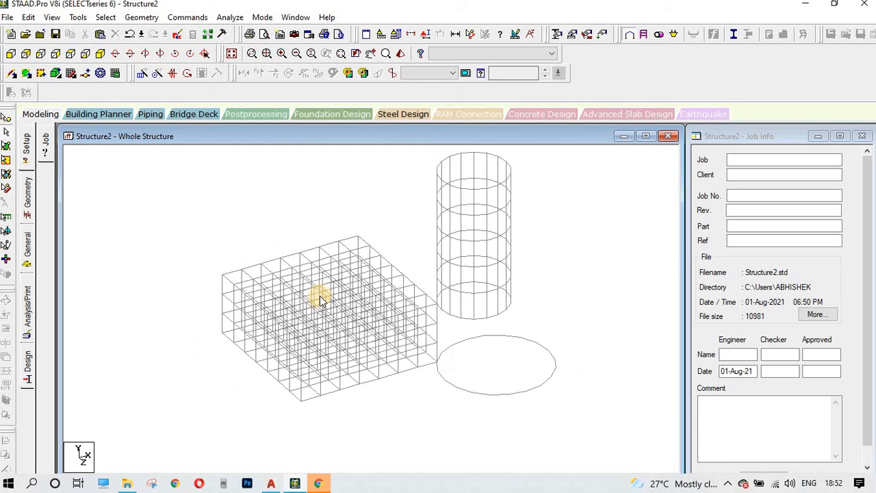
scroll(322, 296, down, 2)
scroll(334, 288, up, 2)
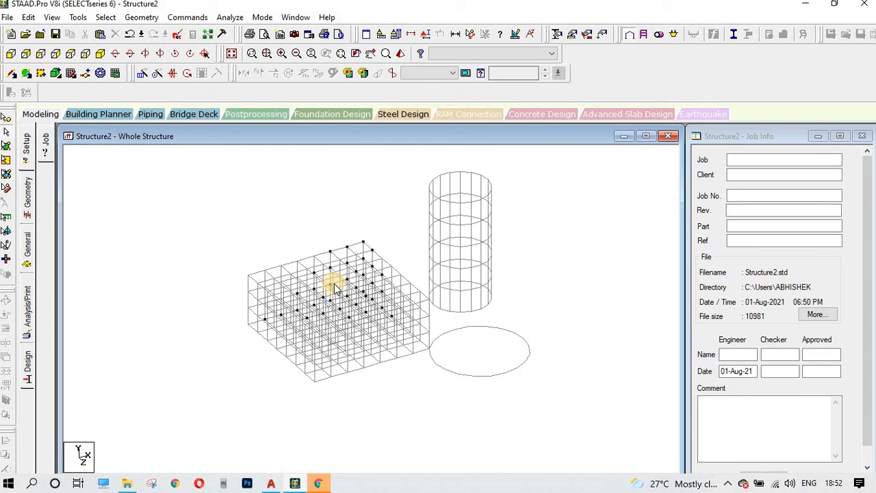
scroll(335, 284, up, 2)
scroll(251, 238, down, 2)
middle_drag(180, 179, 147, 176)
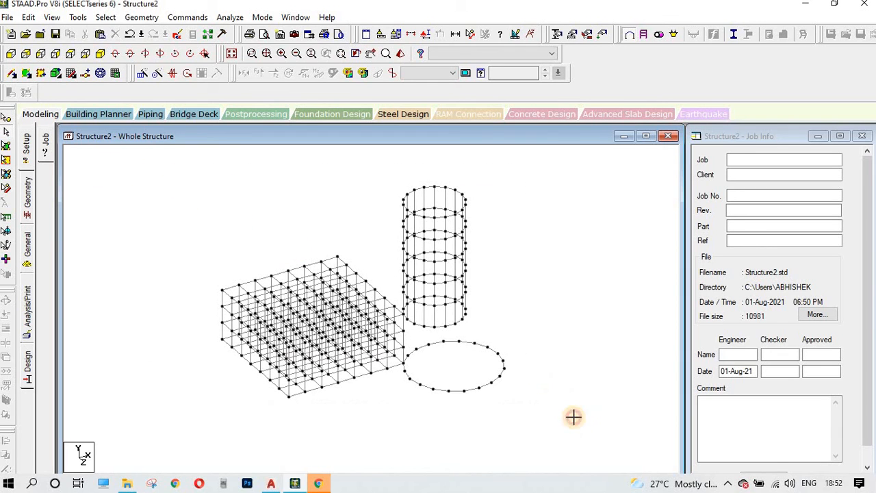
Step: Delete all 858 beams and leftover nodes, then open the General property page
key(ctrl+a)
key(Delete)
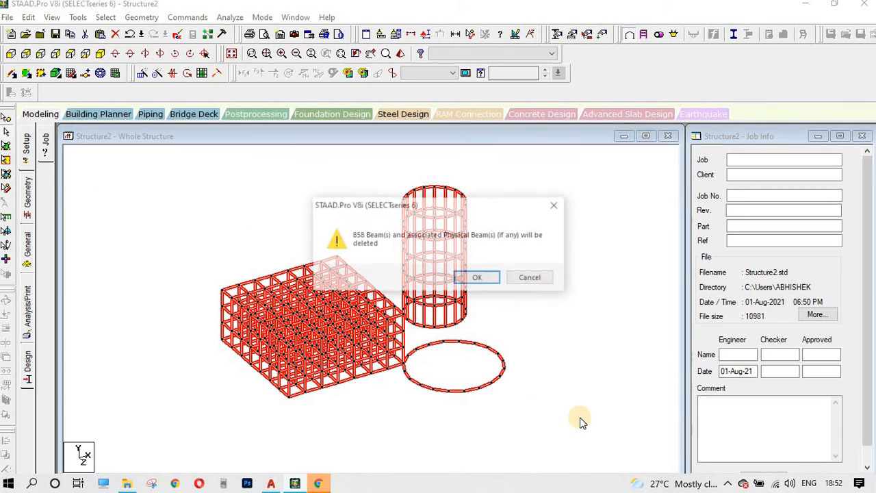
click(473, 276)
click(478, 280)
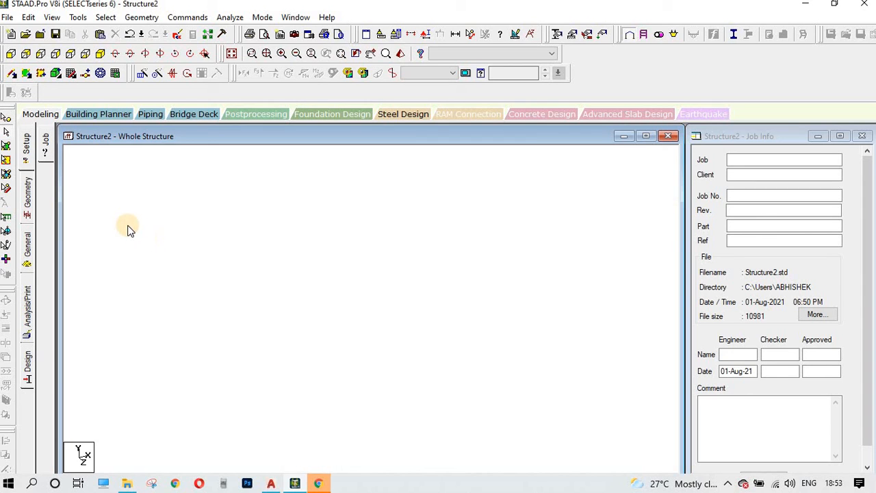
click(25, 245)
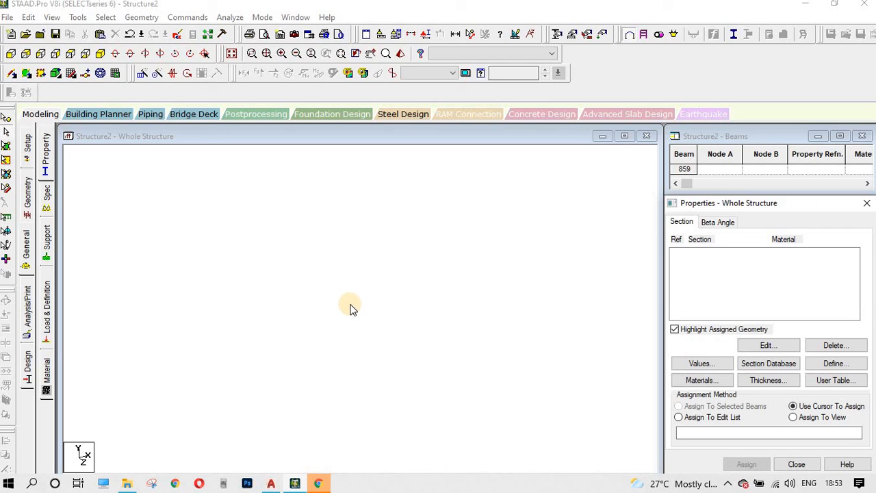
click(466, 235)
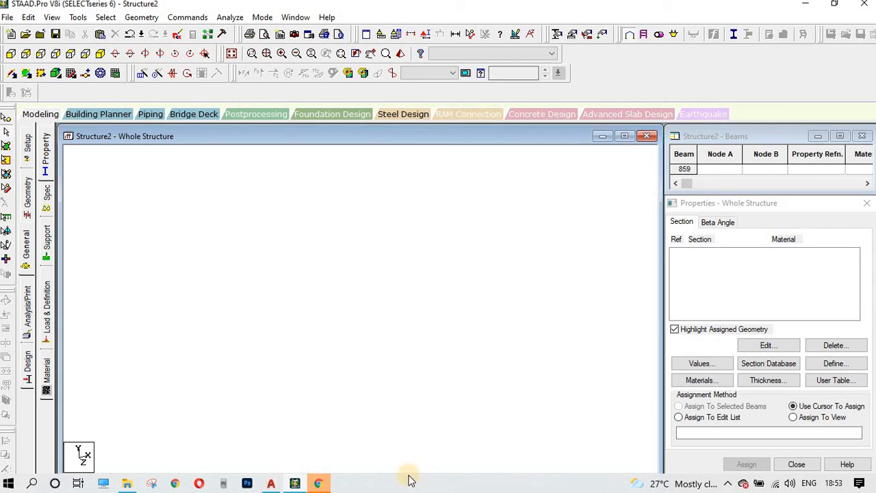